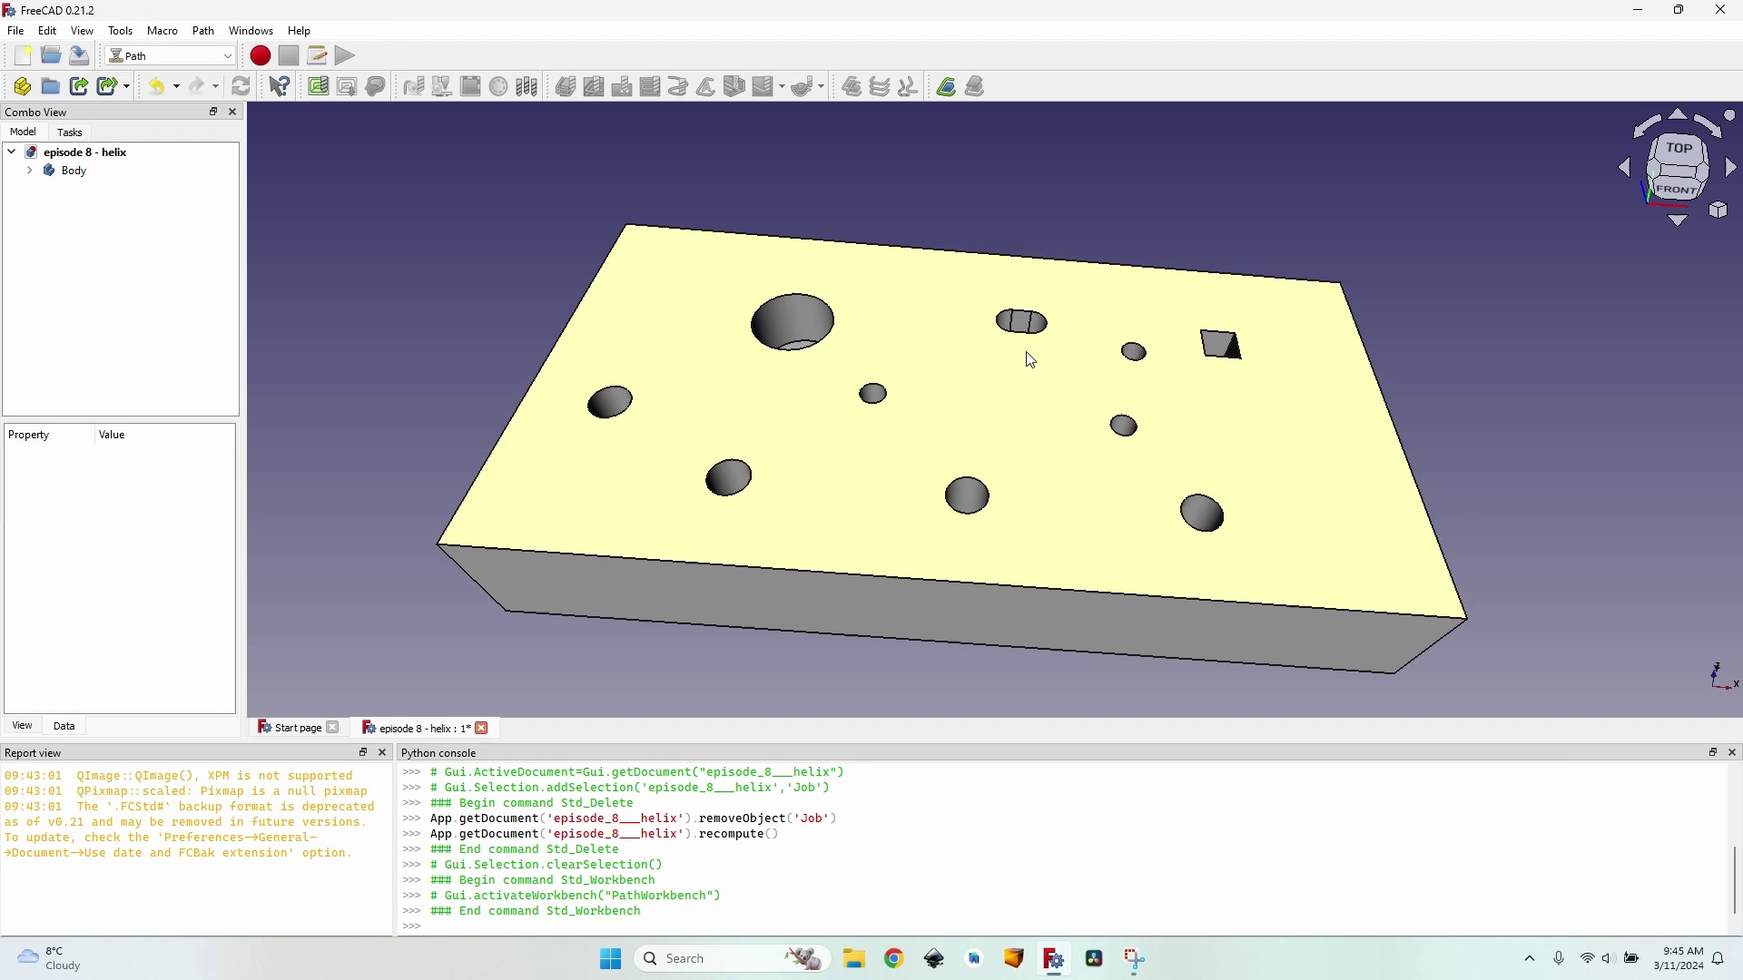
Orbit and zoom the block to inspect its top, square hole and front side.
middle_drag(1032, 360, 665, 471)
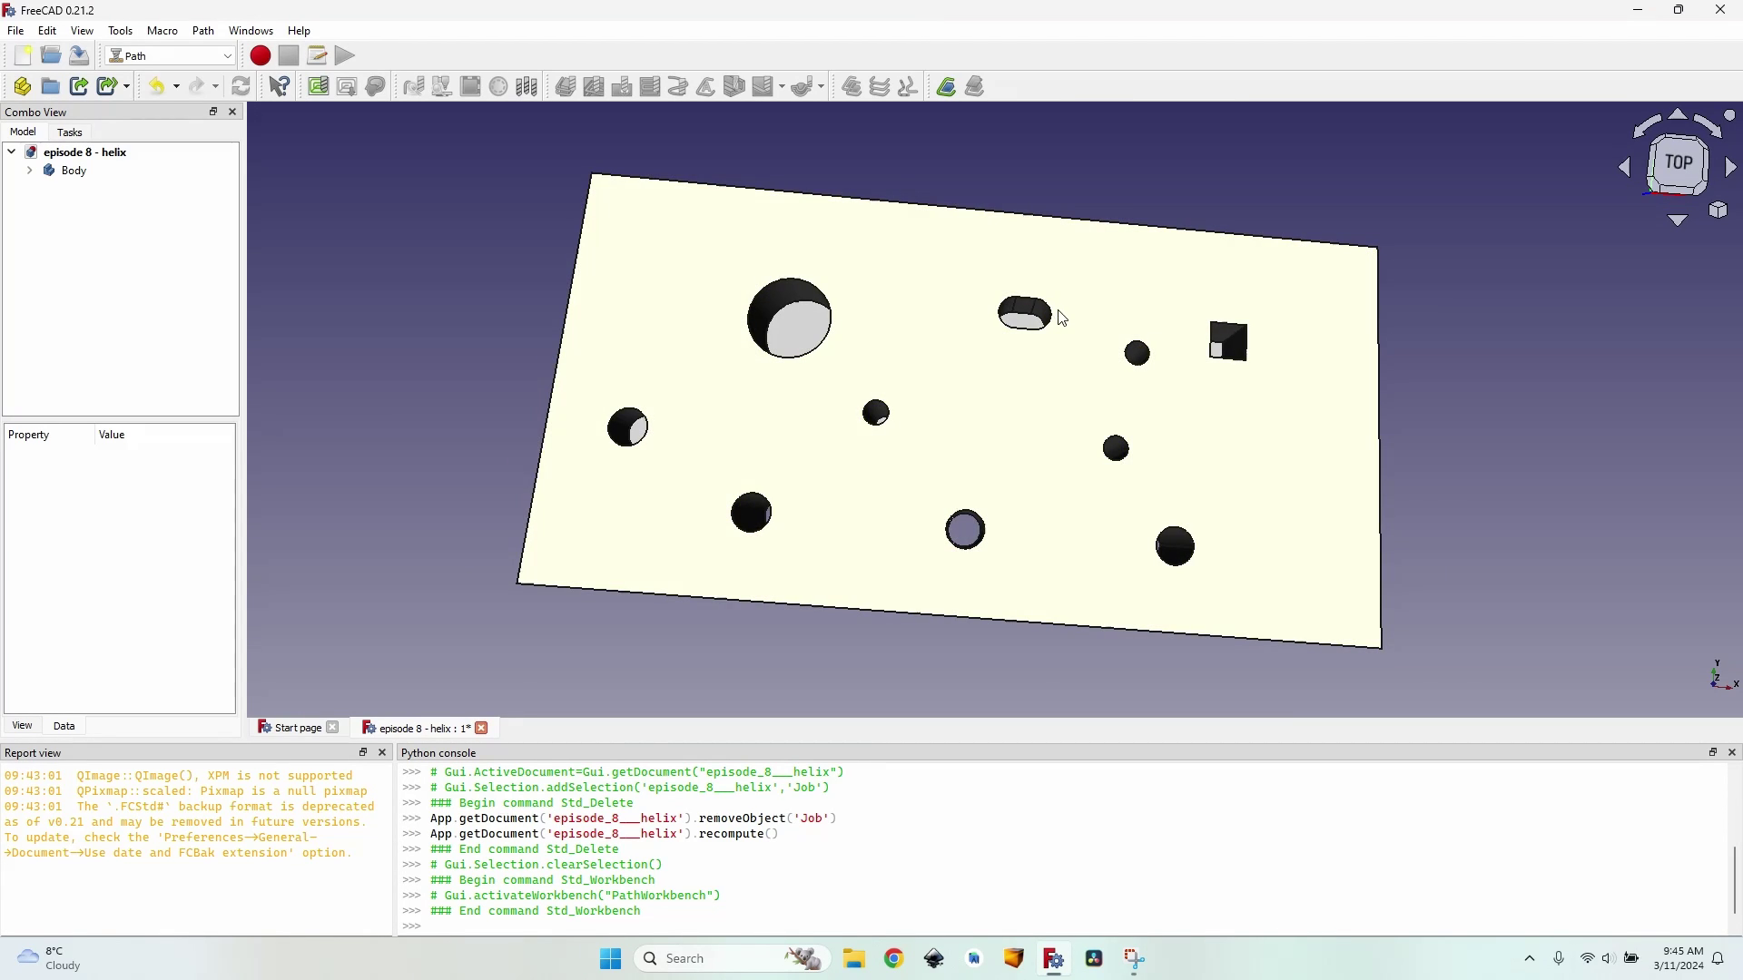
scroll(1257, 337, up, 3)
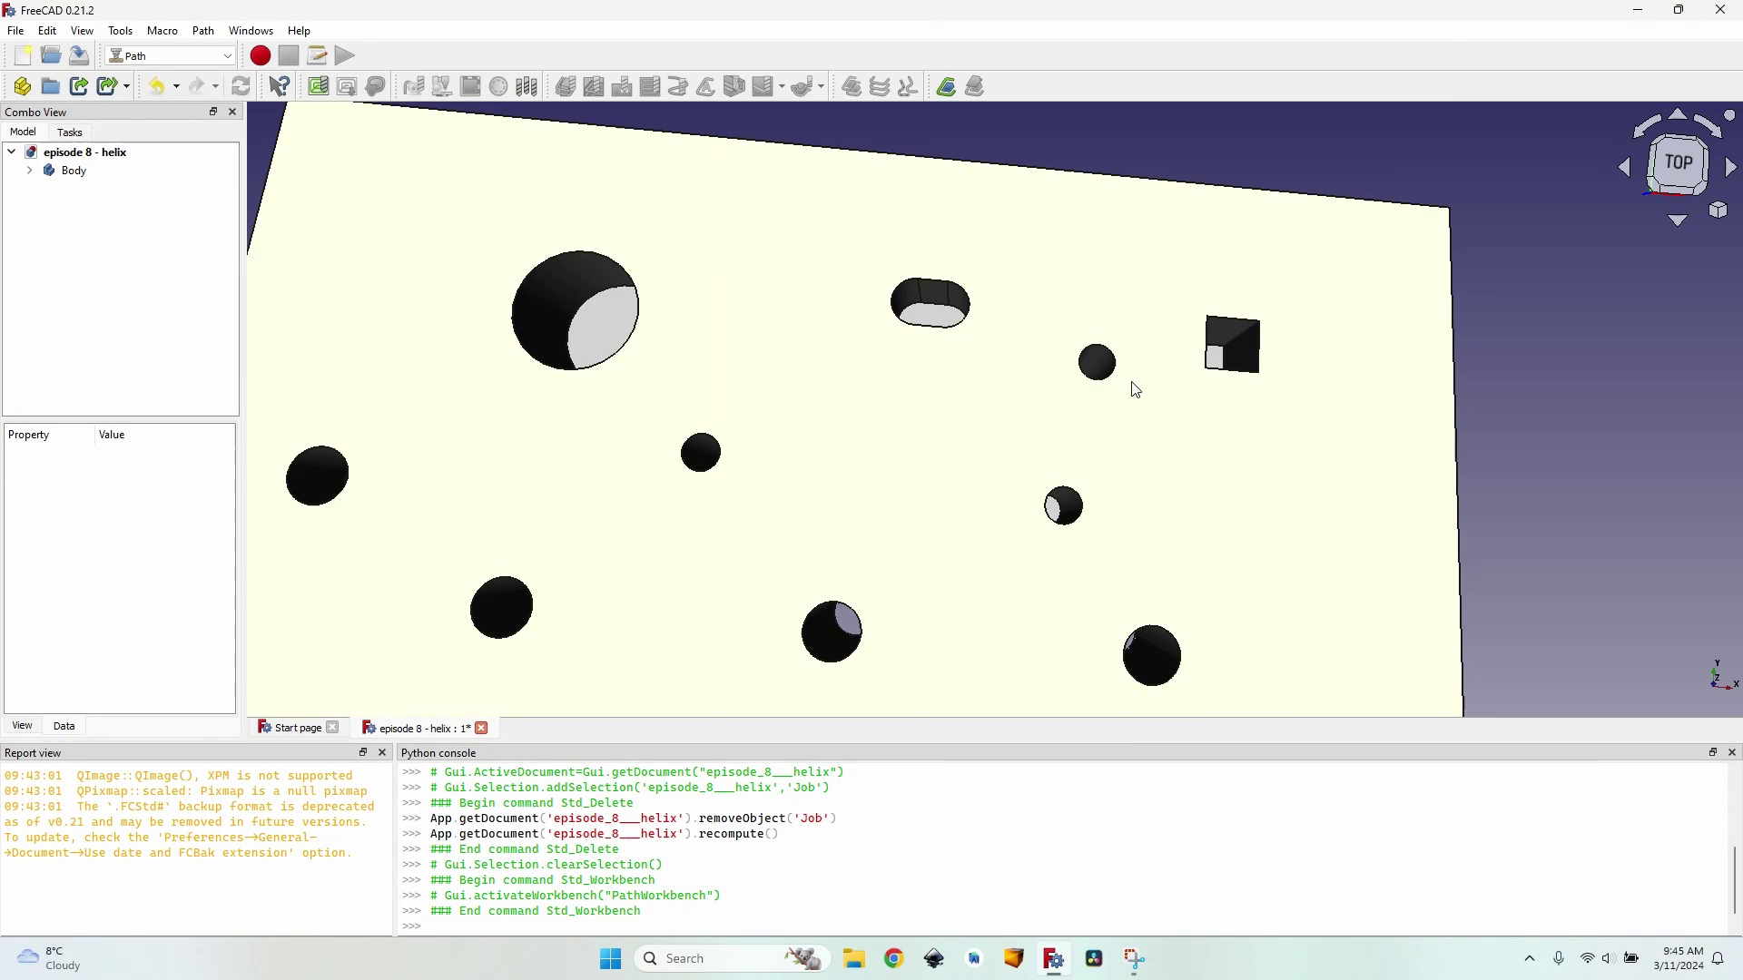
scroll(1134, 390, down, 1)
middle_drag(1089, 326, 1048, 283)
scroll(1128, 280, up, 4)
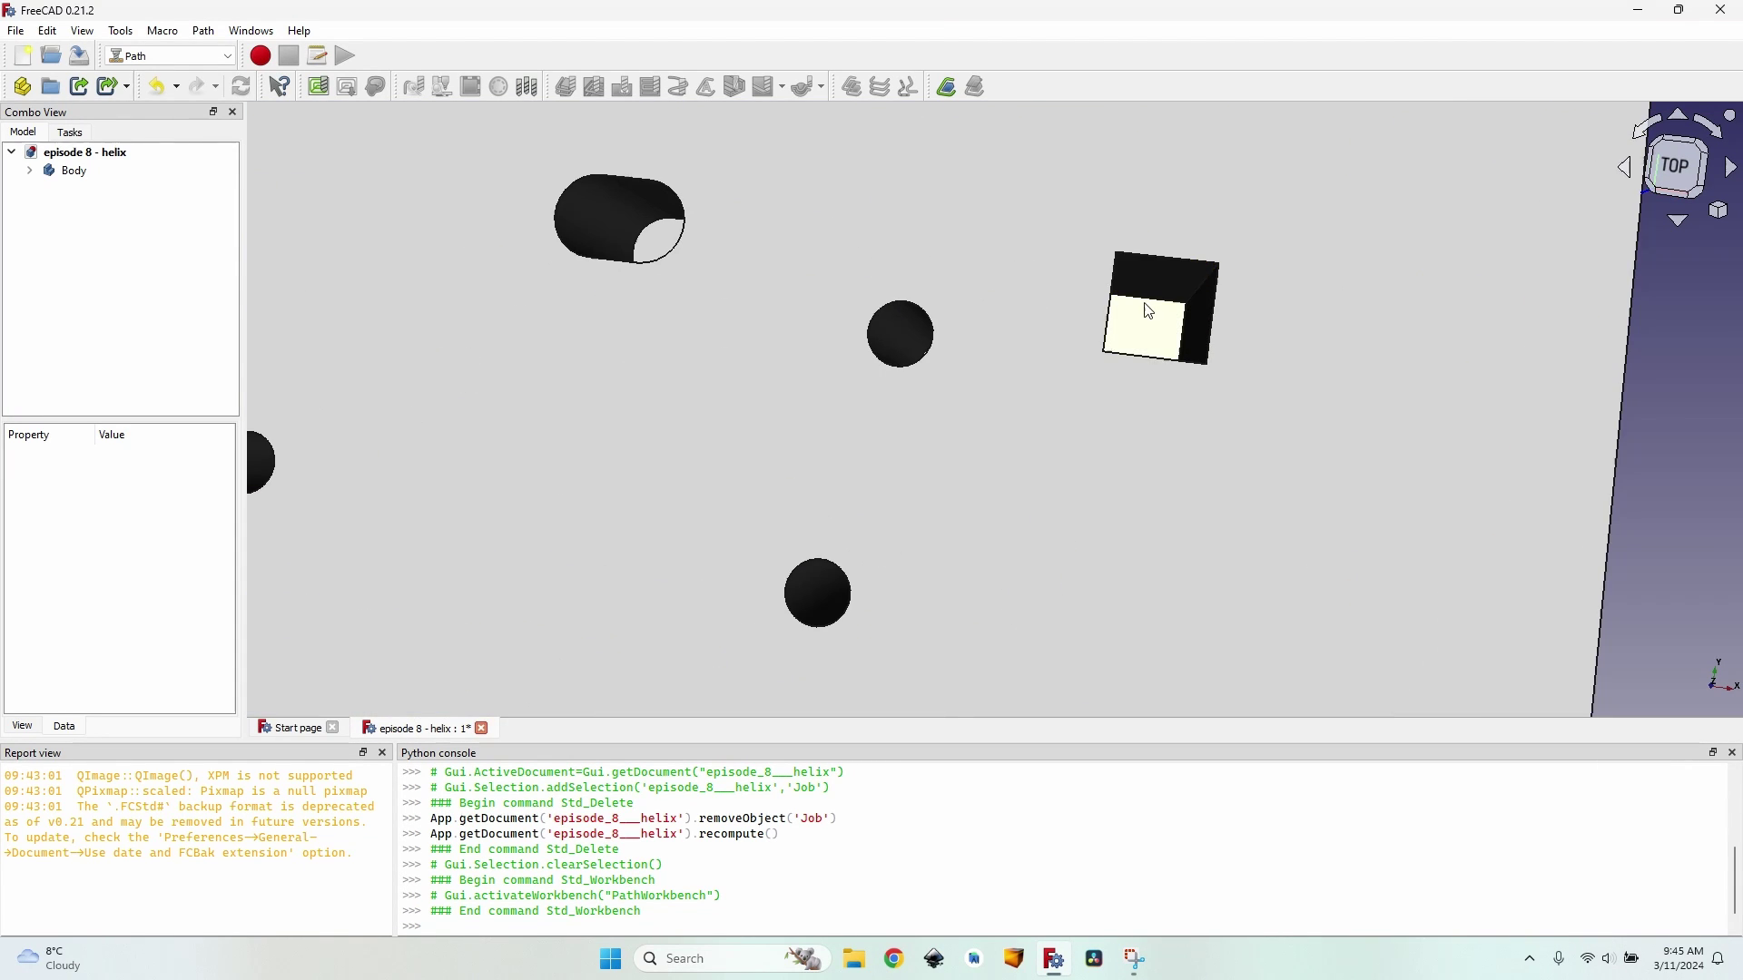
scroll(1076, 327, down, 5)
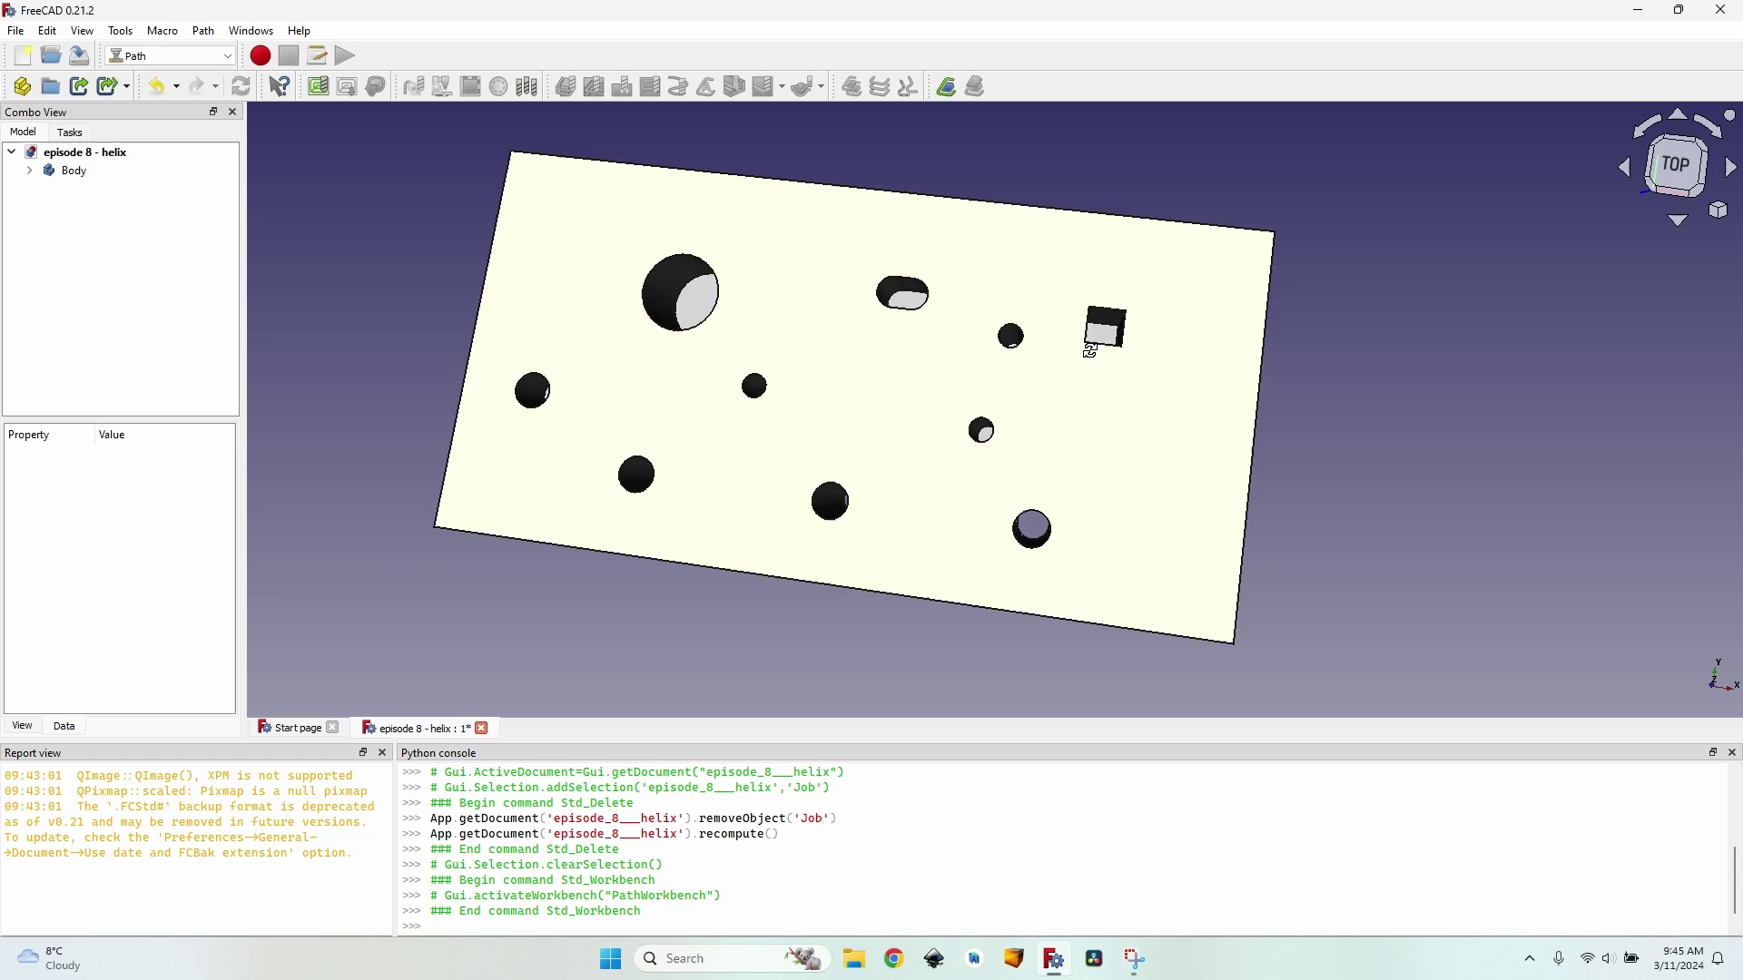
middle_drag(1093, 352, 862, 300)
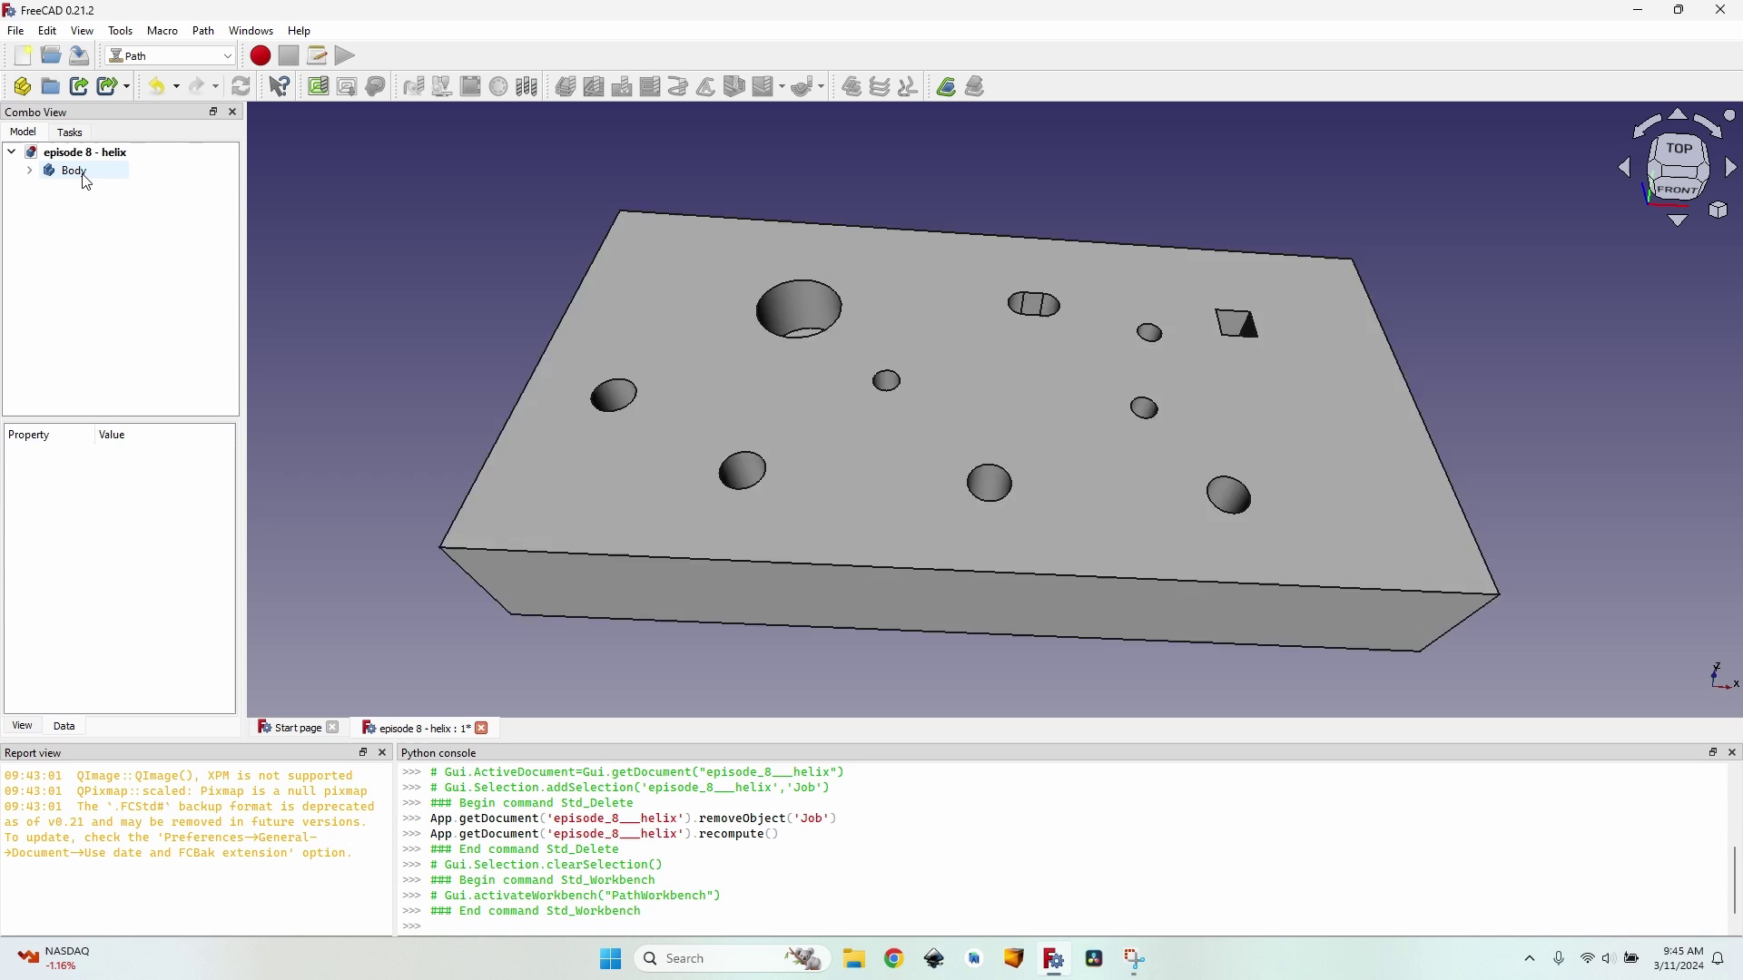
Create a Path job from the Body, with stock extending 1 mm per axis.
click(85, 178)
click(319, 89)
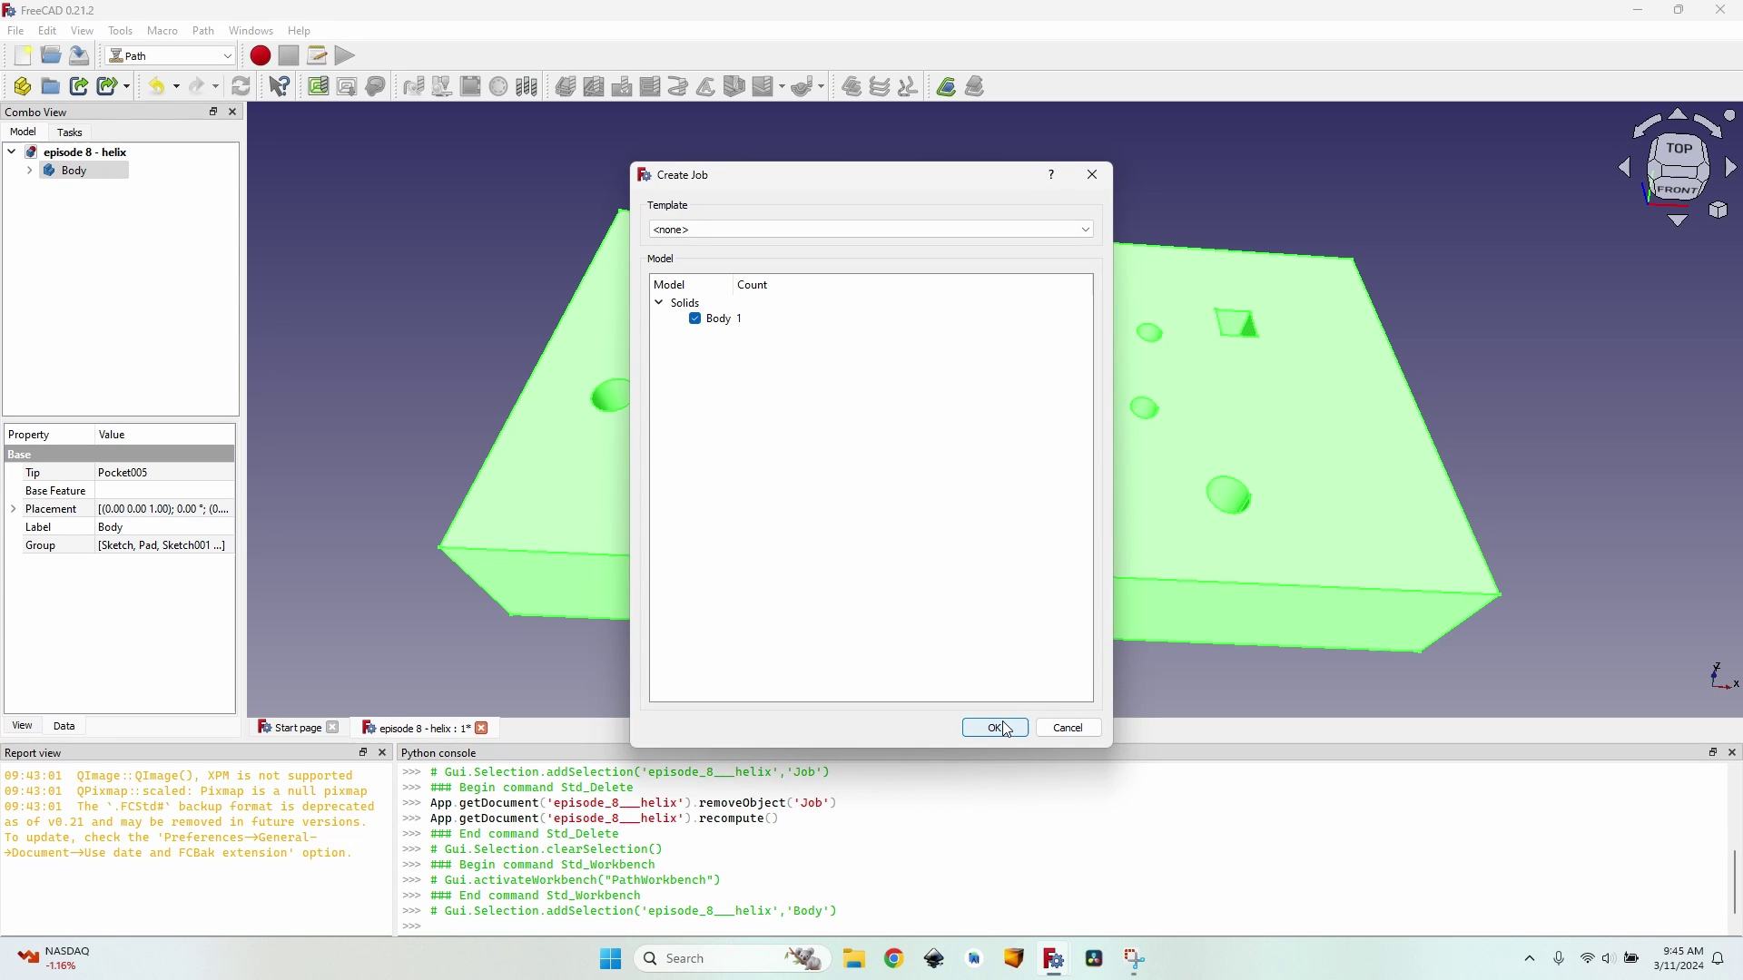
click(996, 729)
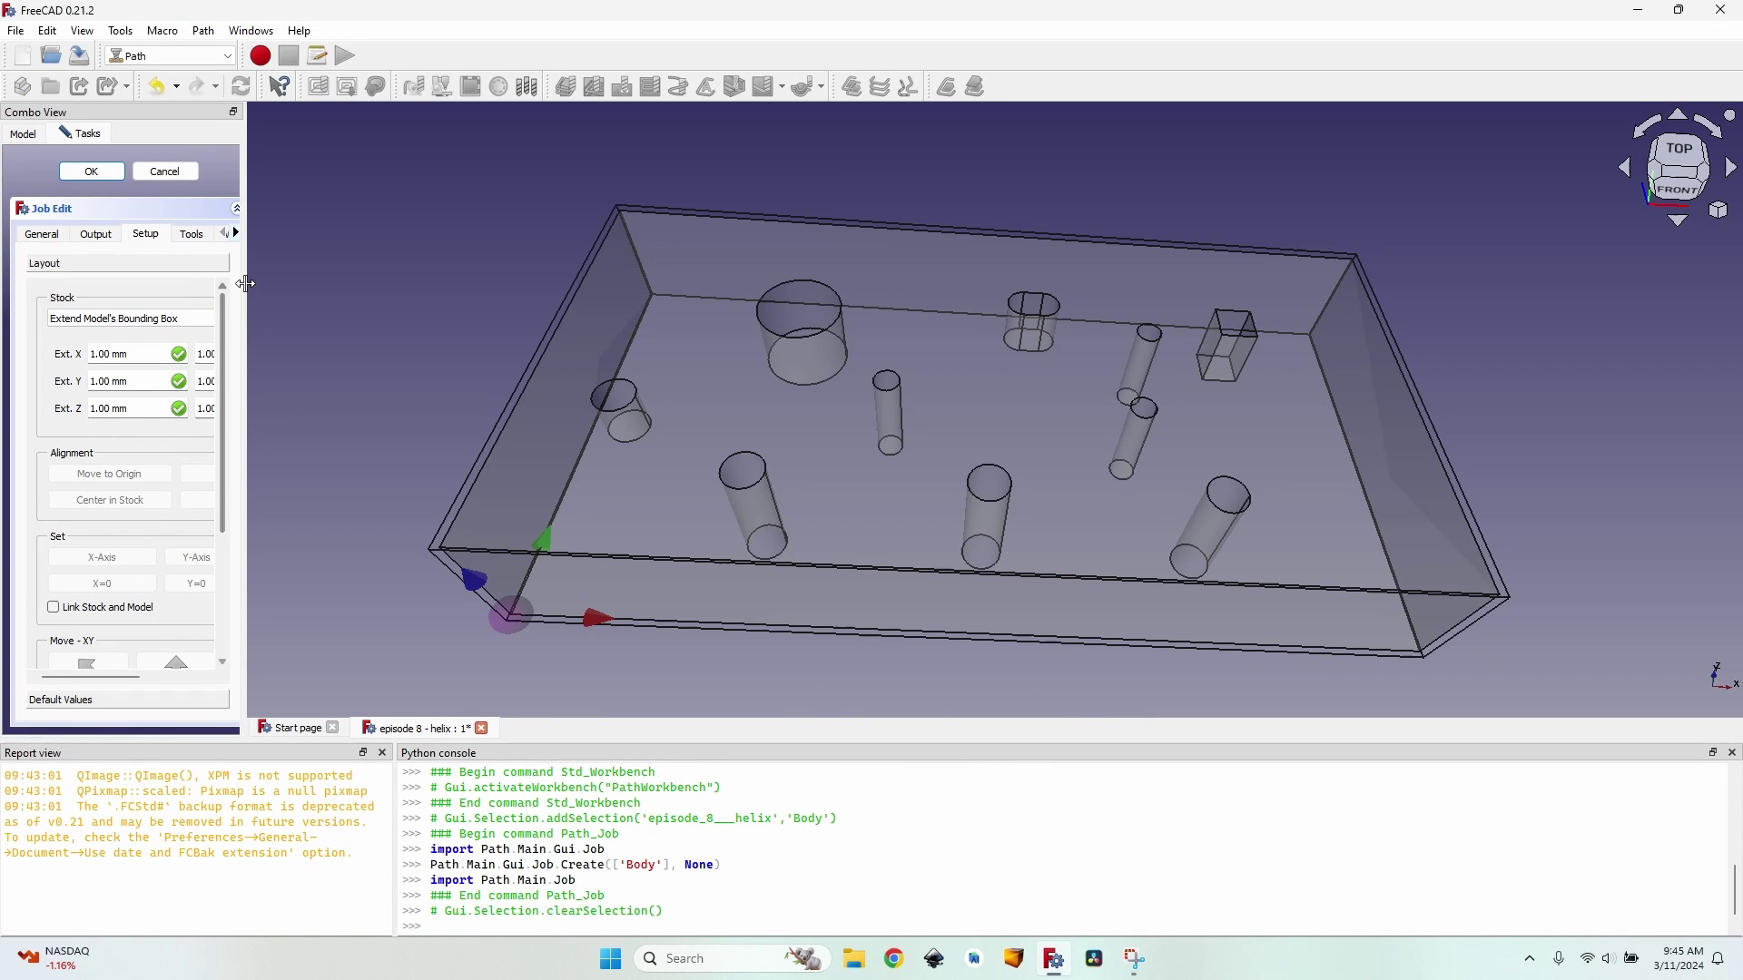
drag(246, 284, 410, 313)
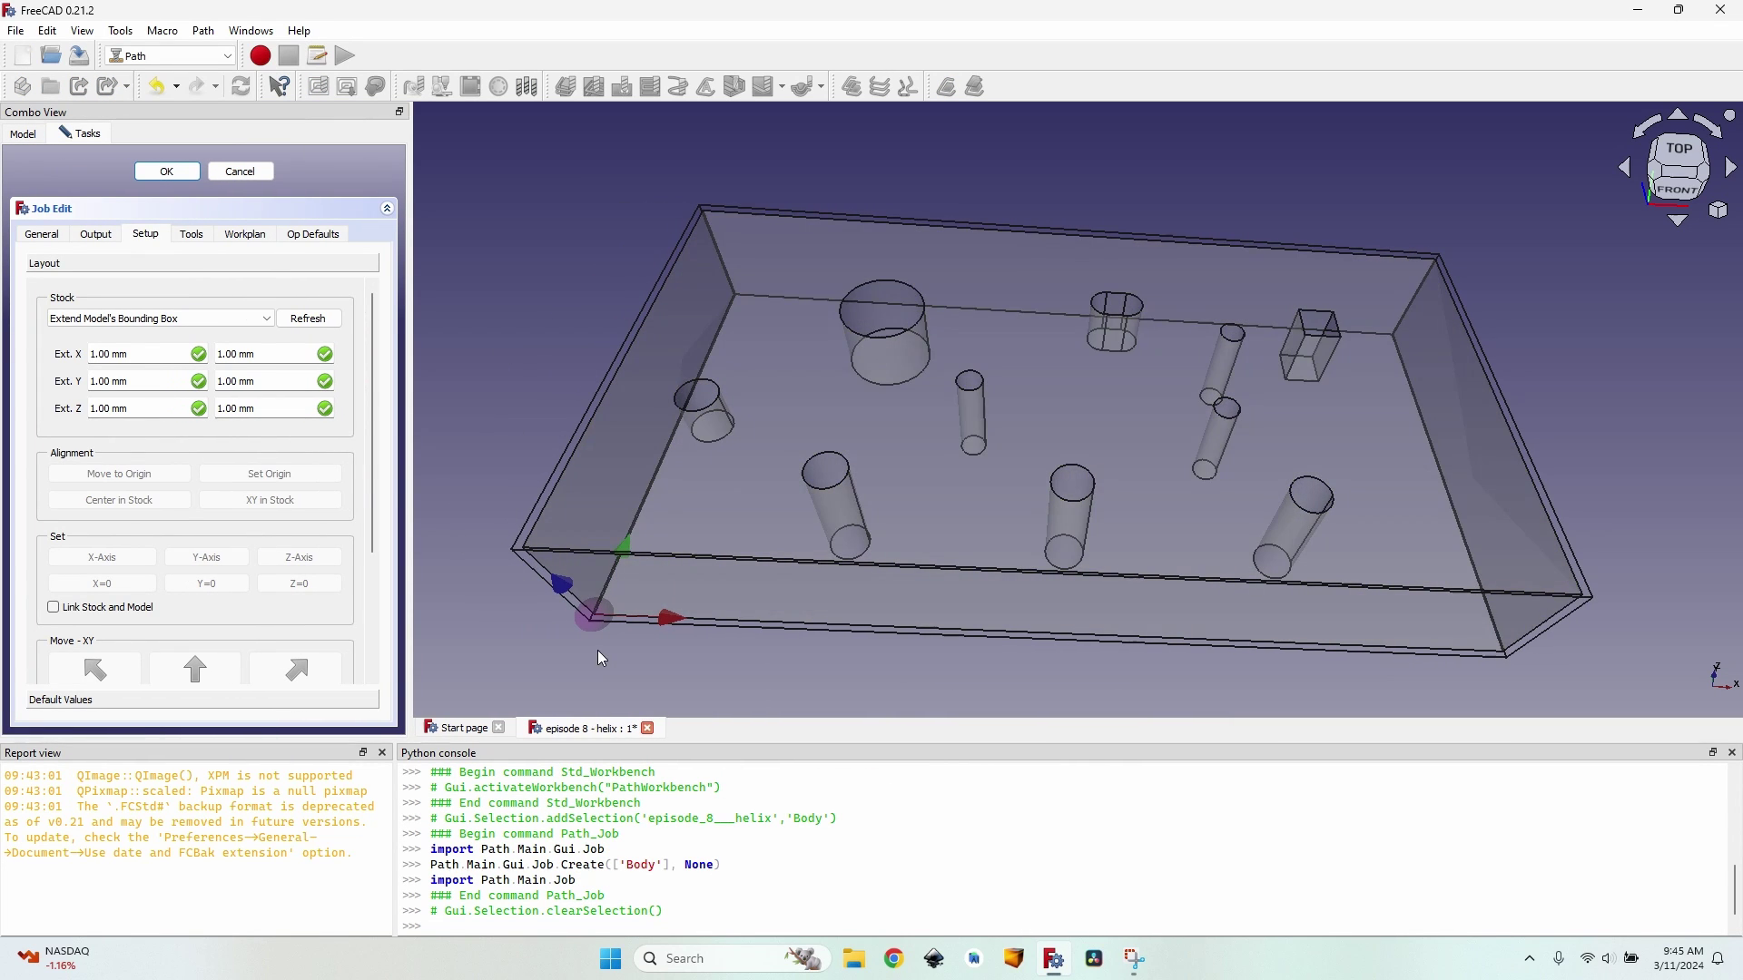
scroll(906, 596, down, 1)
middle_drag(907, 595, 1049, 507)
scroll(1101, 509, down, 1)
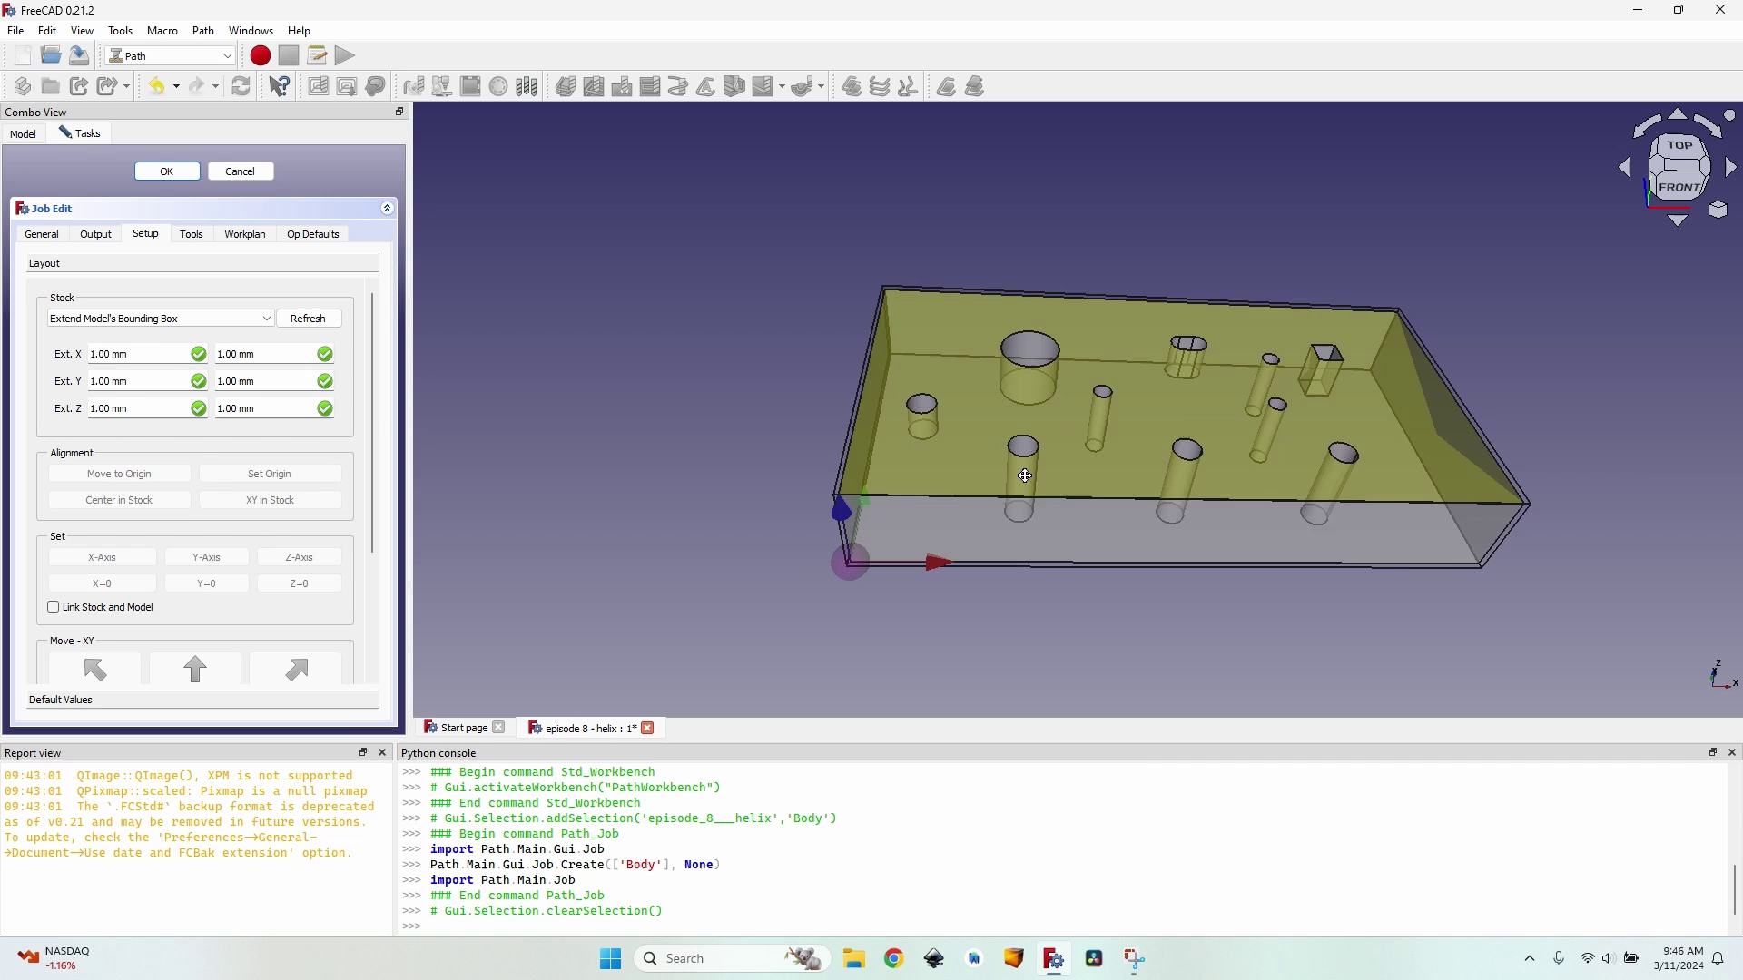
scroll(1017, 457, down, 1)
scroll(1013, 453, up, 3)
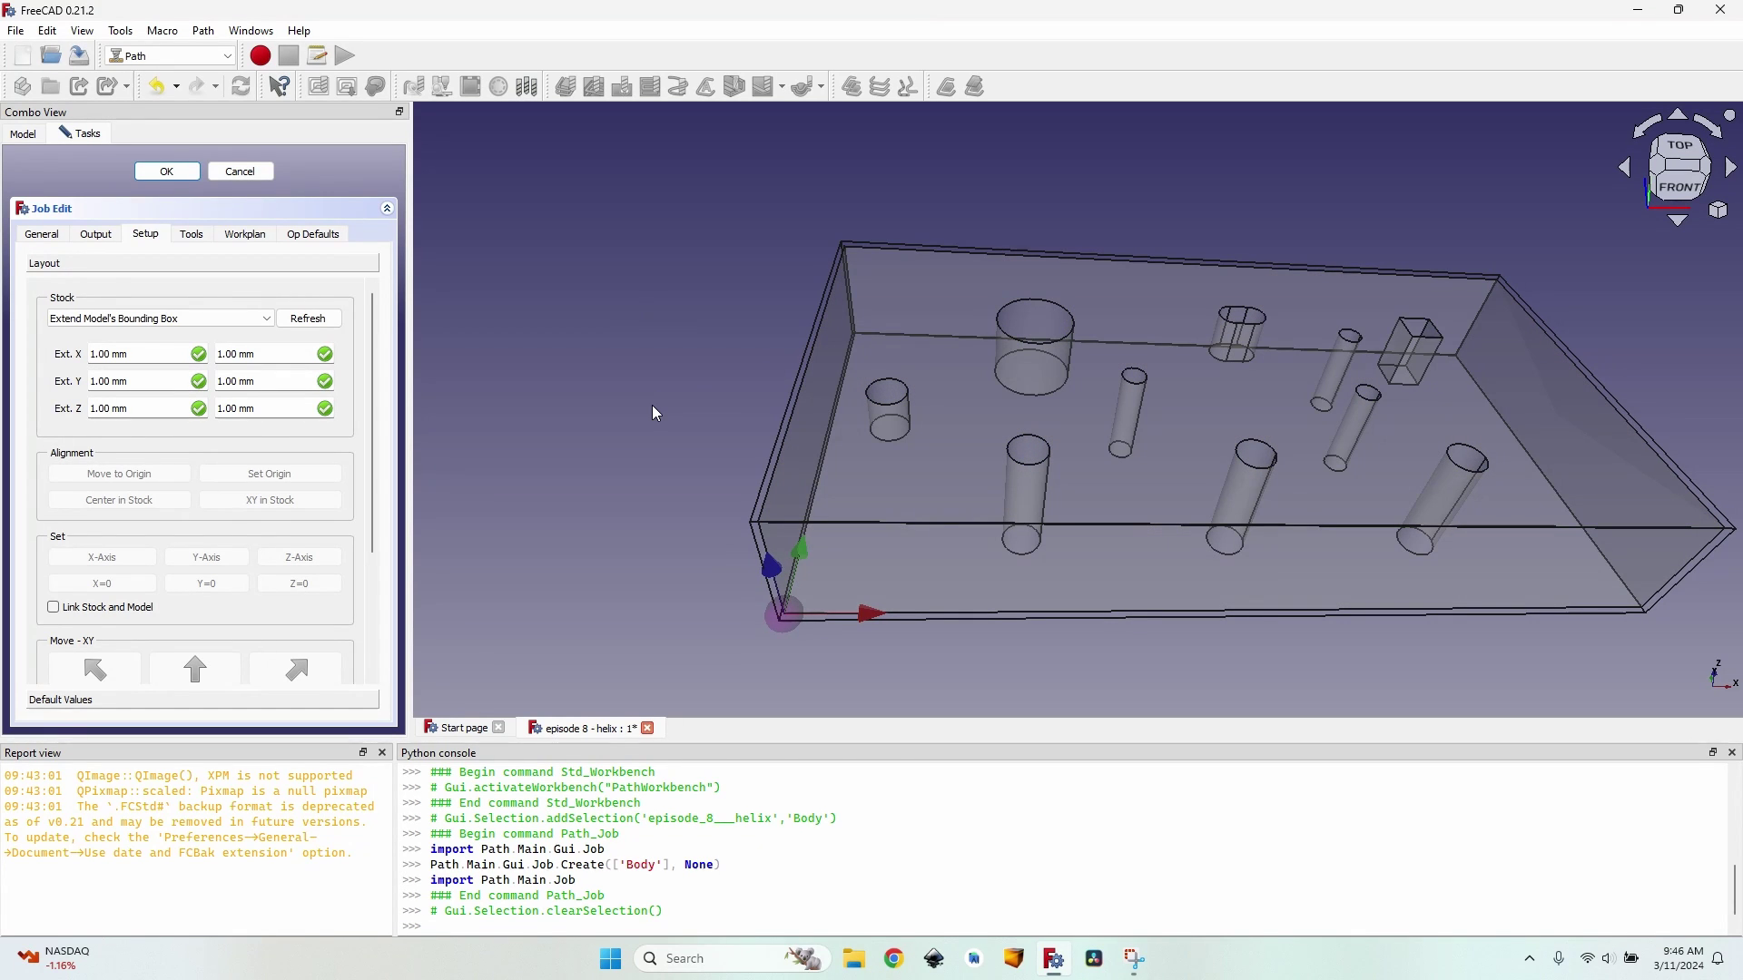
Add a 6 mm endmill controller with 2500 feeds and 18500 spindle, removing TC: Default Tool.
click(194, 237)
click(245, 661)
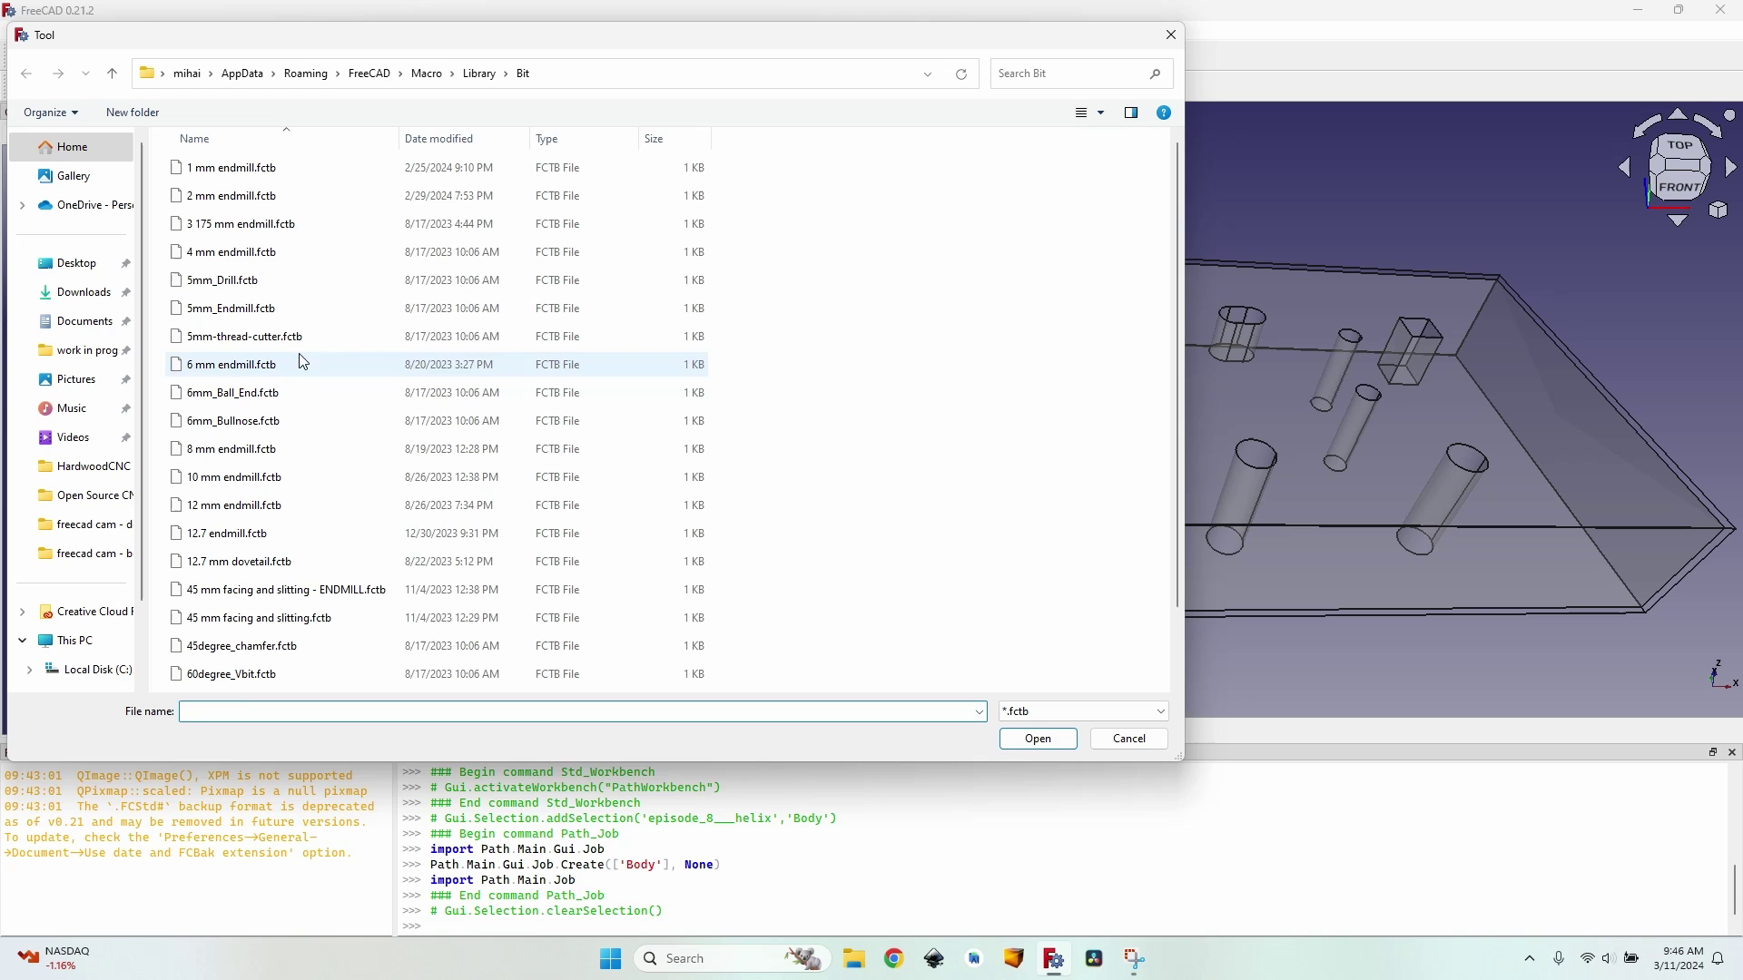
click(307, 372)
double_click(307, 372)
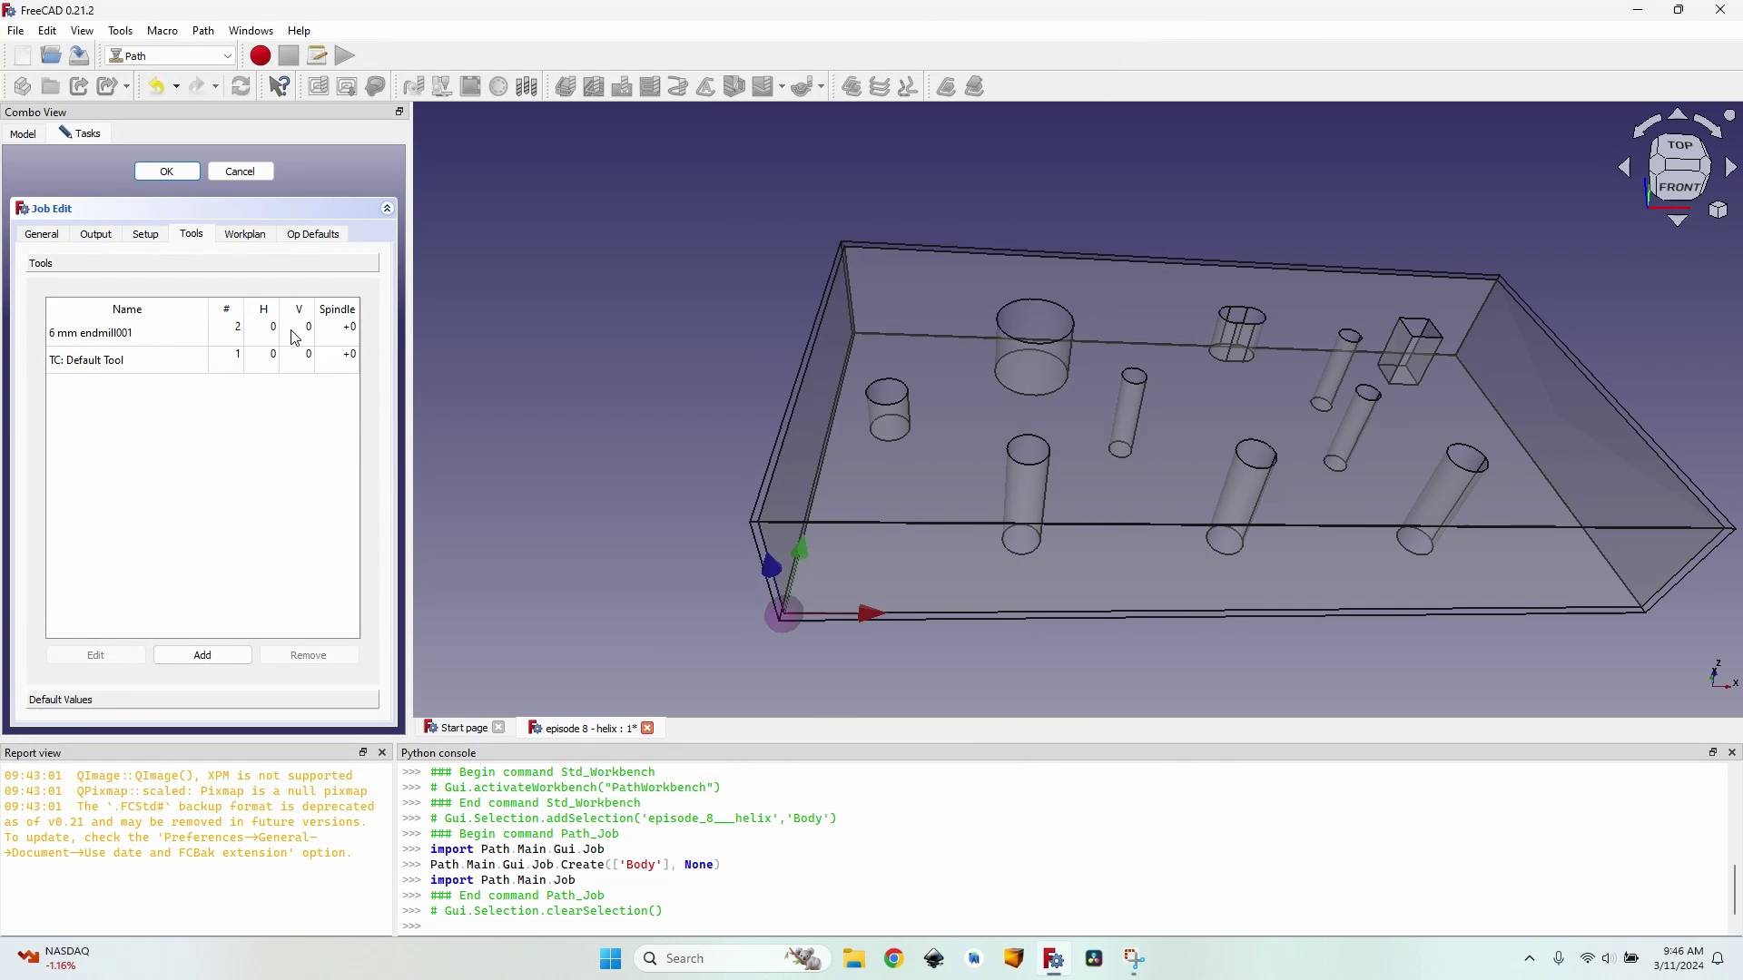
double_click(261, 333)
text(2500)
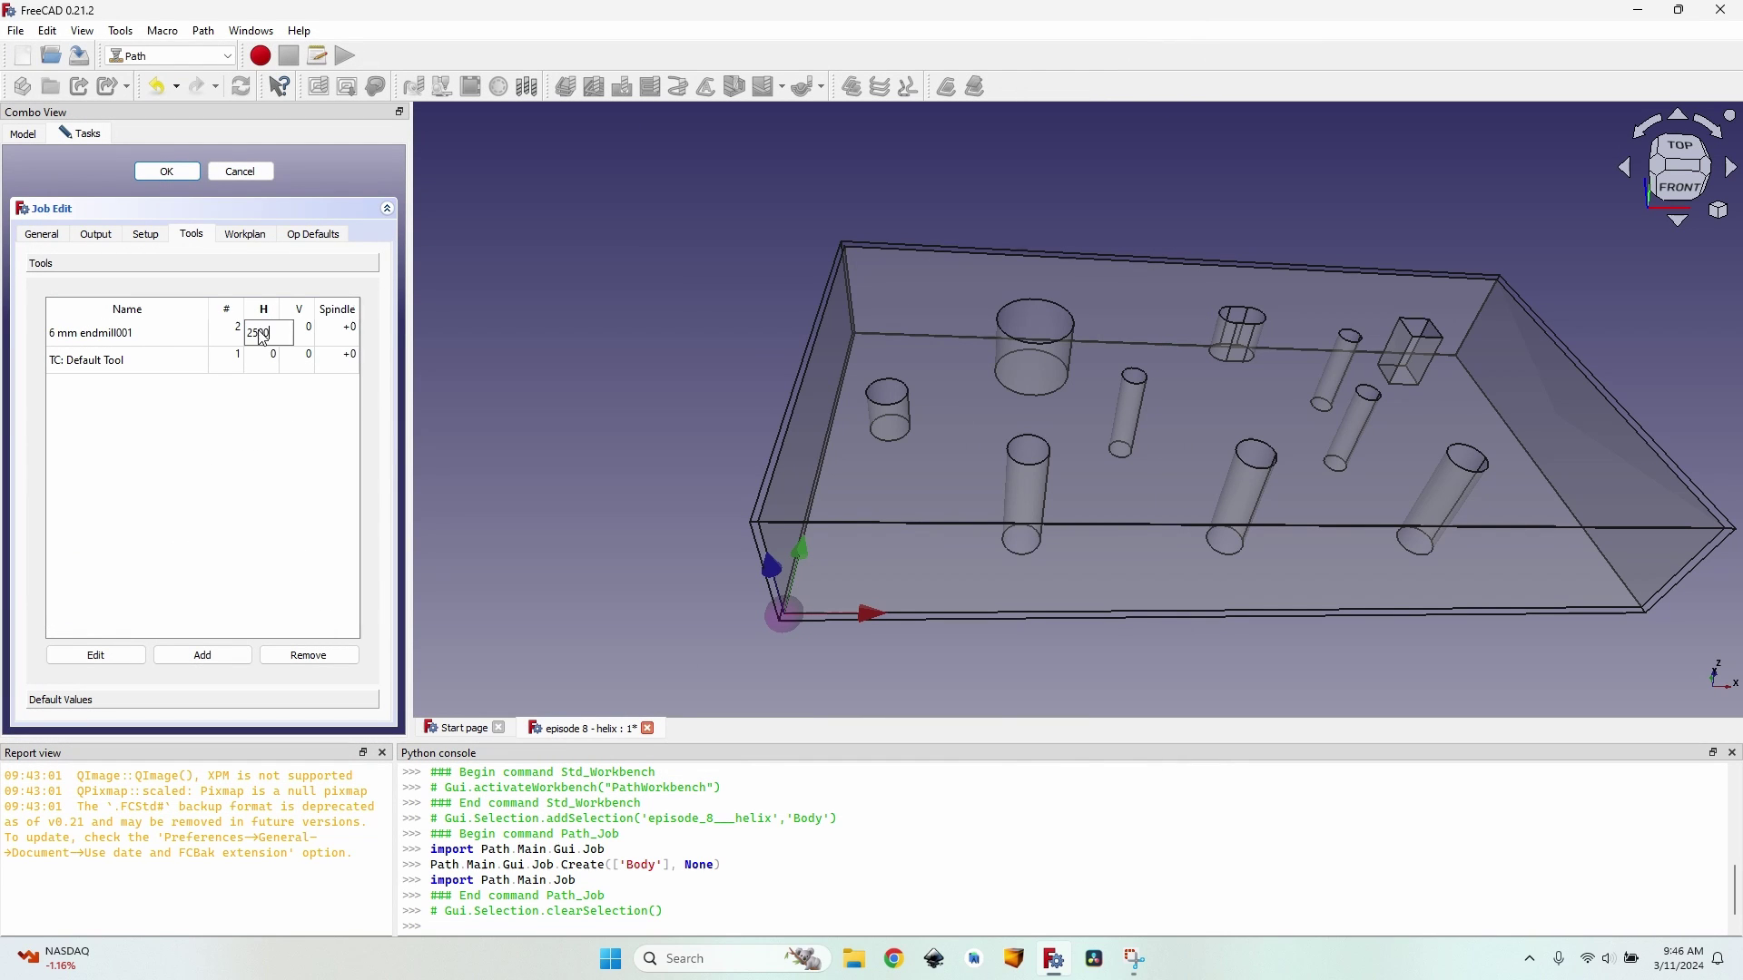
key(Tab)
text(25)
key(Tab)
text(1850)
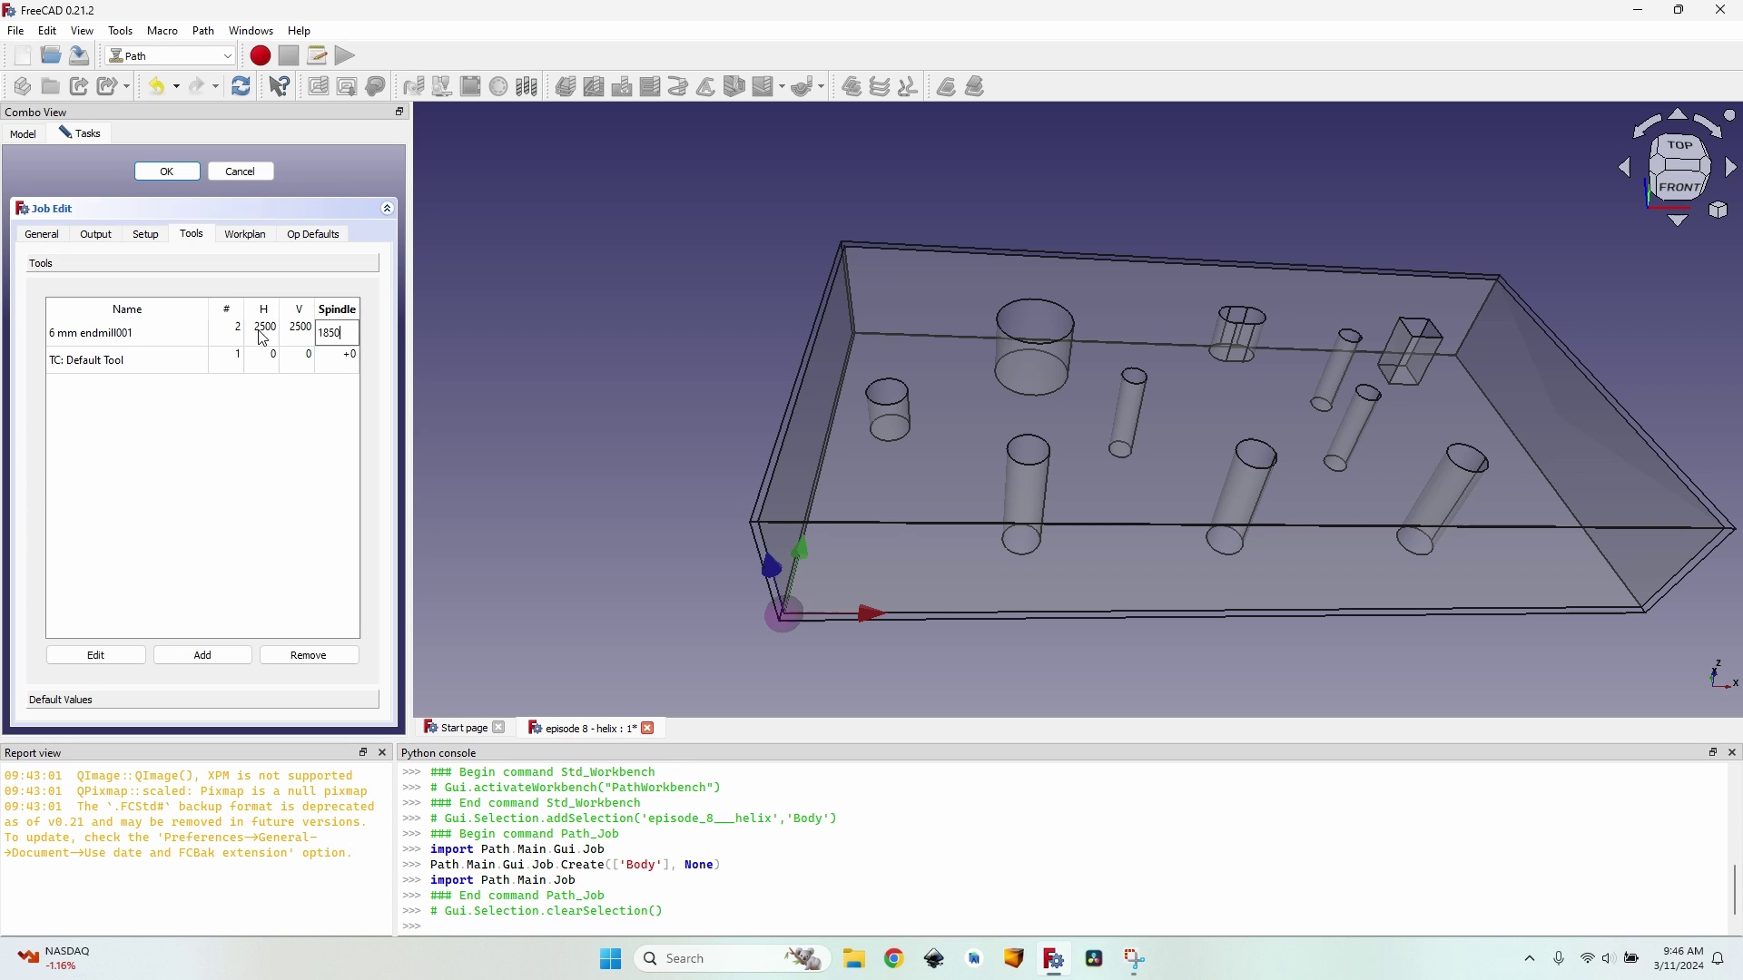
text(0)
key(Tab)
click(328, 652)
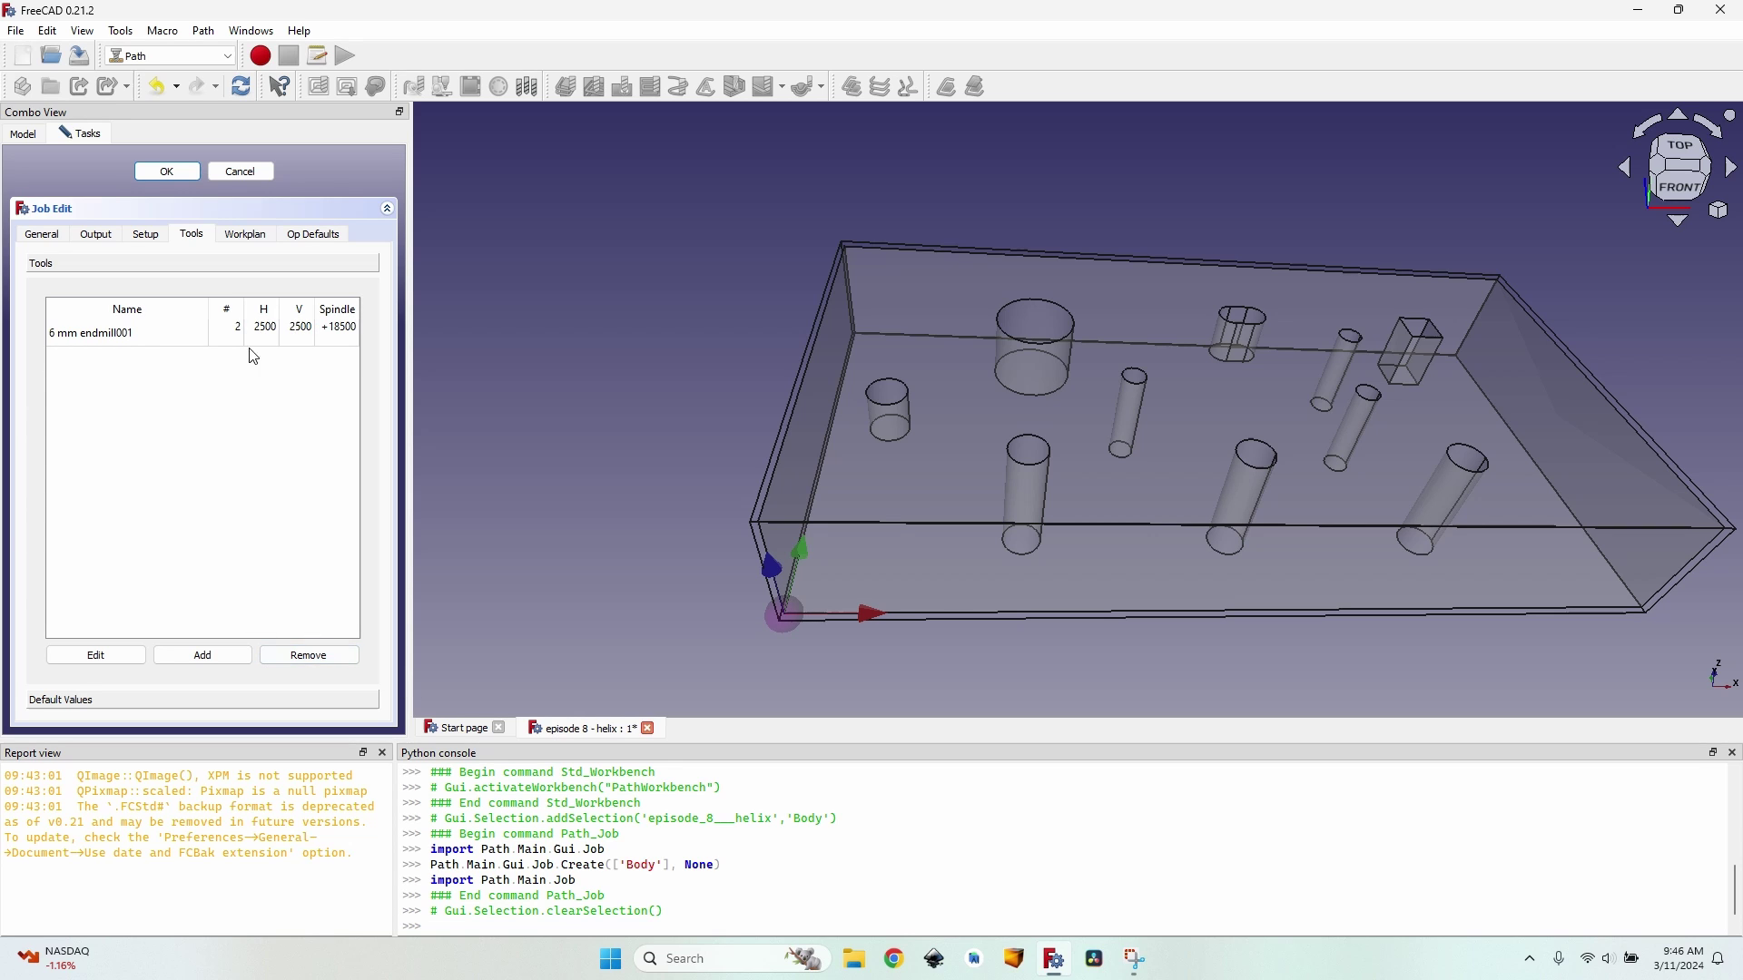
Set the job's post processor to grbl and finish the job settings.
click(94, 238)
click(173, 287)
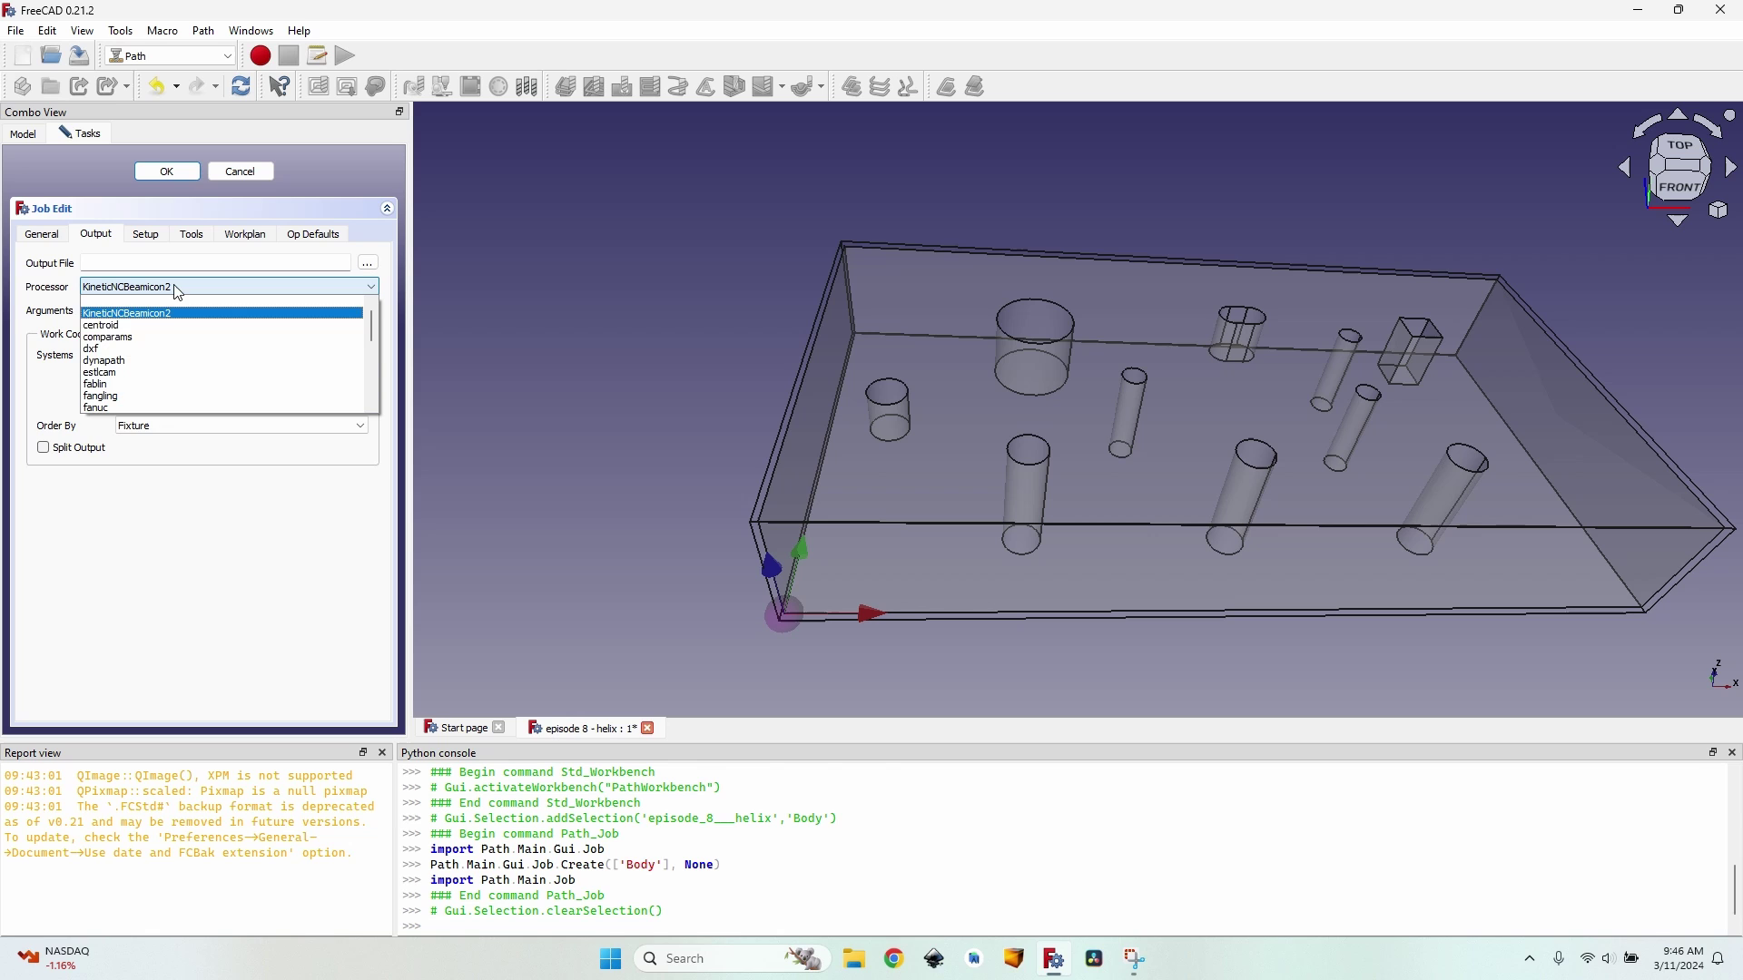
scroll(145, 357, up, 3)
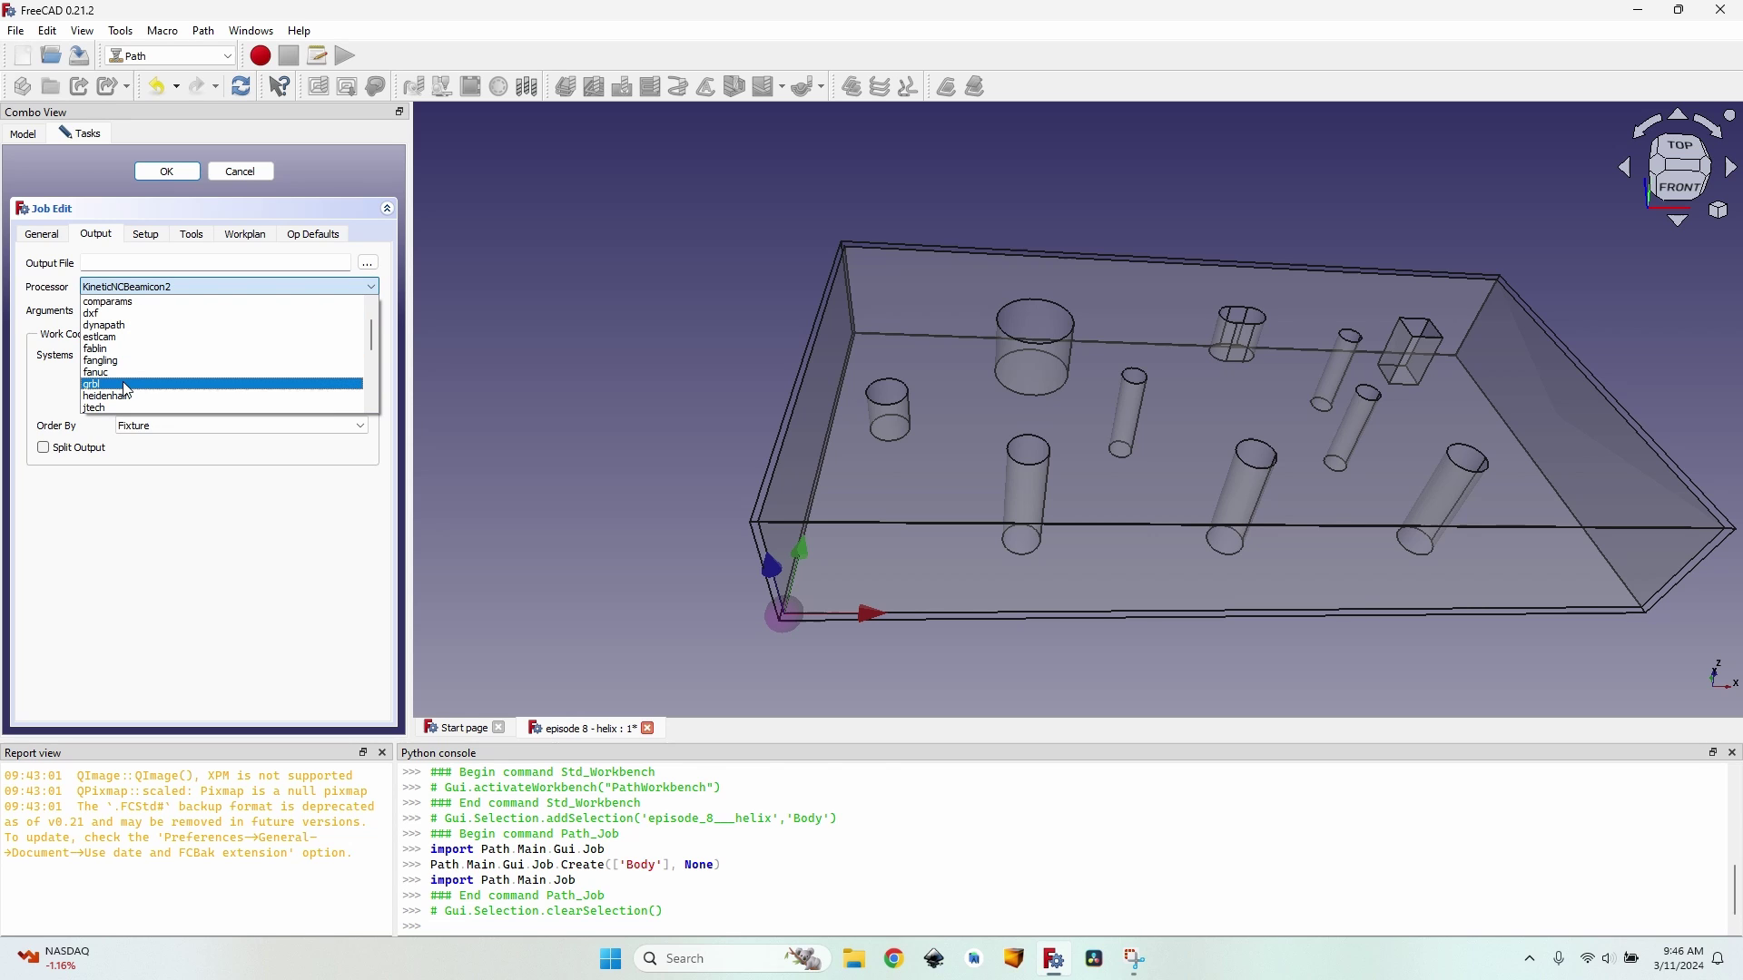
click(128, 385)
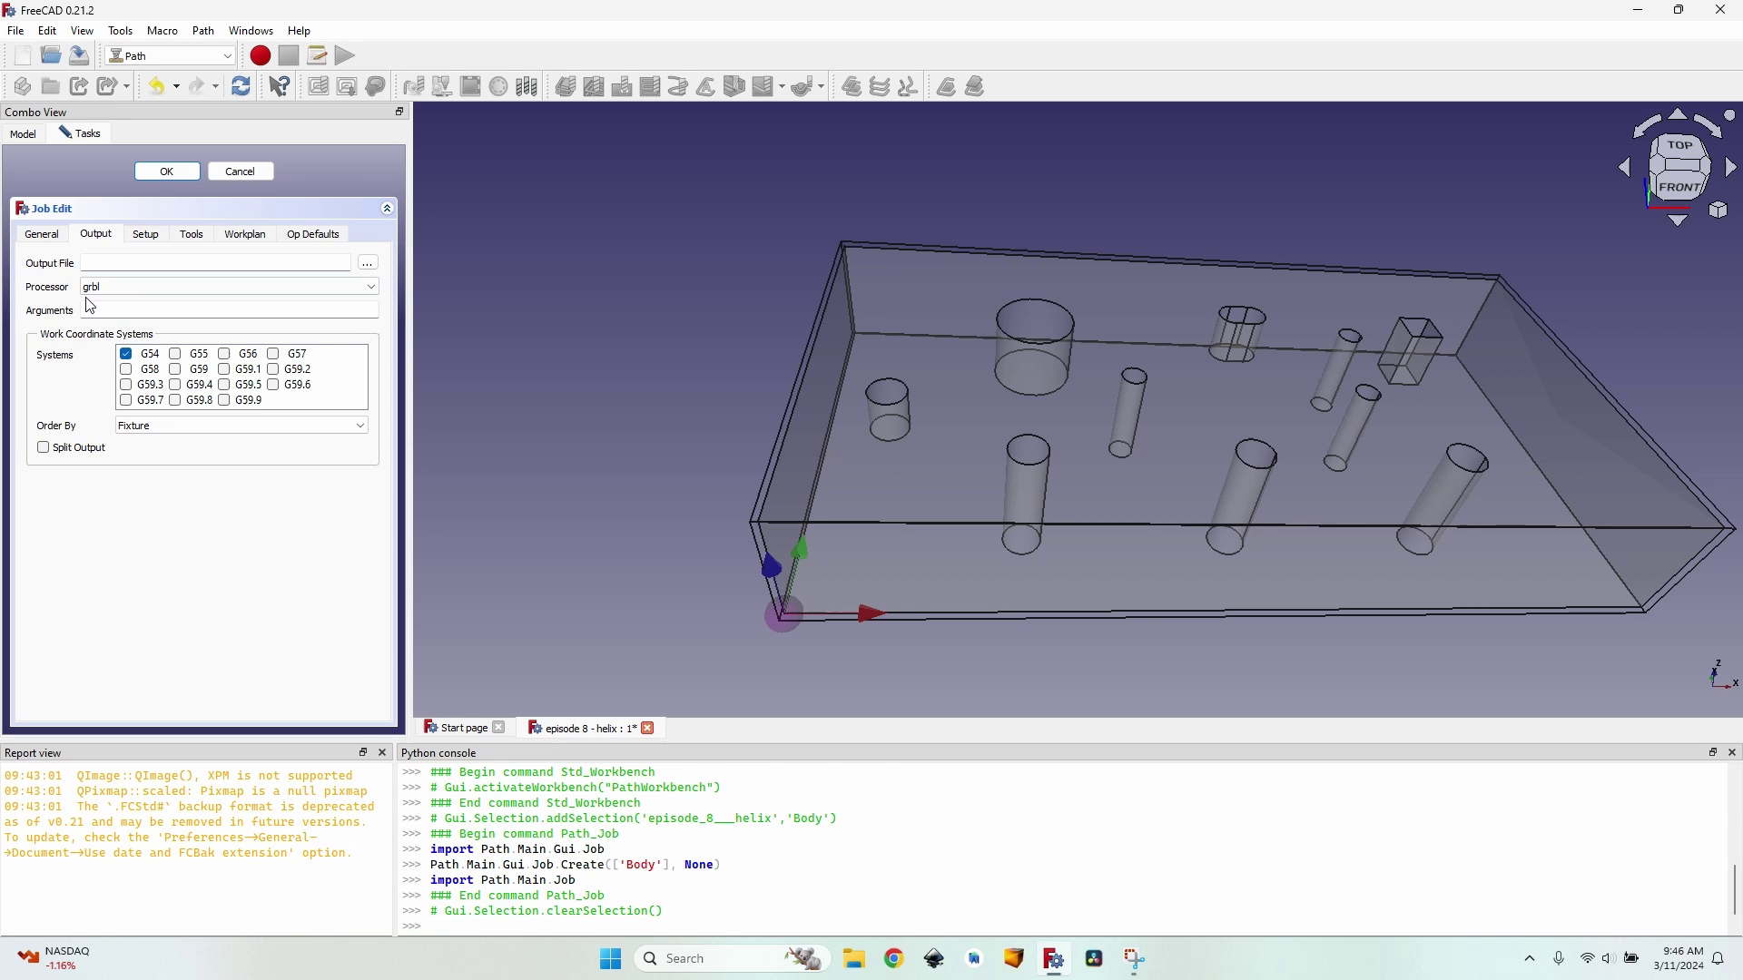
click(167, 171)
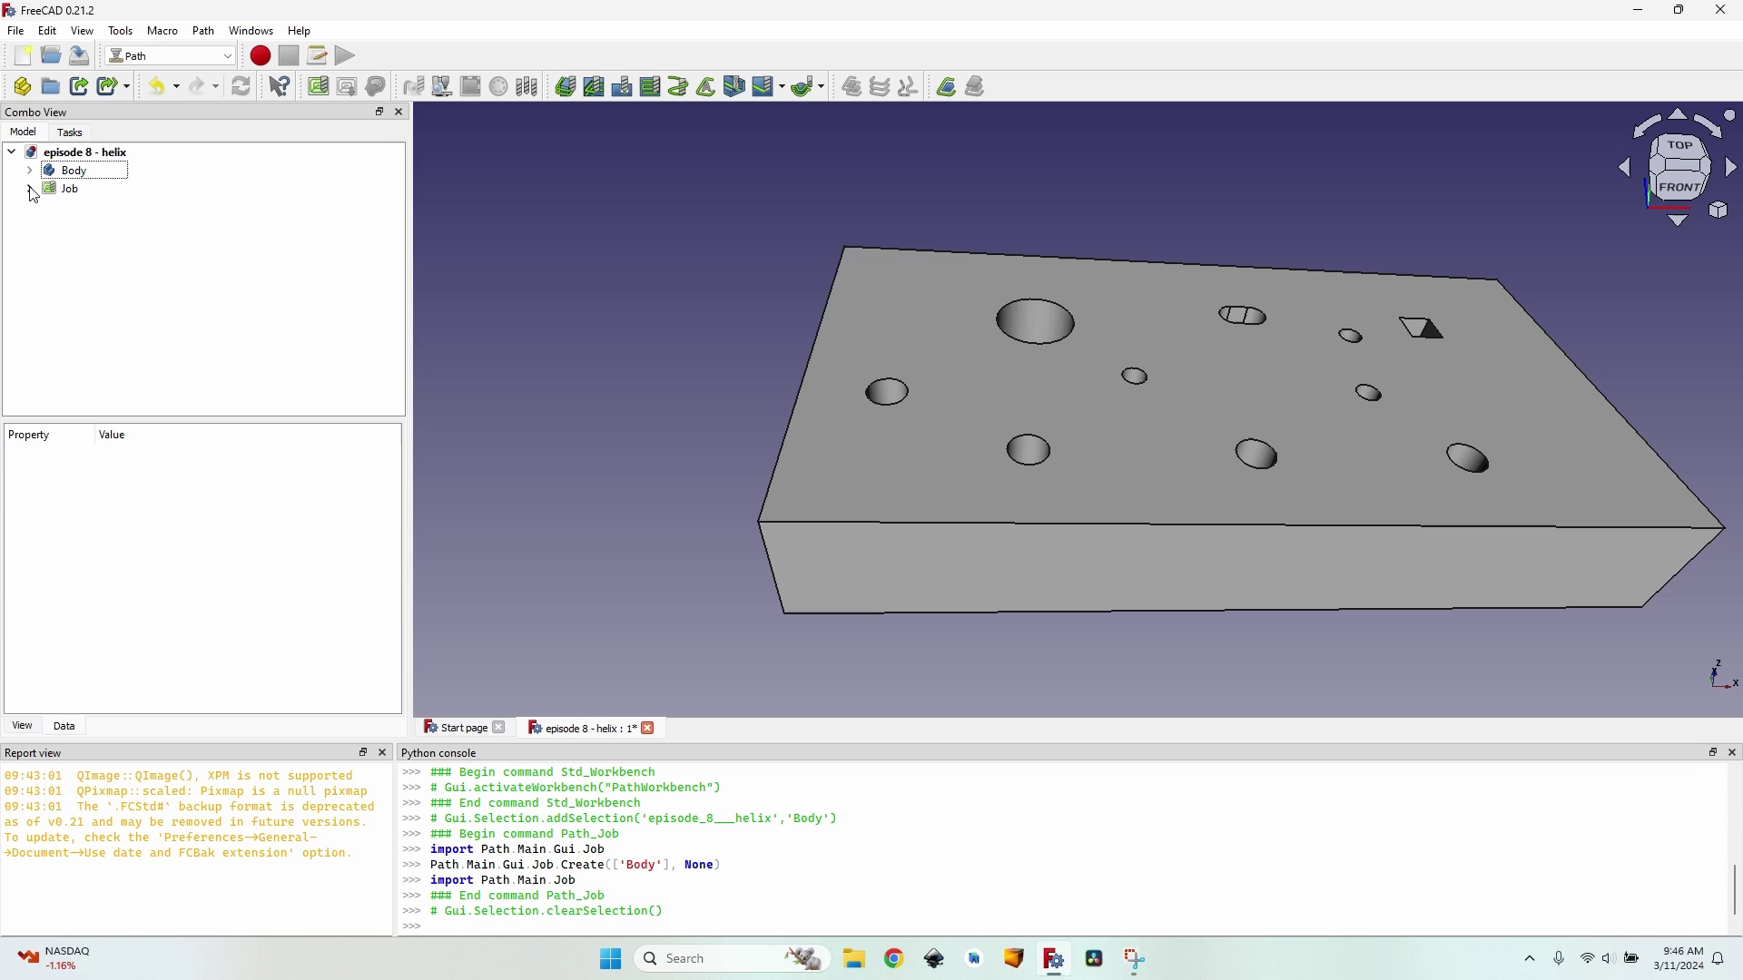
Hide the original Body and show the job's Model-Body clone instead.
click(31, 190)
click(47, 226)
click(136, 245)
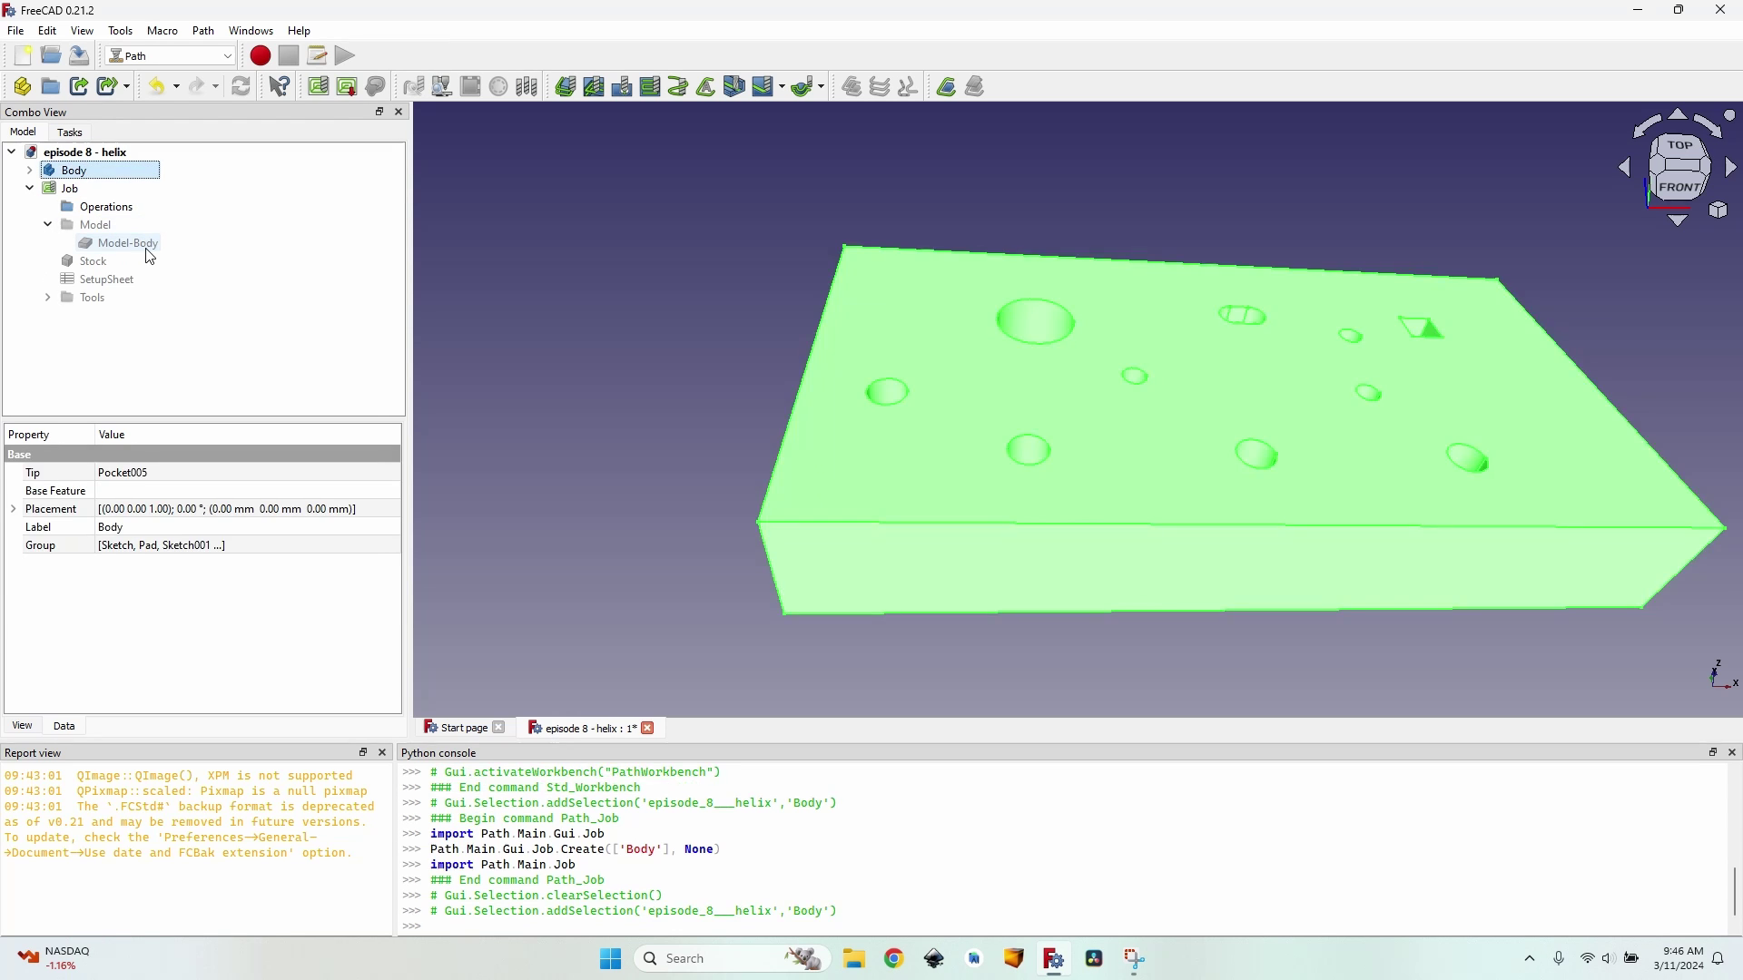
key(space)
click(149, 251)
key(space)
click(666, 414)
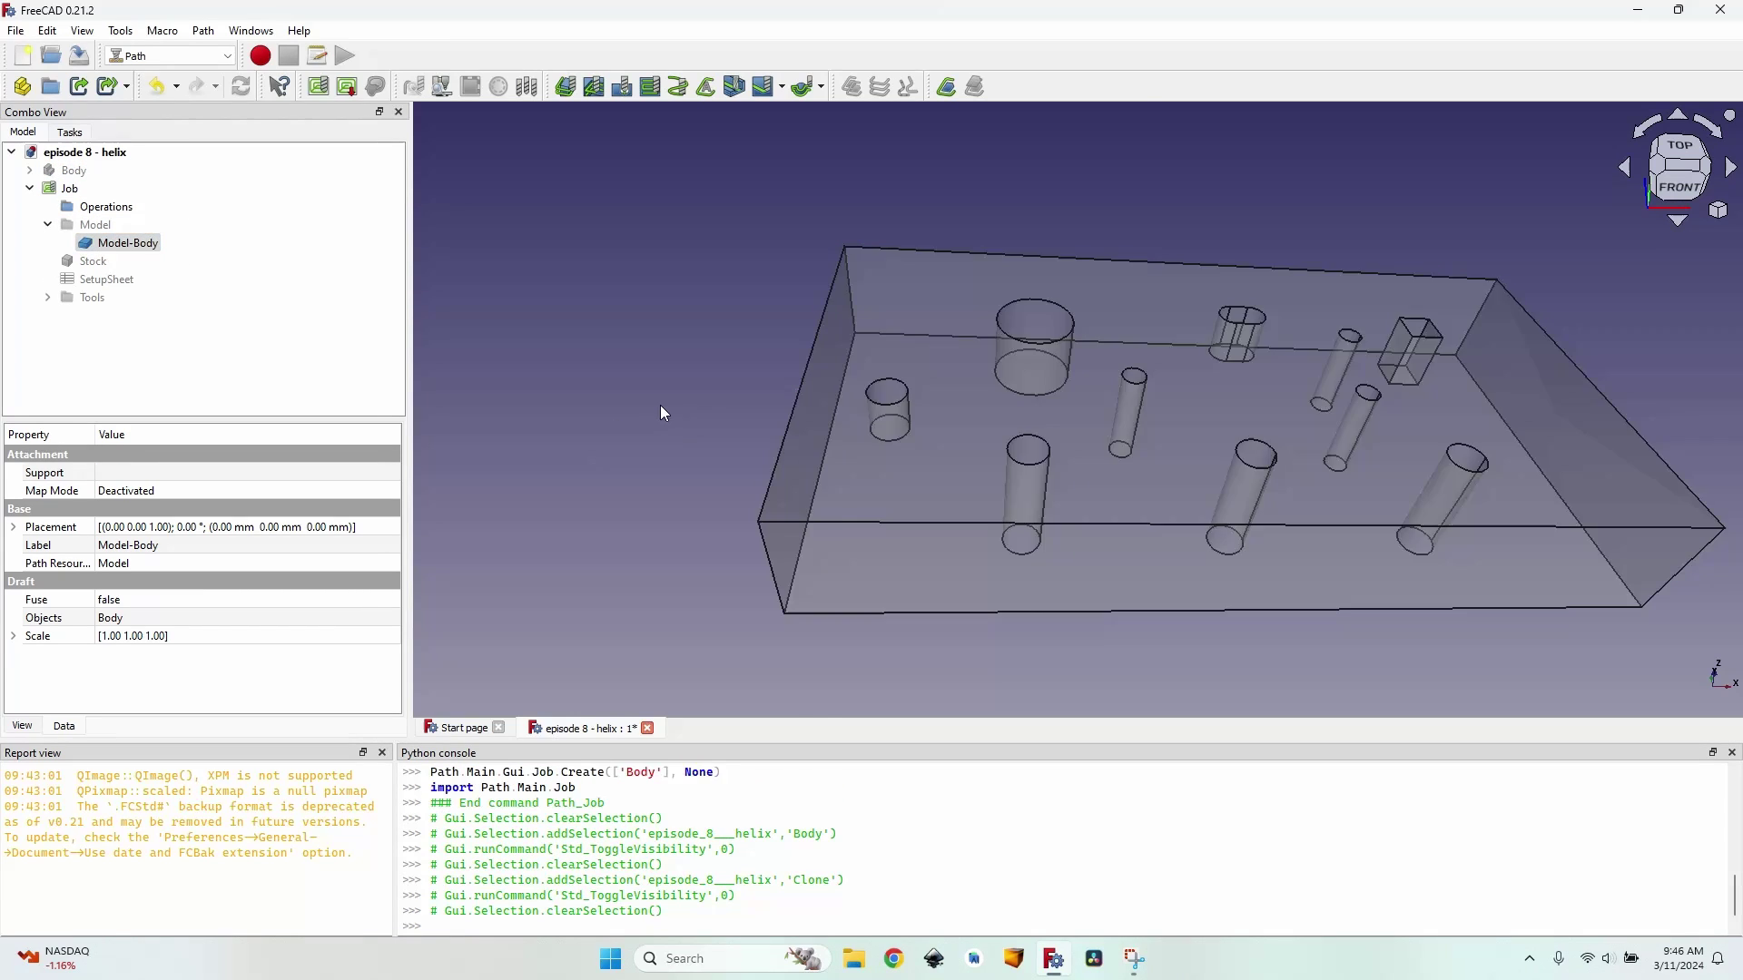
Add a Helix operation to the Job using the 6 mm endmill controller.
click(72, 189)
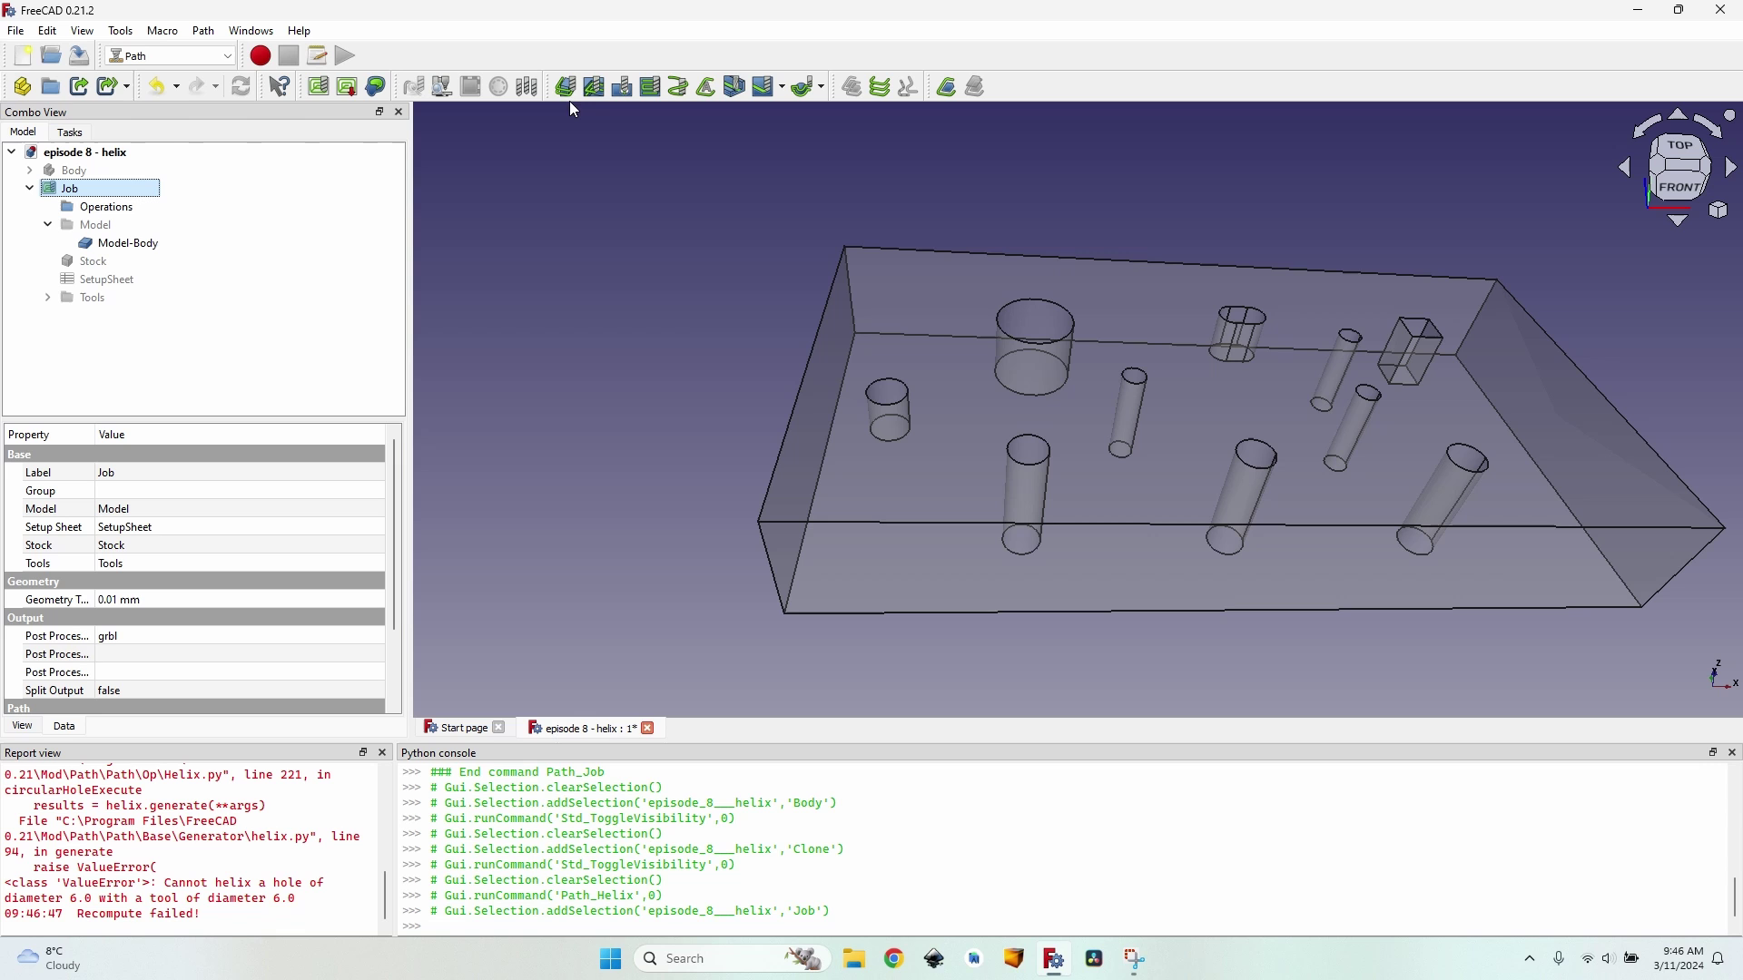
click(705, 88)
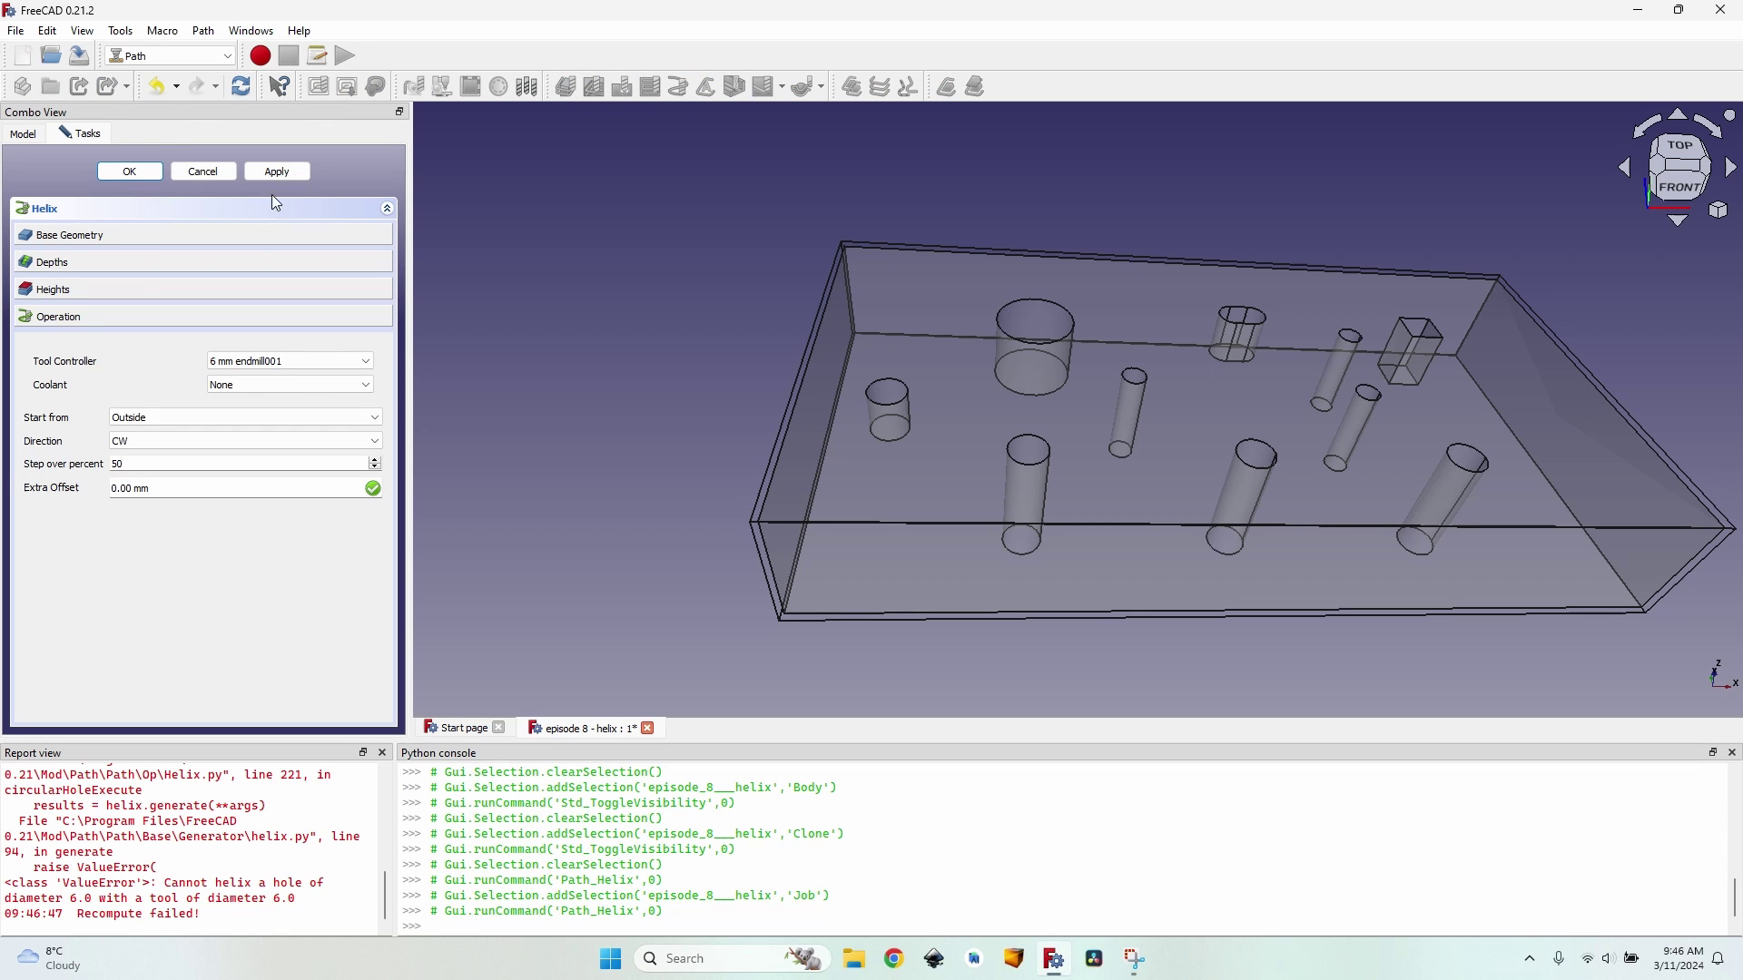
scroll(1186, 397, up, 1)
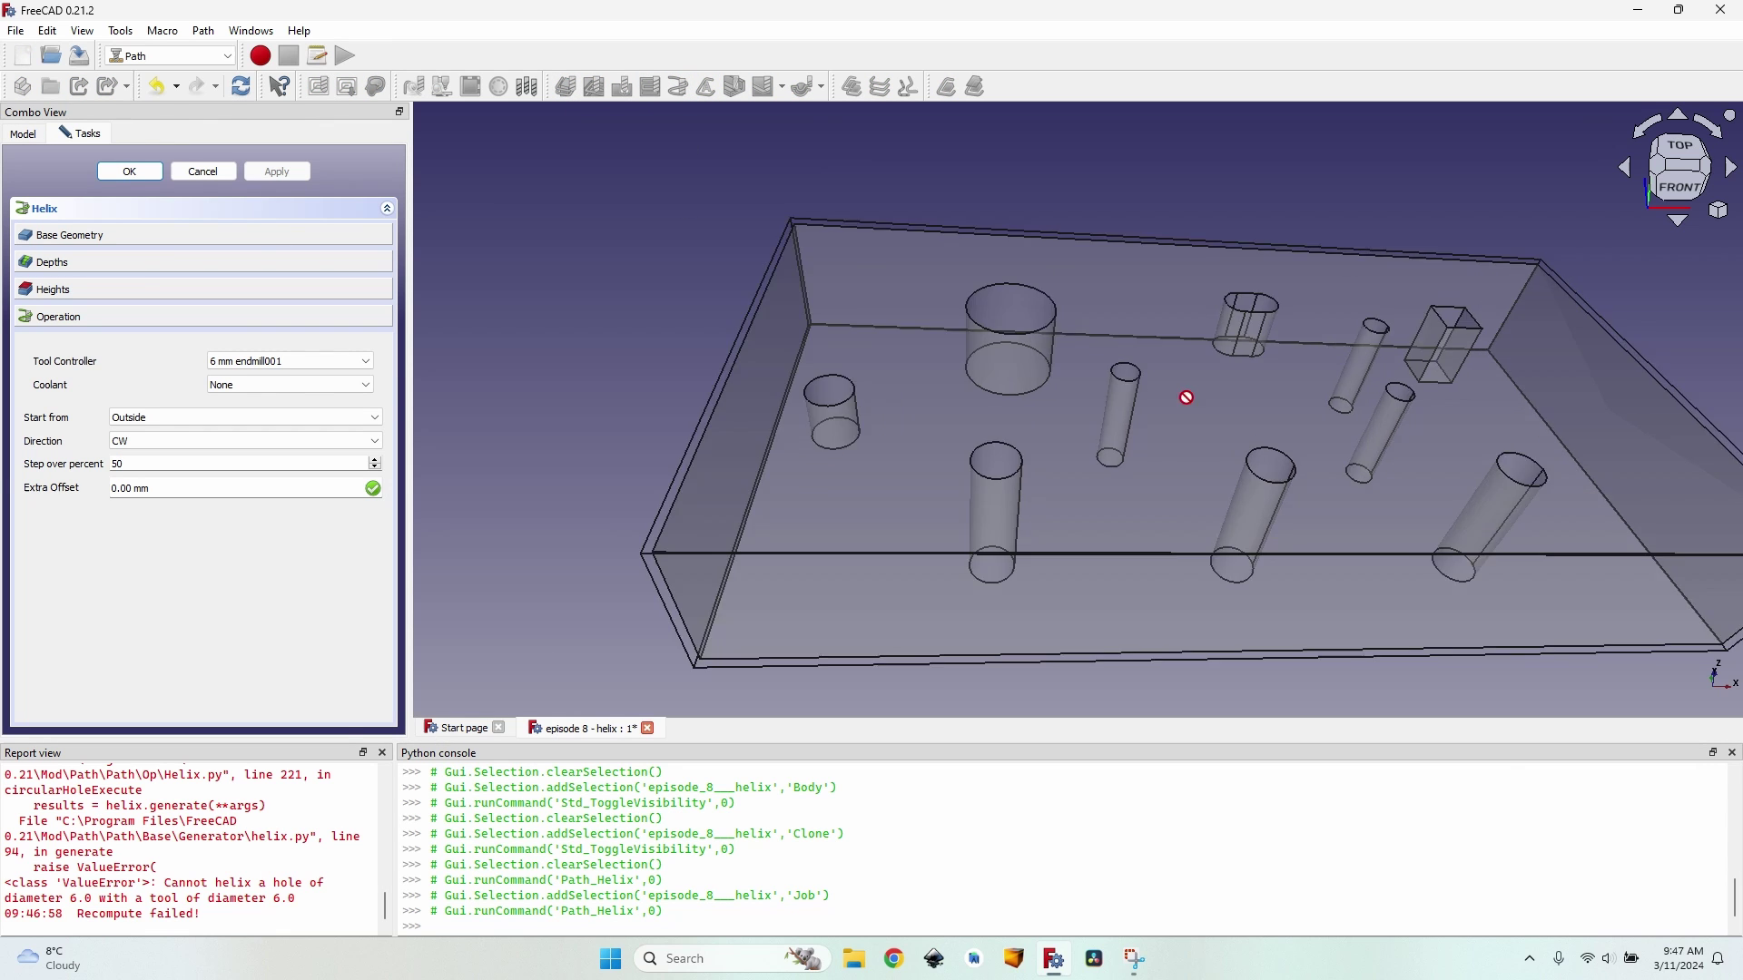
scroll(1186, 396, down, 1)
middle_drag(1085, 397, 825, 338)
middle_drag(1237, 185, 1044, 382)
scroll(1206, 330, down, 3)
scroll(1192, 325, up, 2)
scroll(814, 365, up, 3)
scroll(1257, 342, down, 4)
scroll(1257, 343, up, 1)
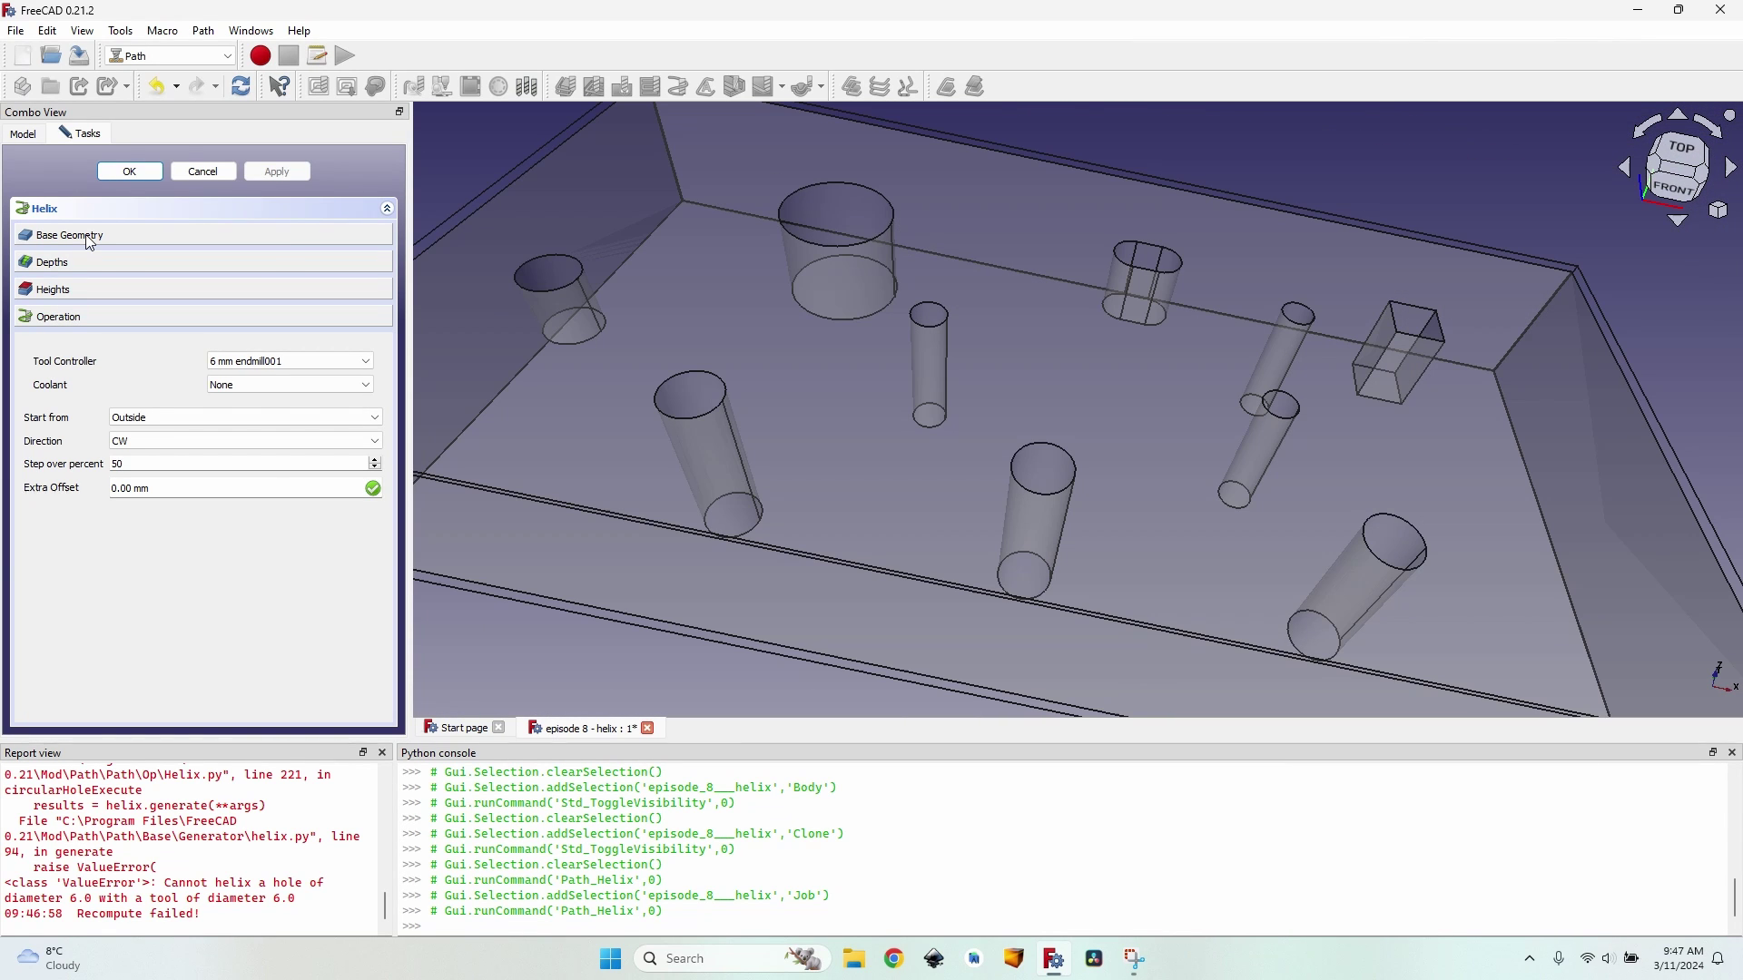
Remove the 6 mm holes Face11, Face12 and Face18 from the Helix base geometry.
click(91, 238)
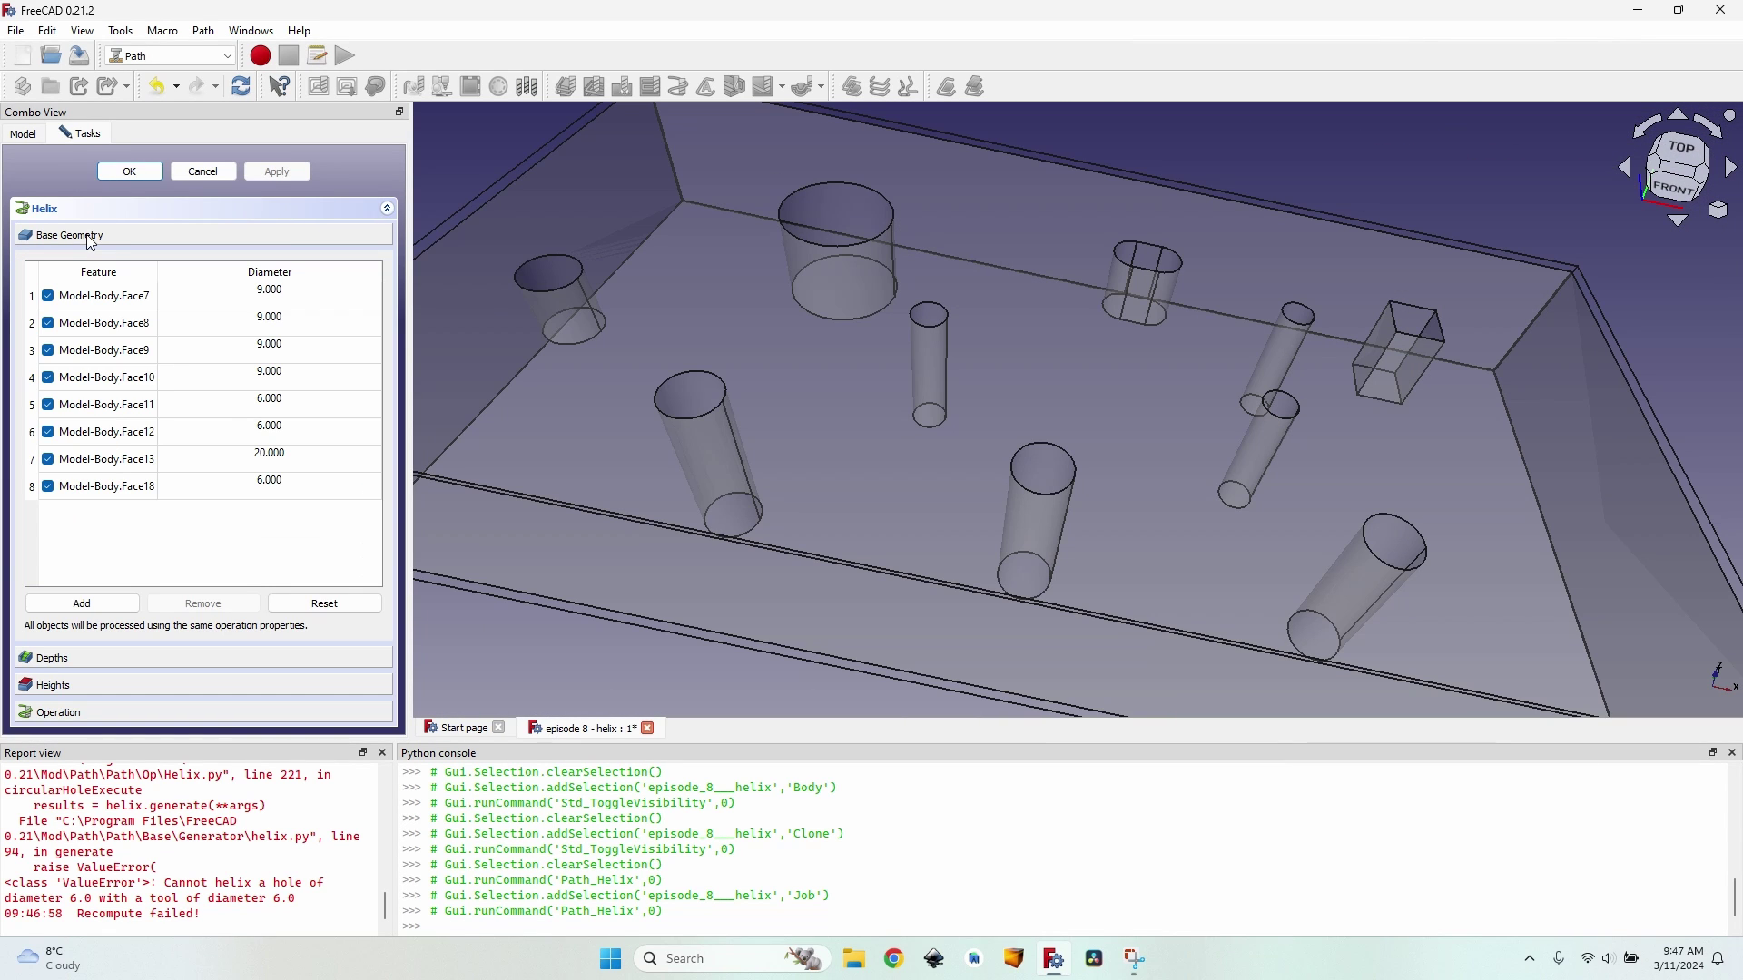
click(146, 407)
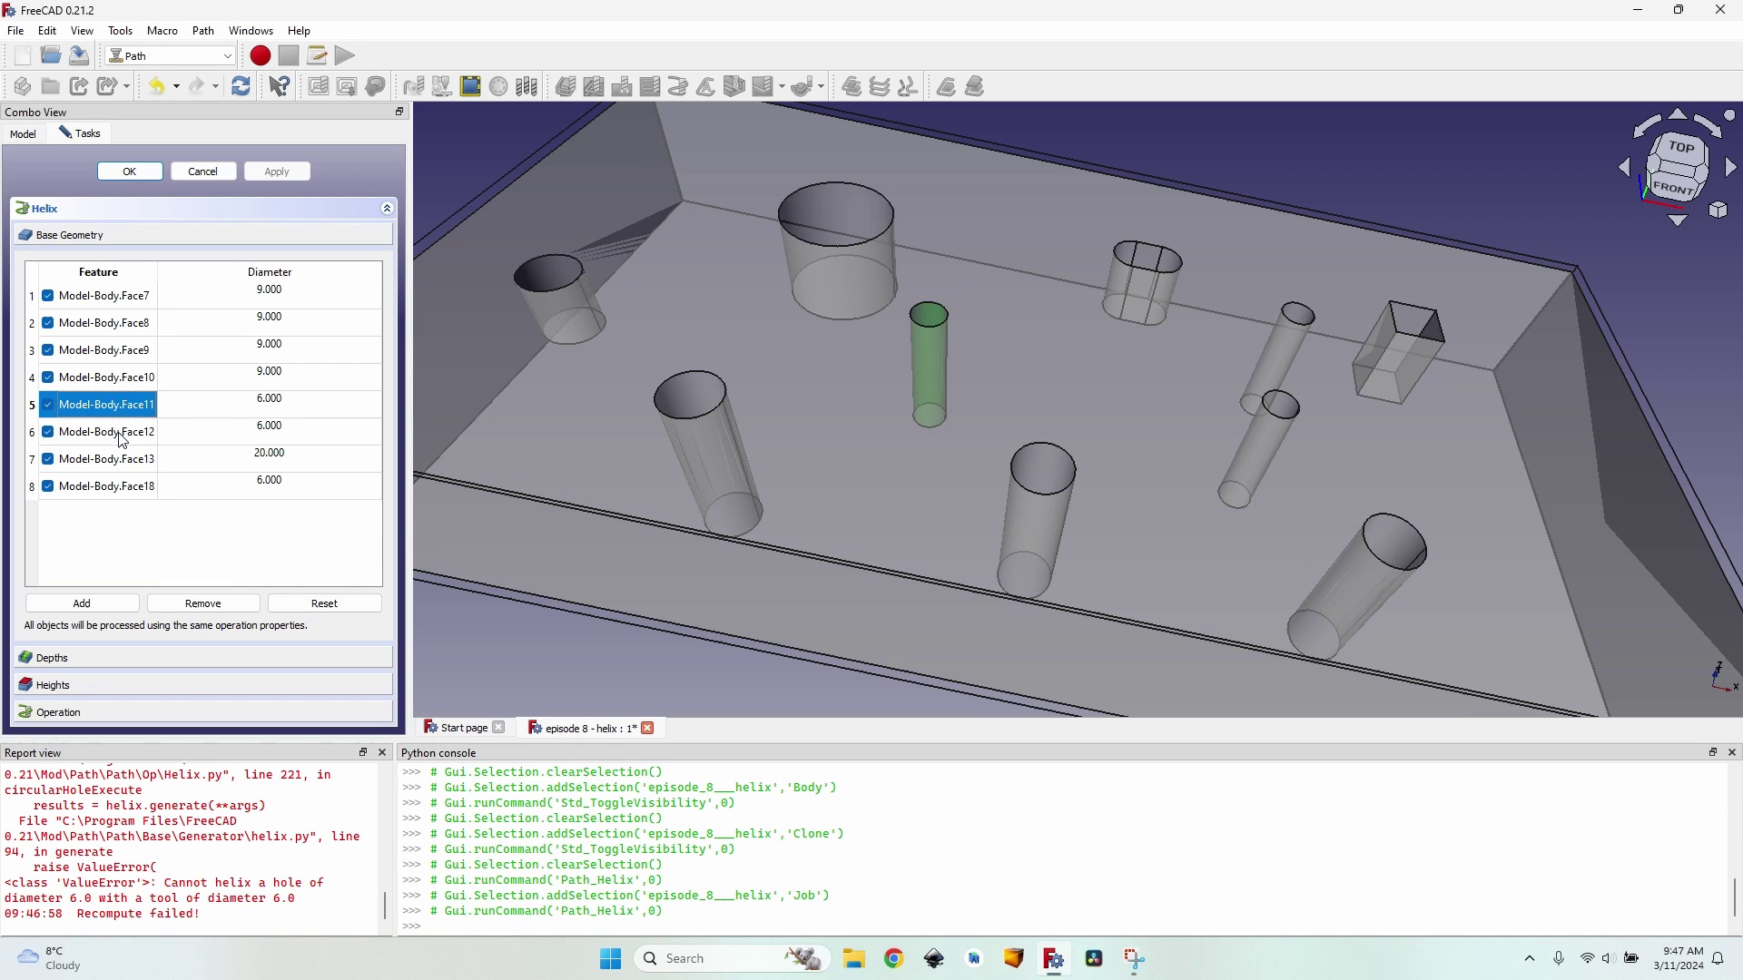
ctrl+click(124, 434)
ctrl+click(124, 490)
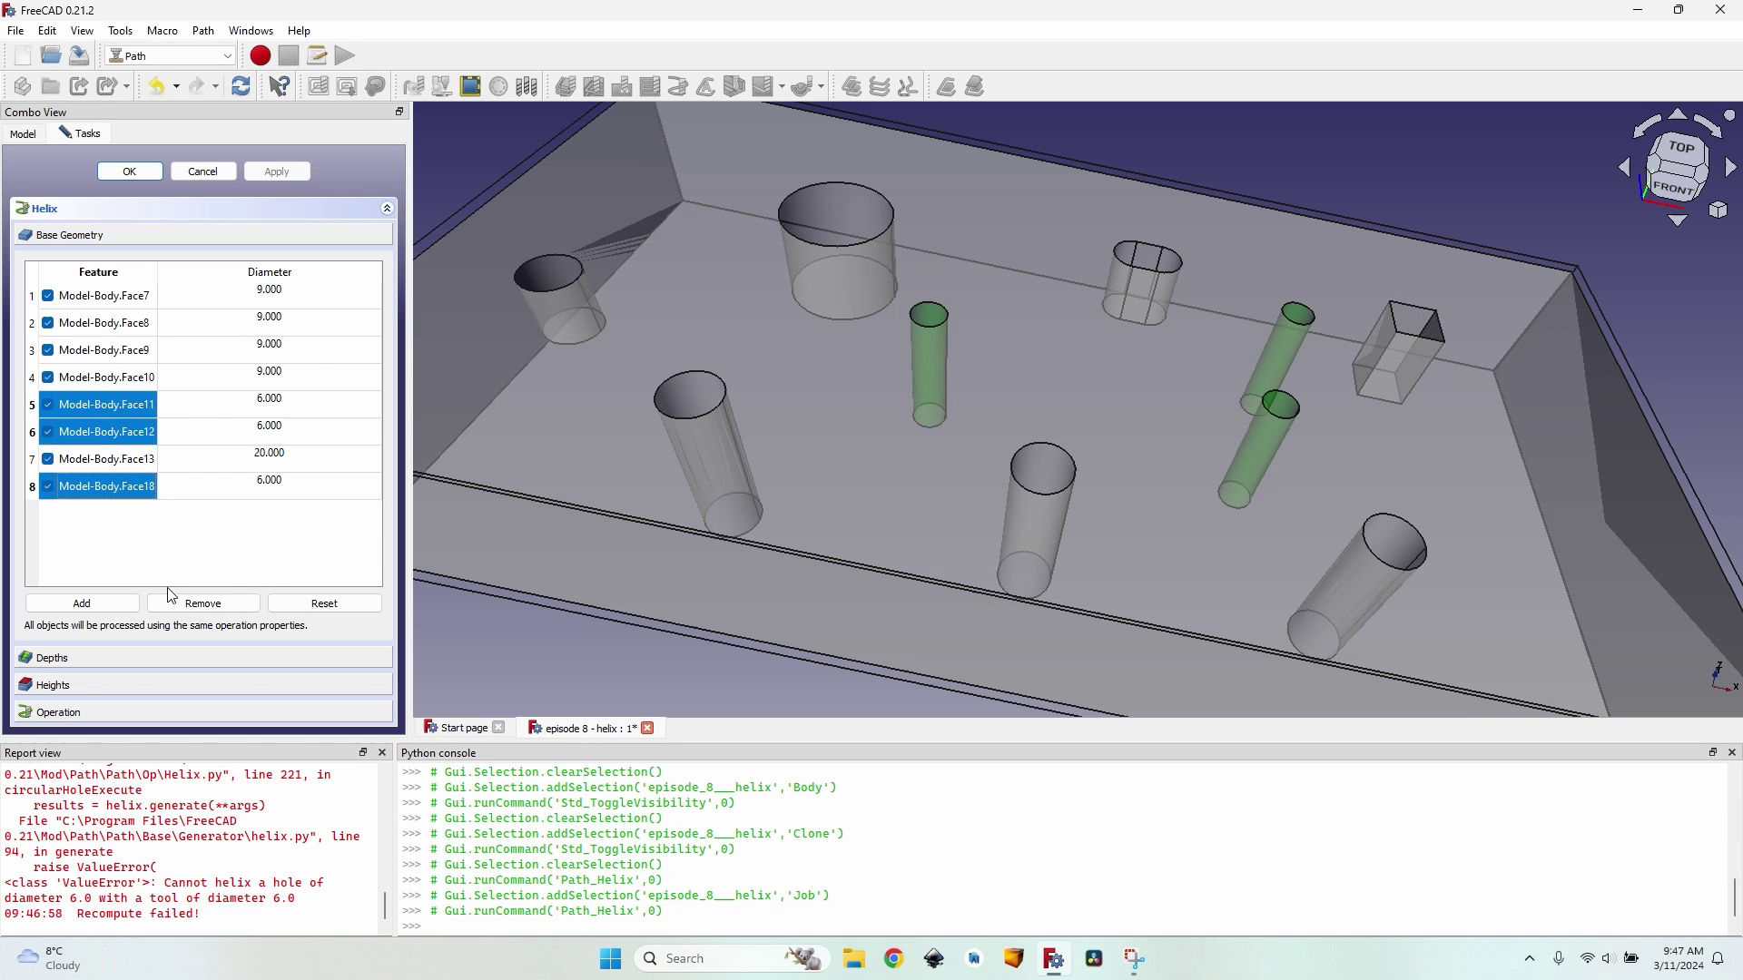
click(215, 606)
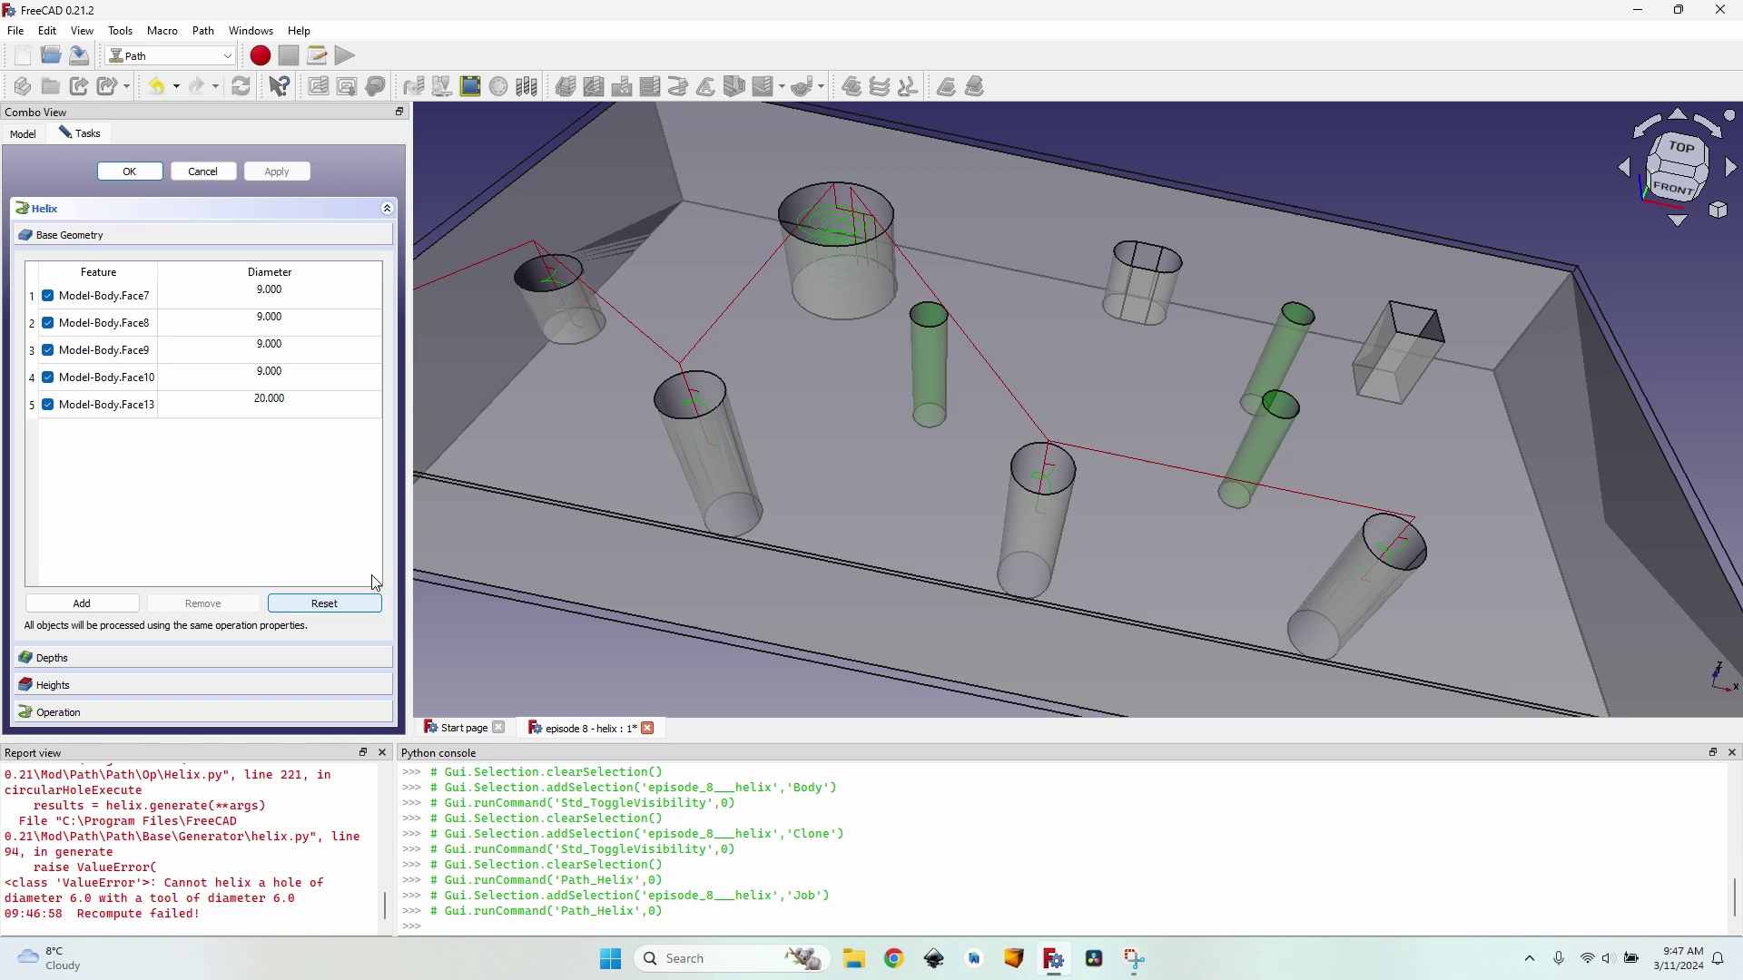
Orbit the view to check the helix toolpaths through the remaining five holes.
scroll(980, 327, down, 3)
scroll(876, 338, up, 4)
middle_drag(832, 289, 629, 229)
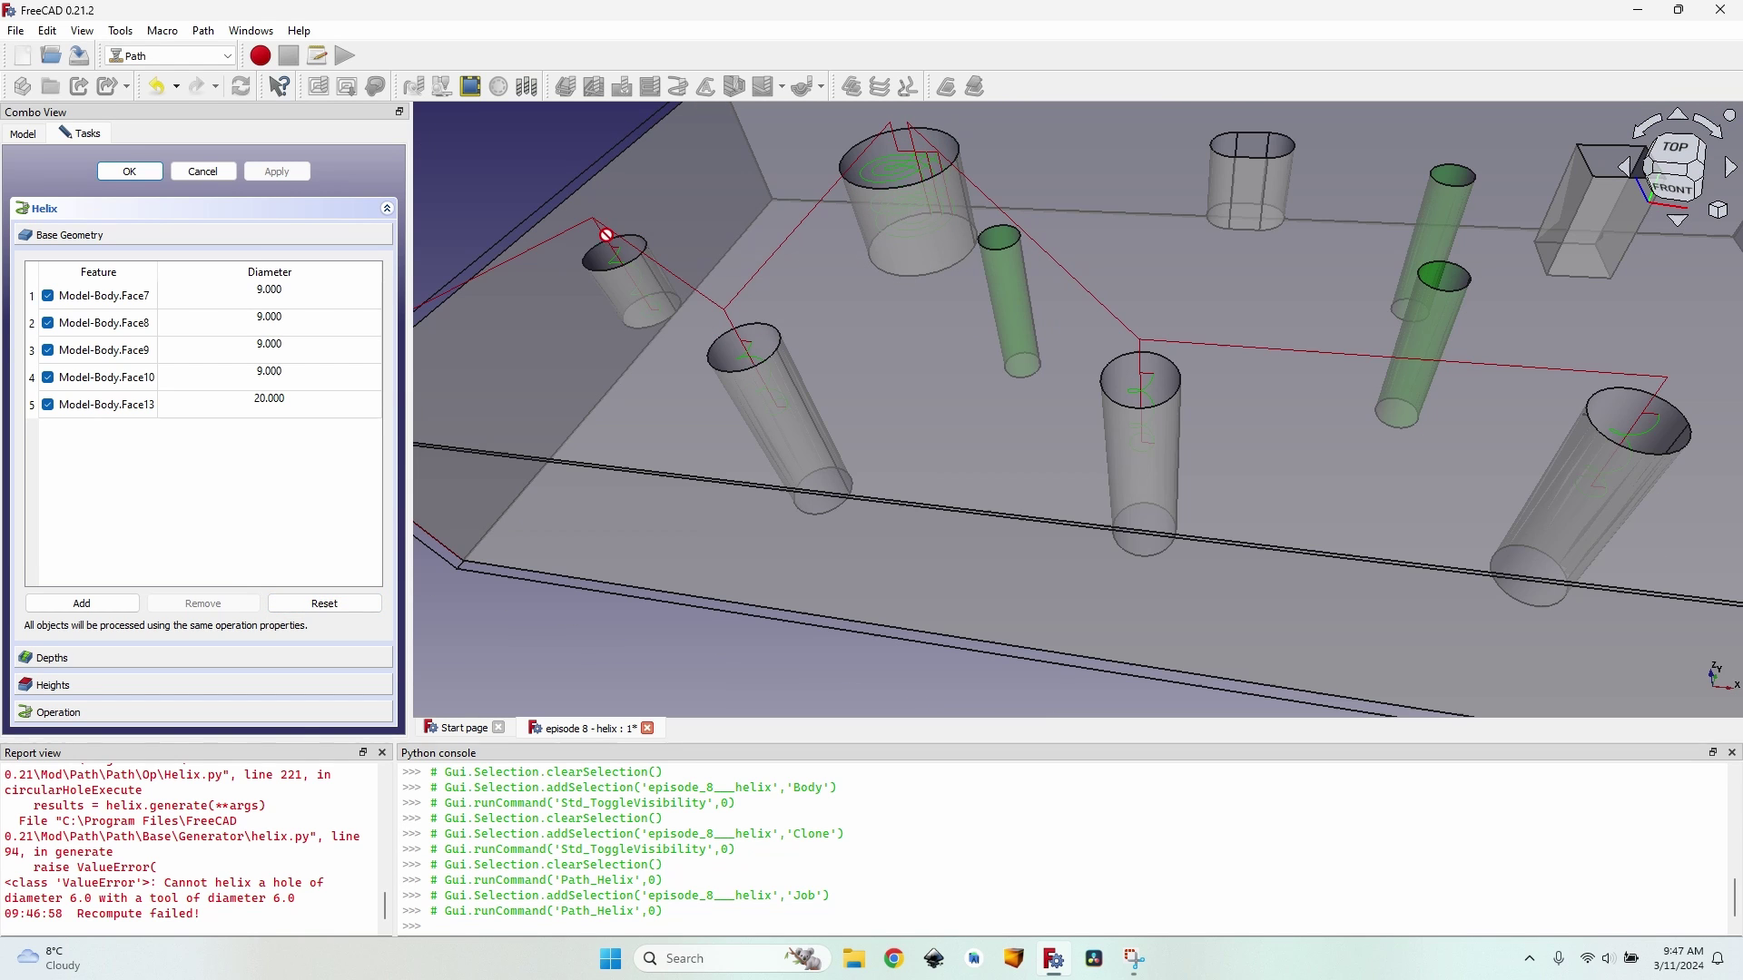
middle_drag(1097, 280, 922, 325)
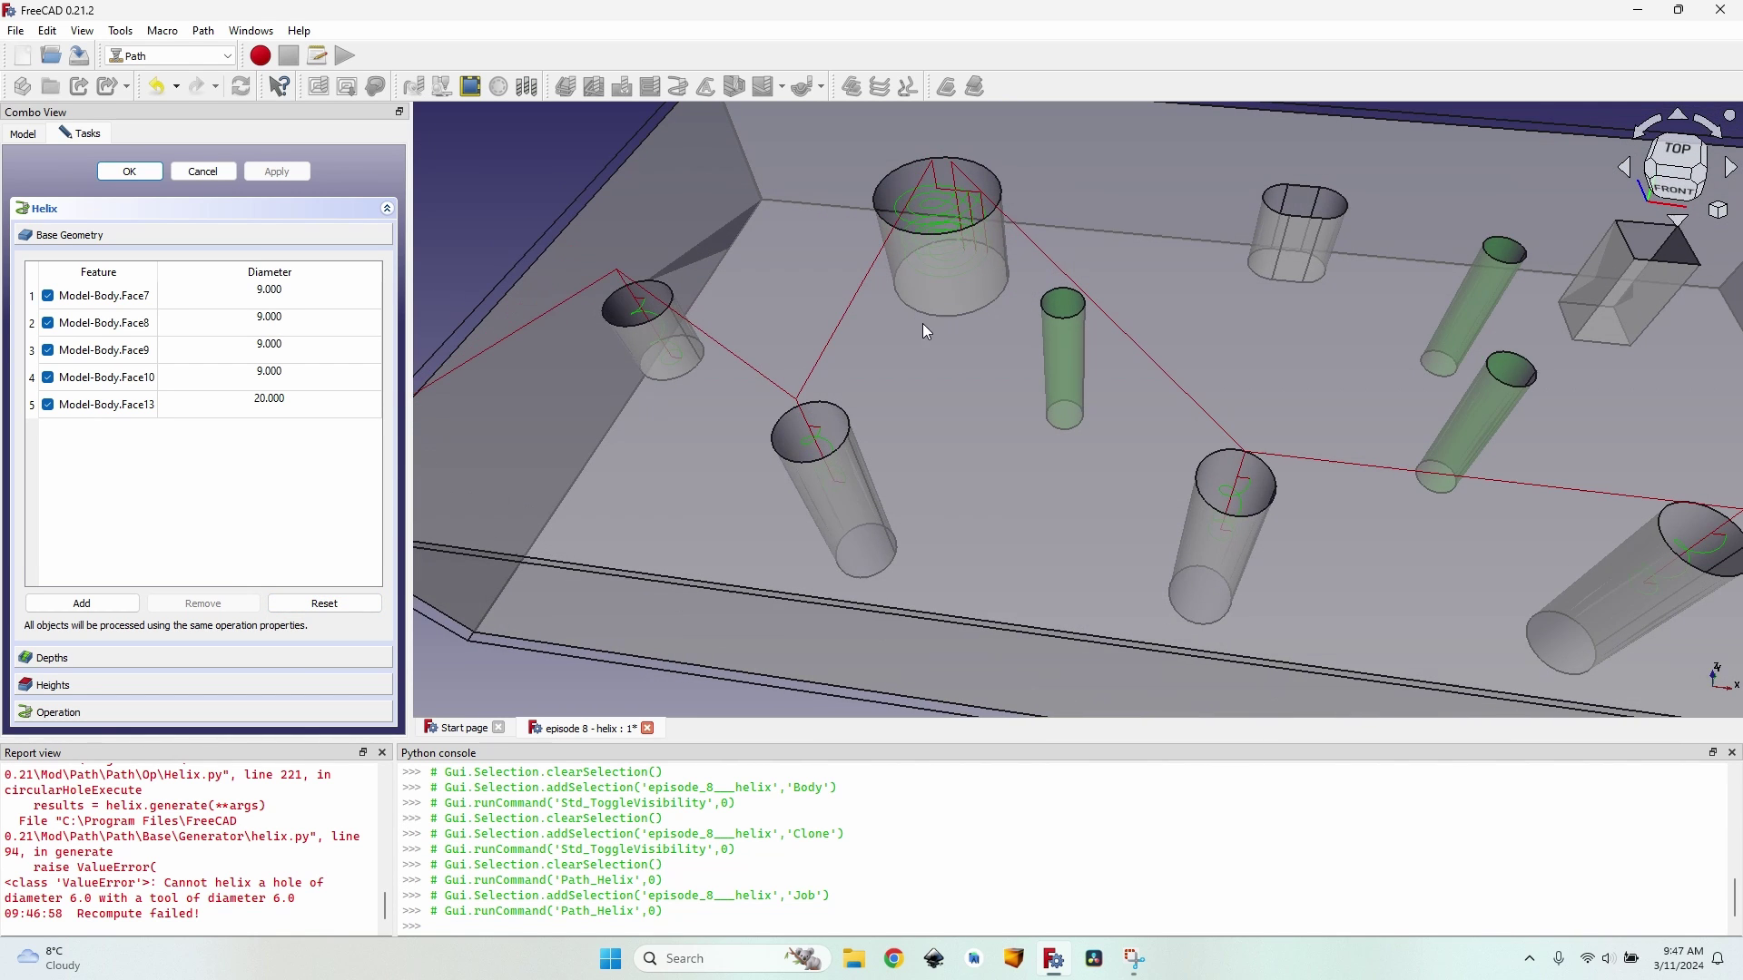
click(1072, 308)
Commit the Helix operation and orbit to a low side view of the part.
click(129, 173)
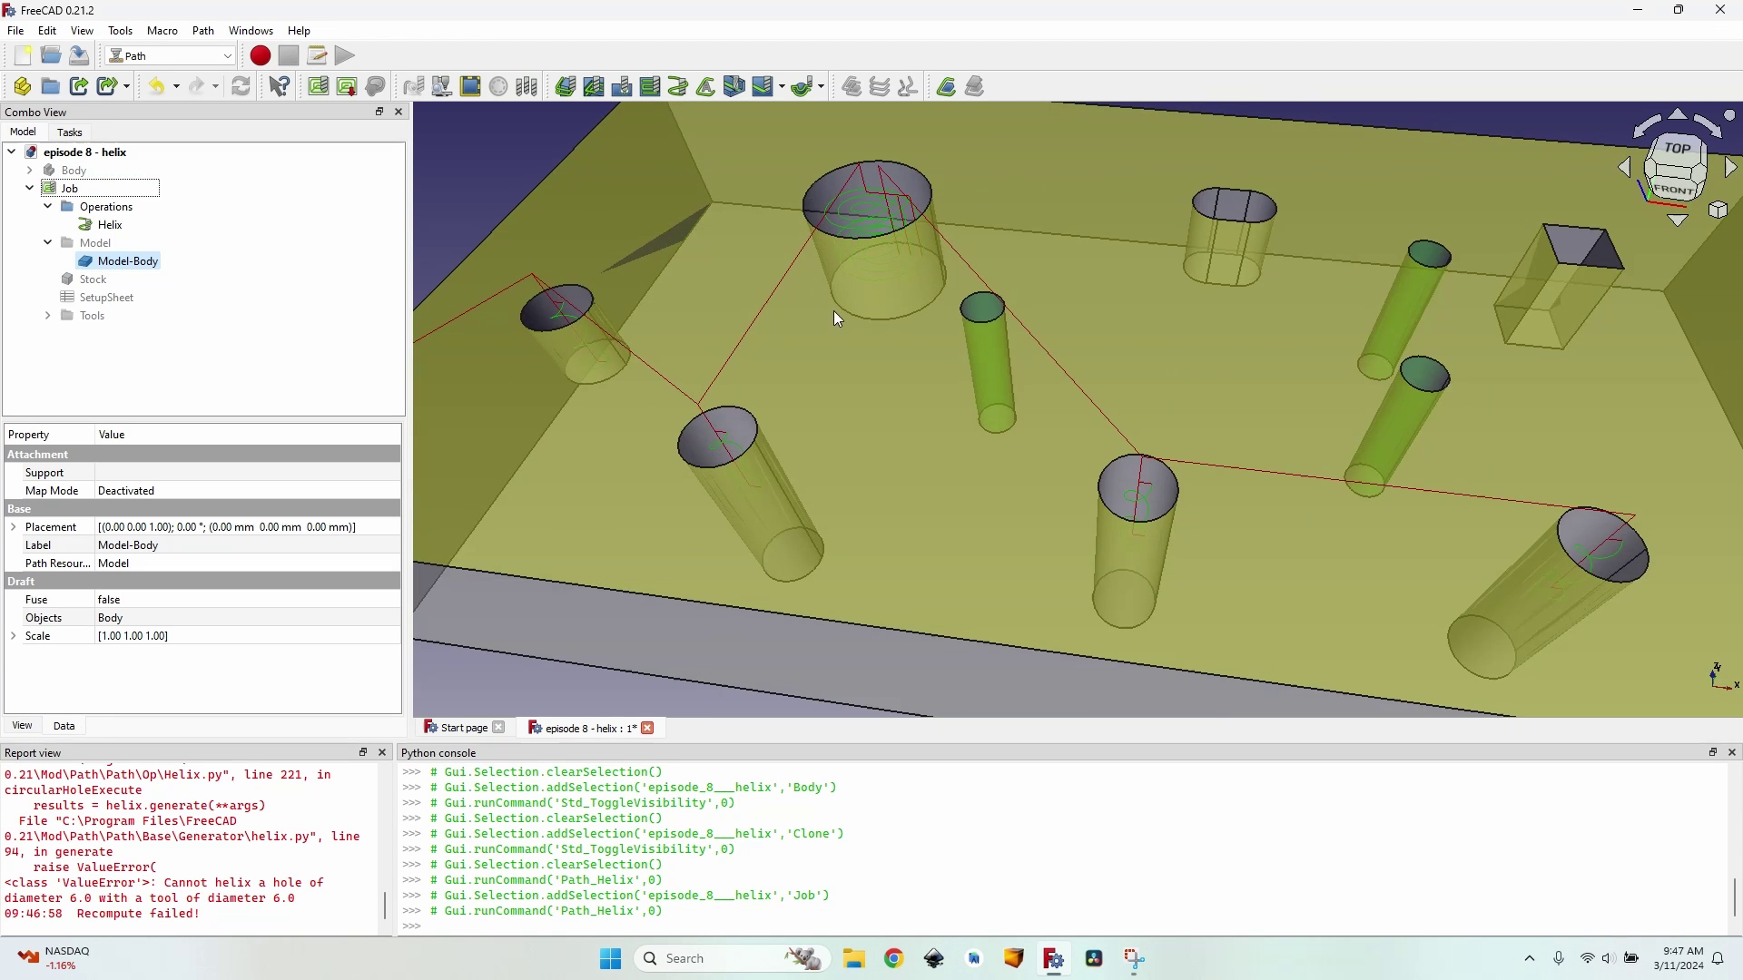
middle_drag(833, 310, 634, 209)
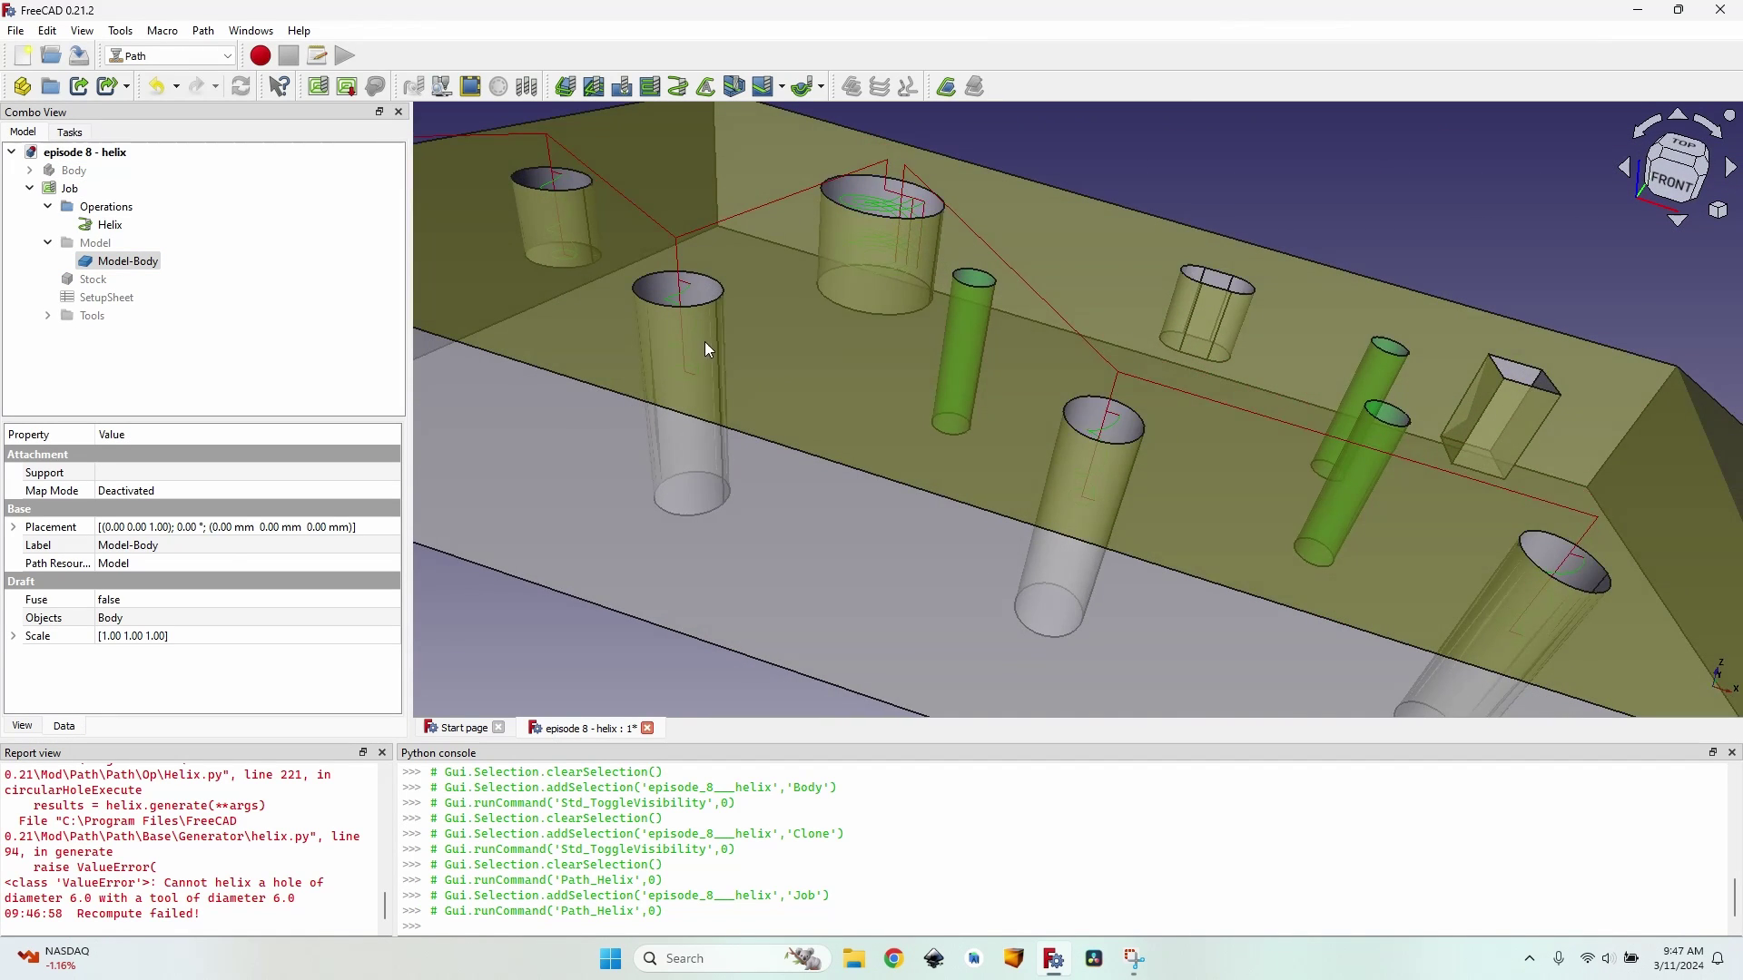
middle_drag(709, 350, 860, 348)
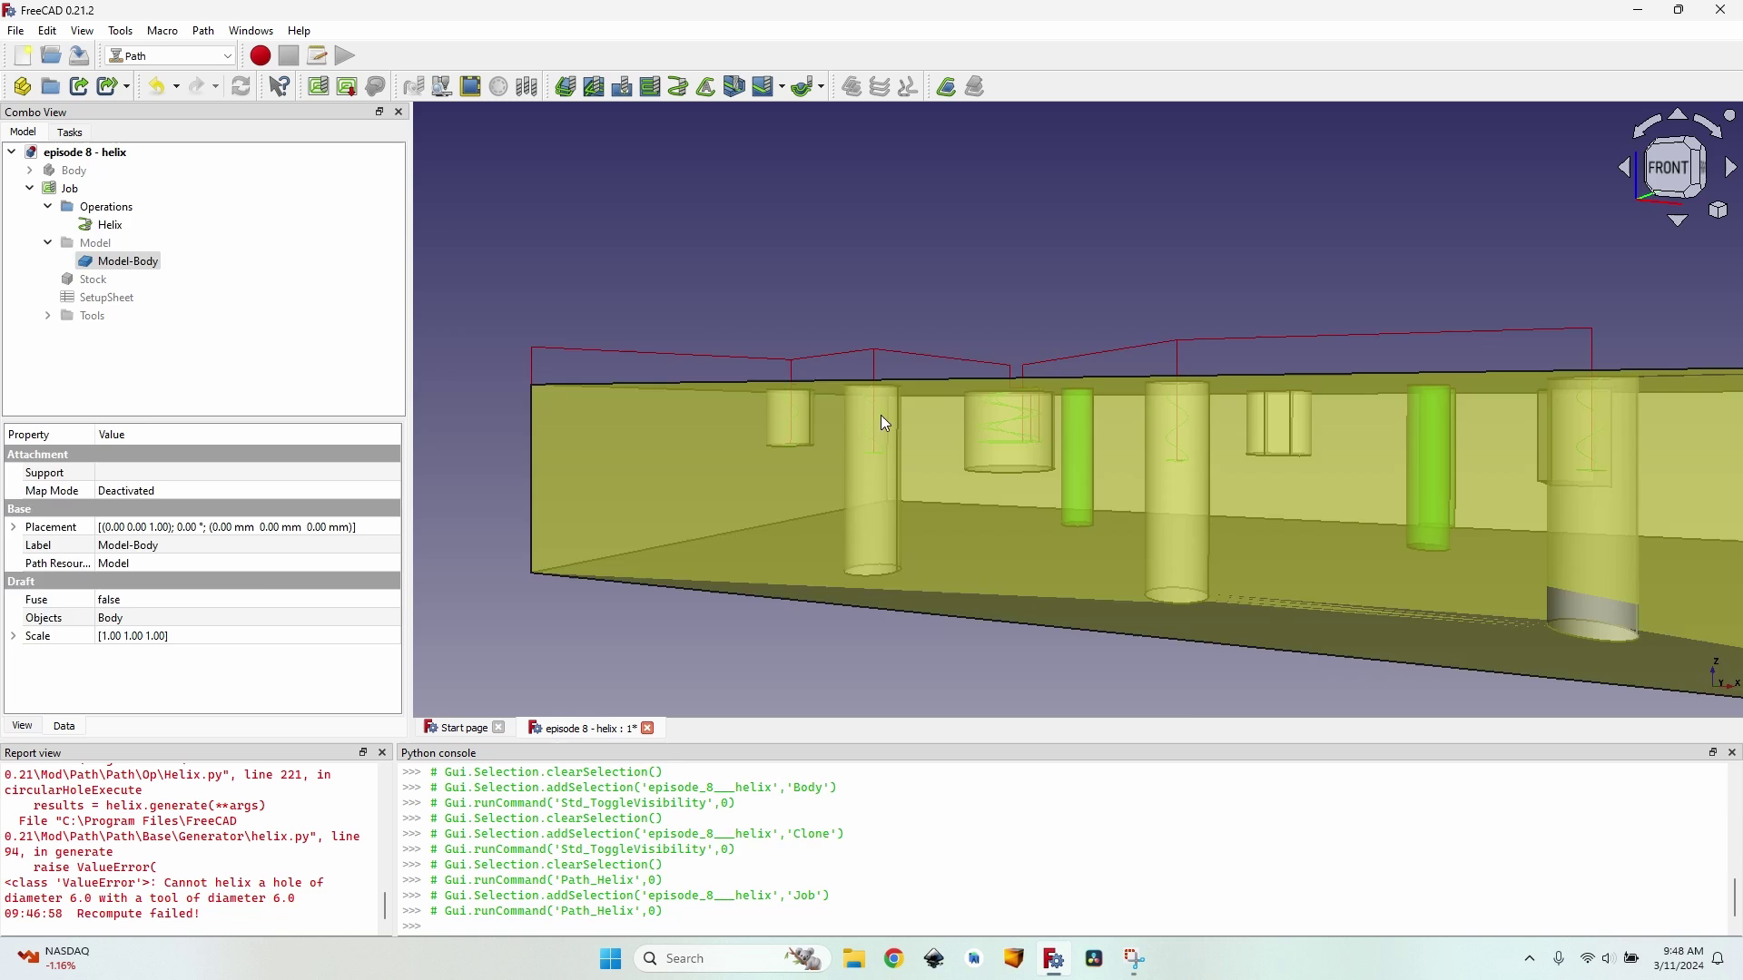
Reopen the Helix operation, identify holes Face7 through Face10, and remove Face10.
double_click(104, 225)
click(173, 258)
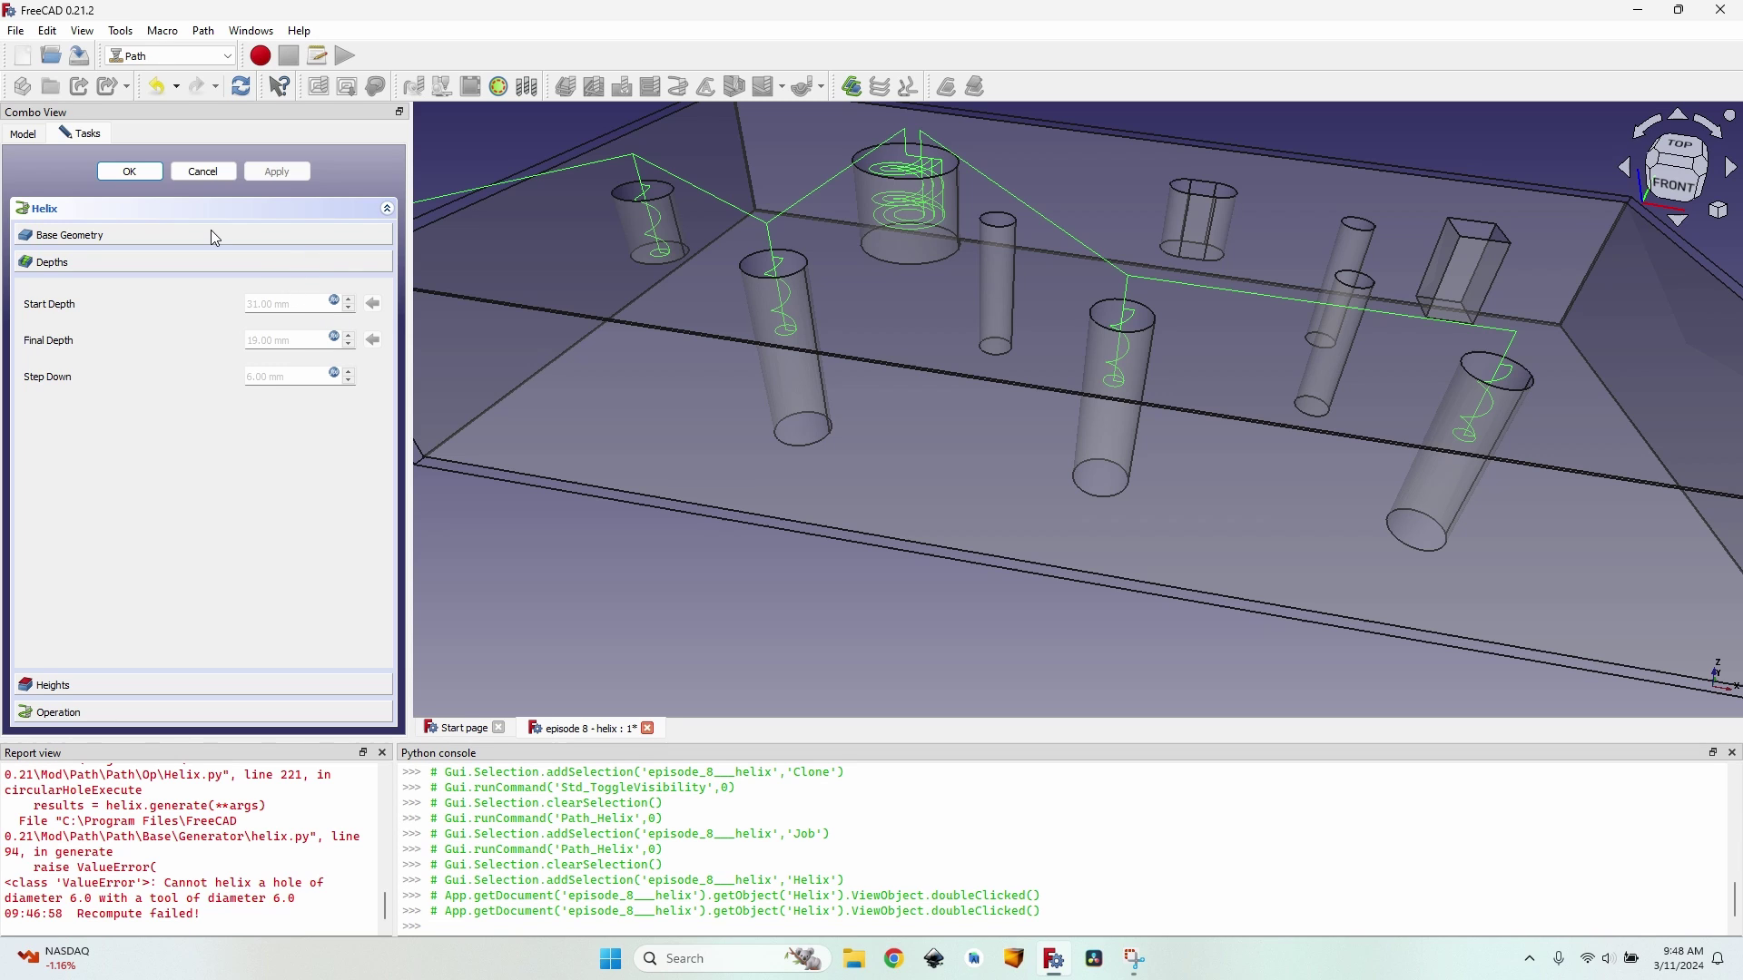
click(89, 238)
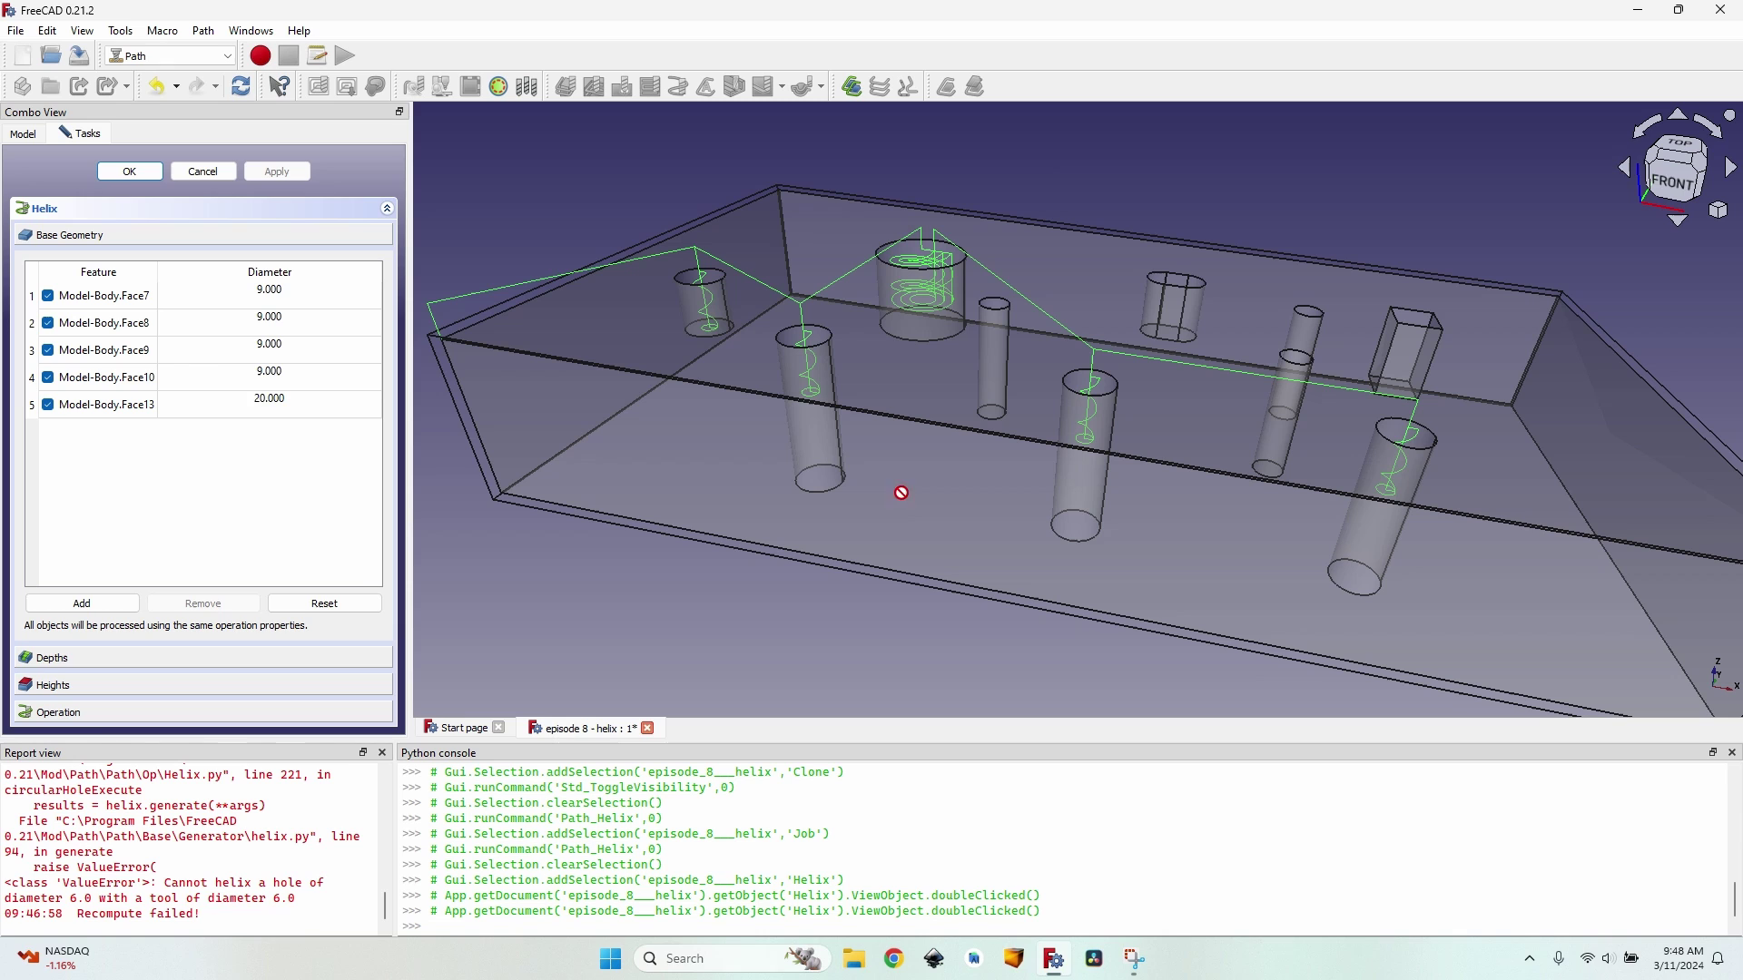
click(107, 327)
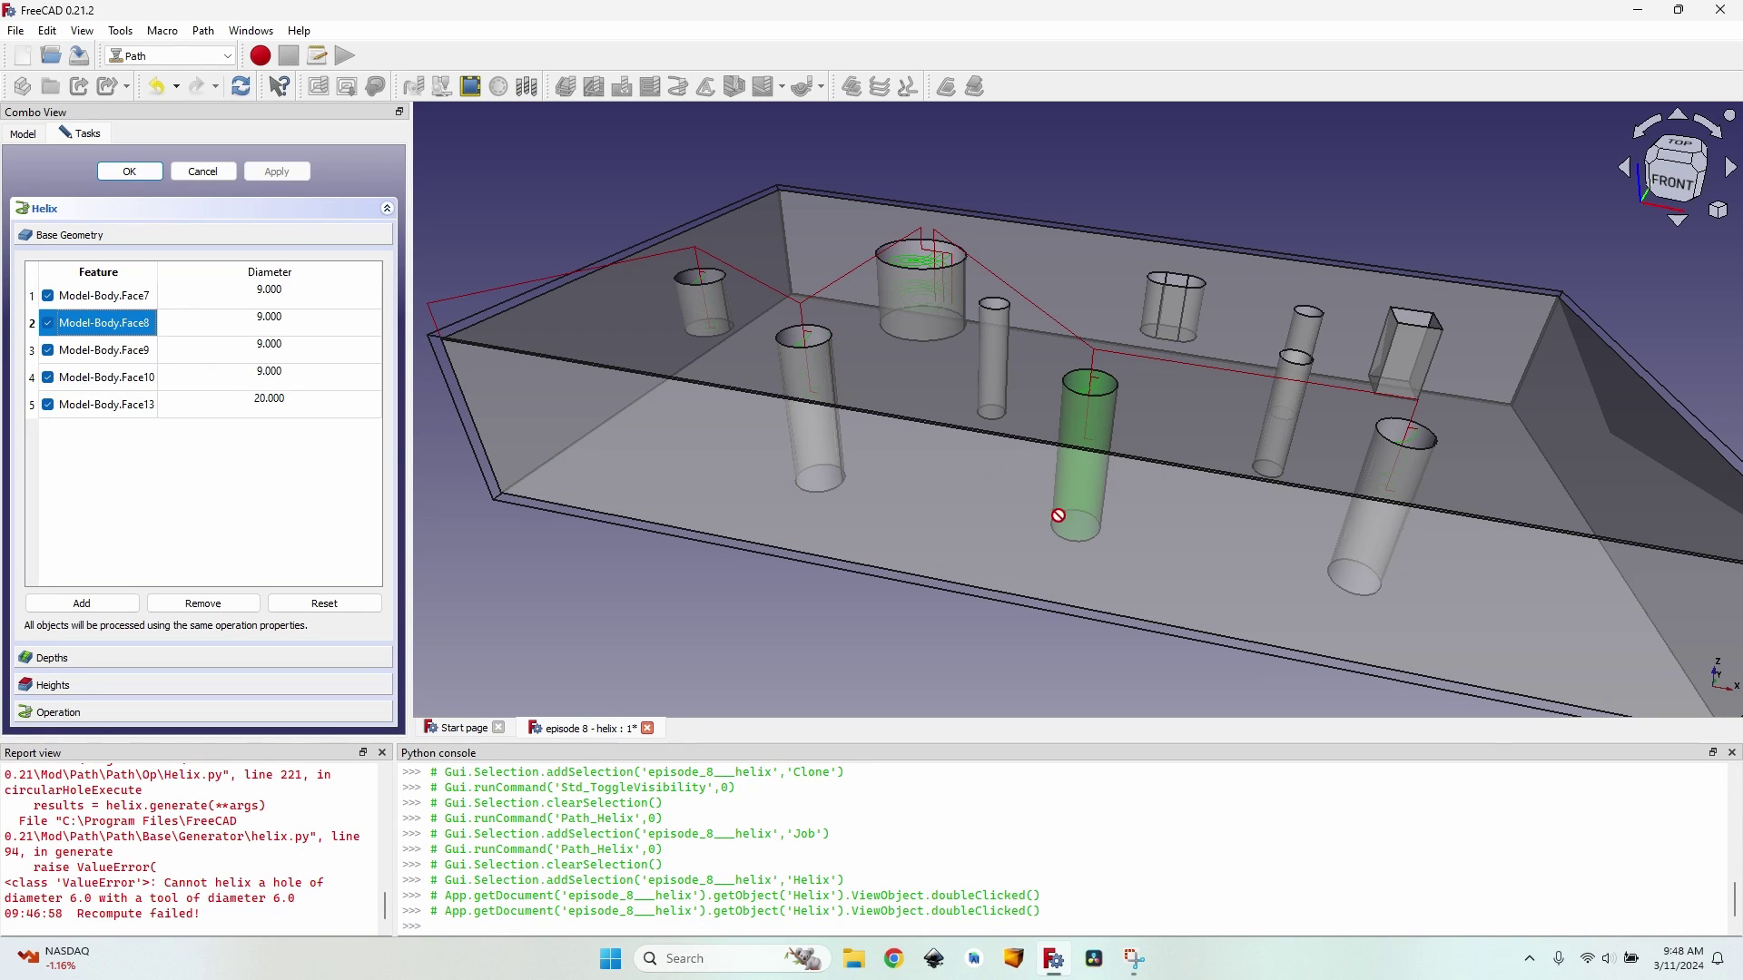
click(102, 354)
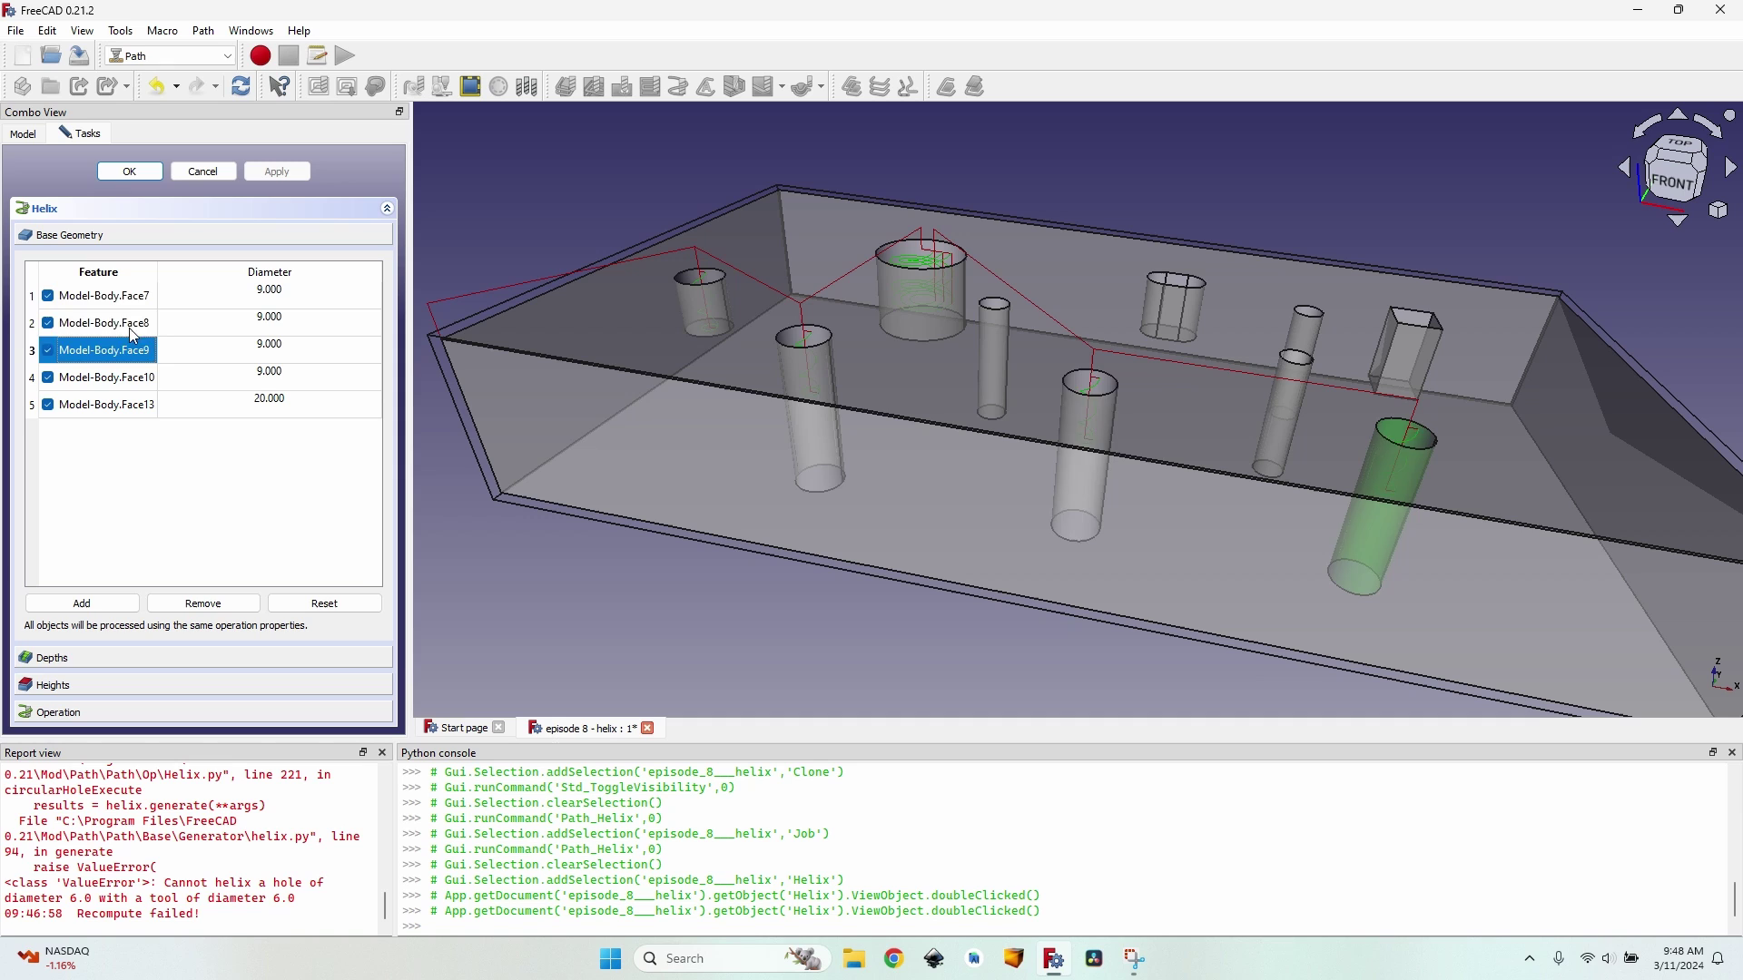
click(128, 302)
click(130, 389)
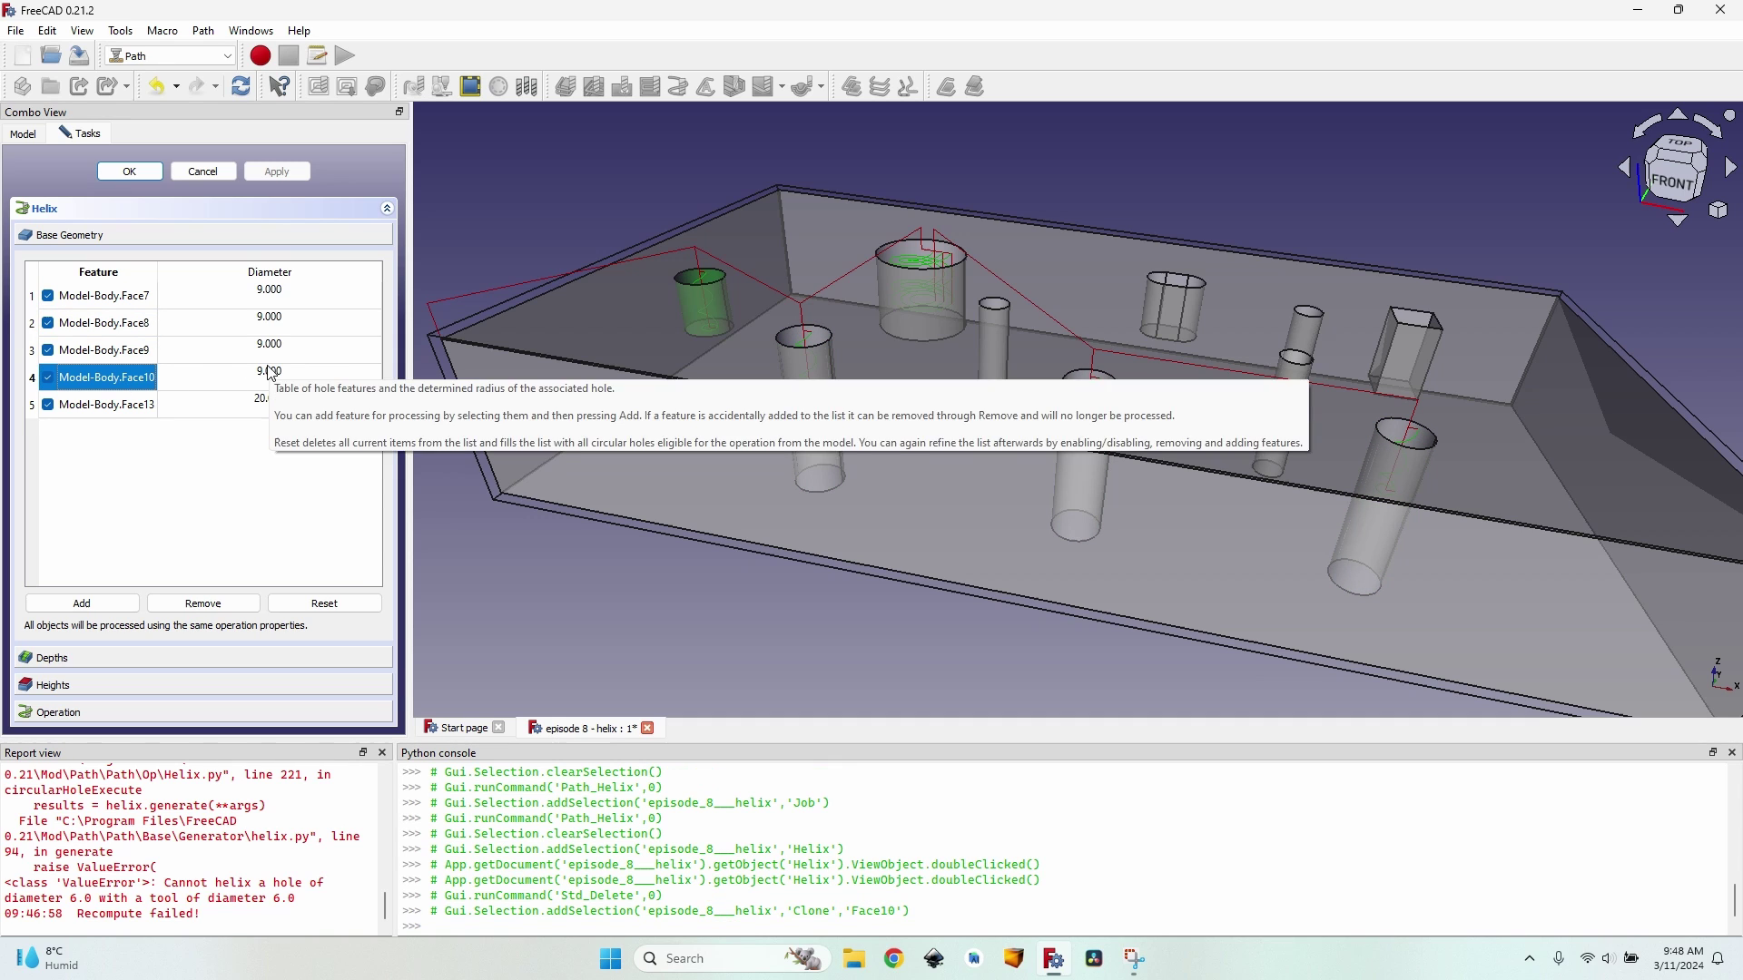
click(208, 605)
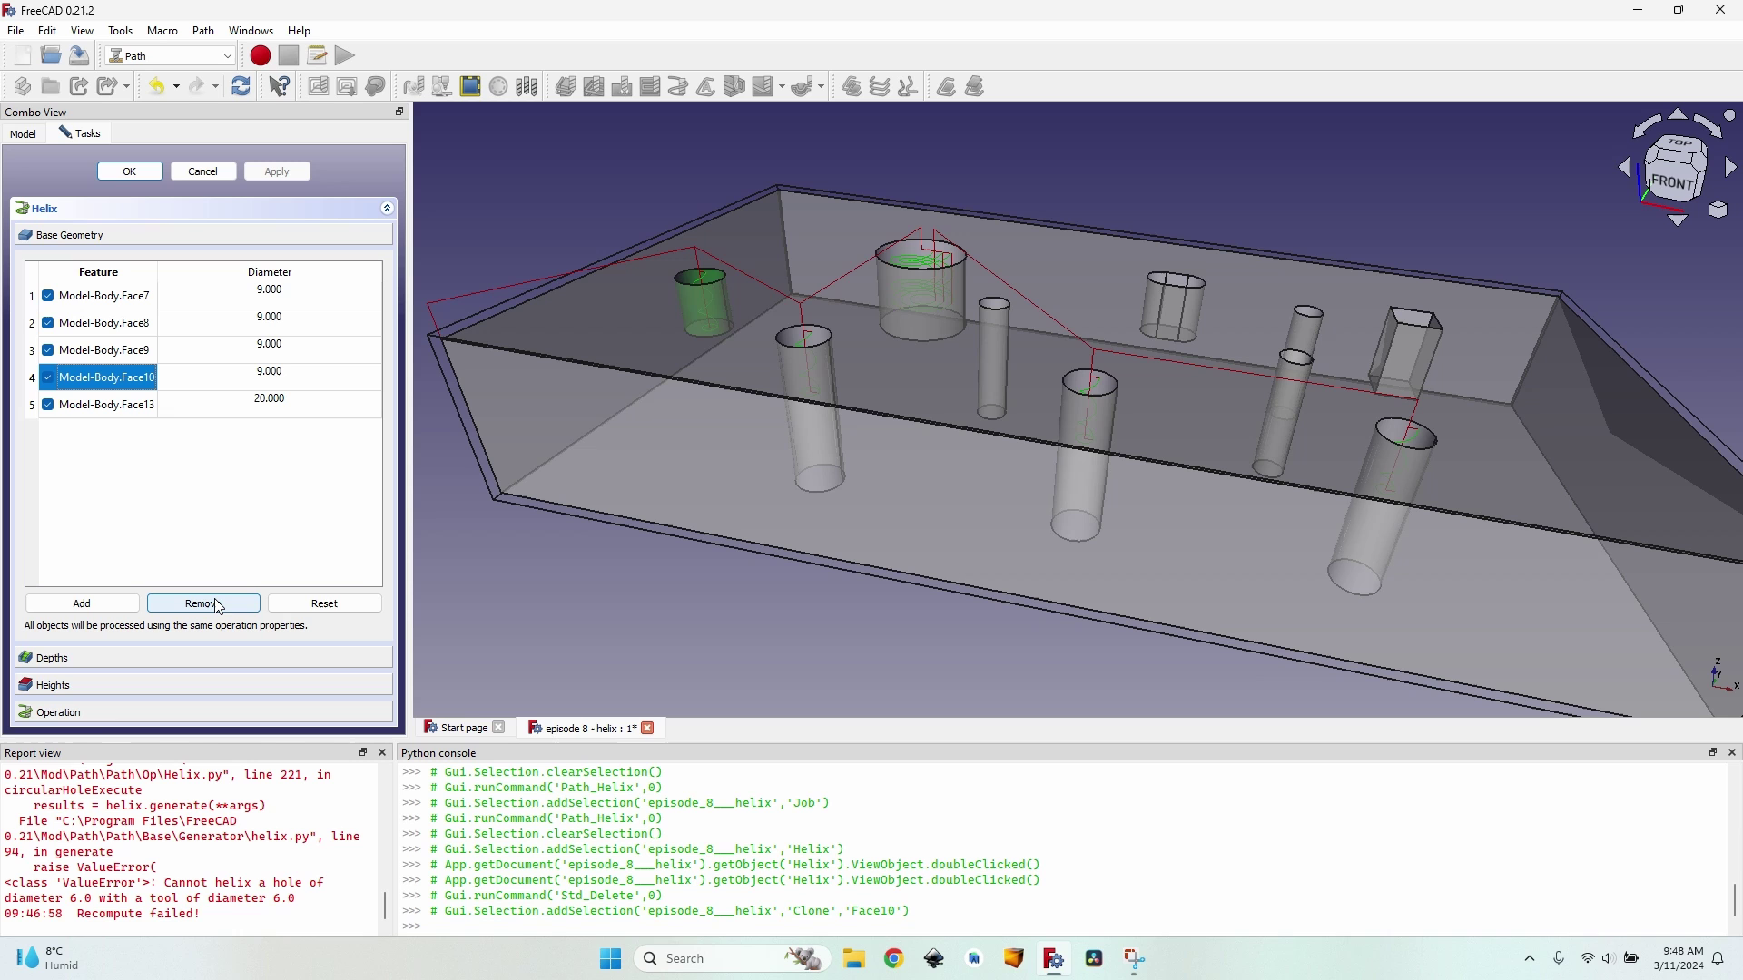
Remove the 20 mm hole Face13 from the Helix base geometry.
click(215, 606)
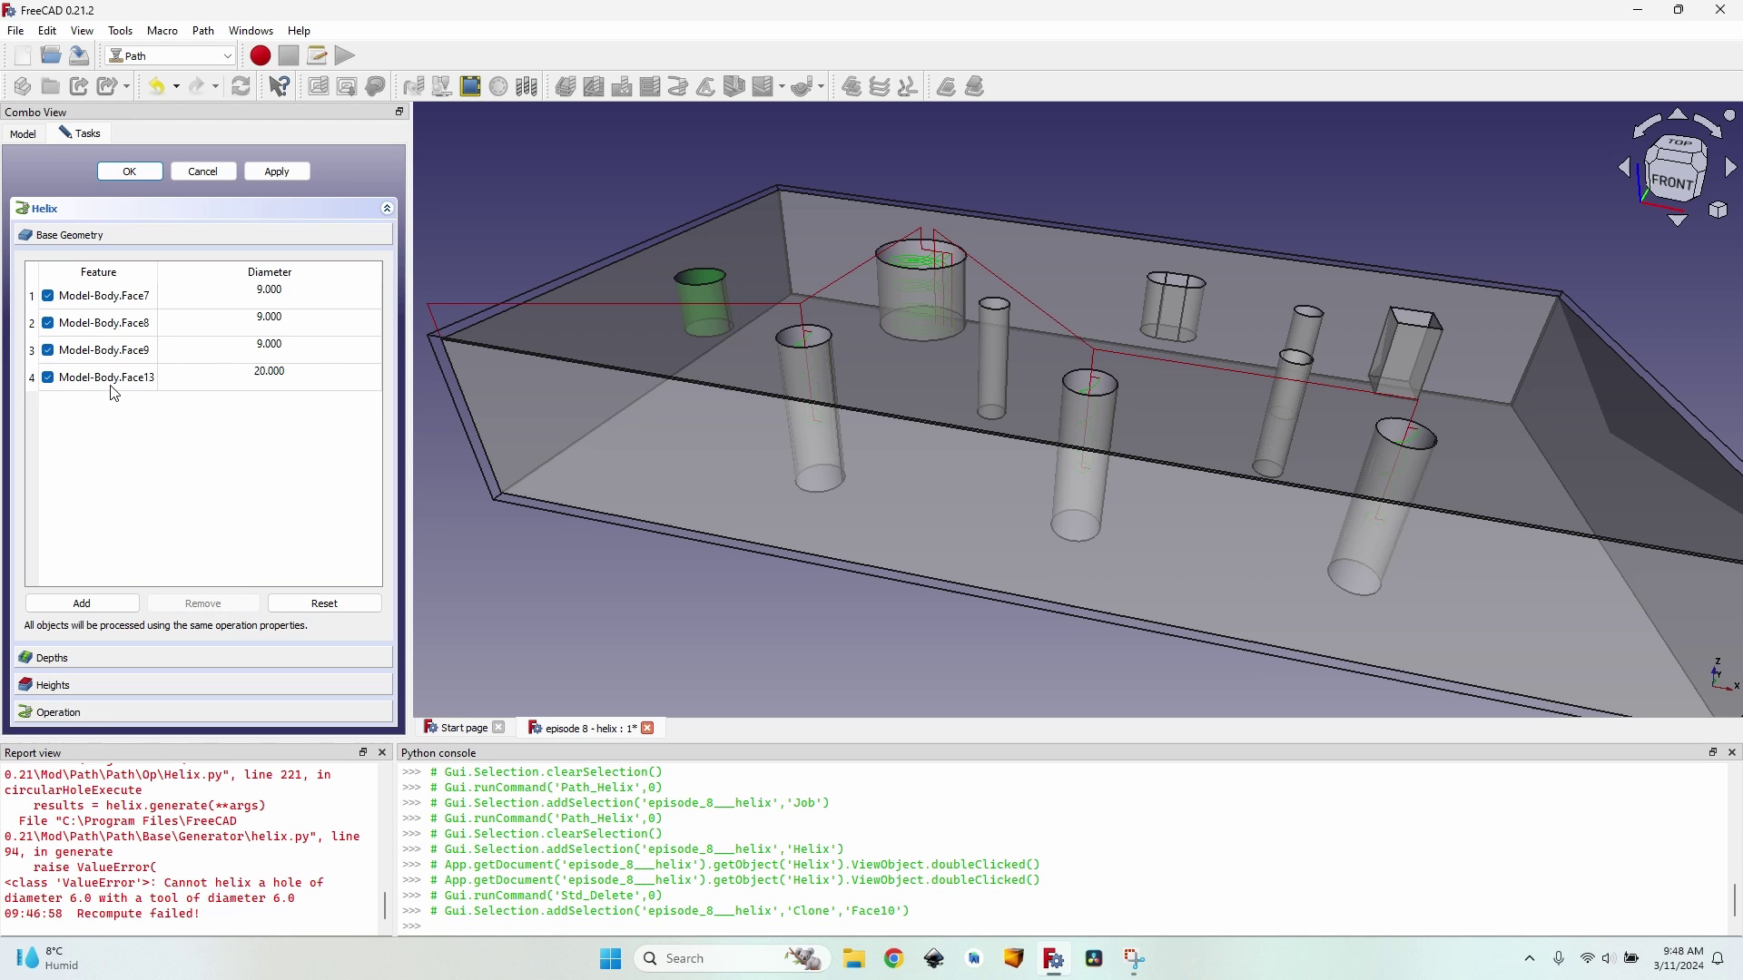
scroll(948, 277, up, 2)
mouse_move(951, 276)
middle_down()
mouse_move(923, 275)
mouse_move(948, 288)
middle_up()
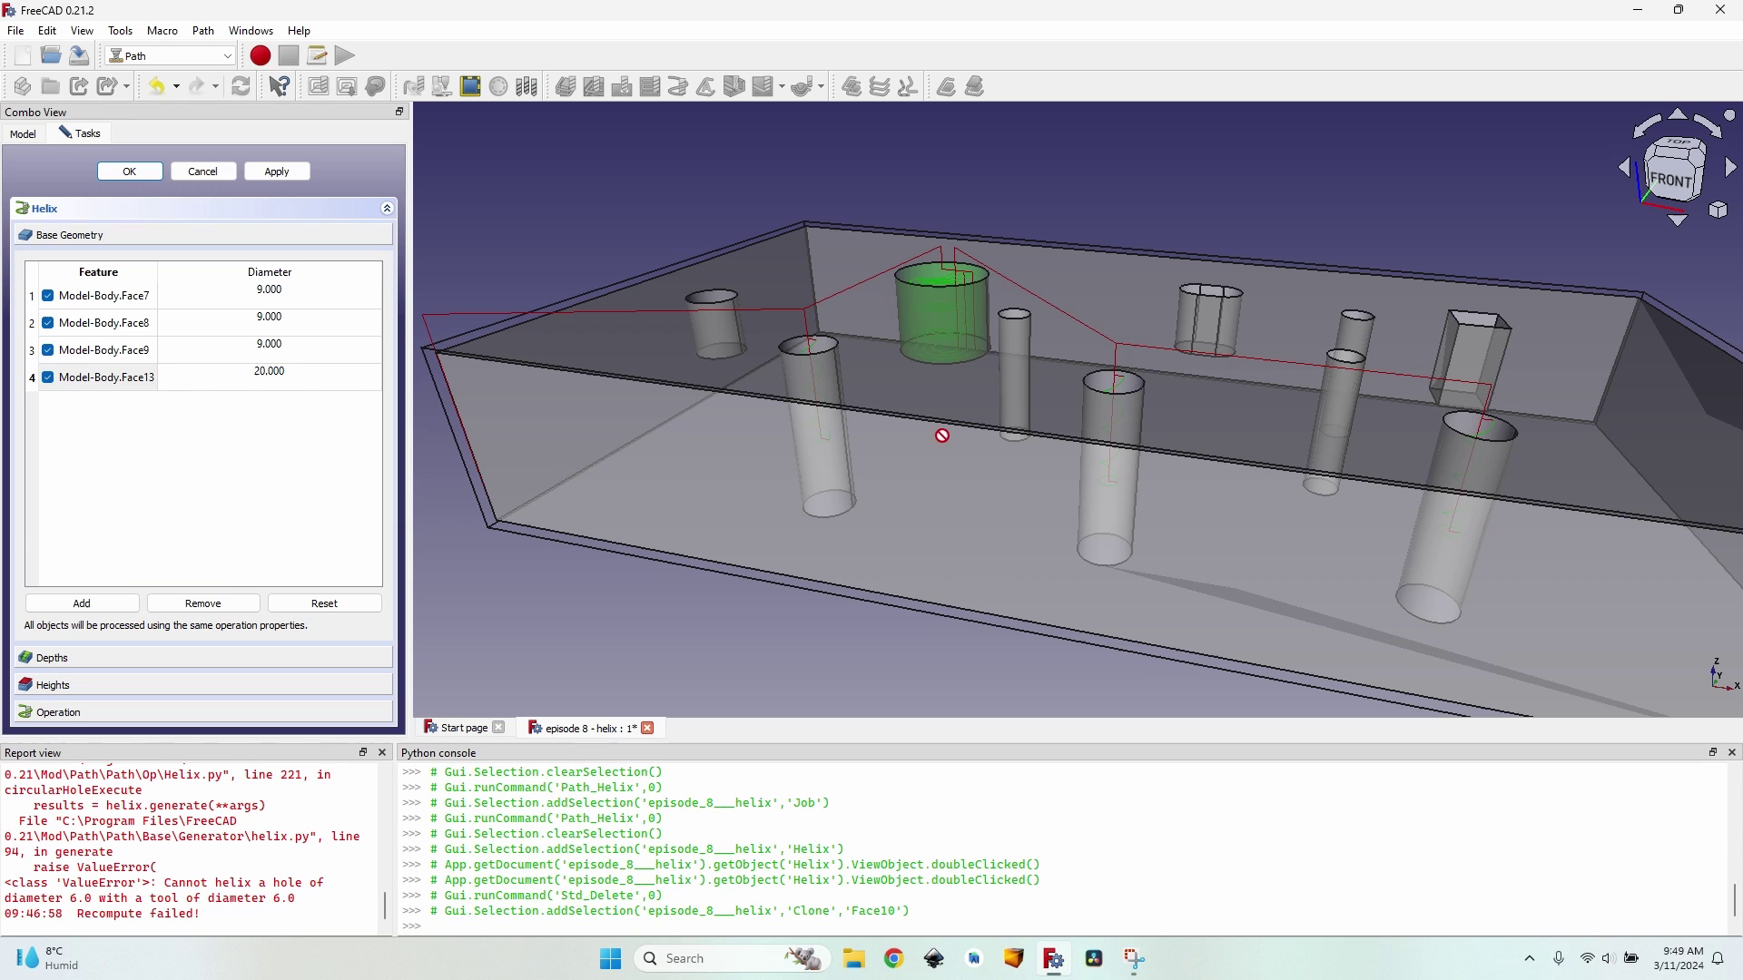
click(118, 382)
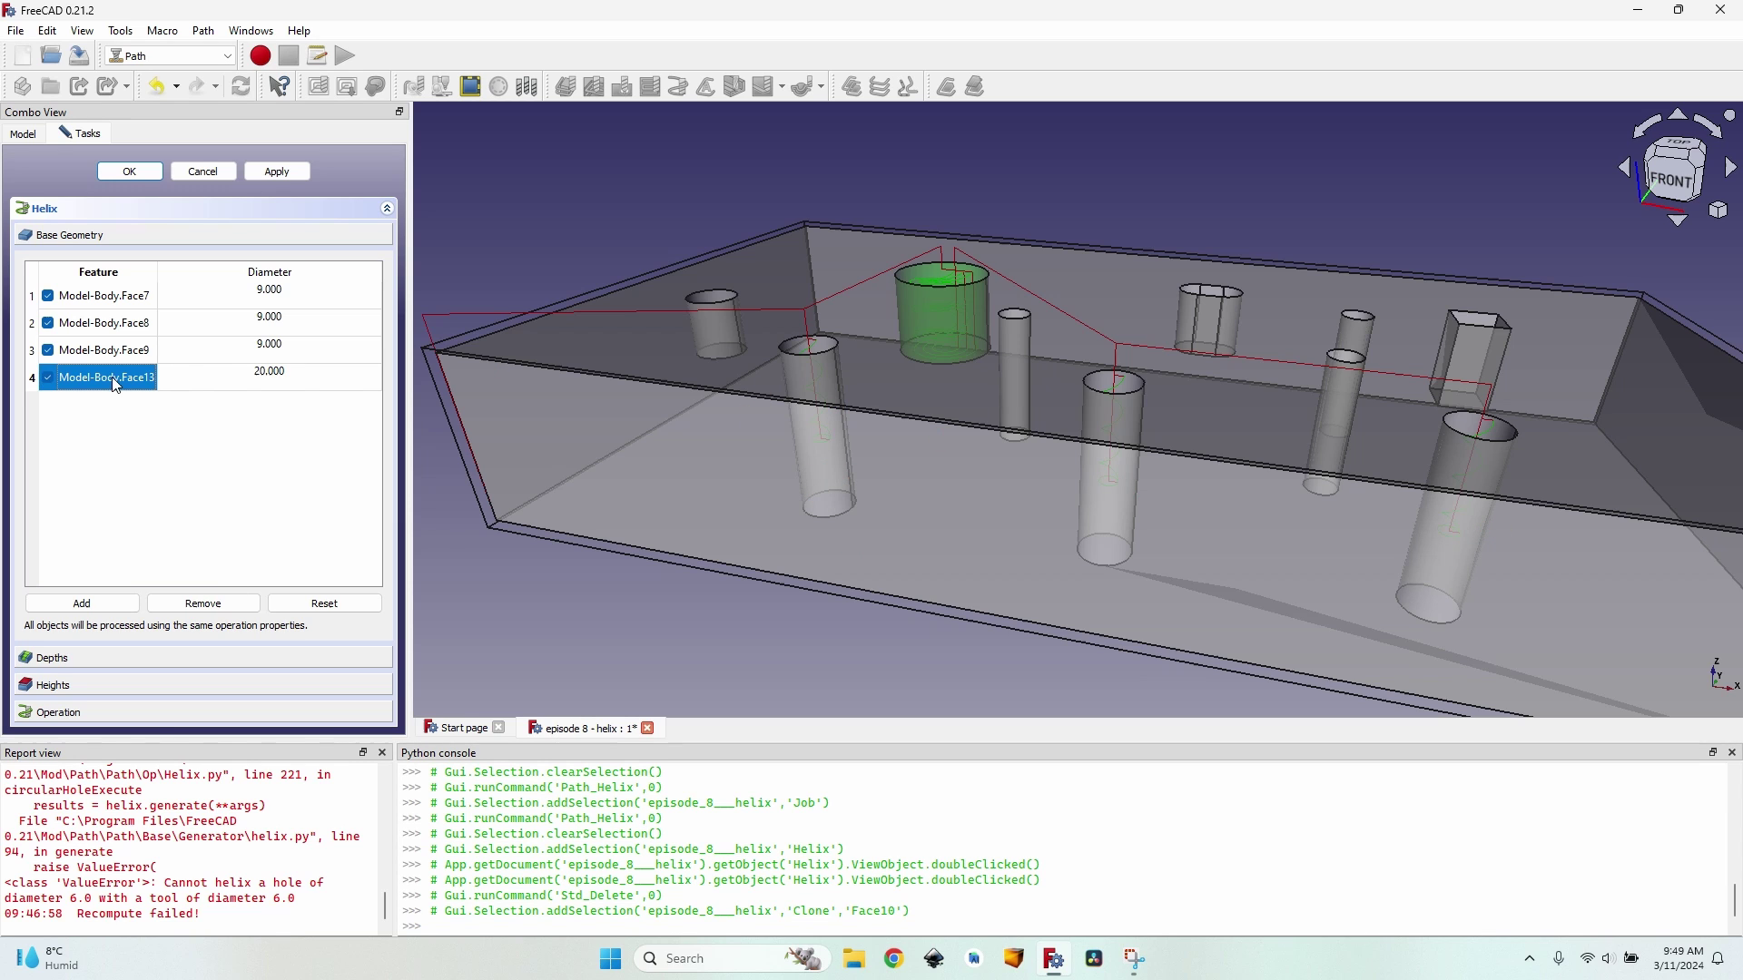
click(223, 599)
Confirm the trimmed Helix operation and orbit to view the part's underside.
click(130, 171)
scroll(852, 414, down, 1)
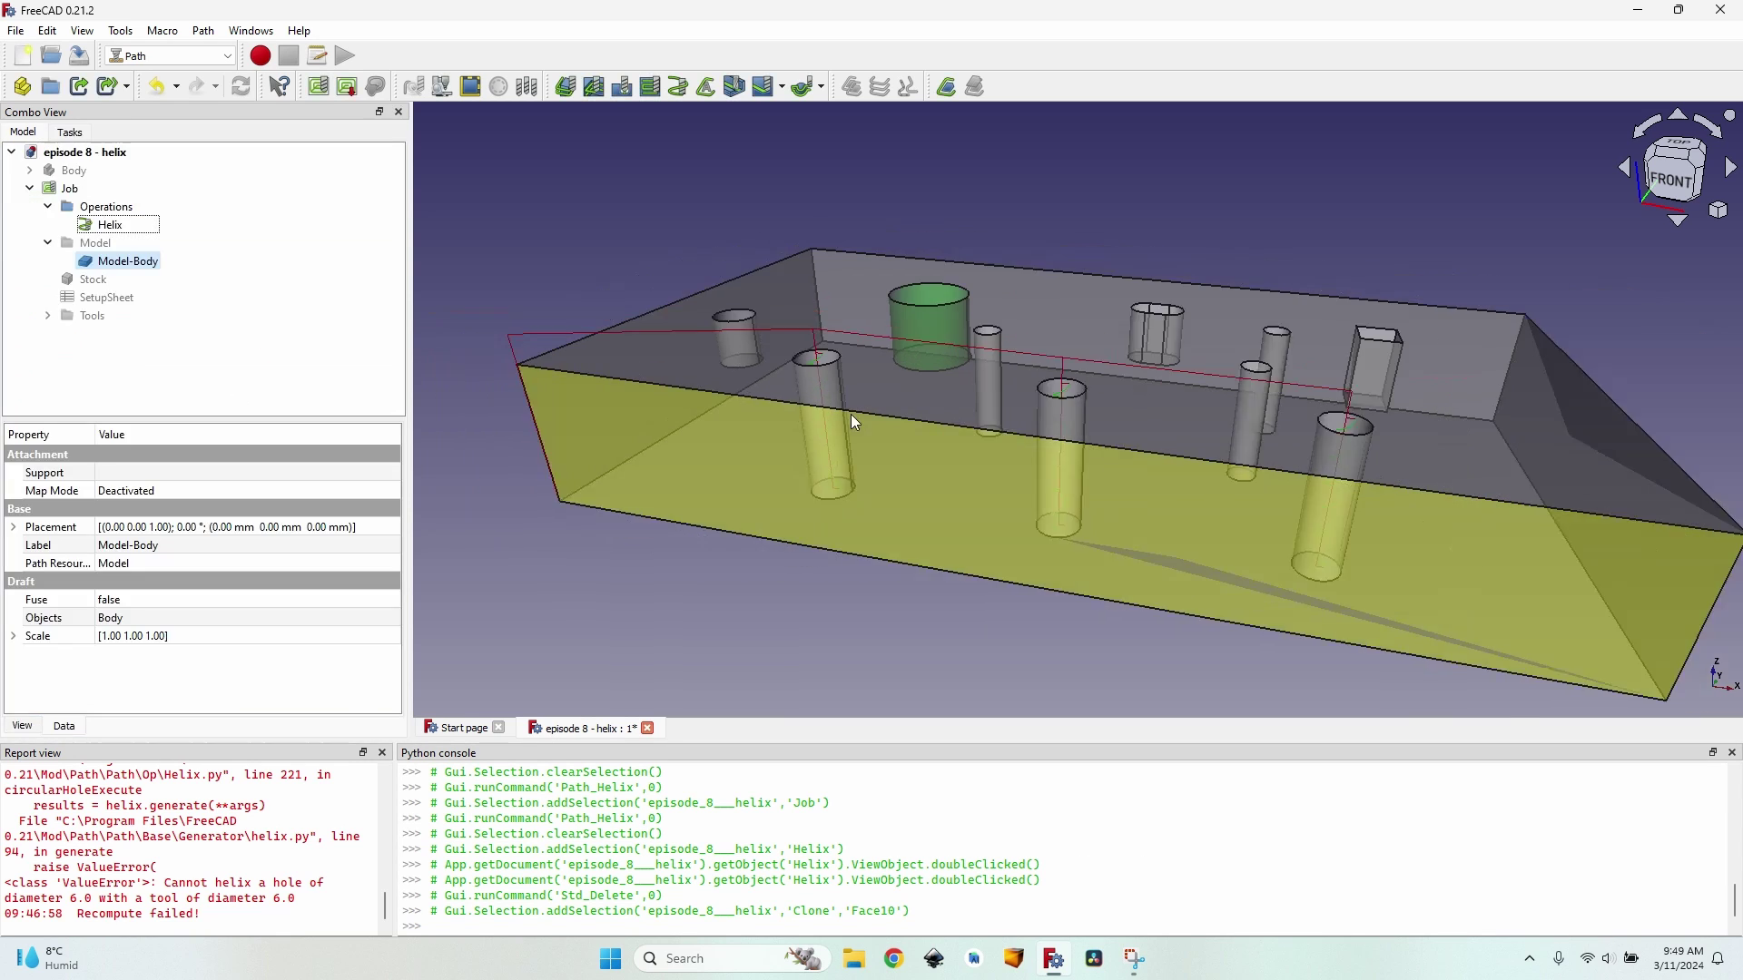
scroll(854, 416, up, 1)
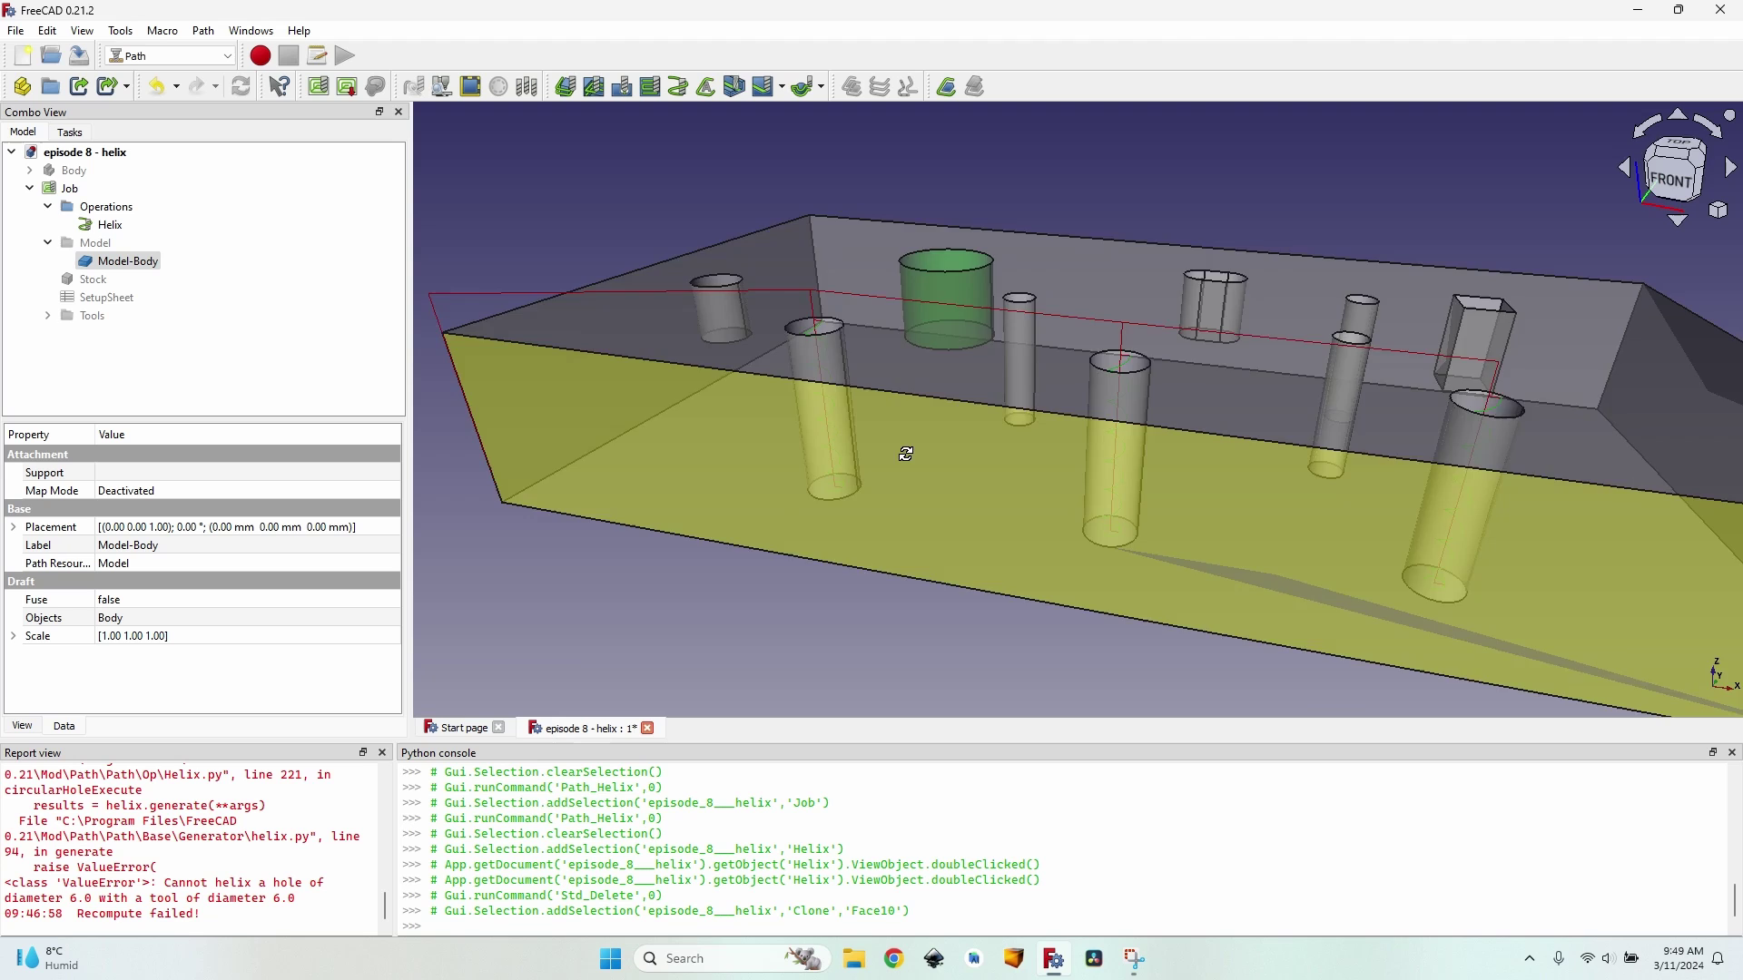
middle_drag(902, 451, 1006, 313)
scroll(641, 541, up, 4)
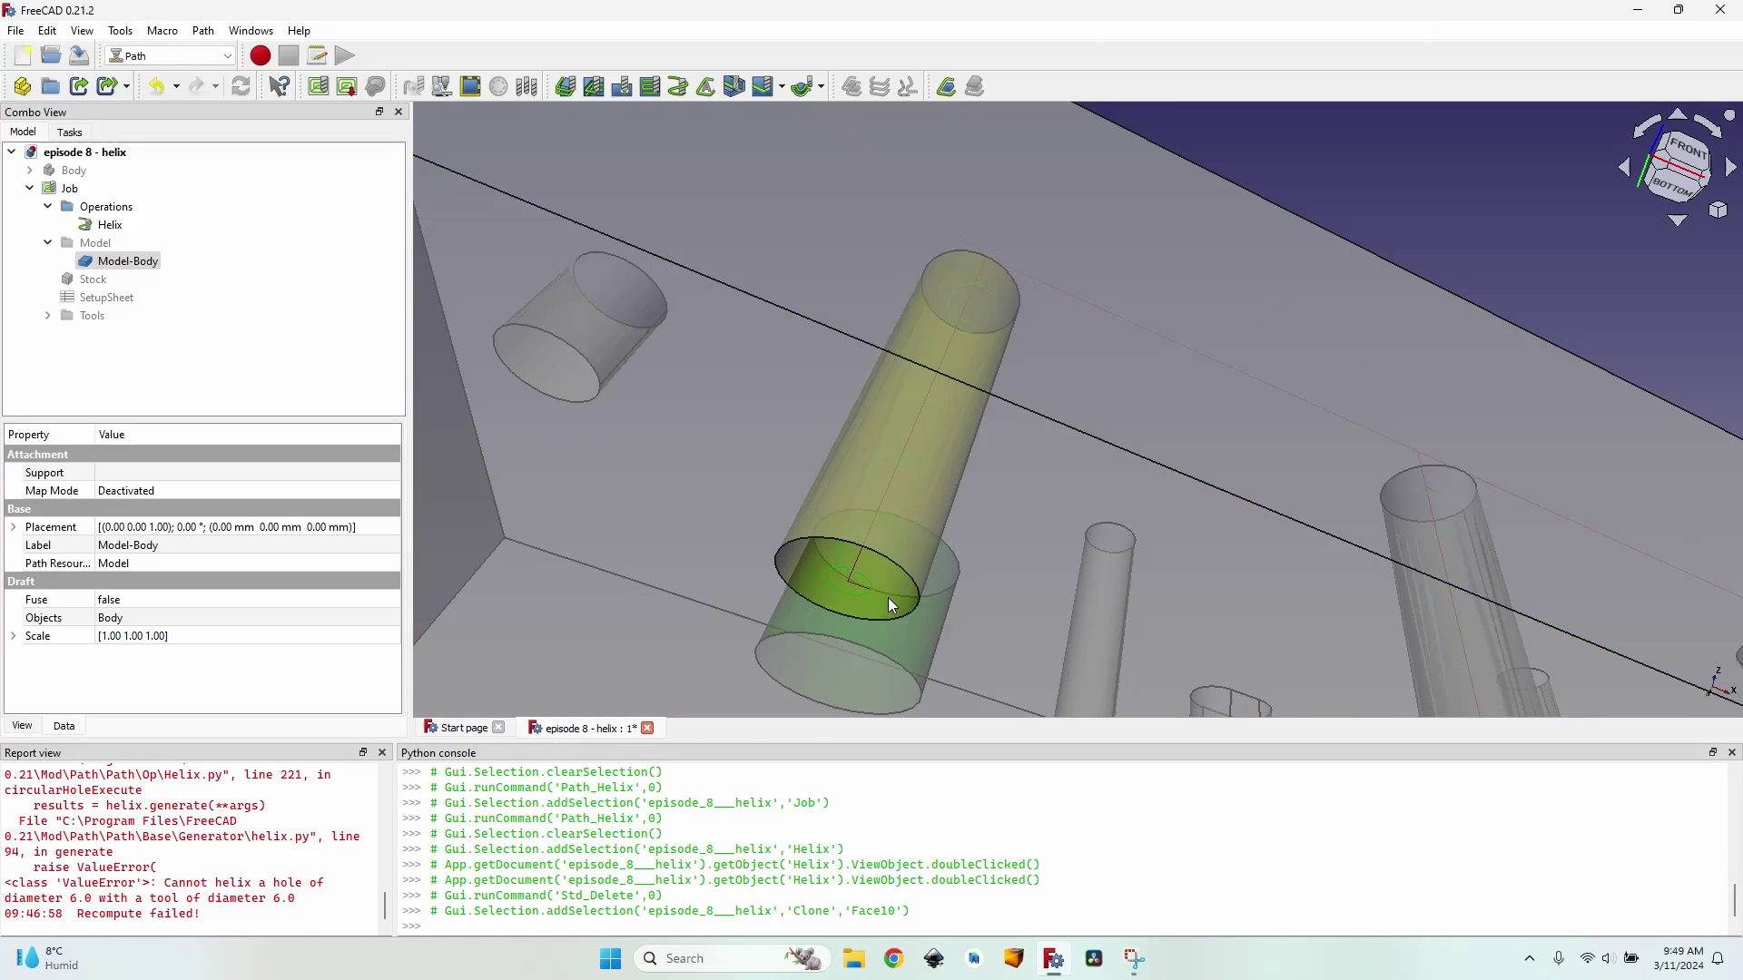
scroll(1212, 286, down, 5)
Orbit to look through the block and select the small Face10 hole.
middle_drag(1235, 258, 1270, 508)
scroll(1059, 376, up, 3)
middle_drag(1058, 376, 926, 374)
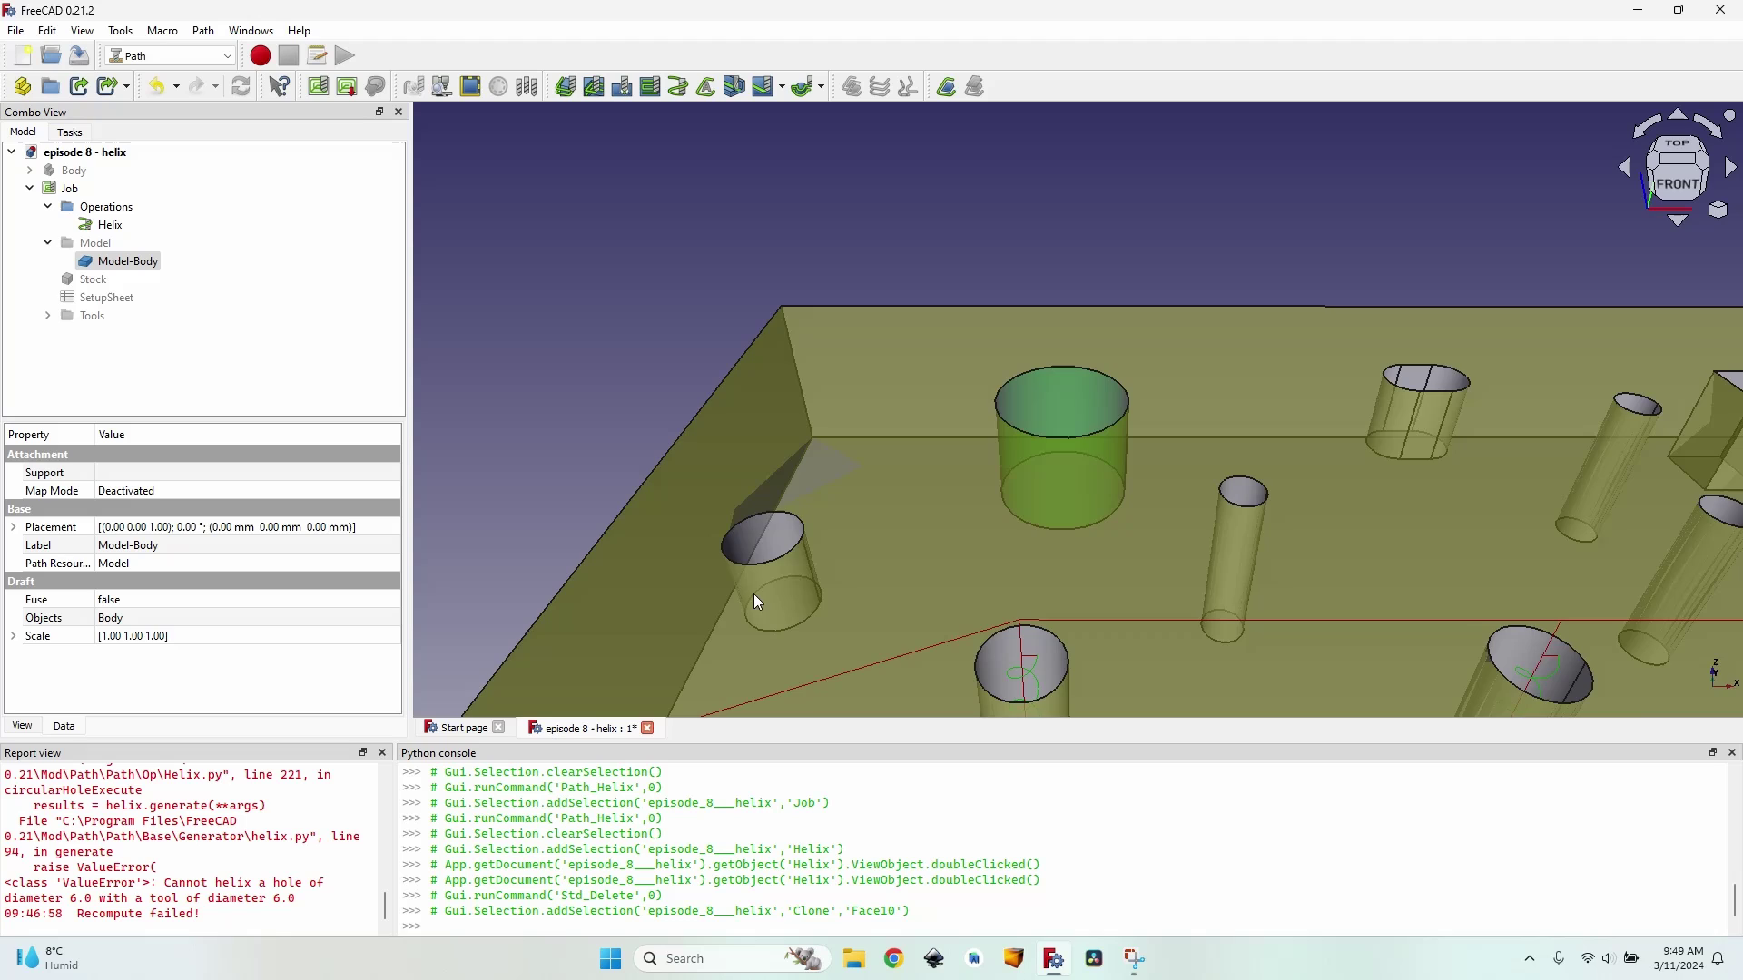
middle_drag(754, 594, 852, 504)
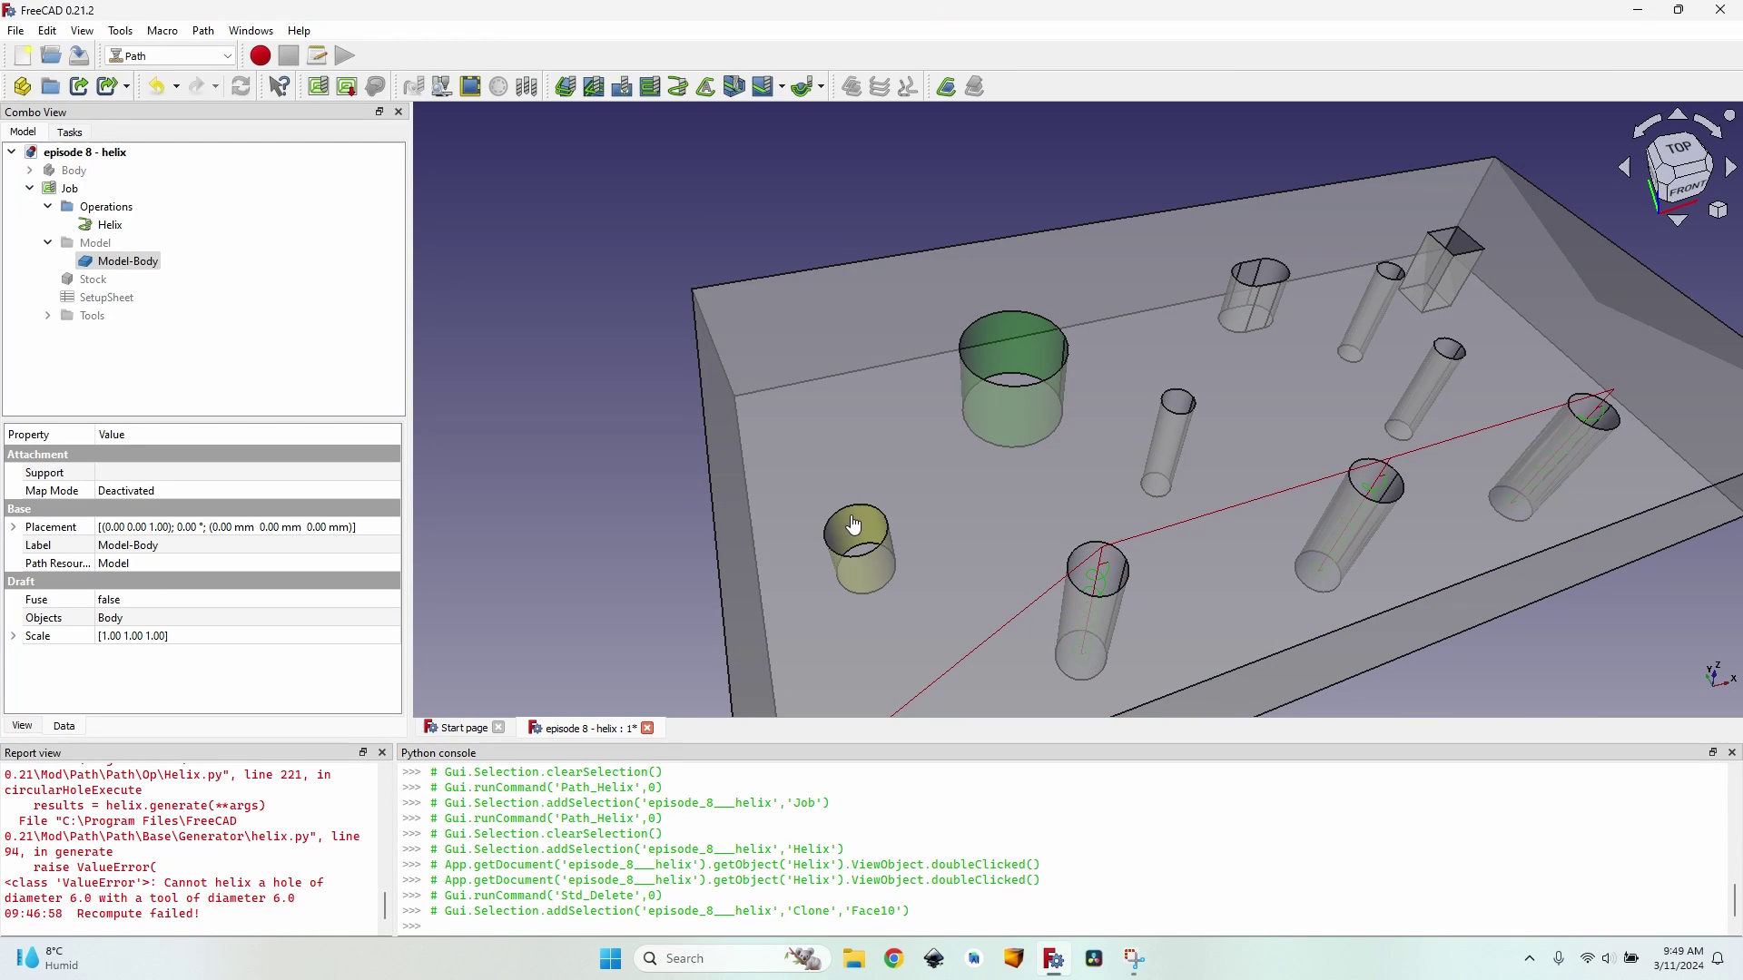
click(861, 538)
Create Helix001, remove Face7–Face9 and Face11–Face18, and apply so only Face10 remains.
click(680, 86)
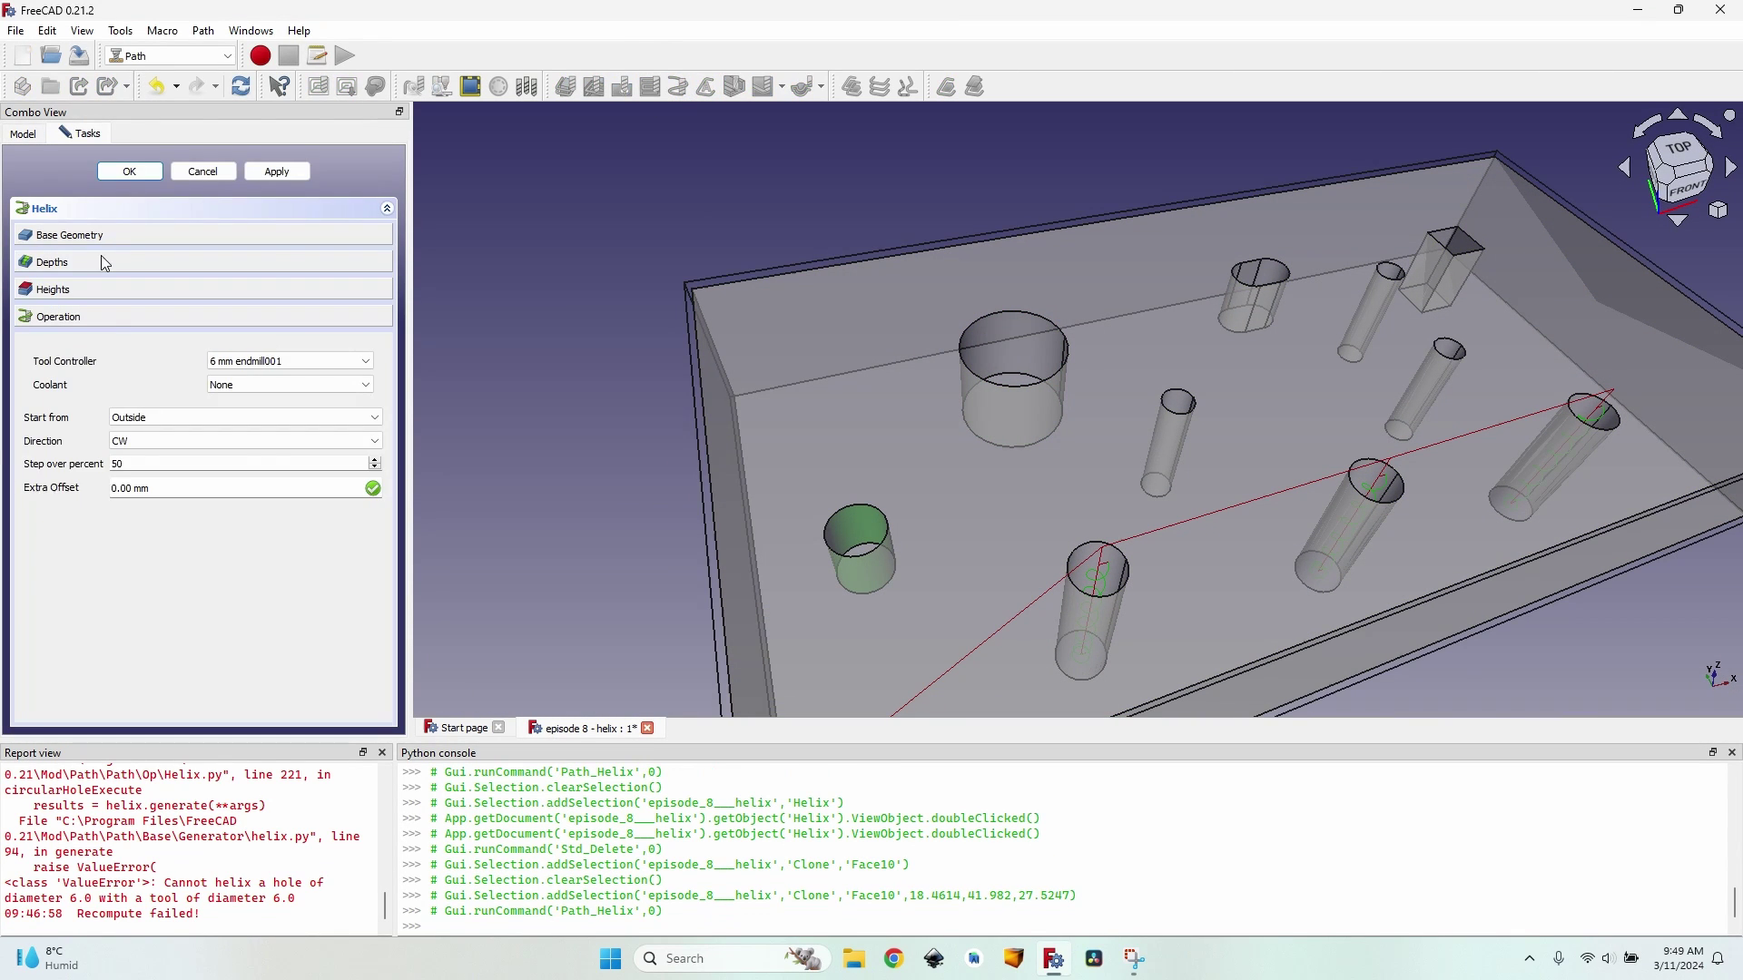
click(107, 234)
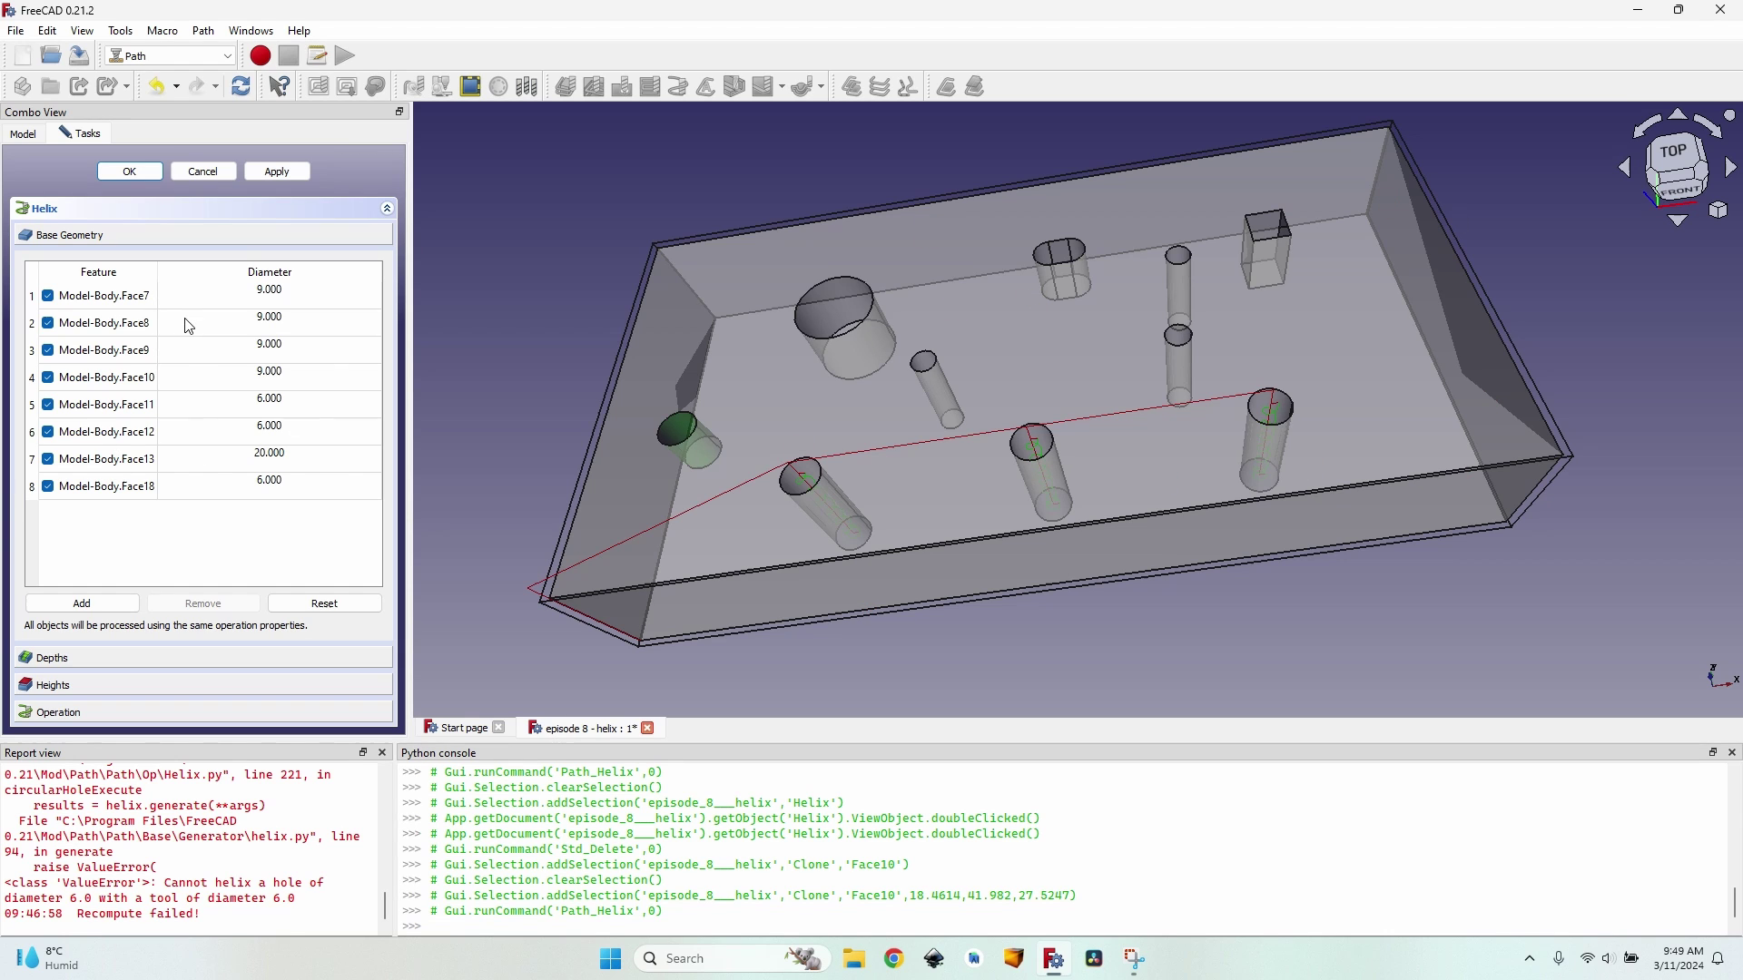
click(122, 328)
click(100, 297)
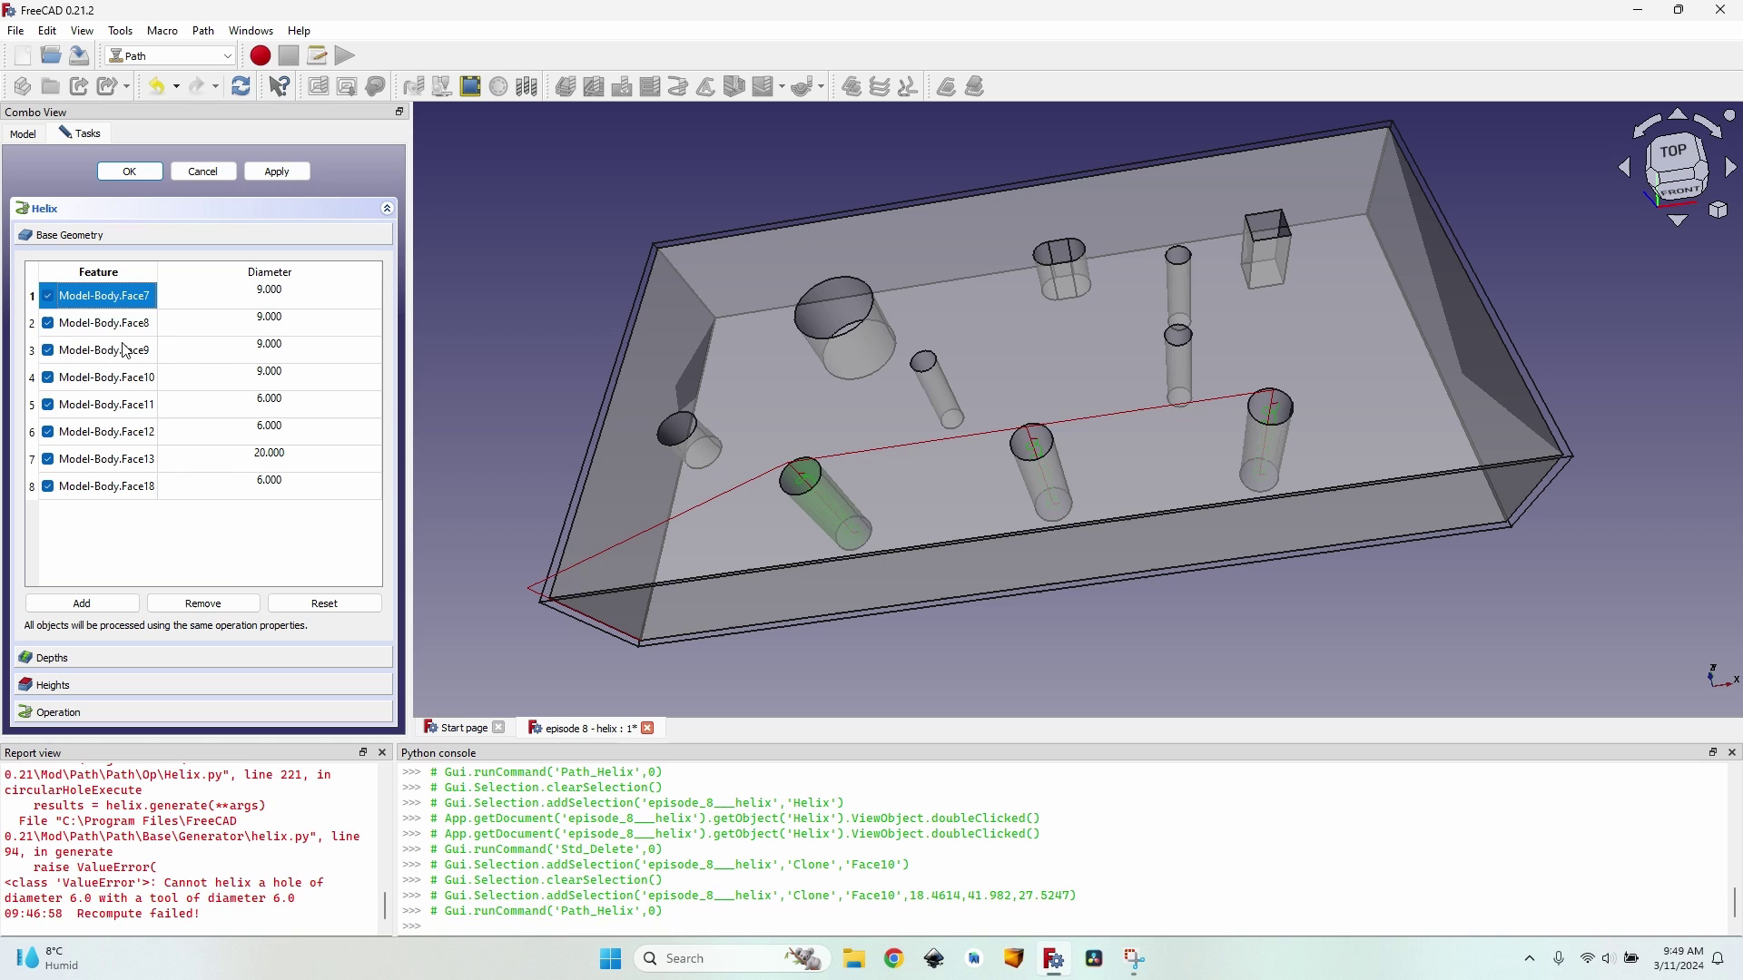
shift+click(130, 354)
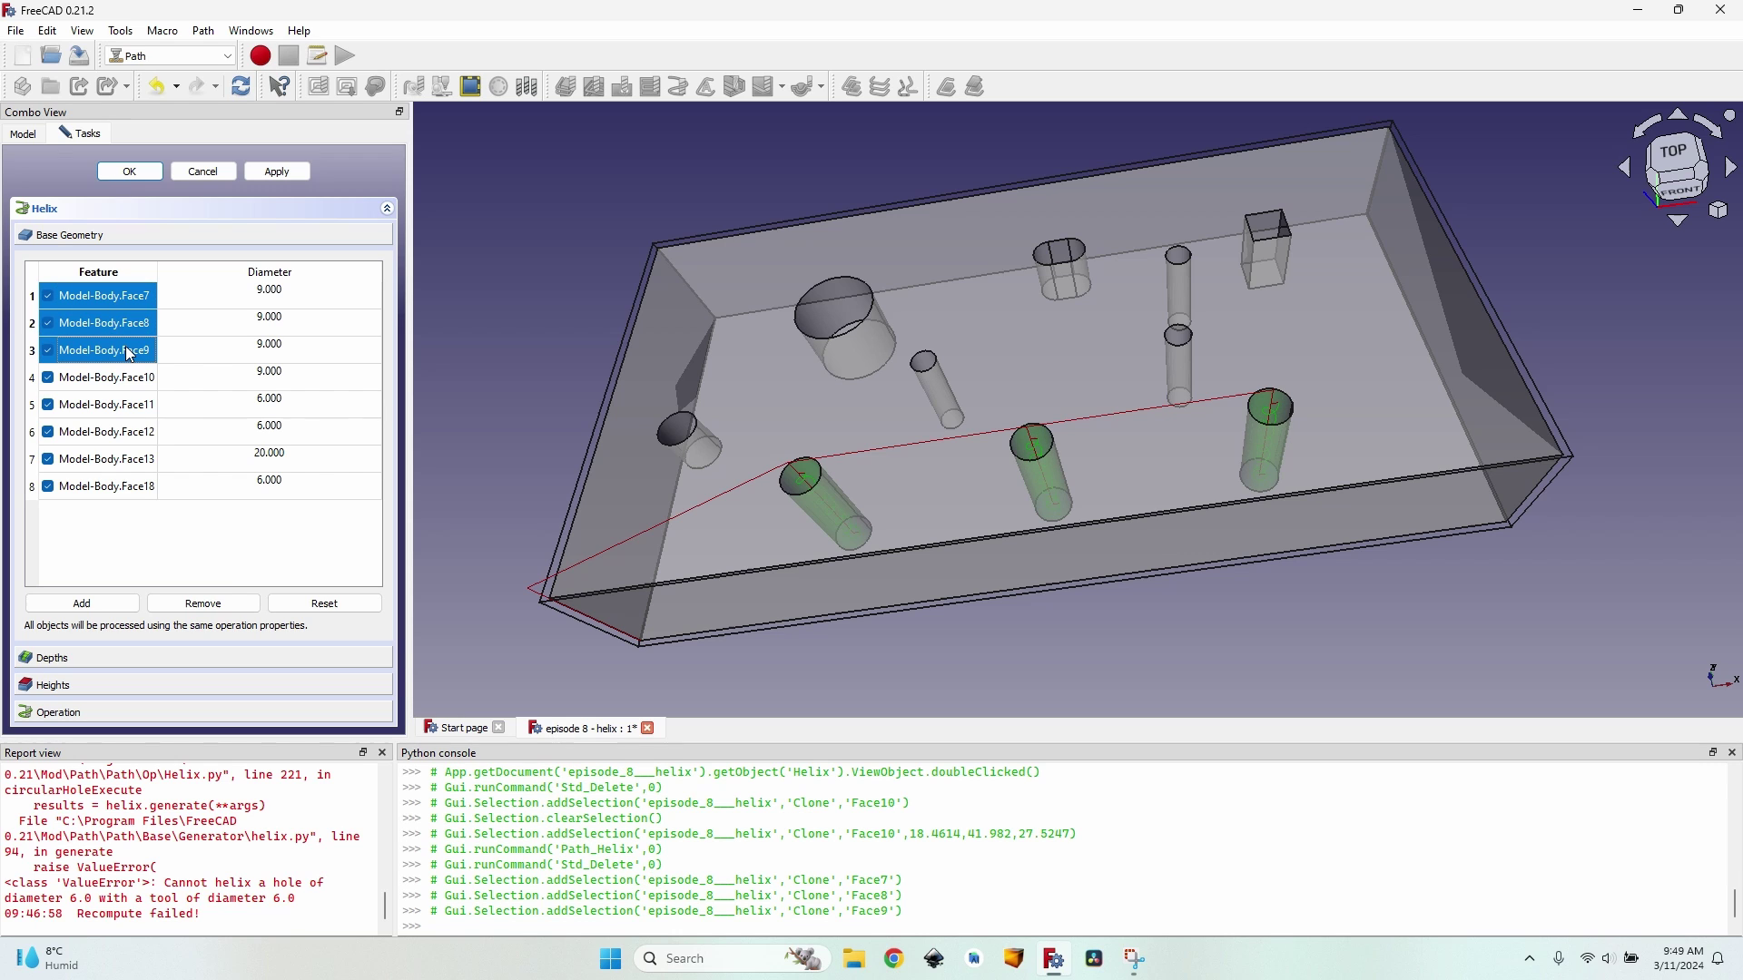
click(205, 604)
click(134, 322)
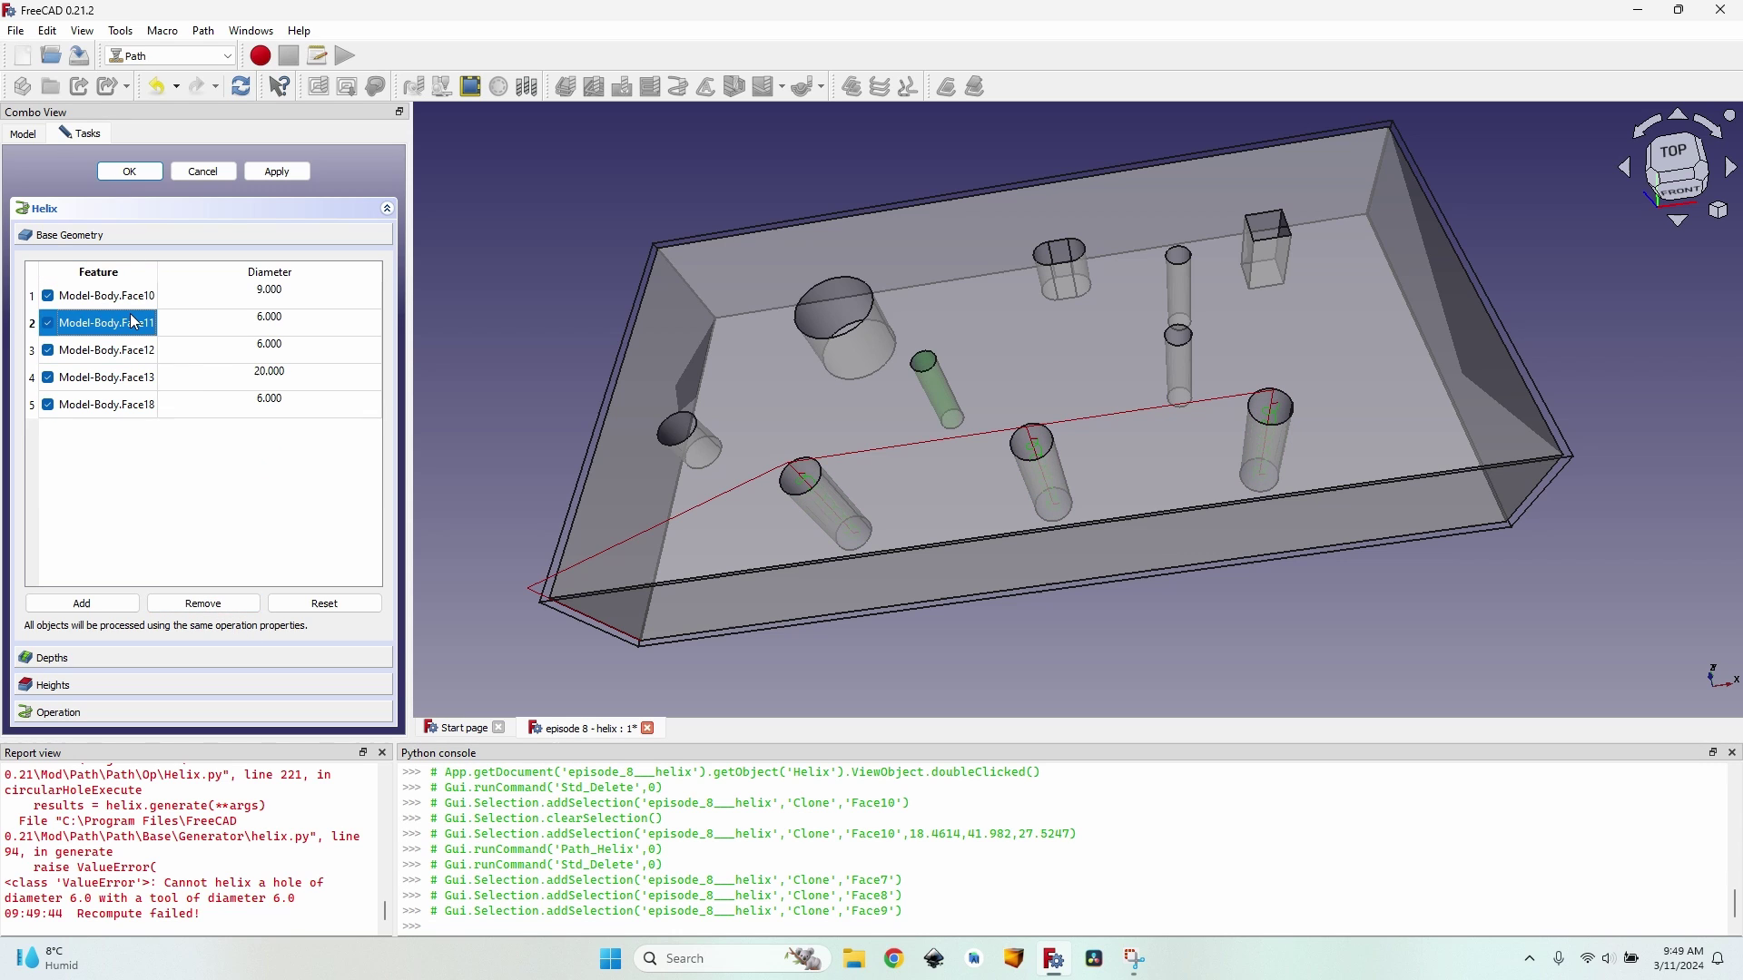
shift+click(130, 411)
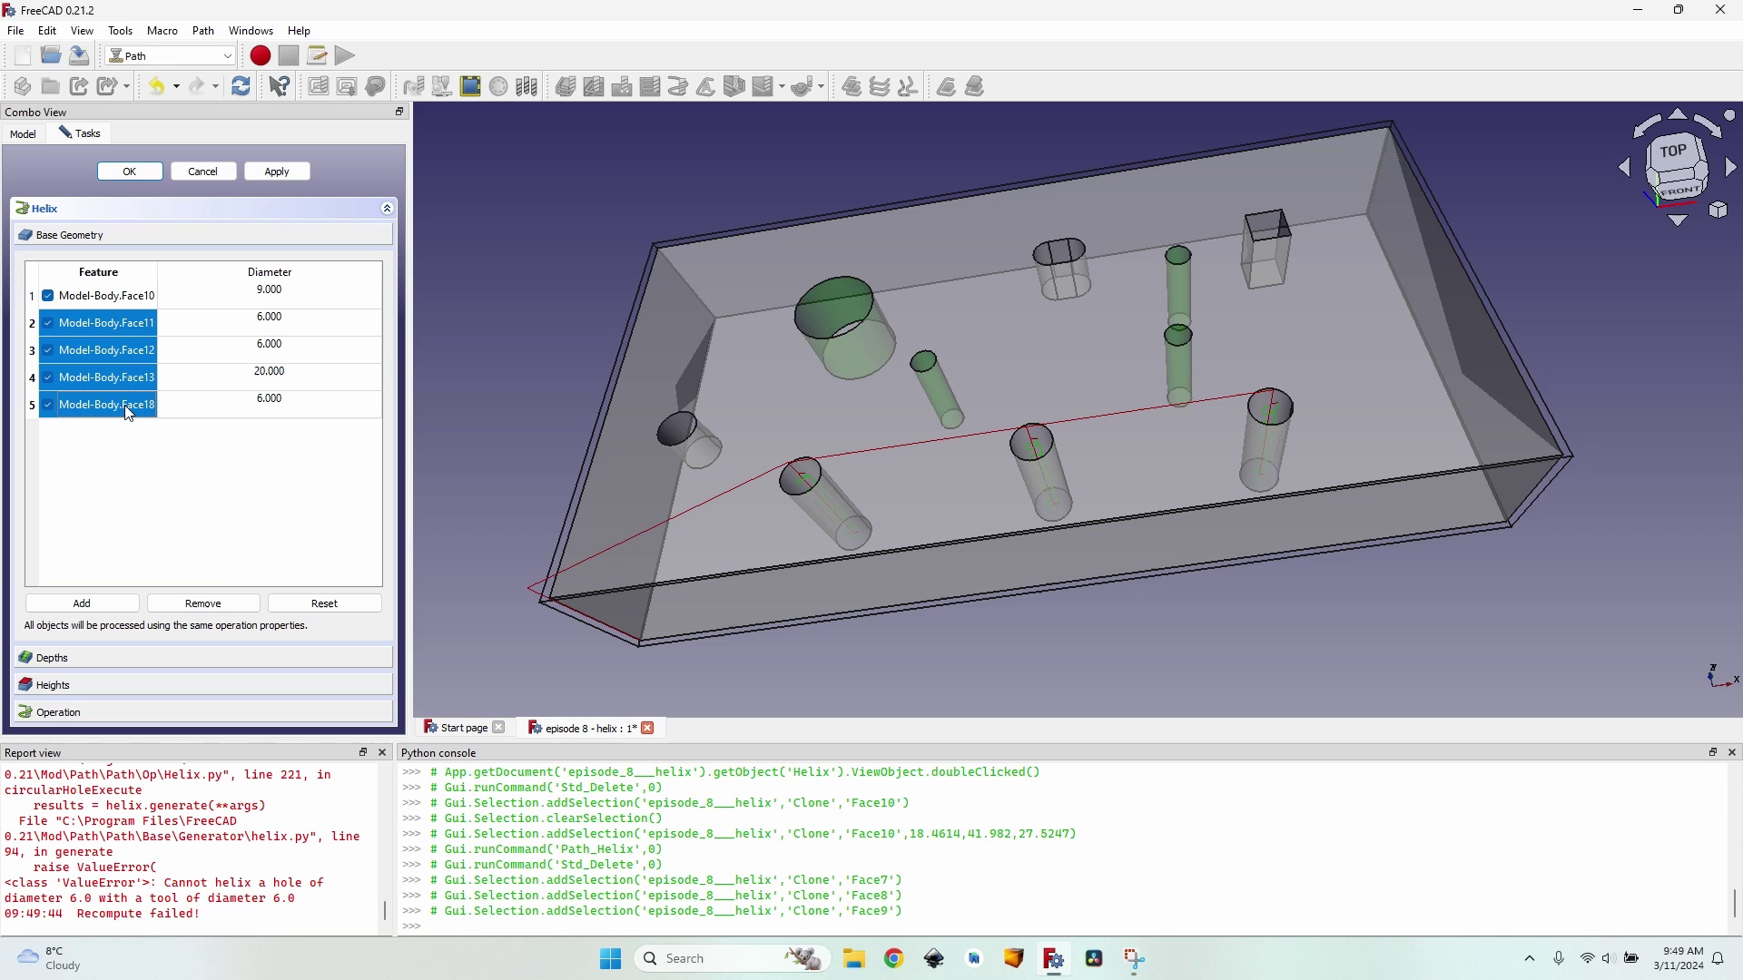
click(204, 604)
click(289, 172)
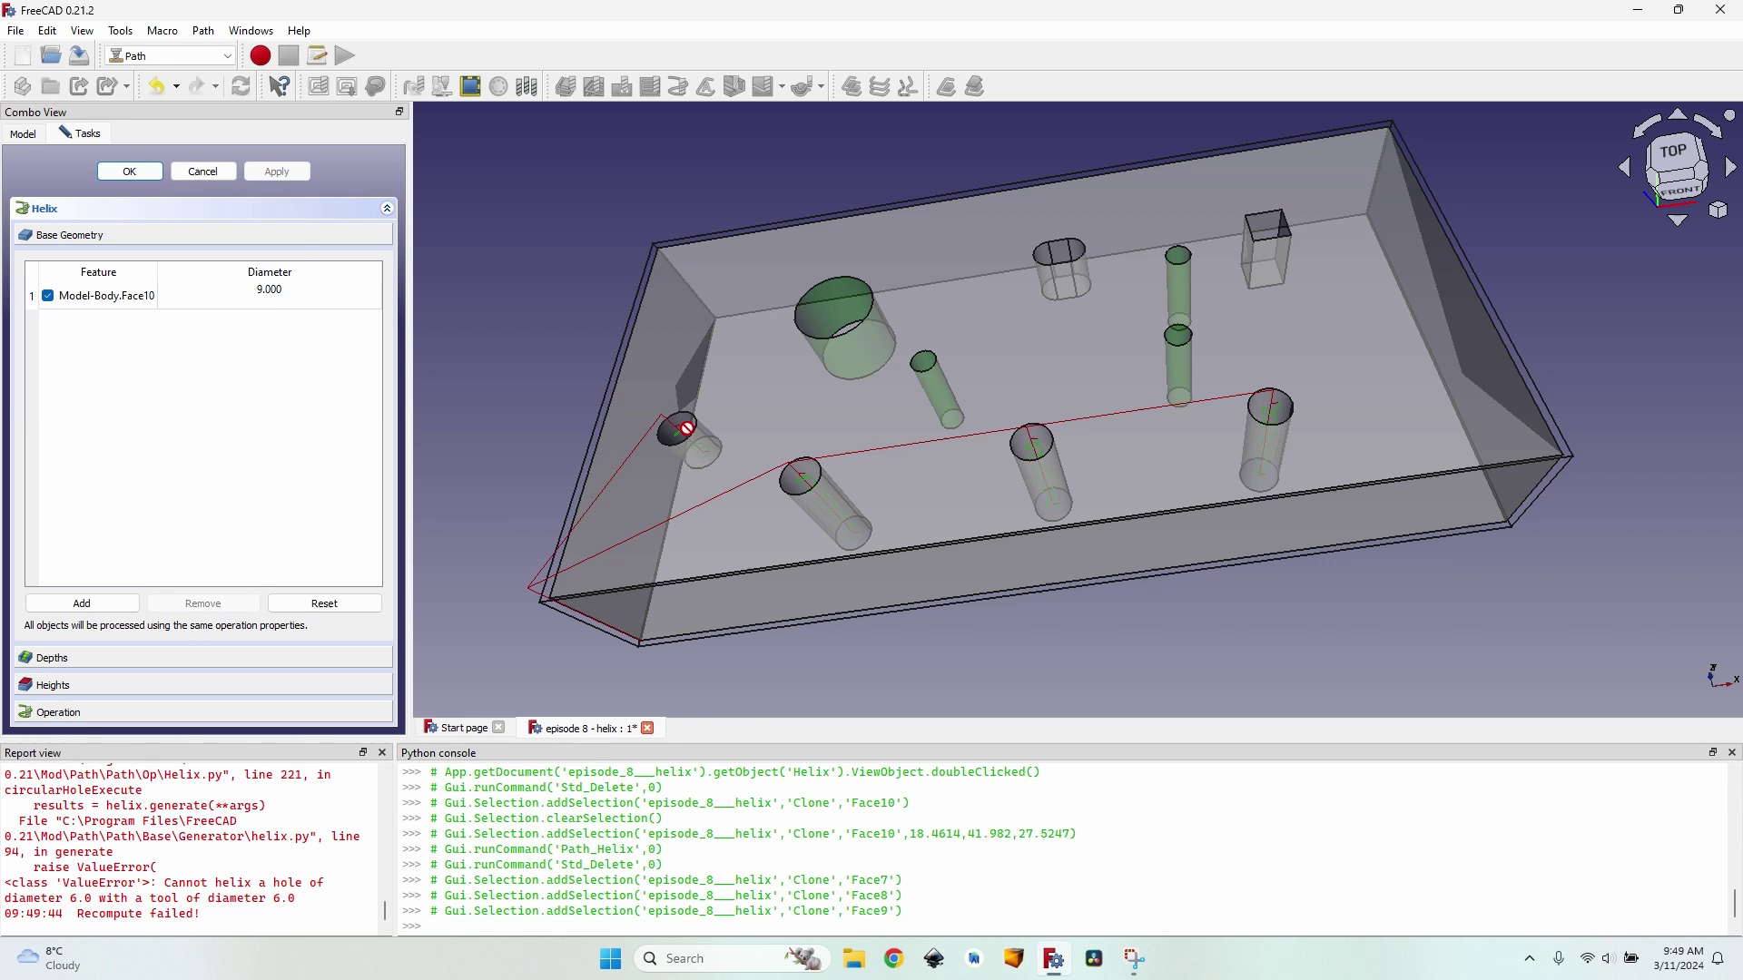
scroll(683, 431, up, 3)
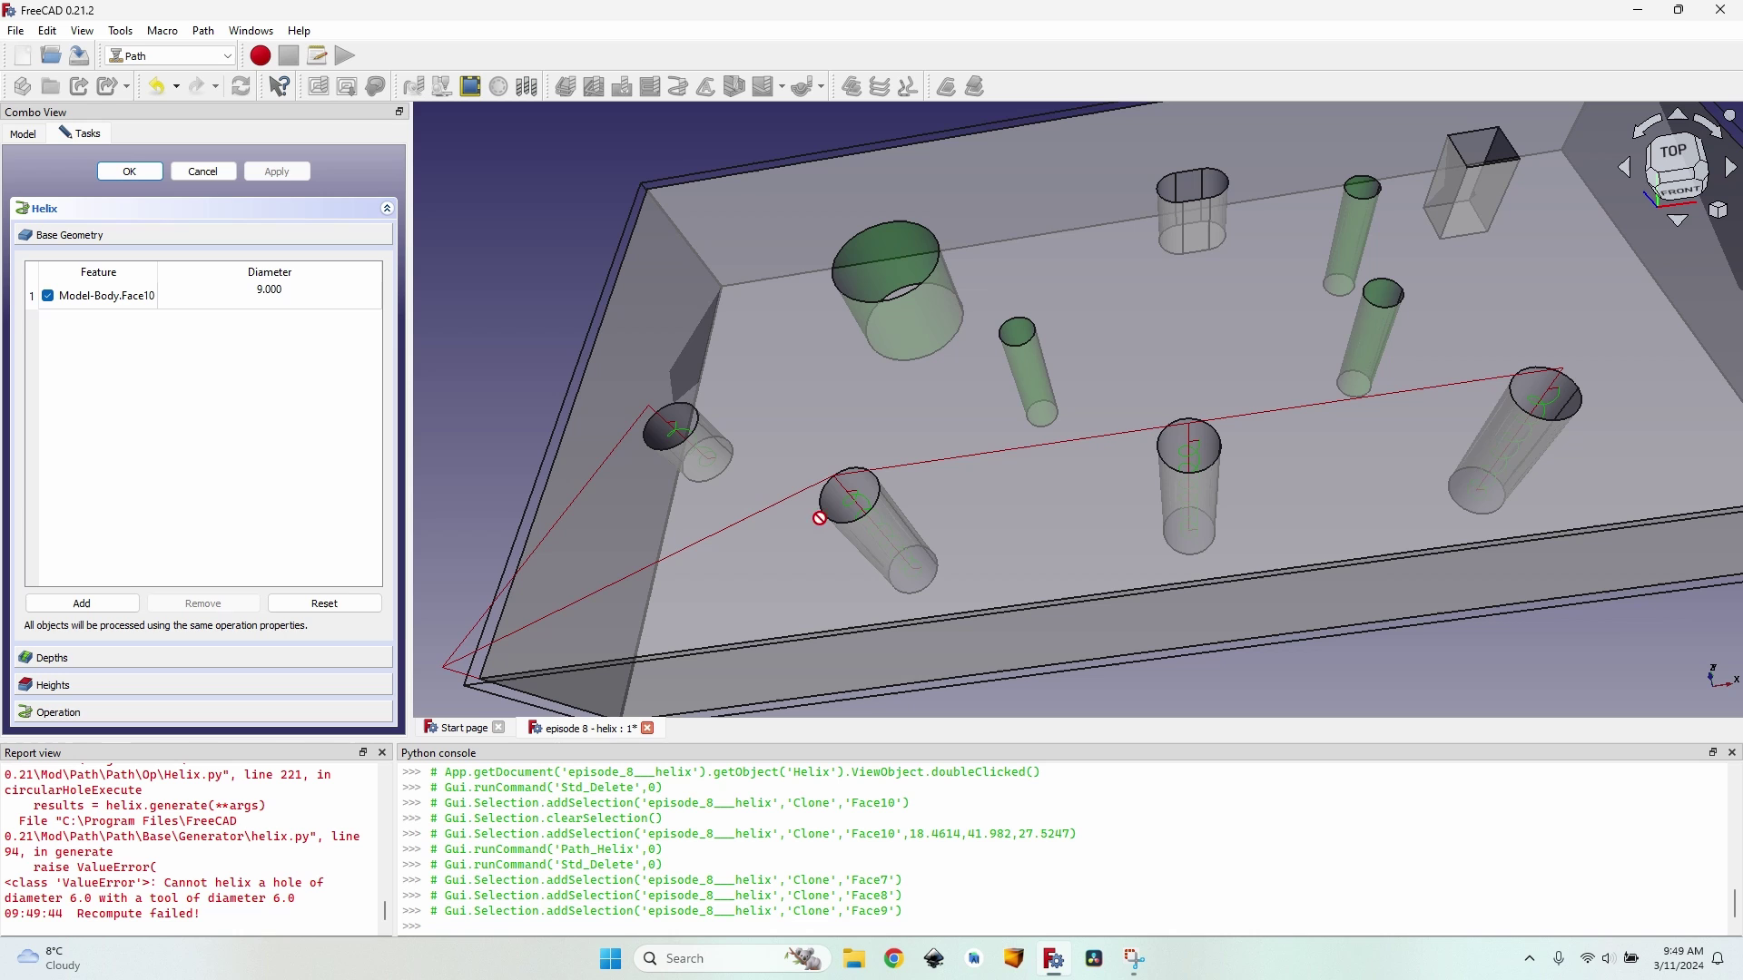
Commit Helix001, hide the first Helix toolpath, and inspect the Face10 helix path.
click(130, 171)
click(121, 227)
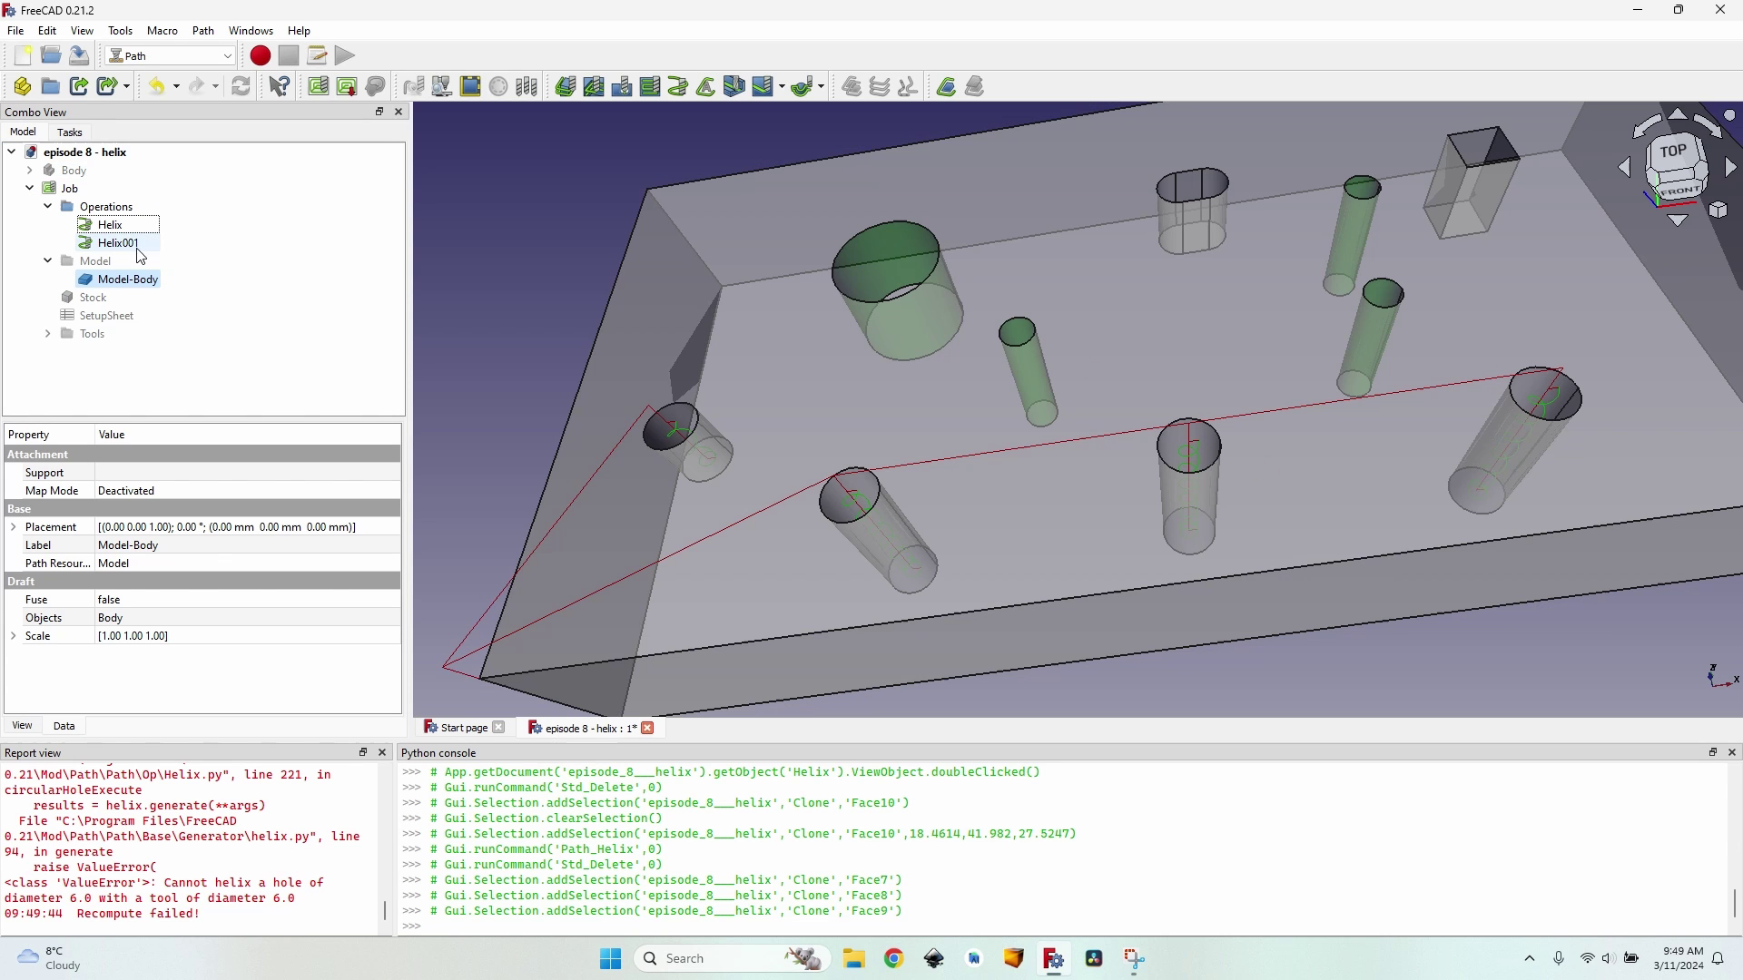
key(space)
click(120, 244)
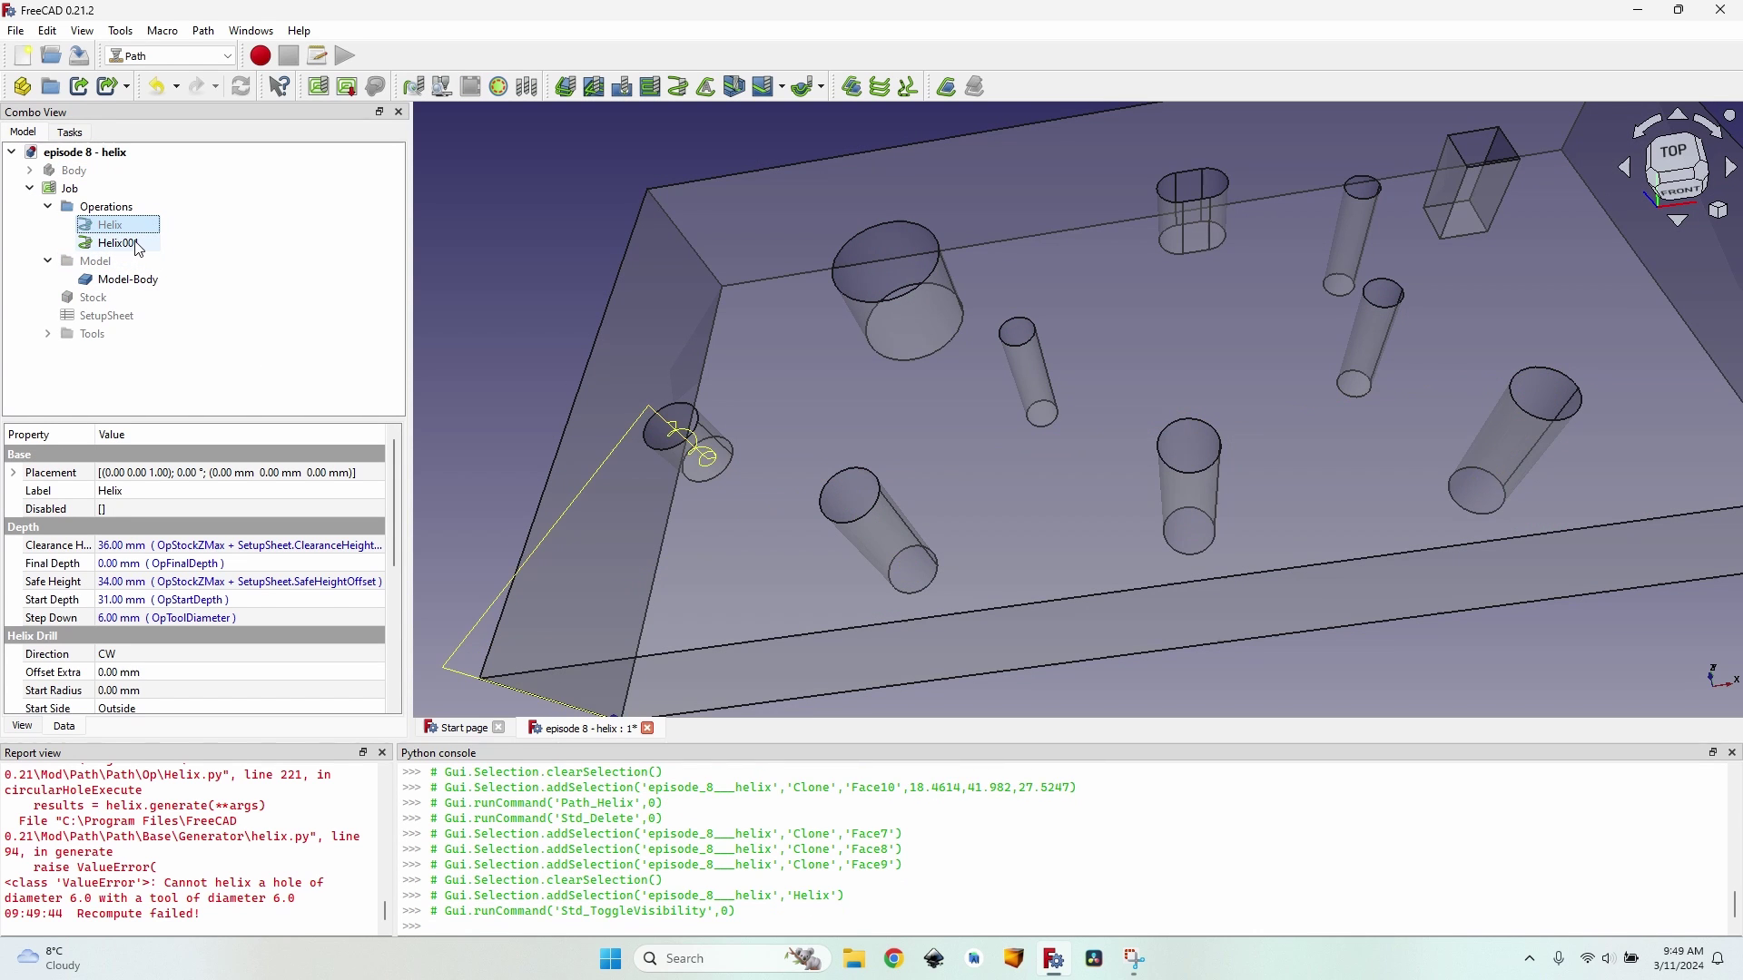
middle_drag(706, 488, 704, 381)
scroll(705, 381, up, 3)
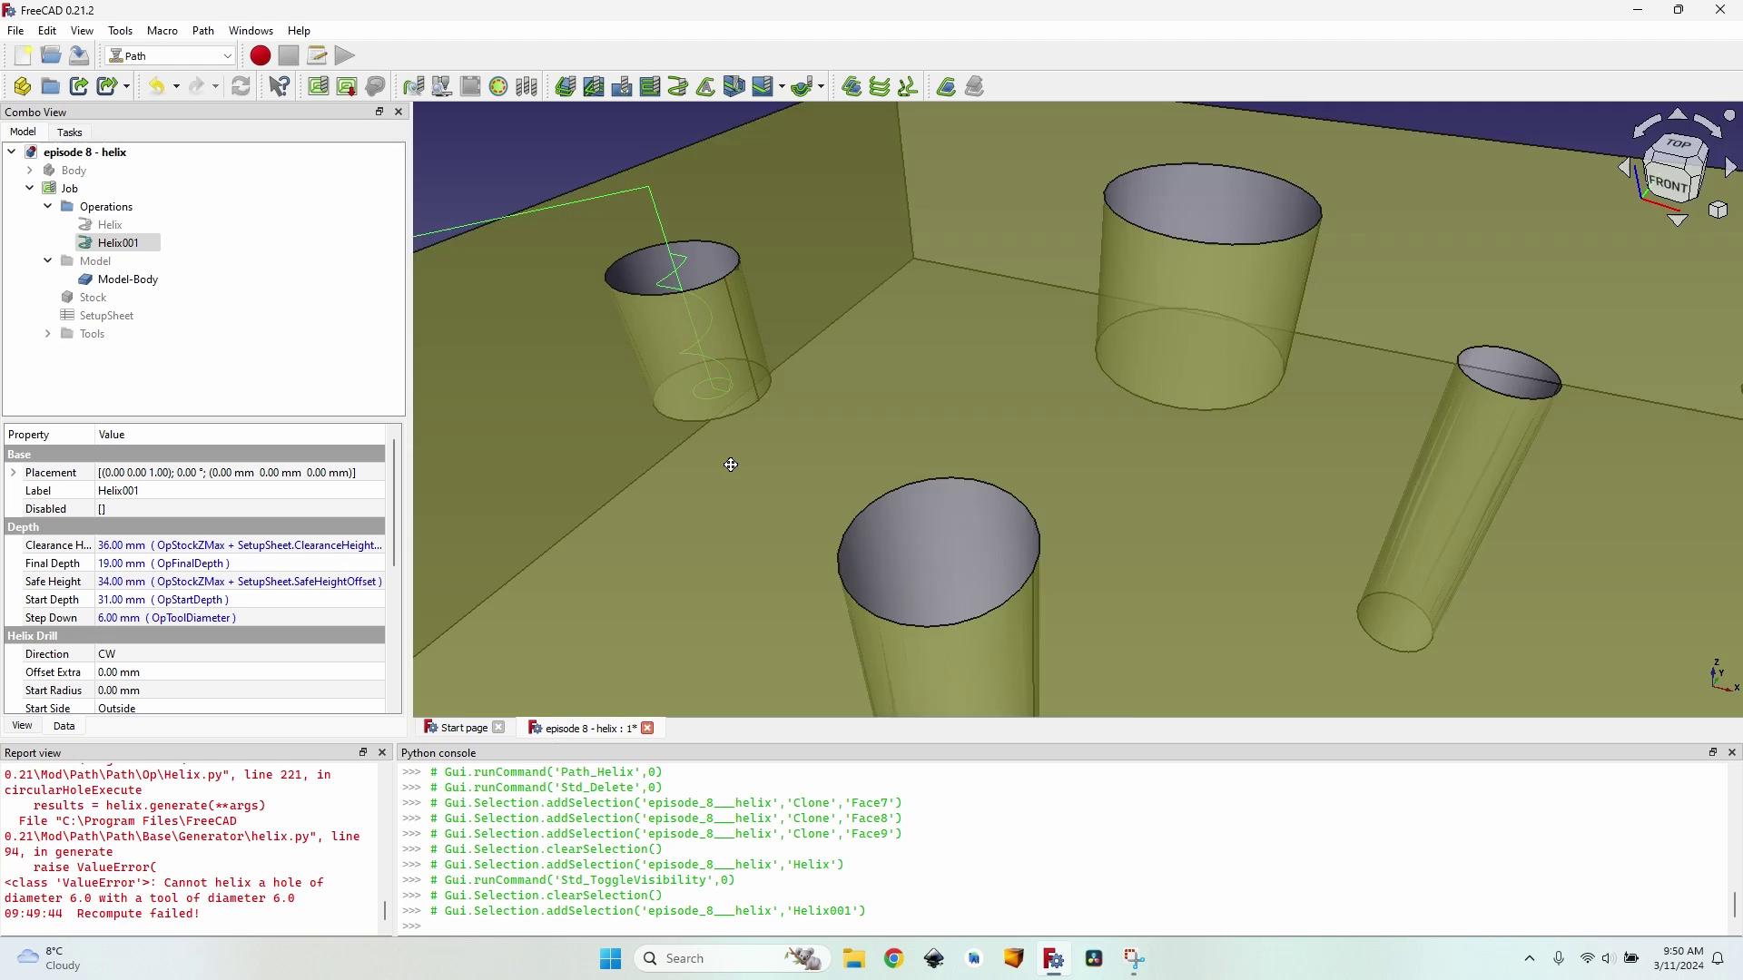
middle_drag(732, 464, 693, 346)
scroll(807, 329, down, 3)
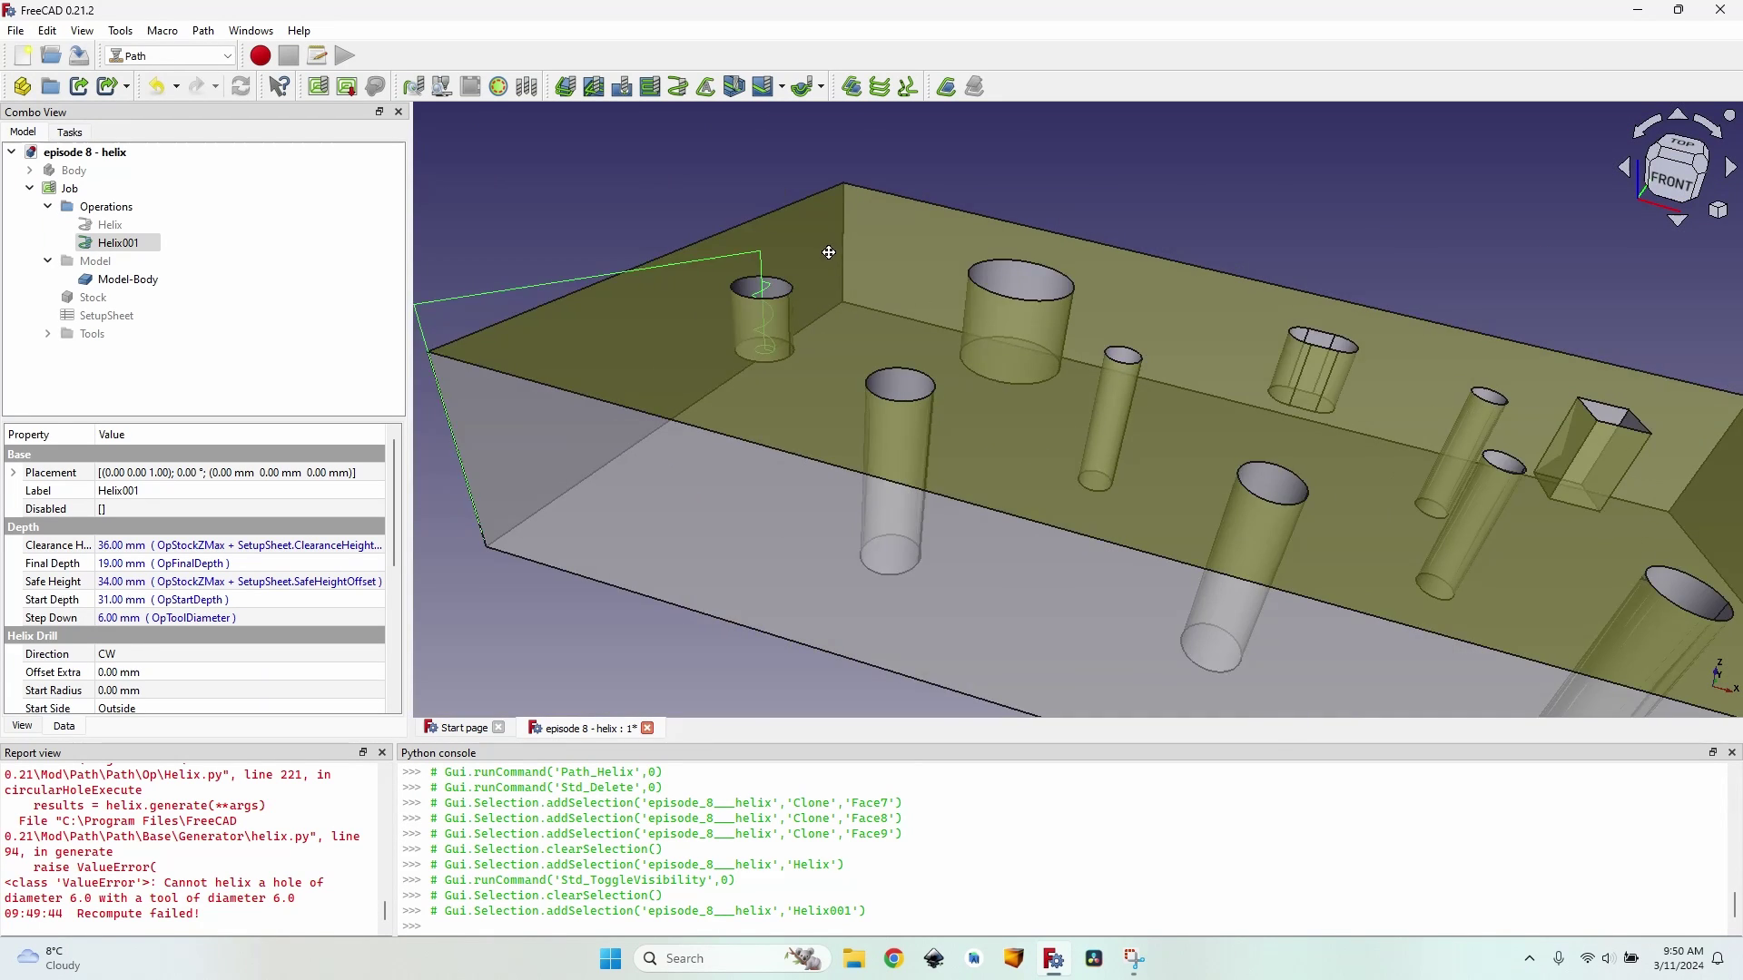
middle_drag(828, 254, 788, 269)
Toggle the Helix001 toolpath off and on, and show the Helix toolpath again.
click(128, 244)
key(space)
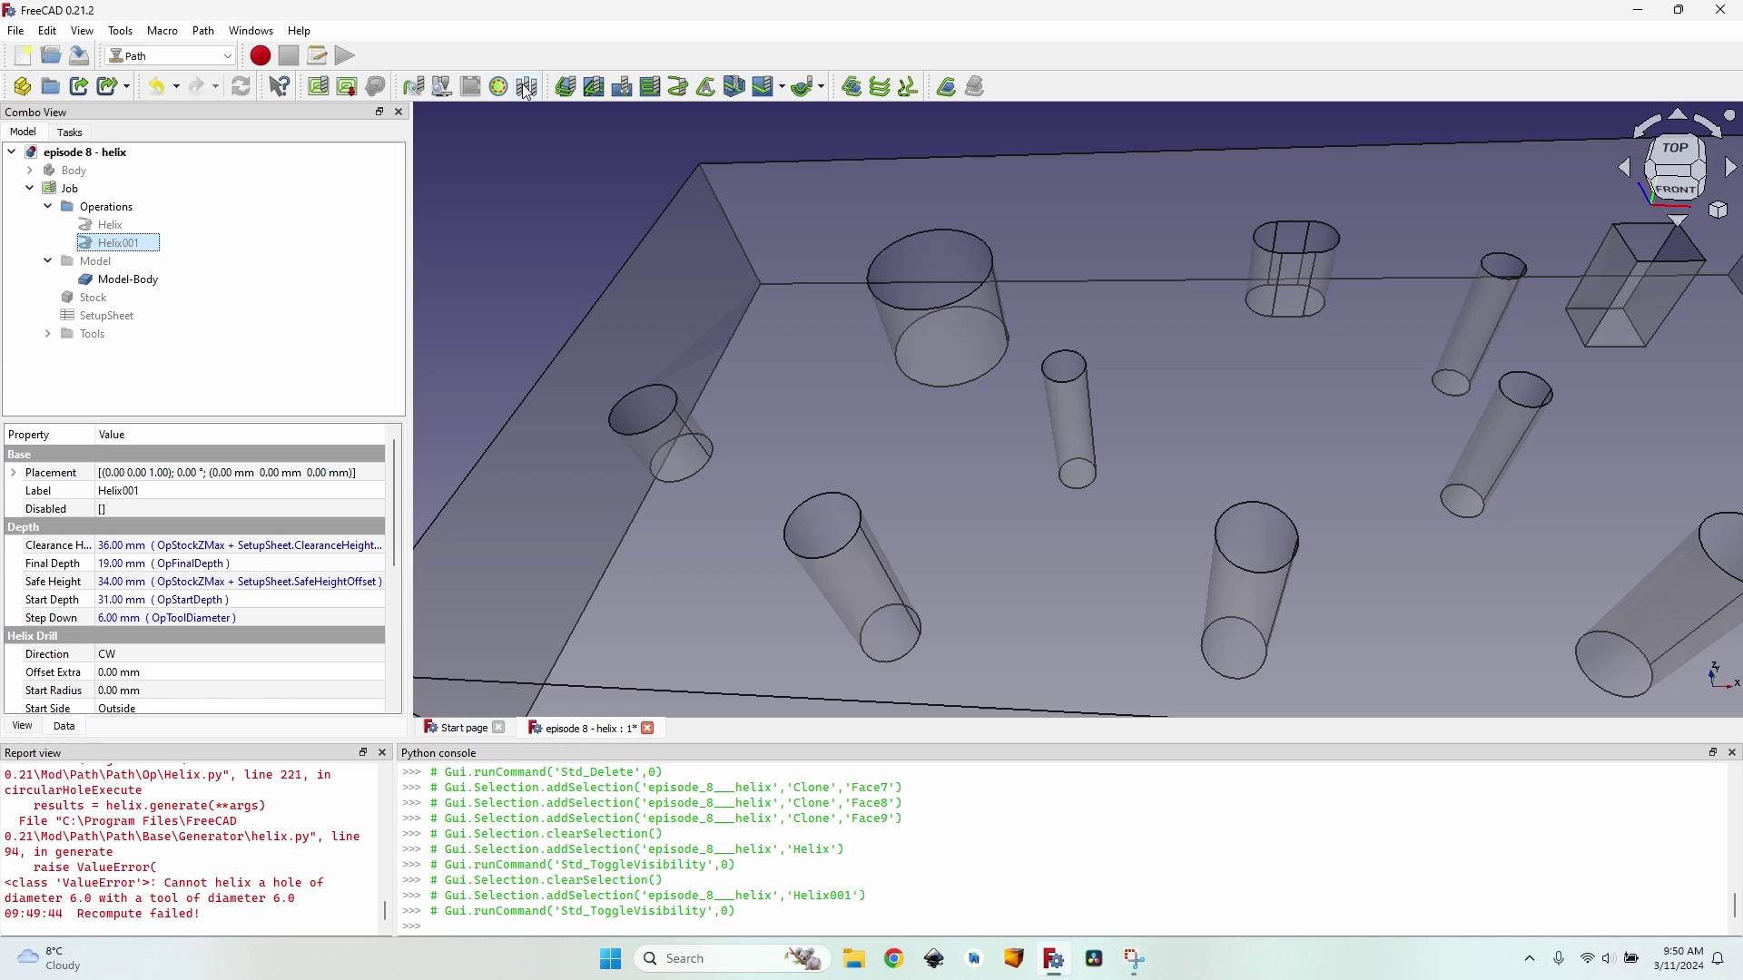
key(space)
click(116, 227)
key(space)
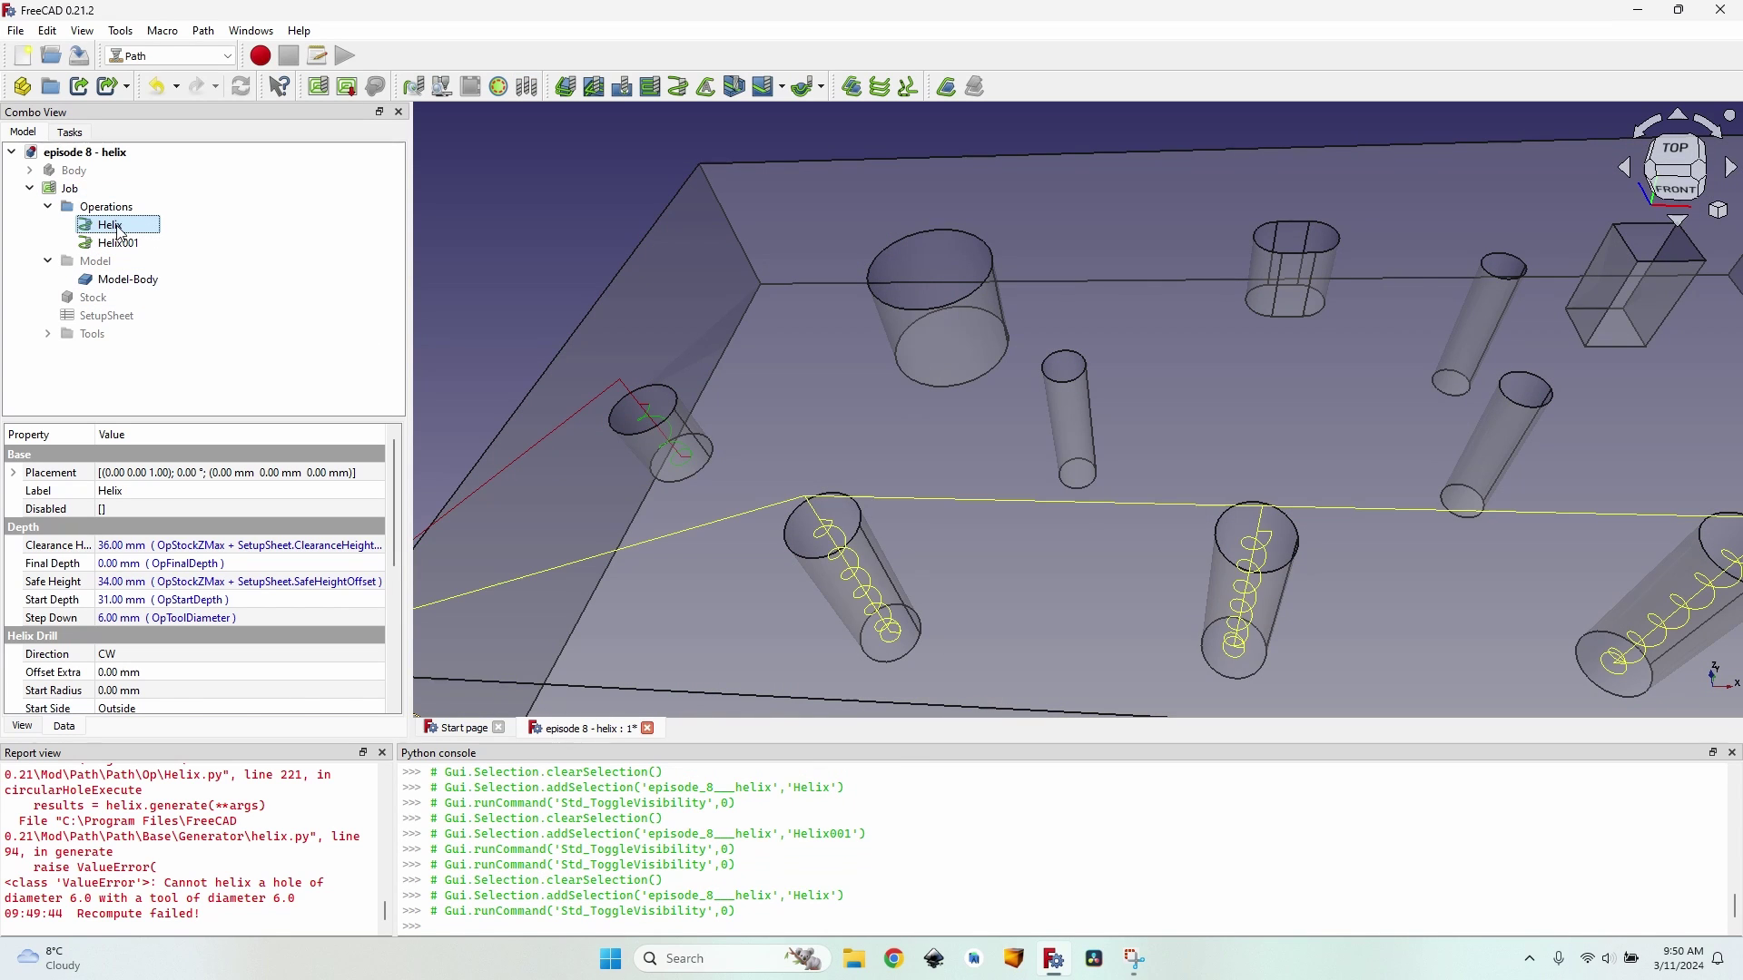
Deactivate the Helix and Helix001 operations, then reactivate both.
key(Up)
click(133, 229)
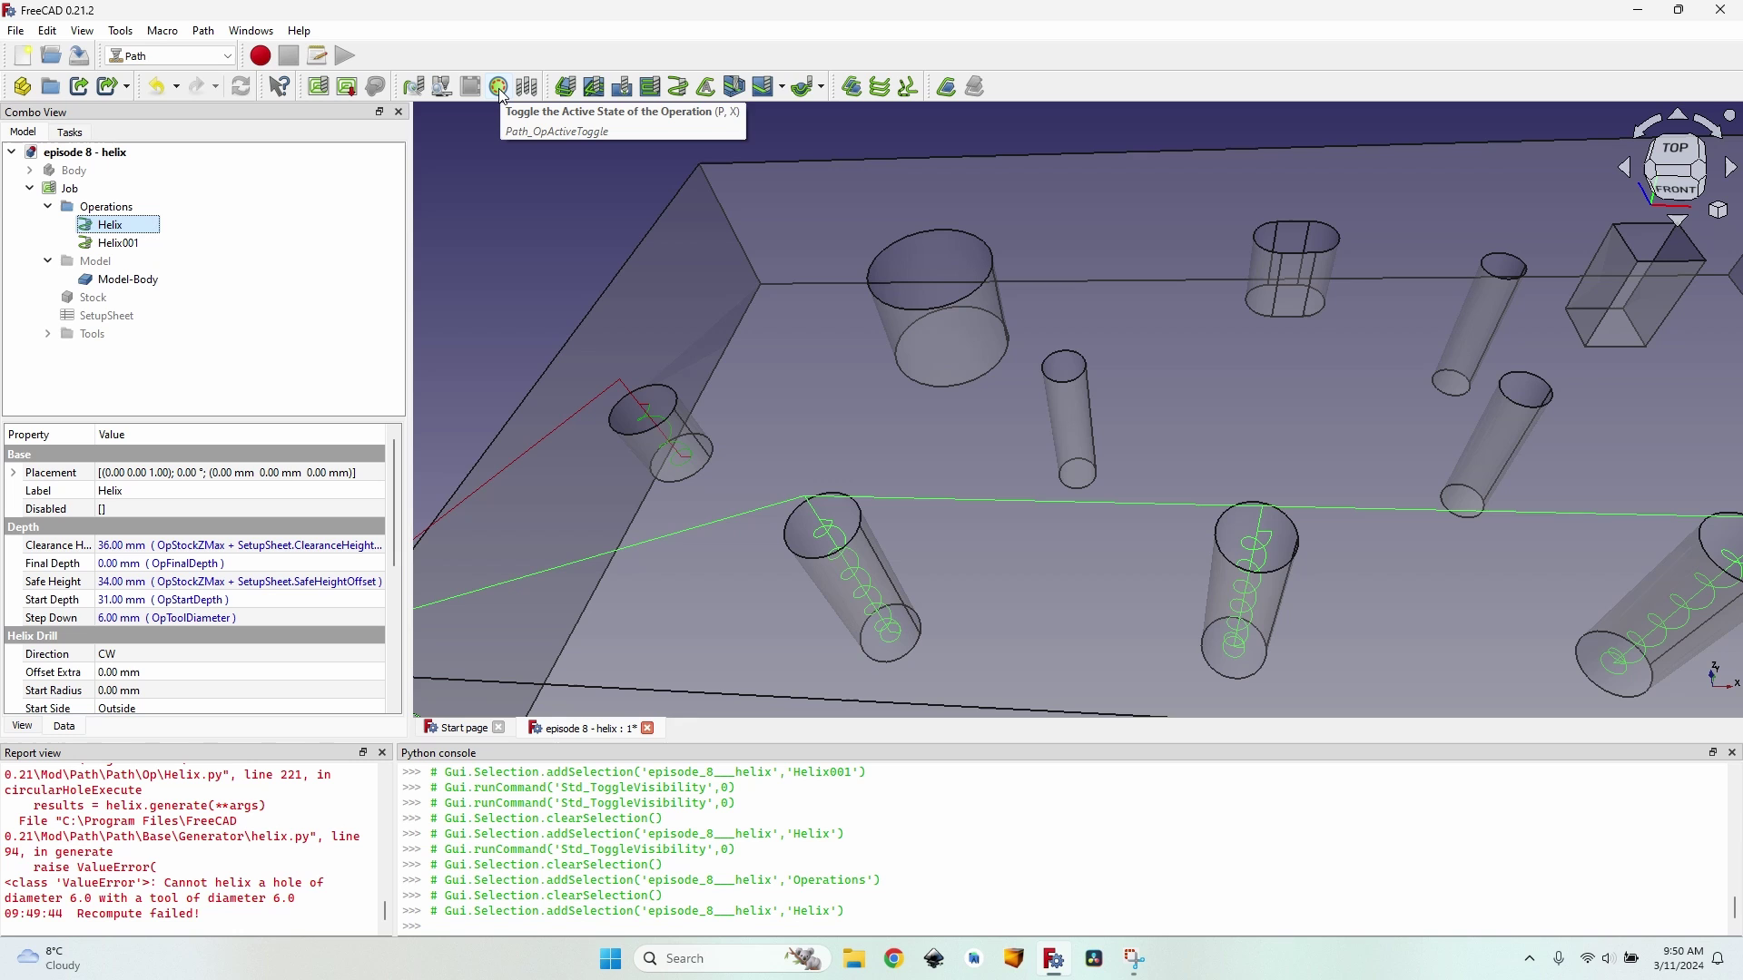
click(500, 88)
key(Down)
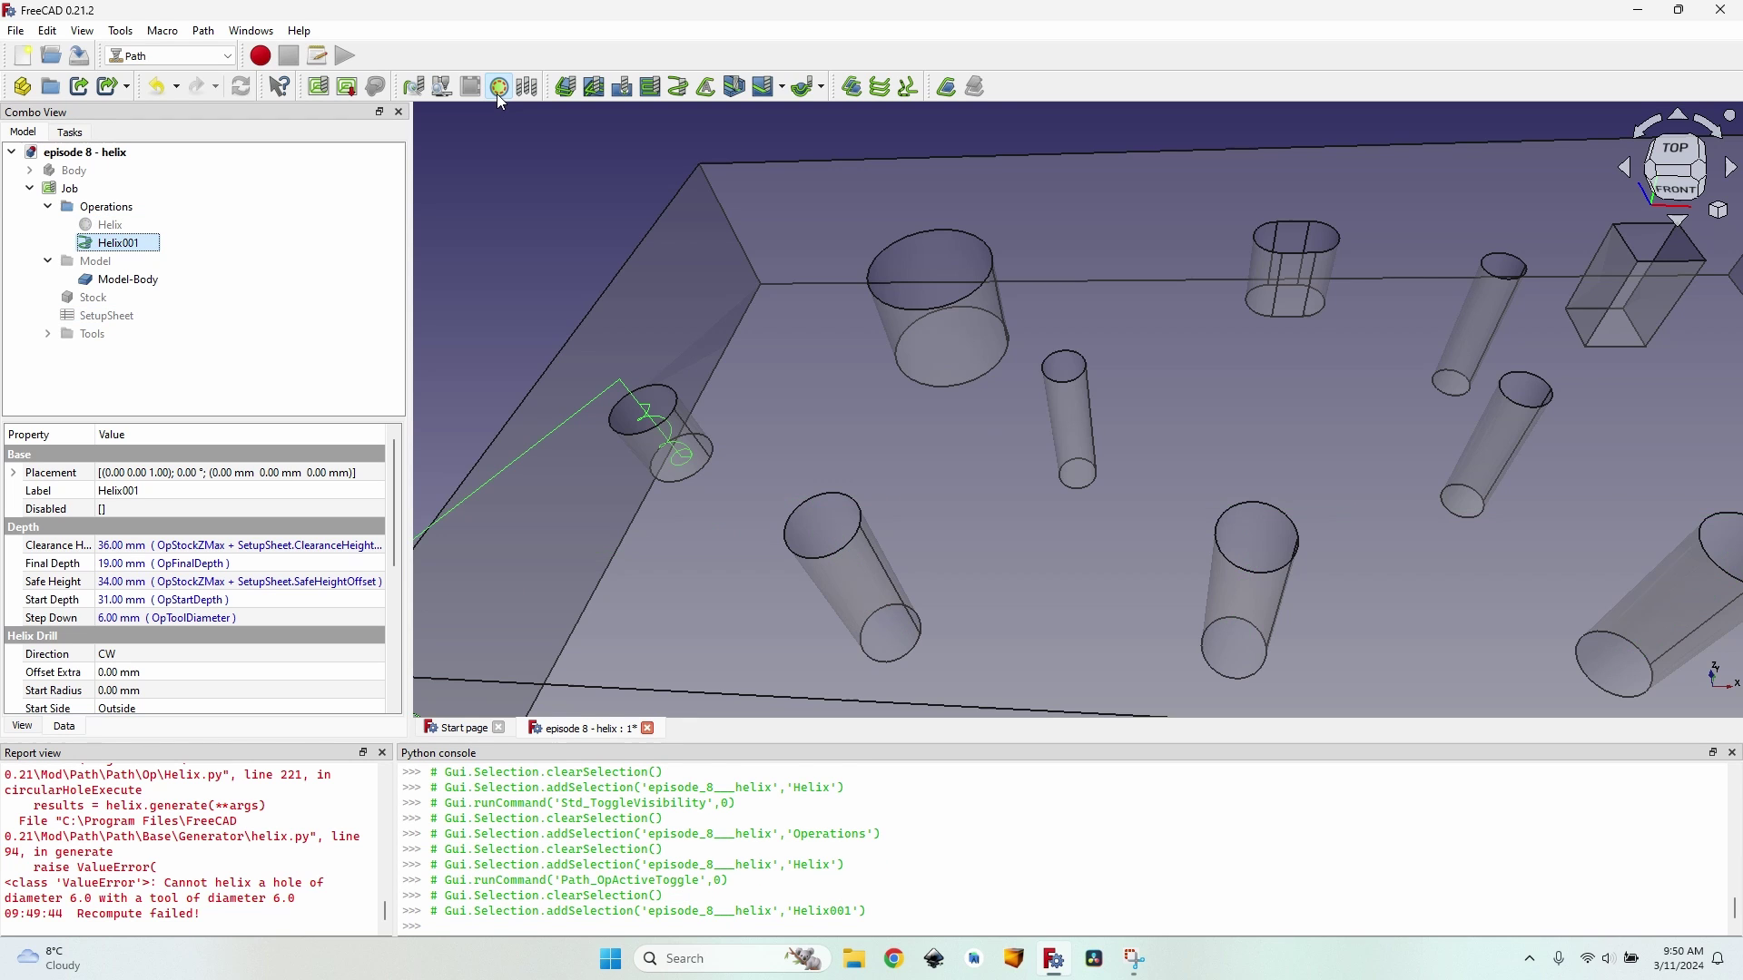
click(500, 91)
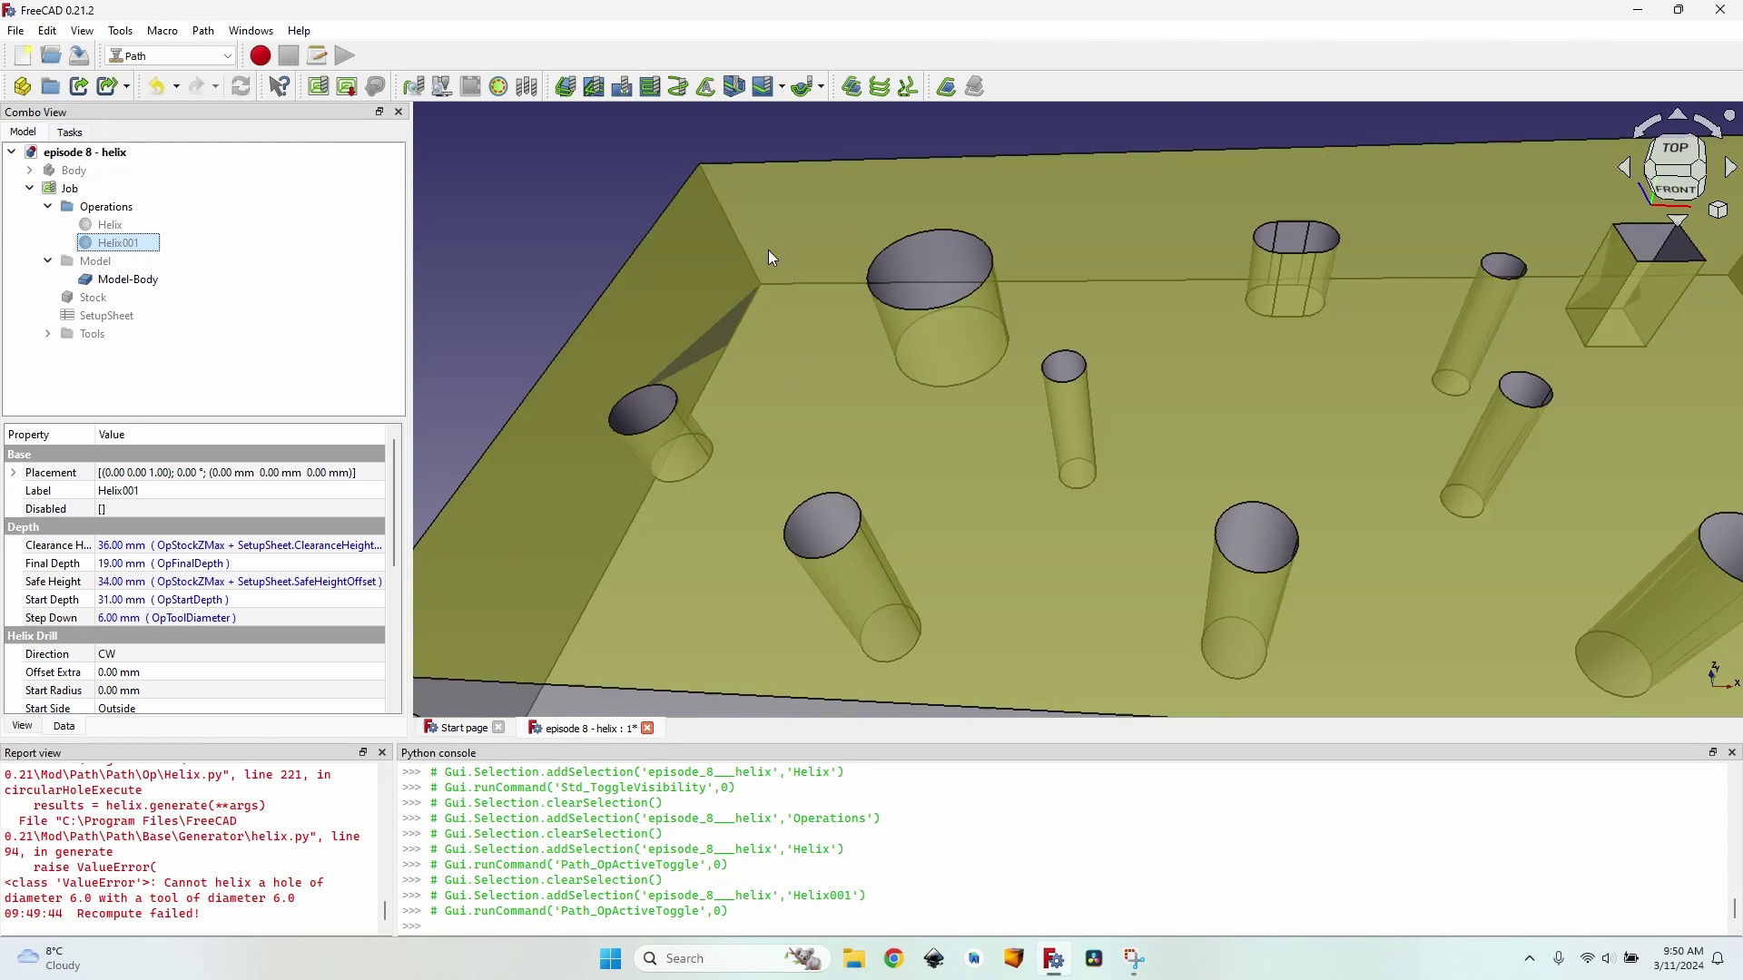
click(113, 208)
click(110, 226)
click(499, 88)
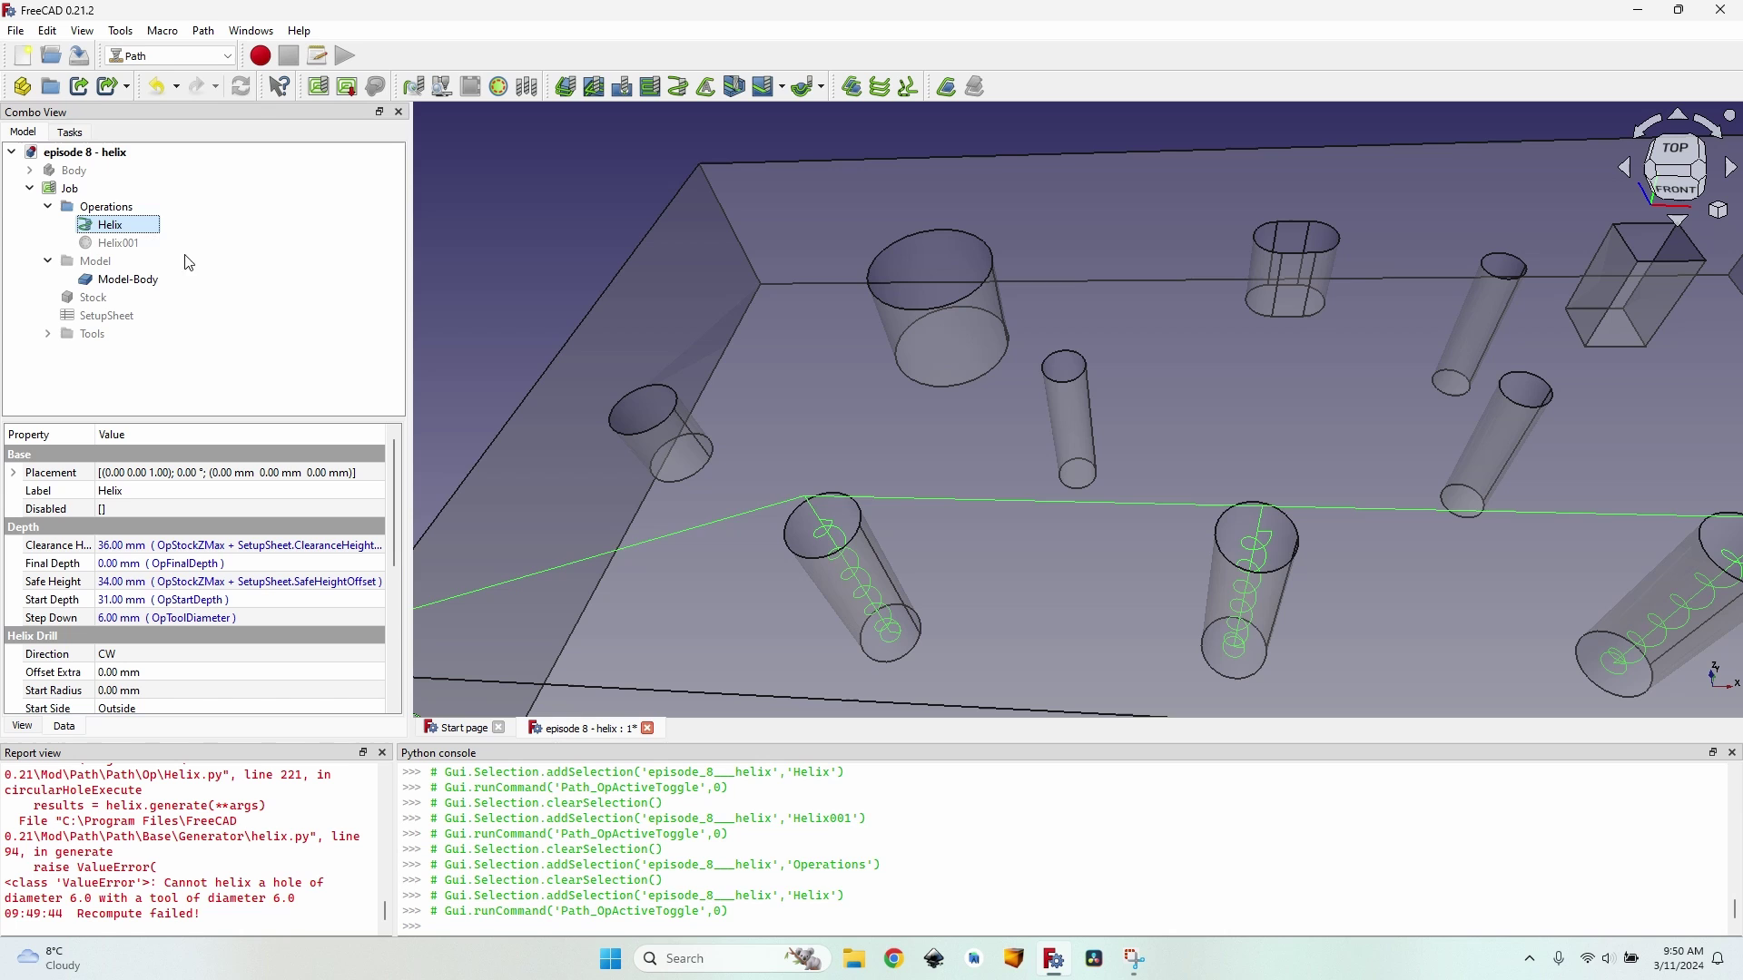
click(151, 245)
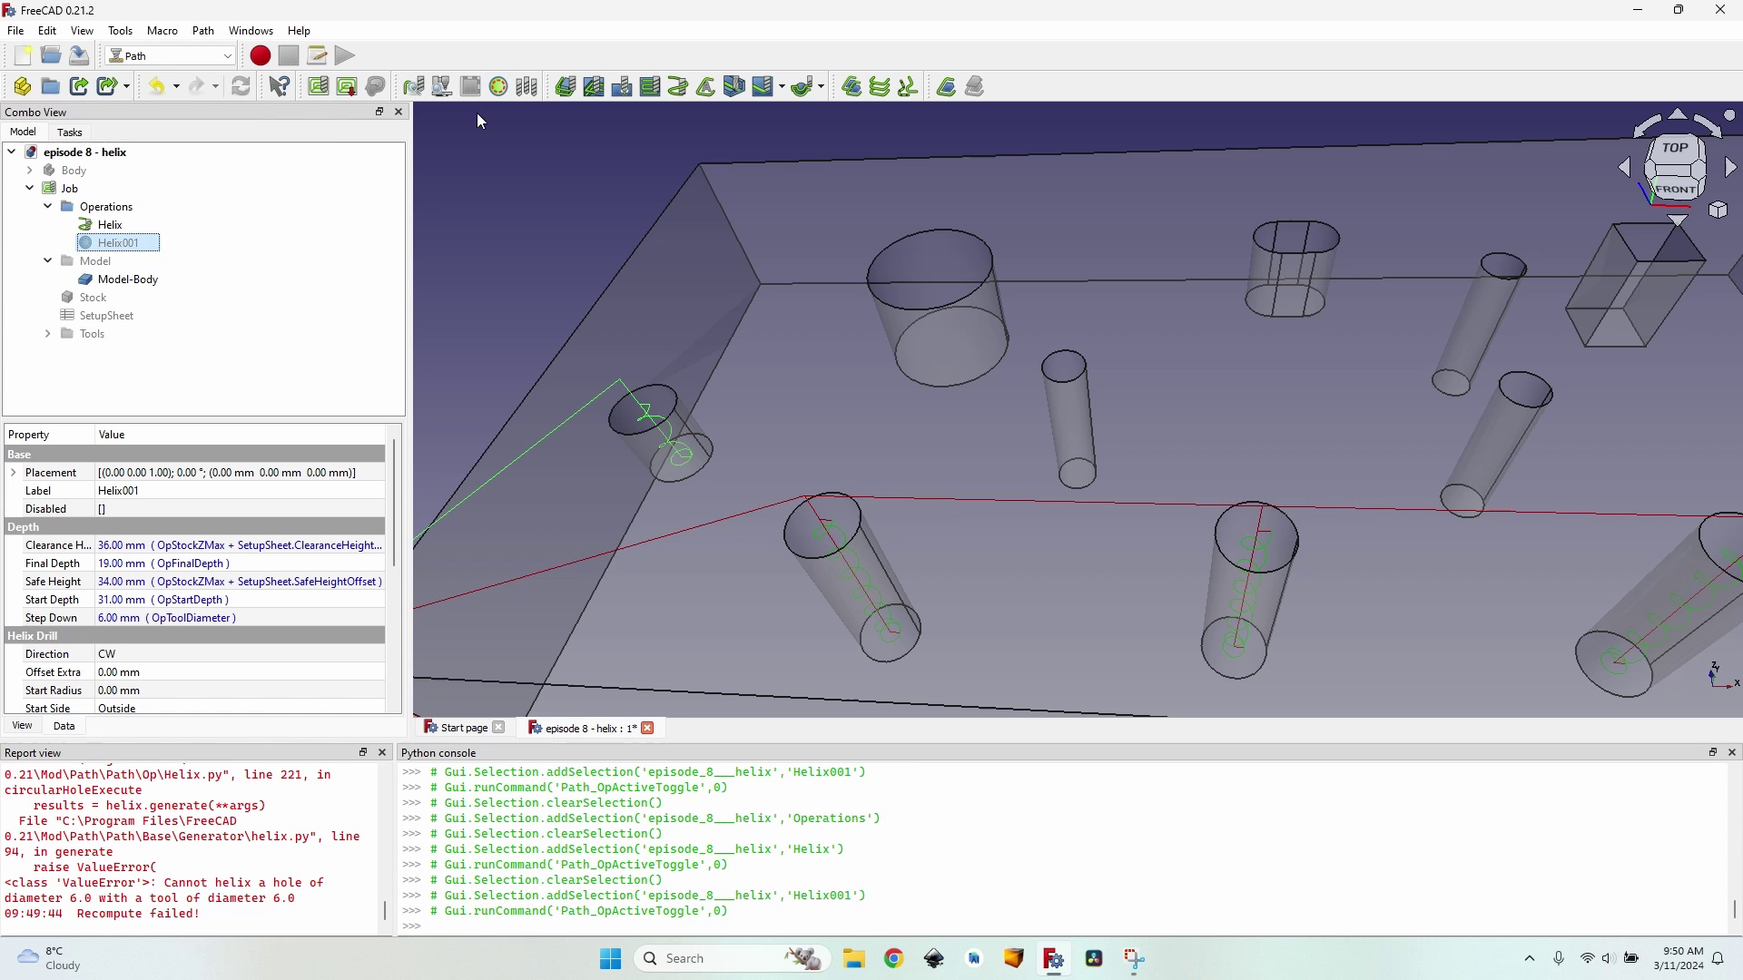
Hide the Helix and Helix001 toolpaths and select the Job.
click(105, 225)
key(space)
click(118, 243)
key(space)
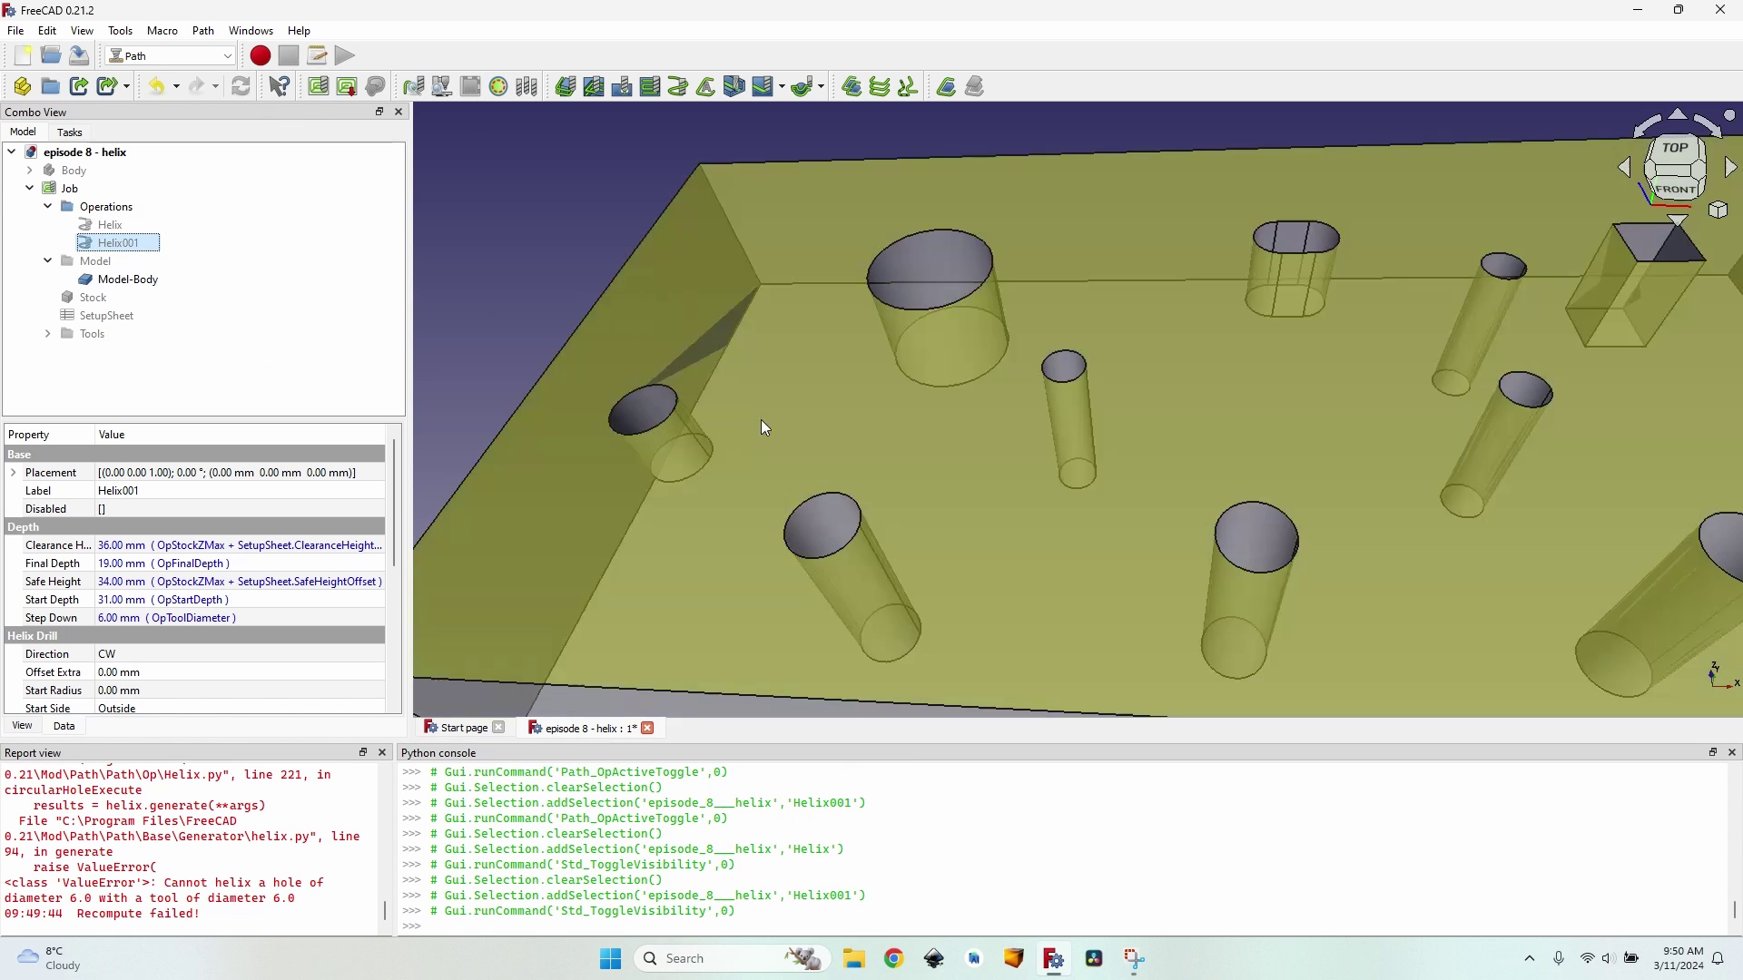
scroll(990, 262, down, 2)
scroll(987, 263, up, 1)
middle_drag(988, 263, 944, 288)
click(73, 189)
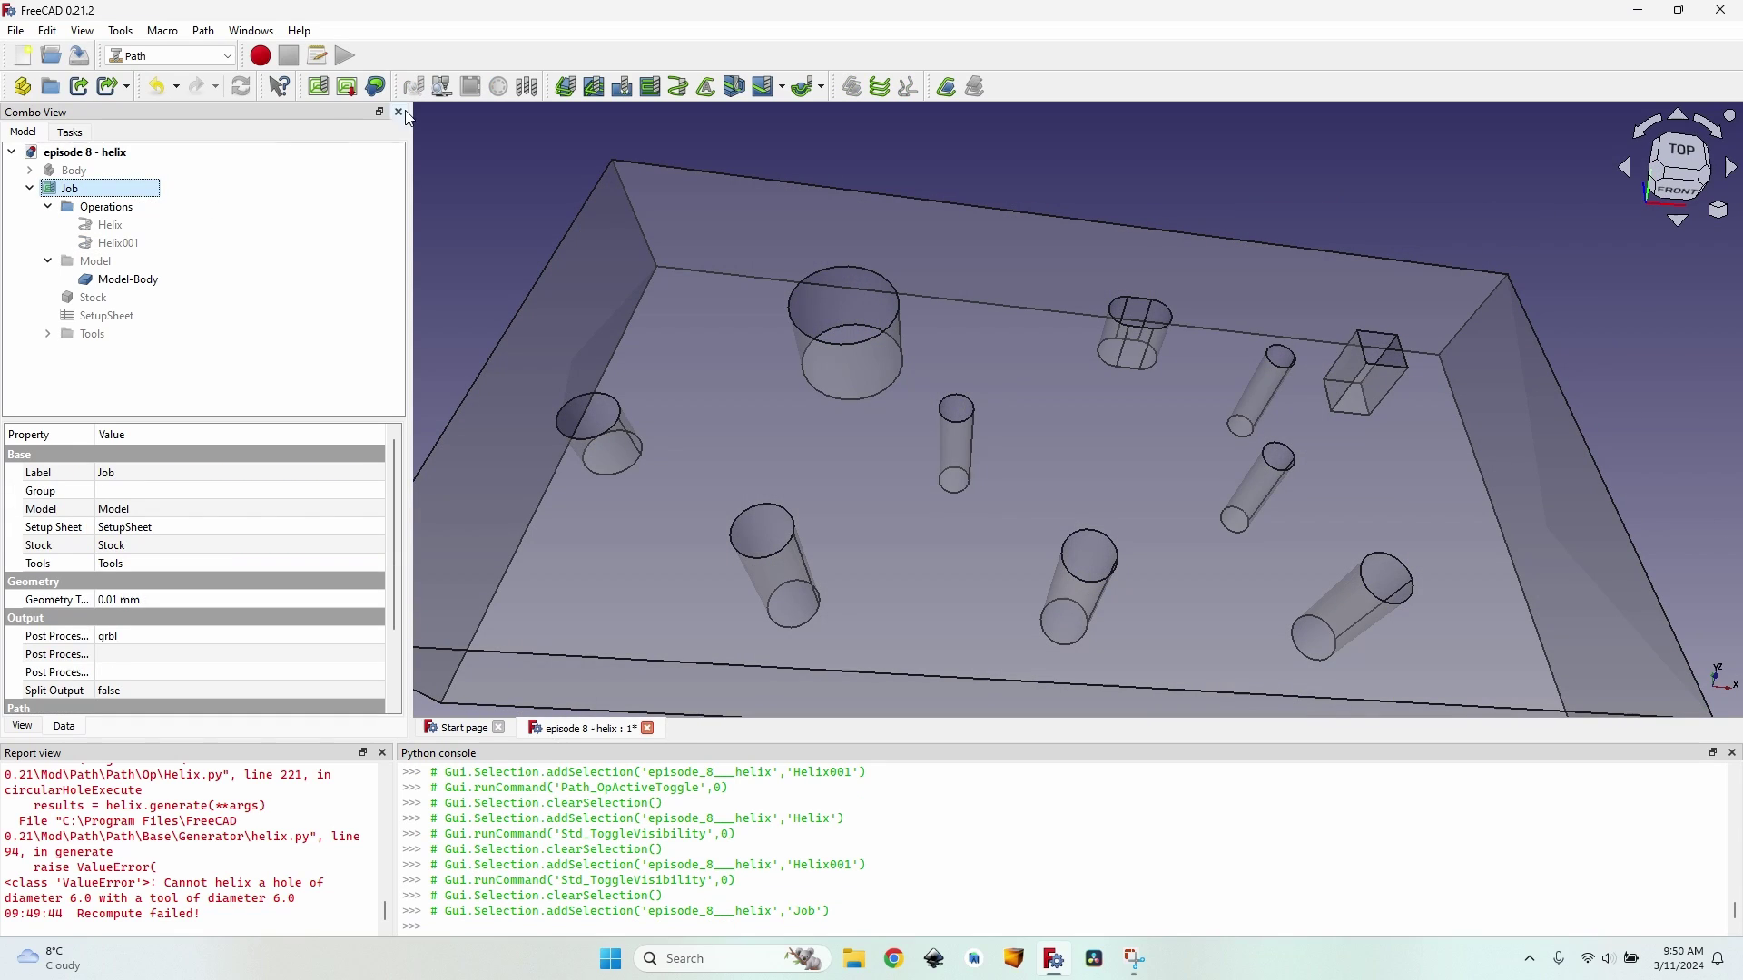
Add a third Helix, remove Face7–Face12 and Face18, and apply to mill only Face13.
click(681, 88)
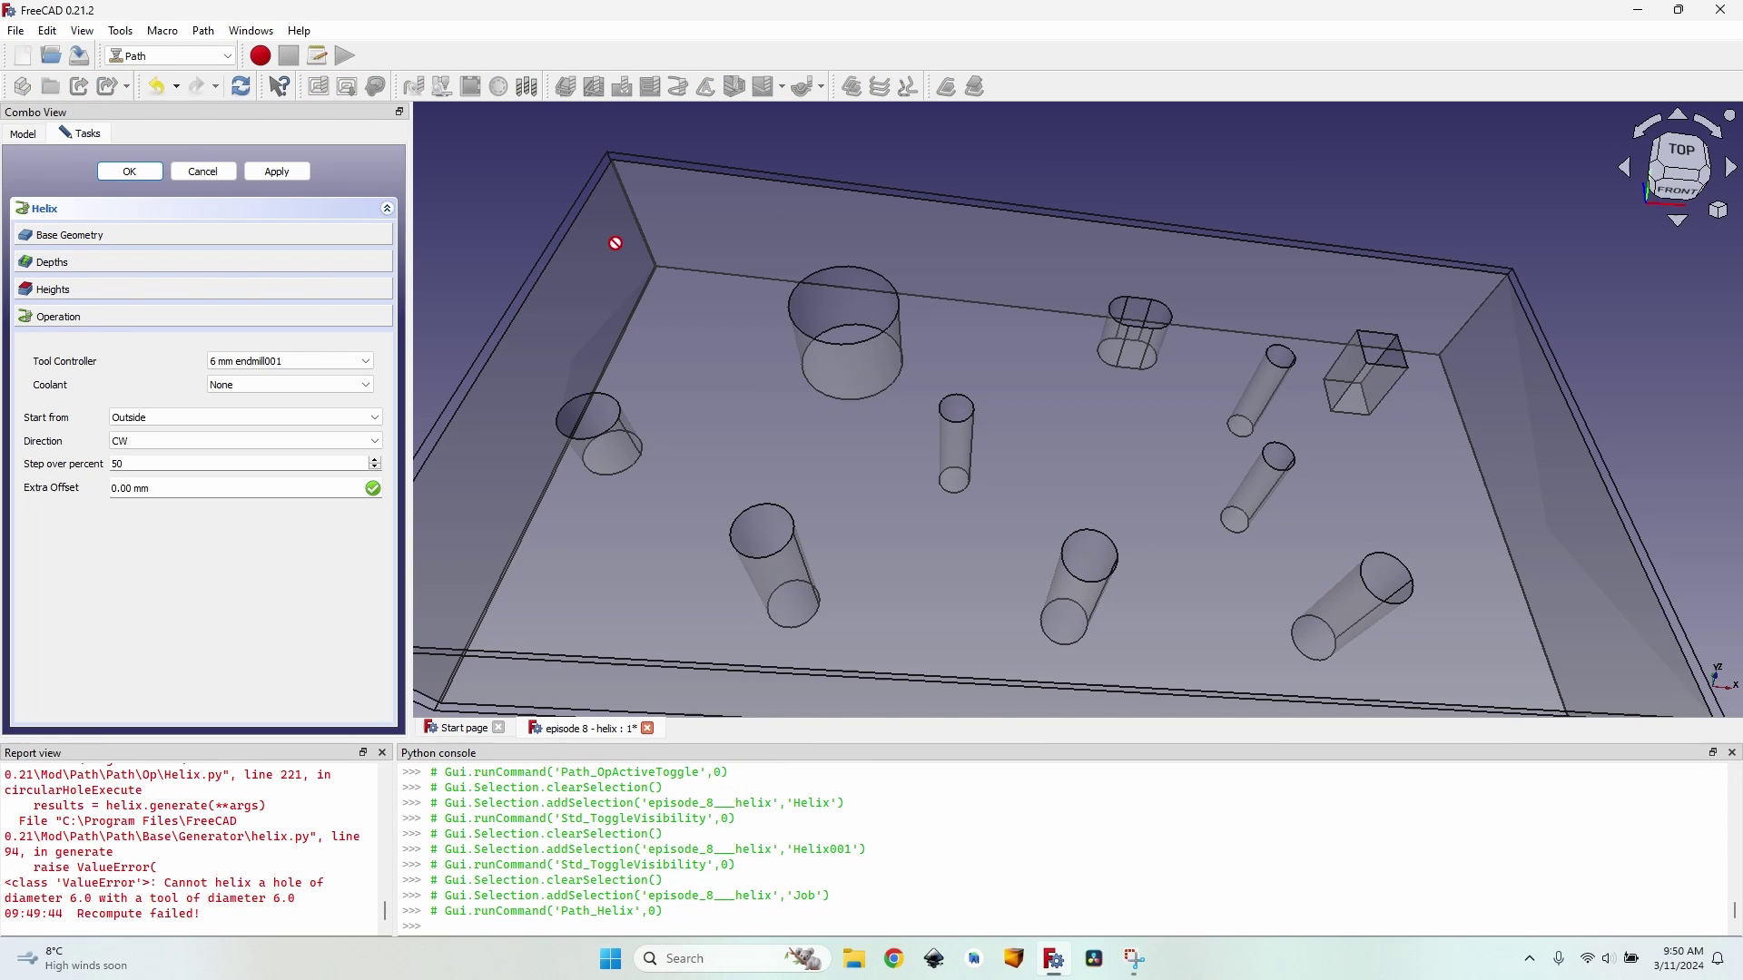
click(101, 234)
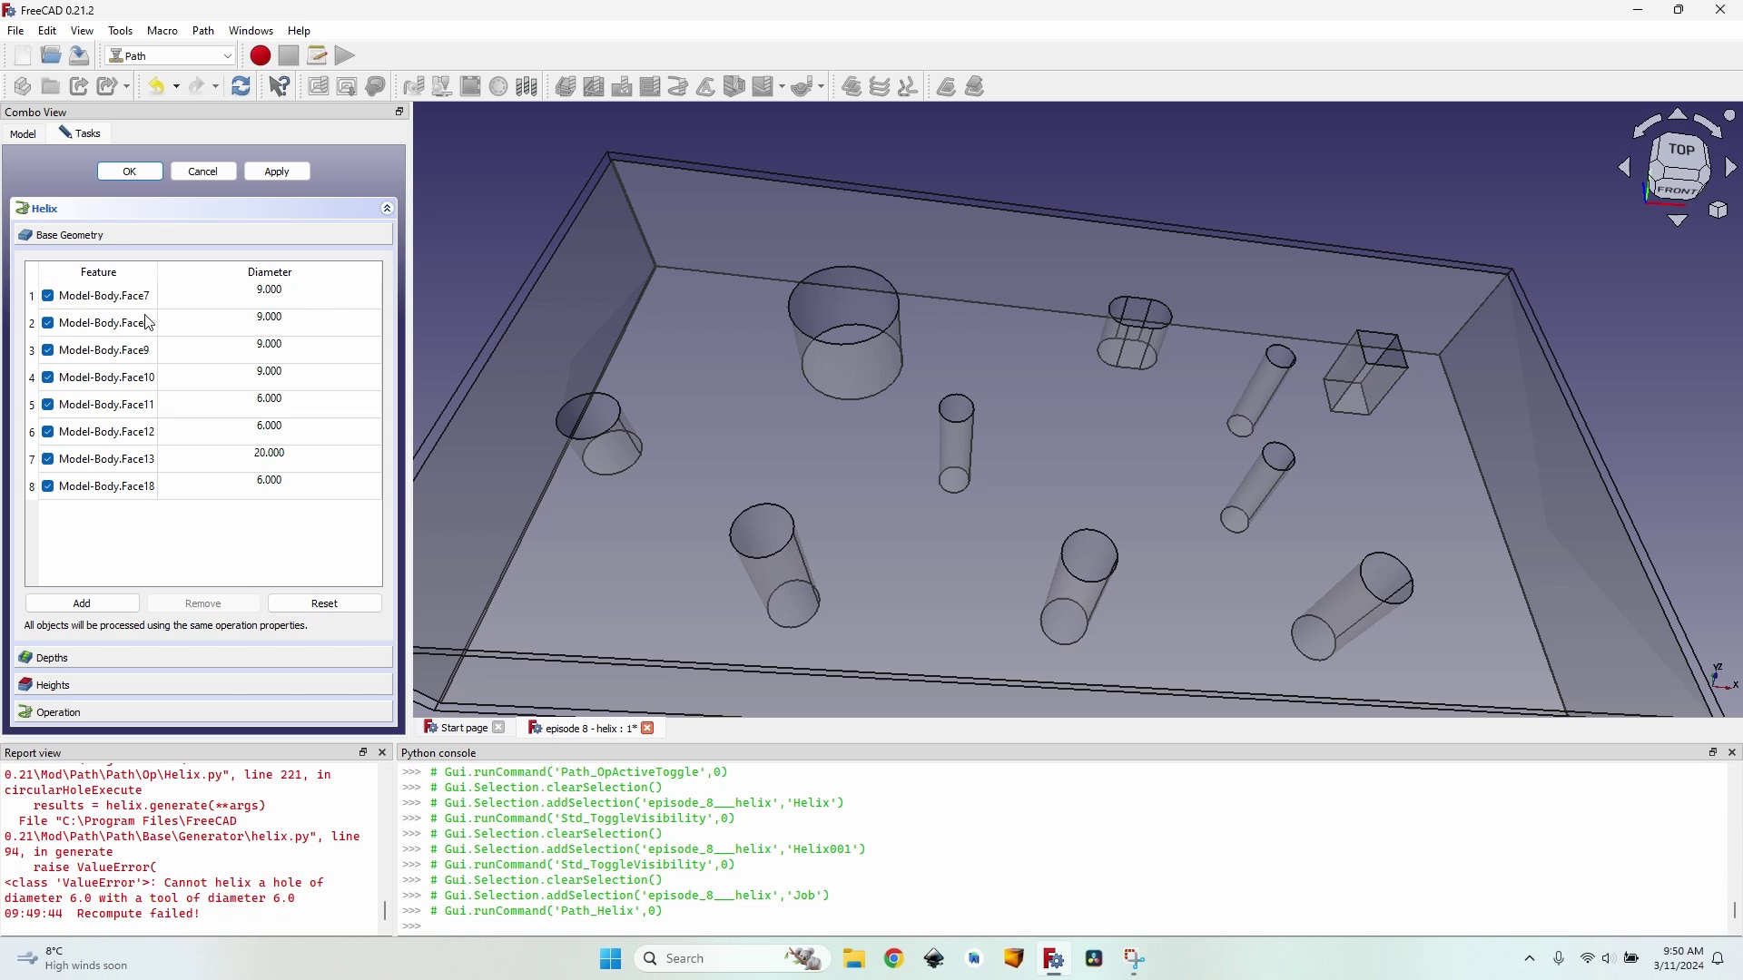
click(126, 299)
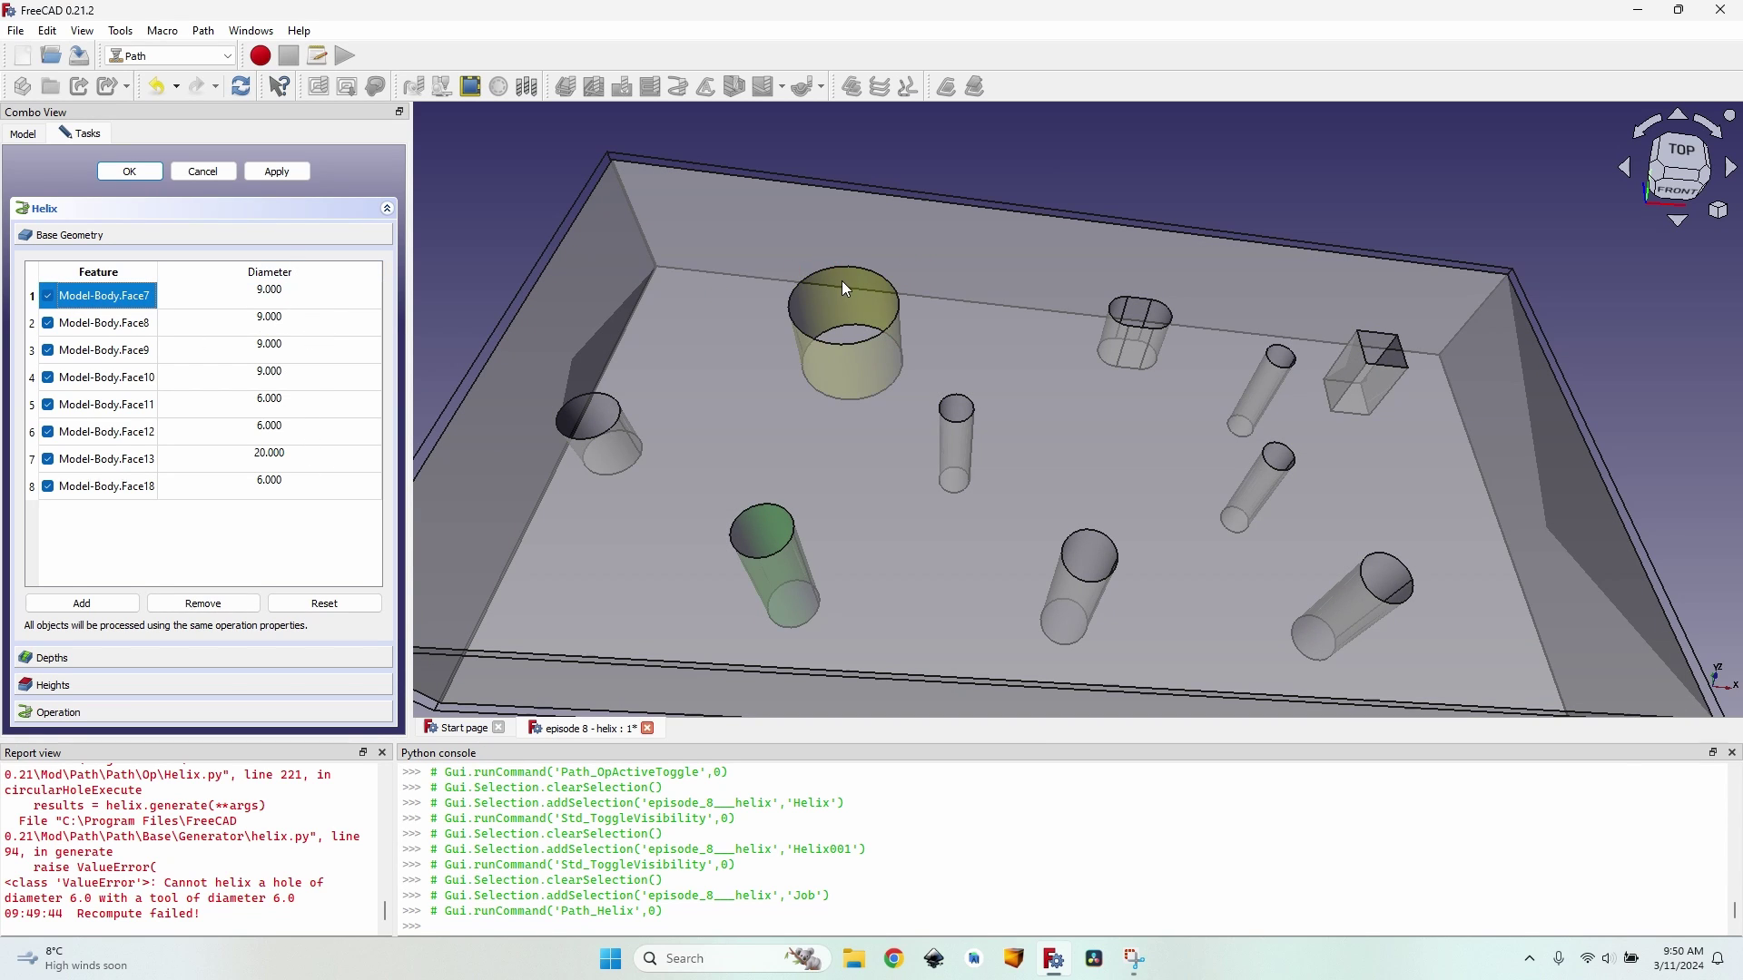
shift+click(133, 433)
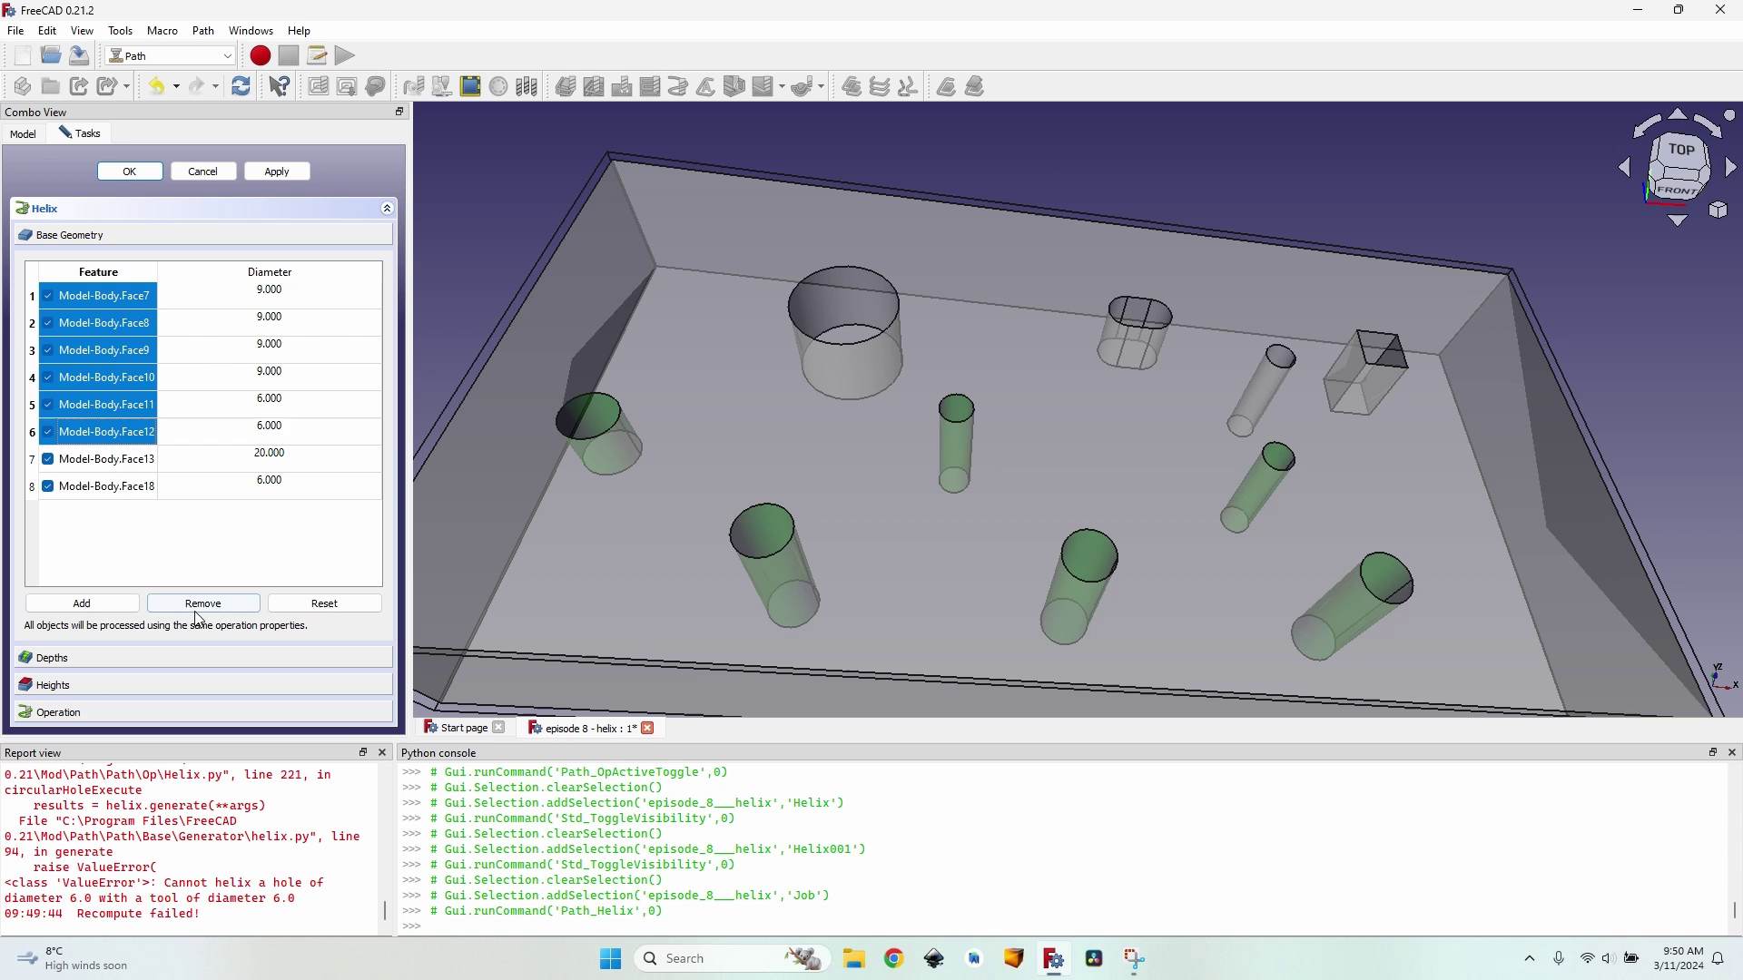
click(207, 606)
click(224, 607)
click(283, 170)
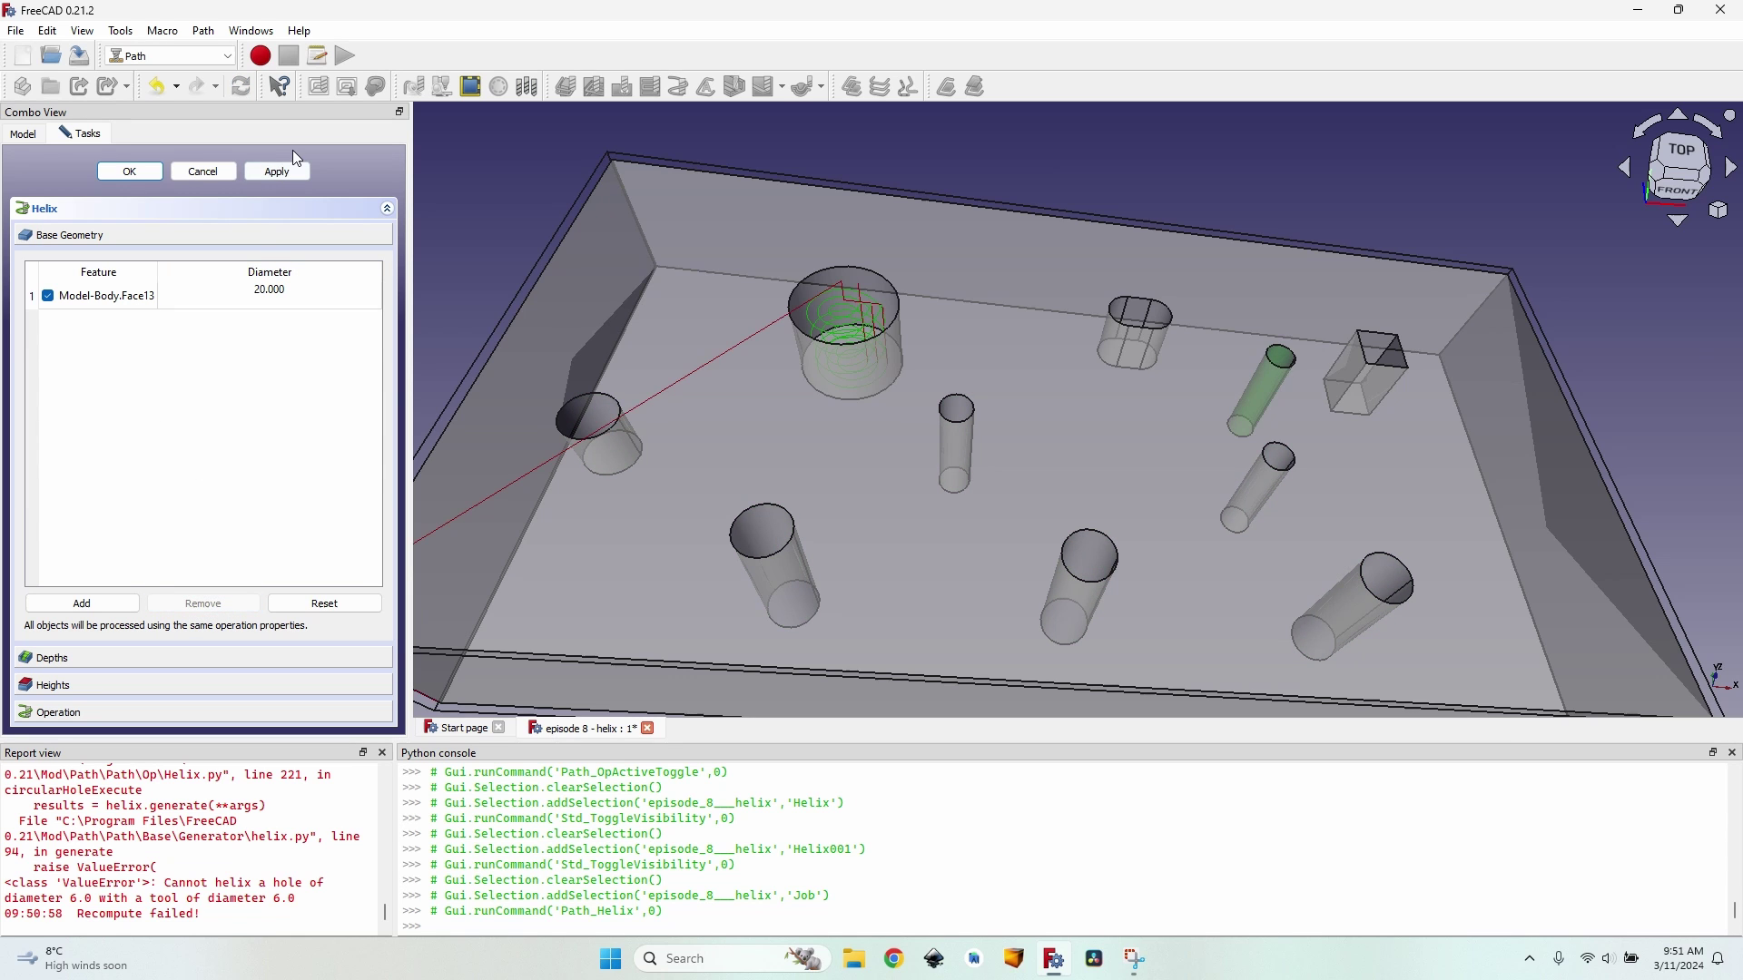
scroll(833, 313, up, 3)
middle_drag(834, 313, 869, 391)
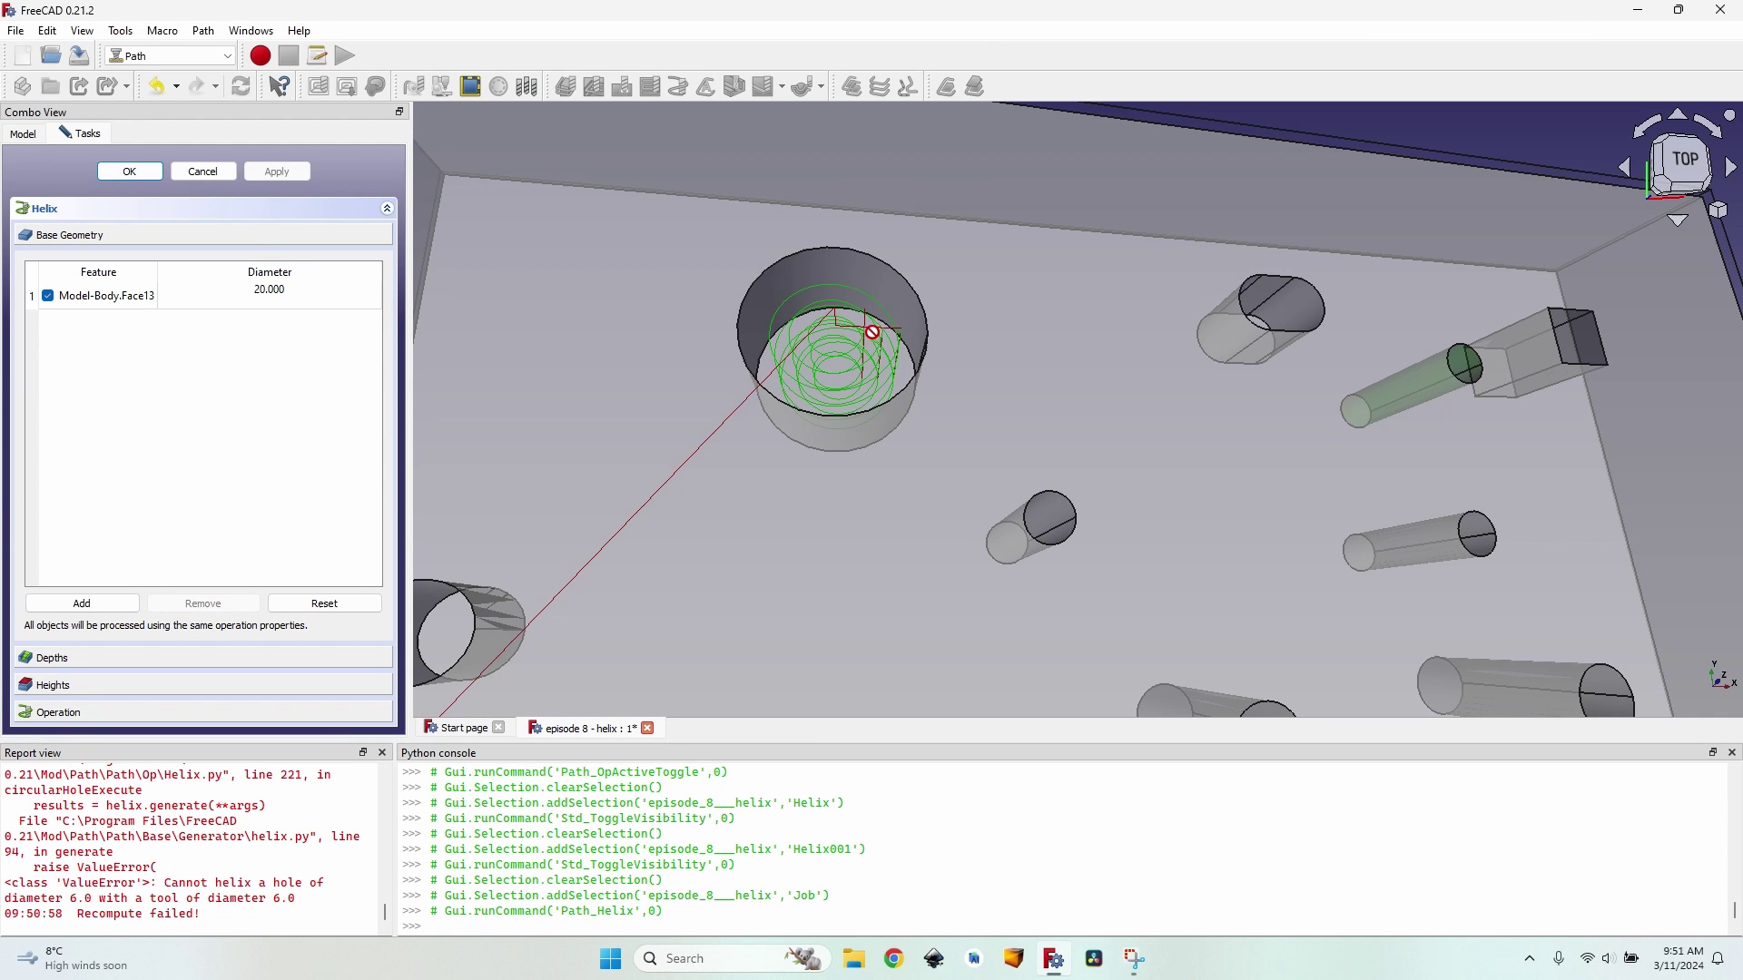
Review the helix operation's depth settings while framing the large hole in the view.
click(167, 657)
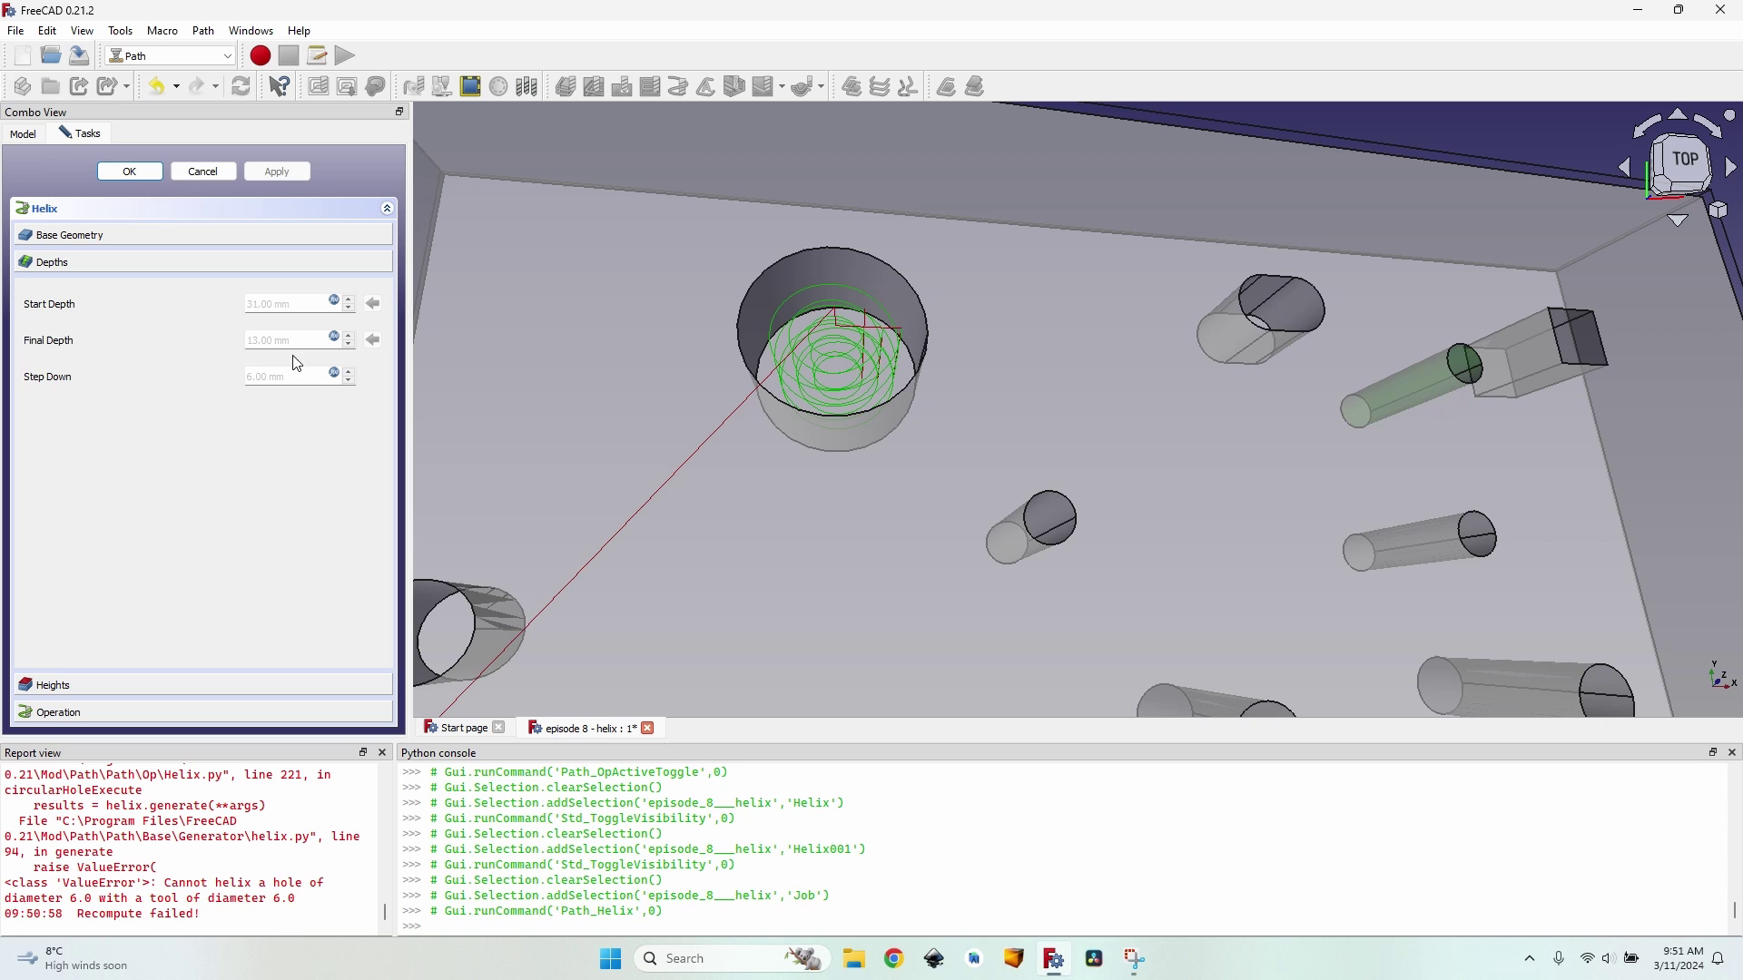
middle_drag(944, 383, 854, 304)
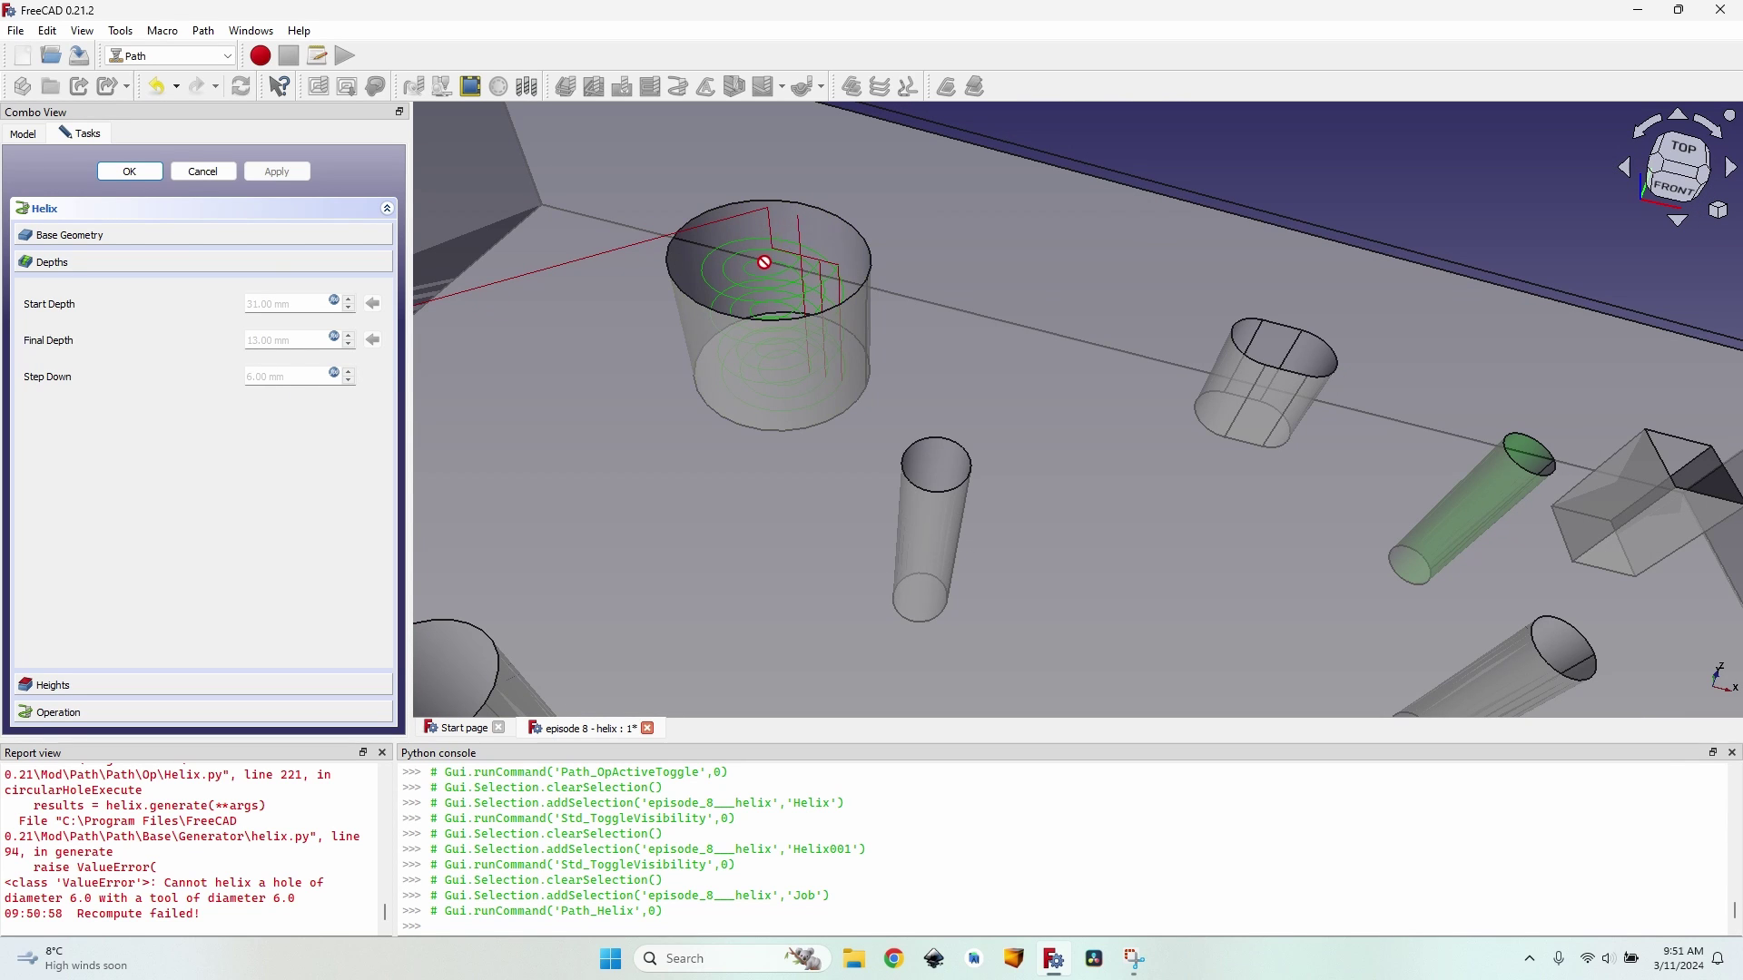
scroll(763, 252, up, 2)
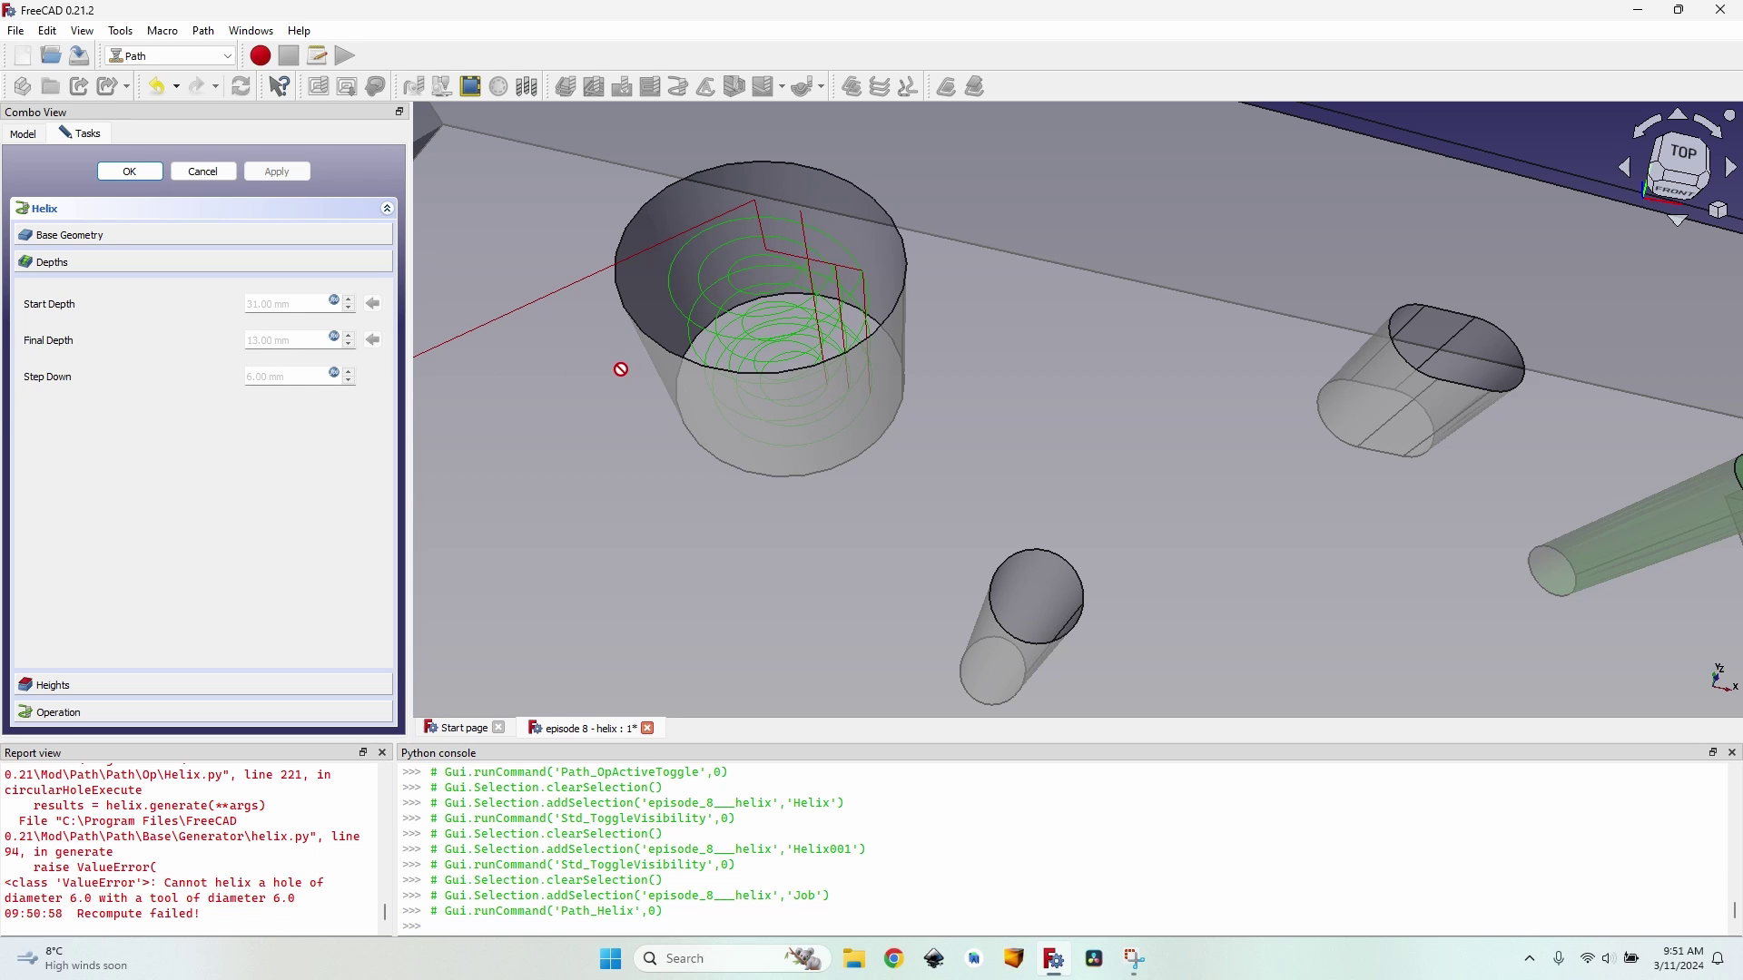
scroll(778, 318, down, 2)
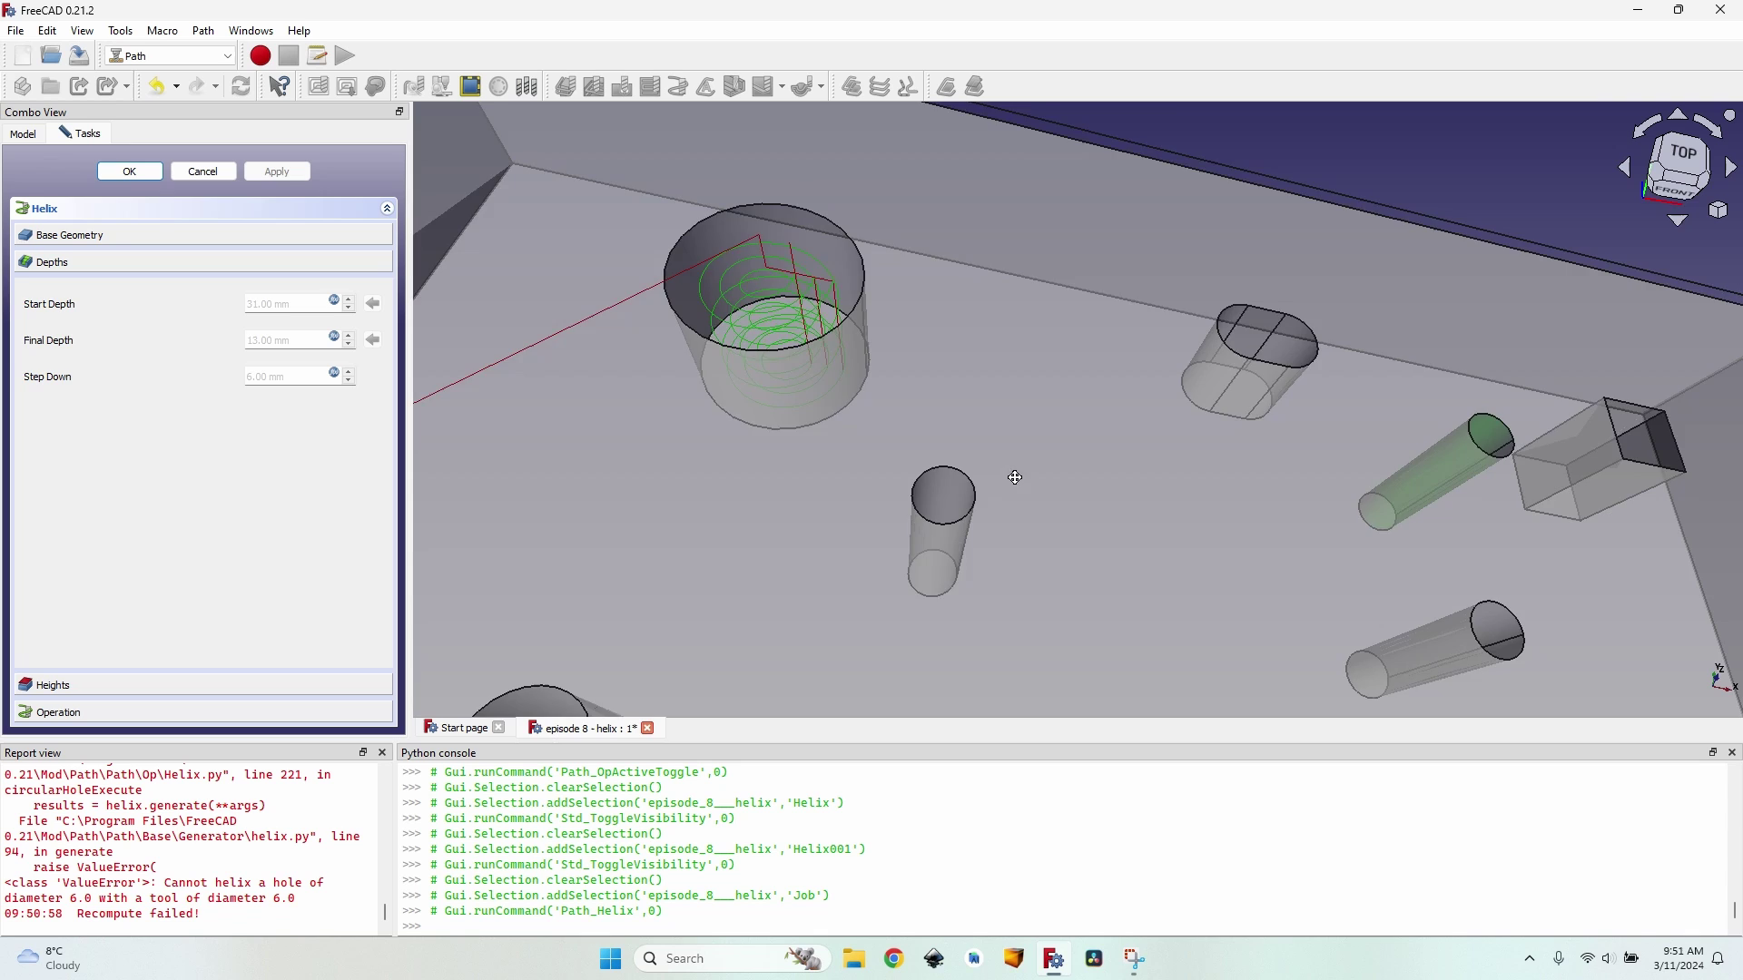
scroll(1016, 474, up, 1)
middle_drag(1016, 475, 981, 393)
Check the heights, leaving Safe Height 34.00 mm and Clearance Height 36.00 mm unchanged.
click(136, 685)
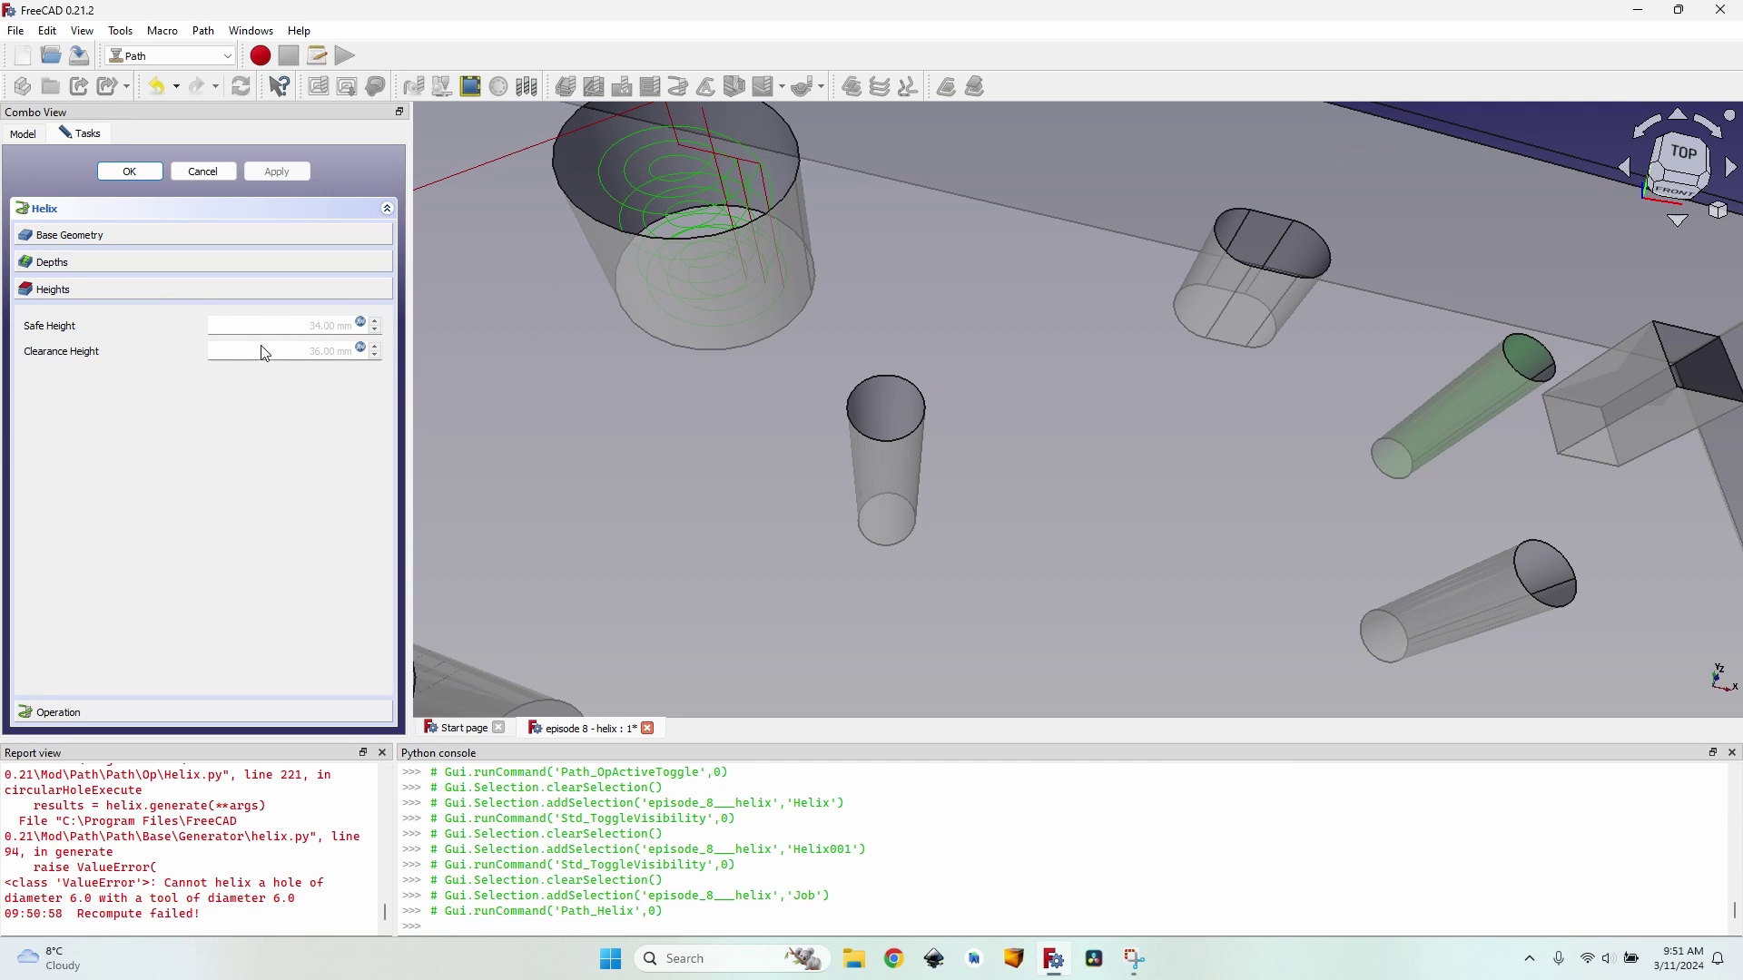
click(362, 323)
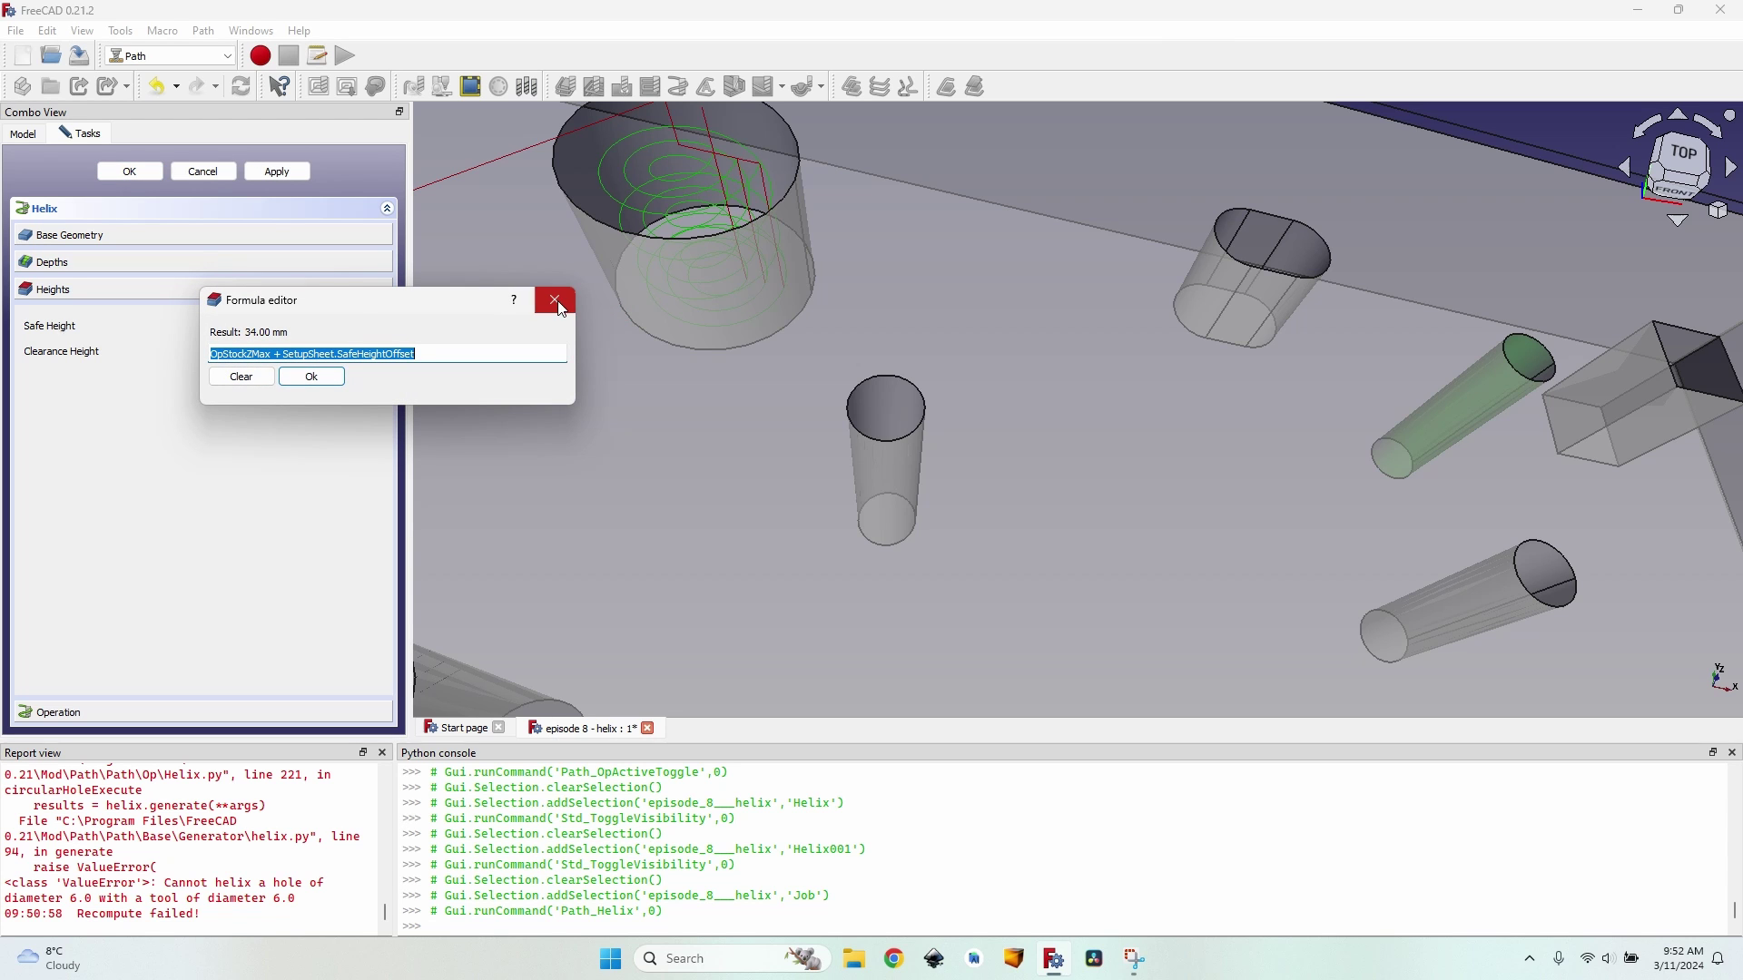
click(555, 299)
scroll(669, 408, down, 5)
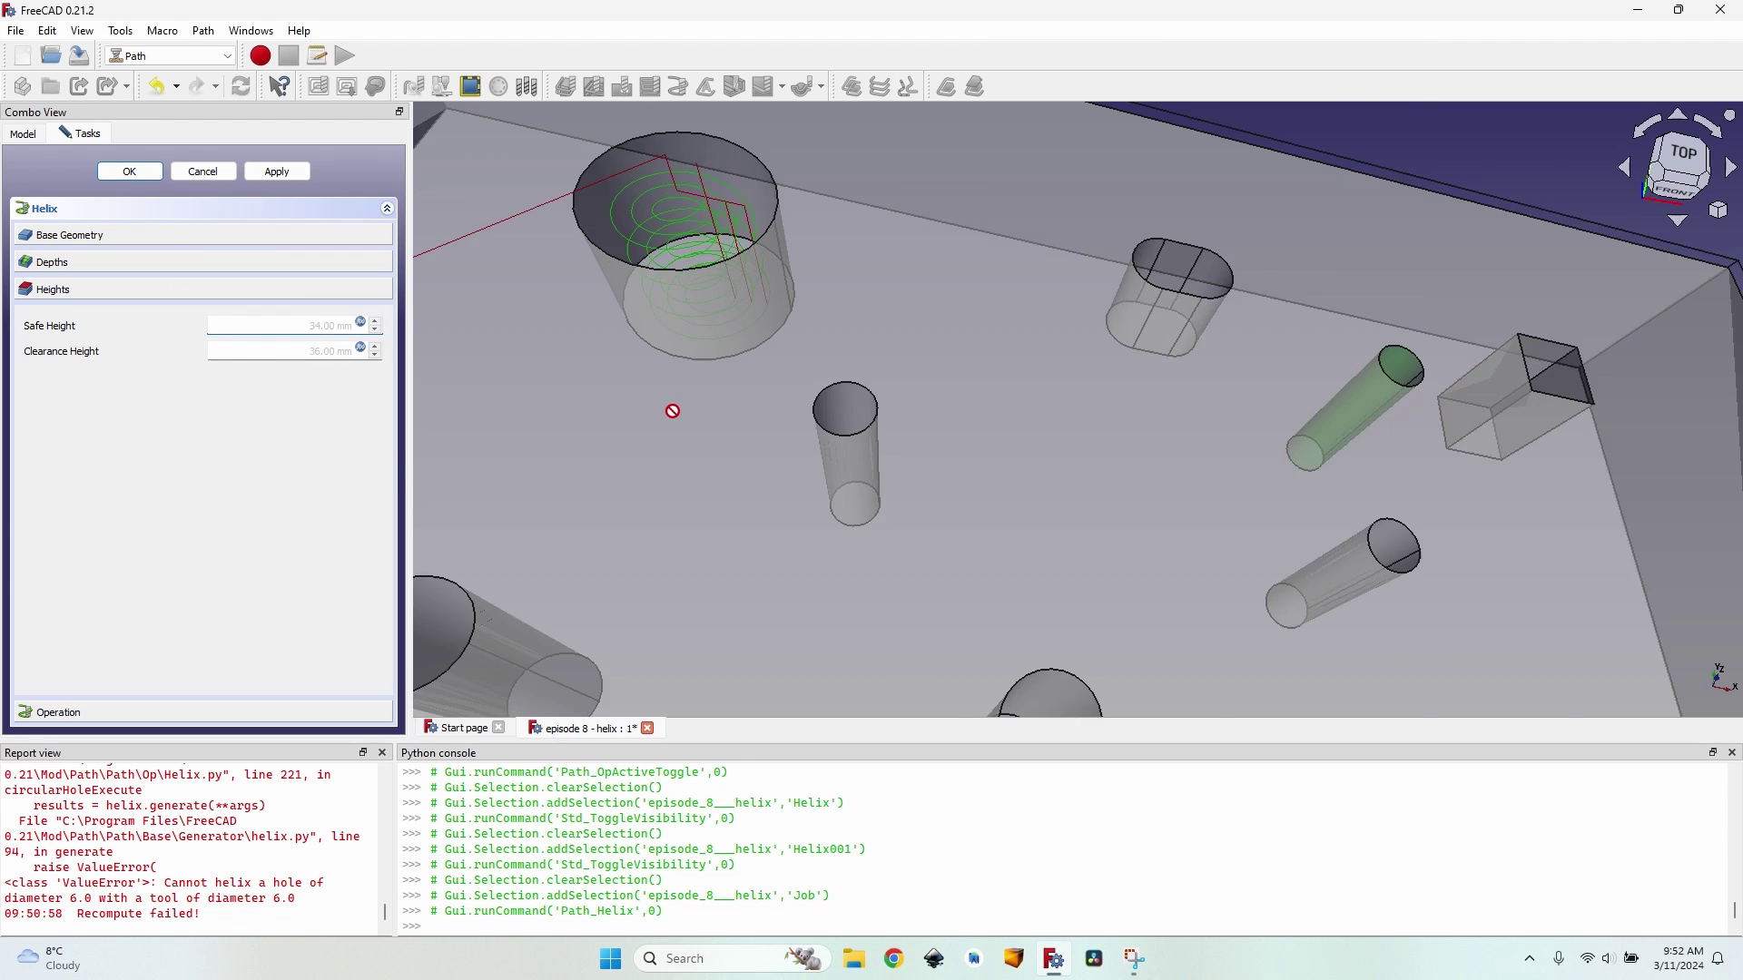
middle_drag(773, 479, 1068, 351)
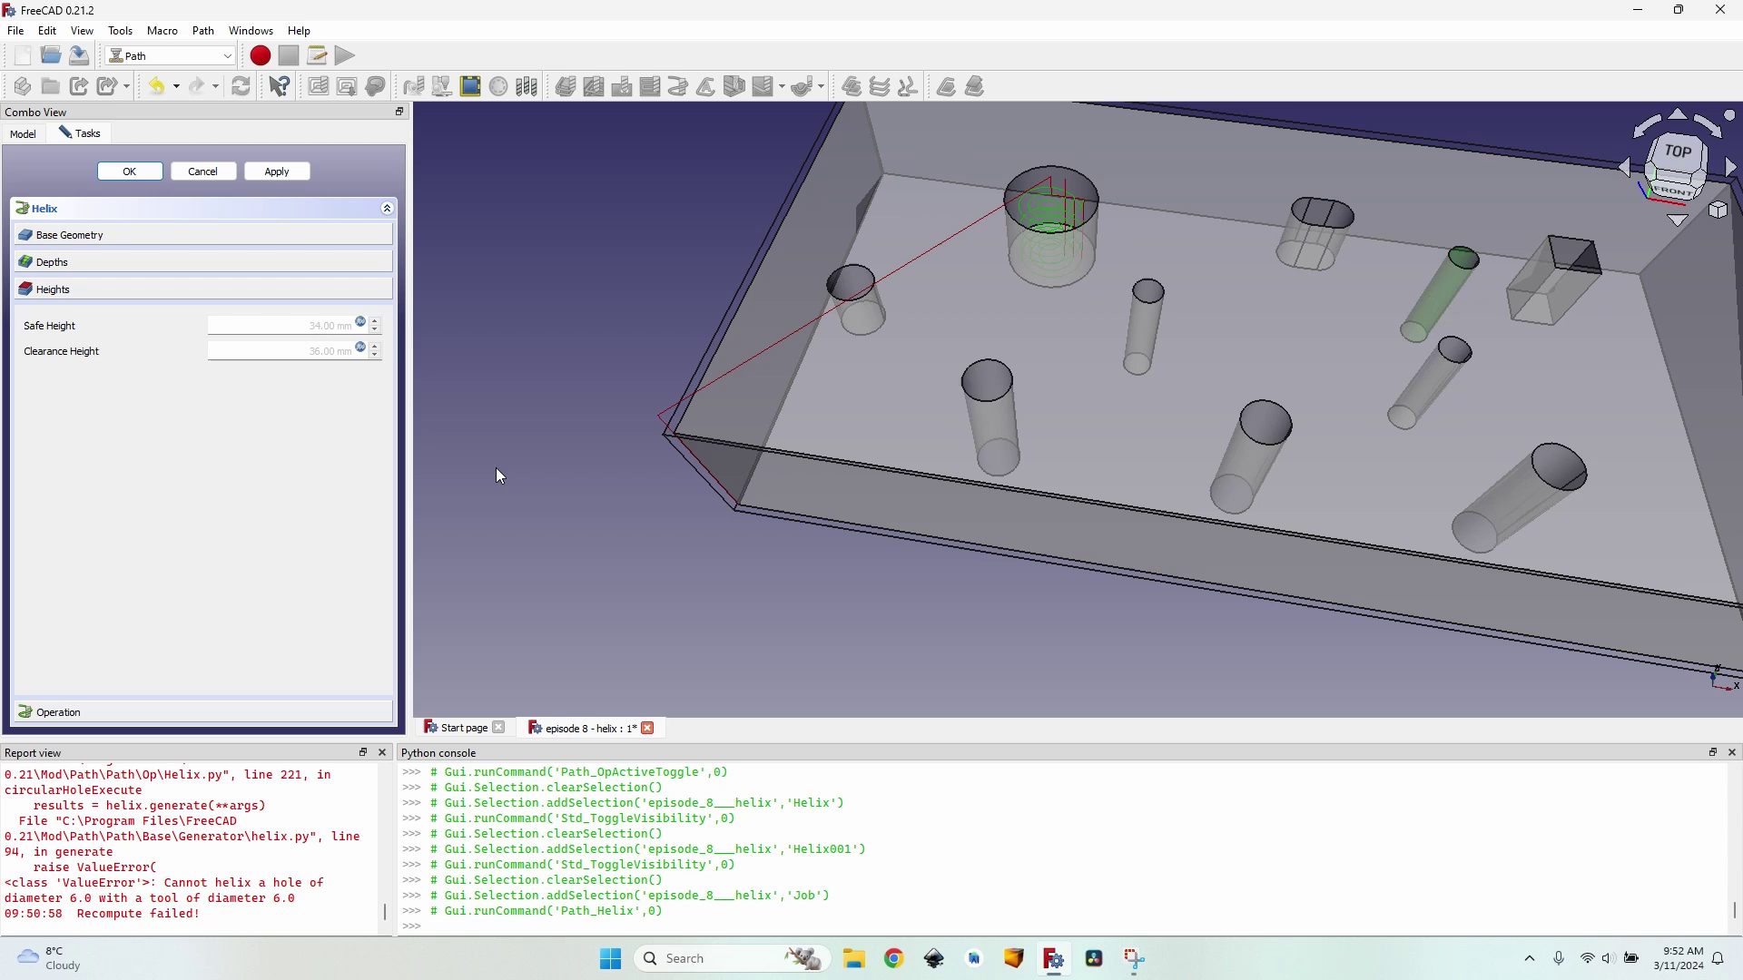
middle_drag(997, 425, 808, 384)
Review tool and direction settings, leaving coolant at None and start from Outside.
middle_drag(1054, 280, 835, 325)
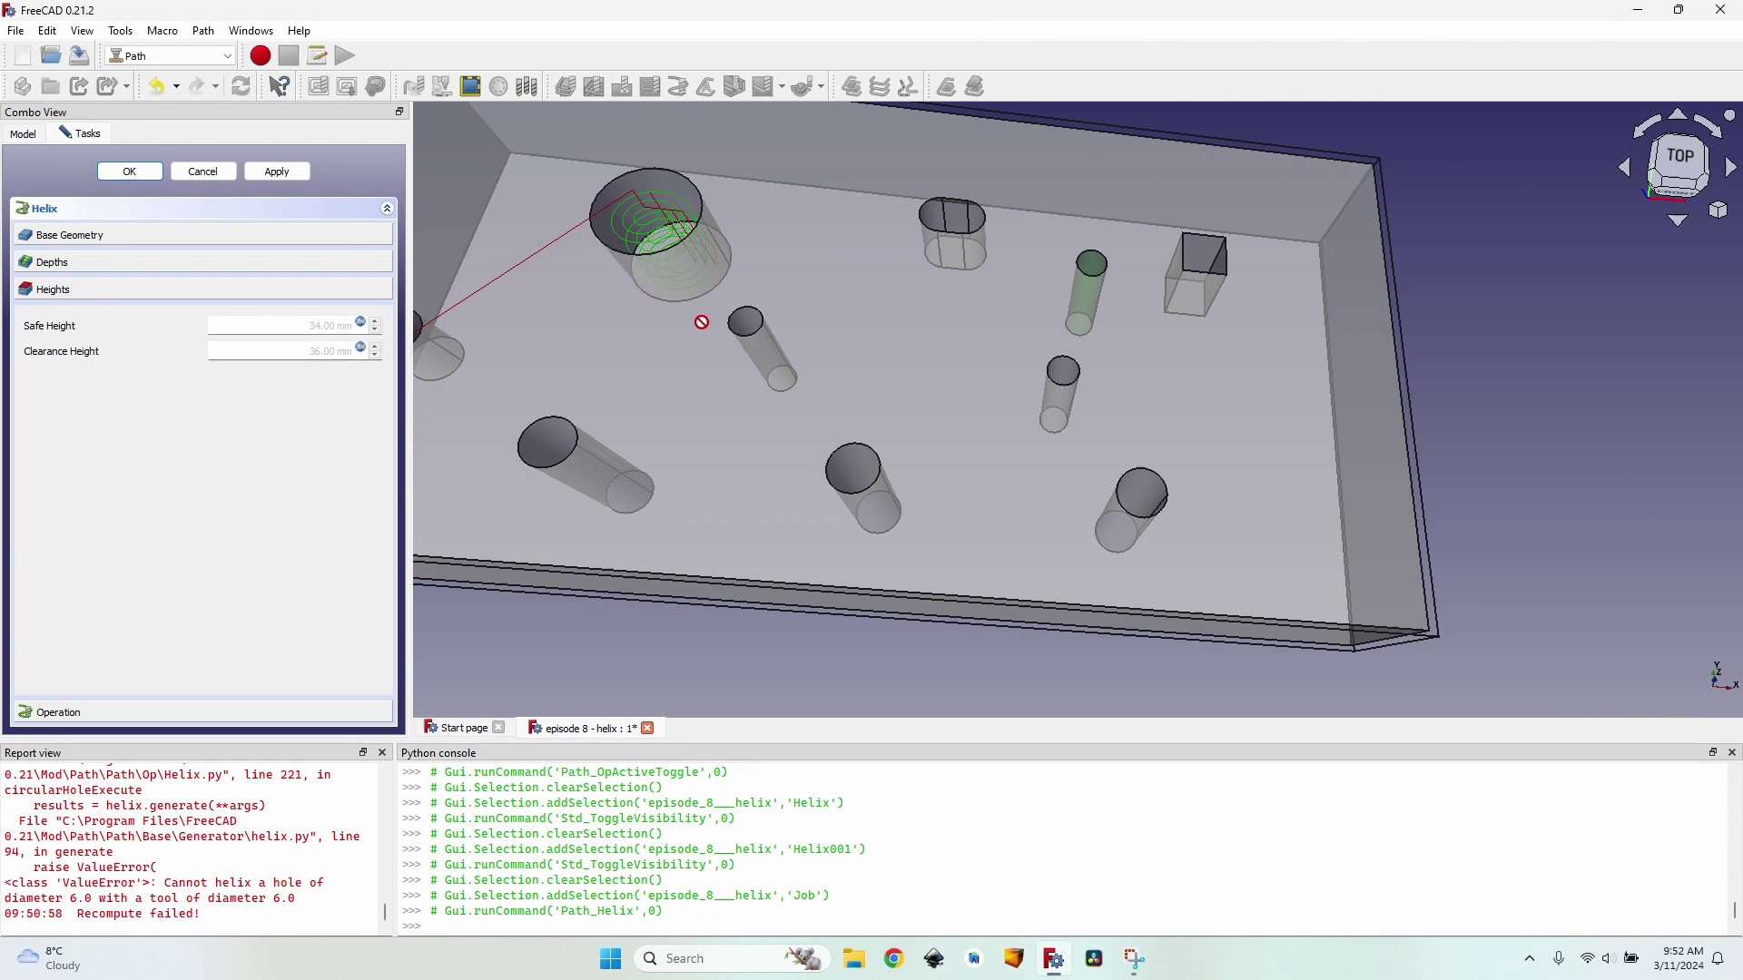
middle_drag(703, 323, 853, 350)
click(100, 712)
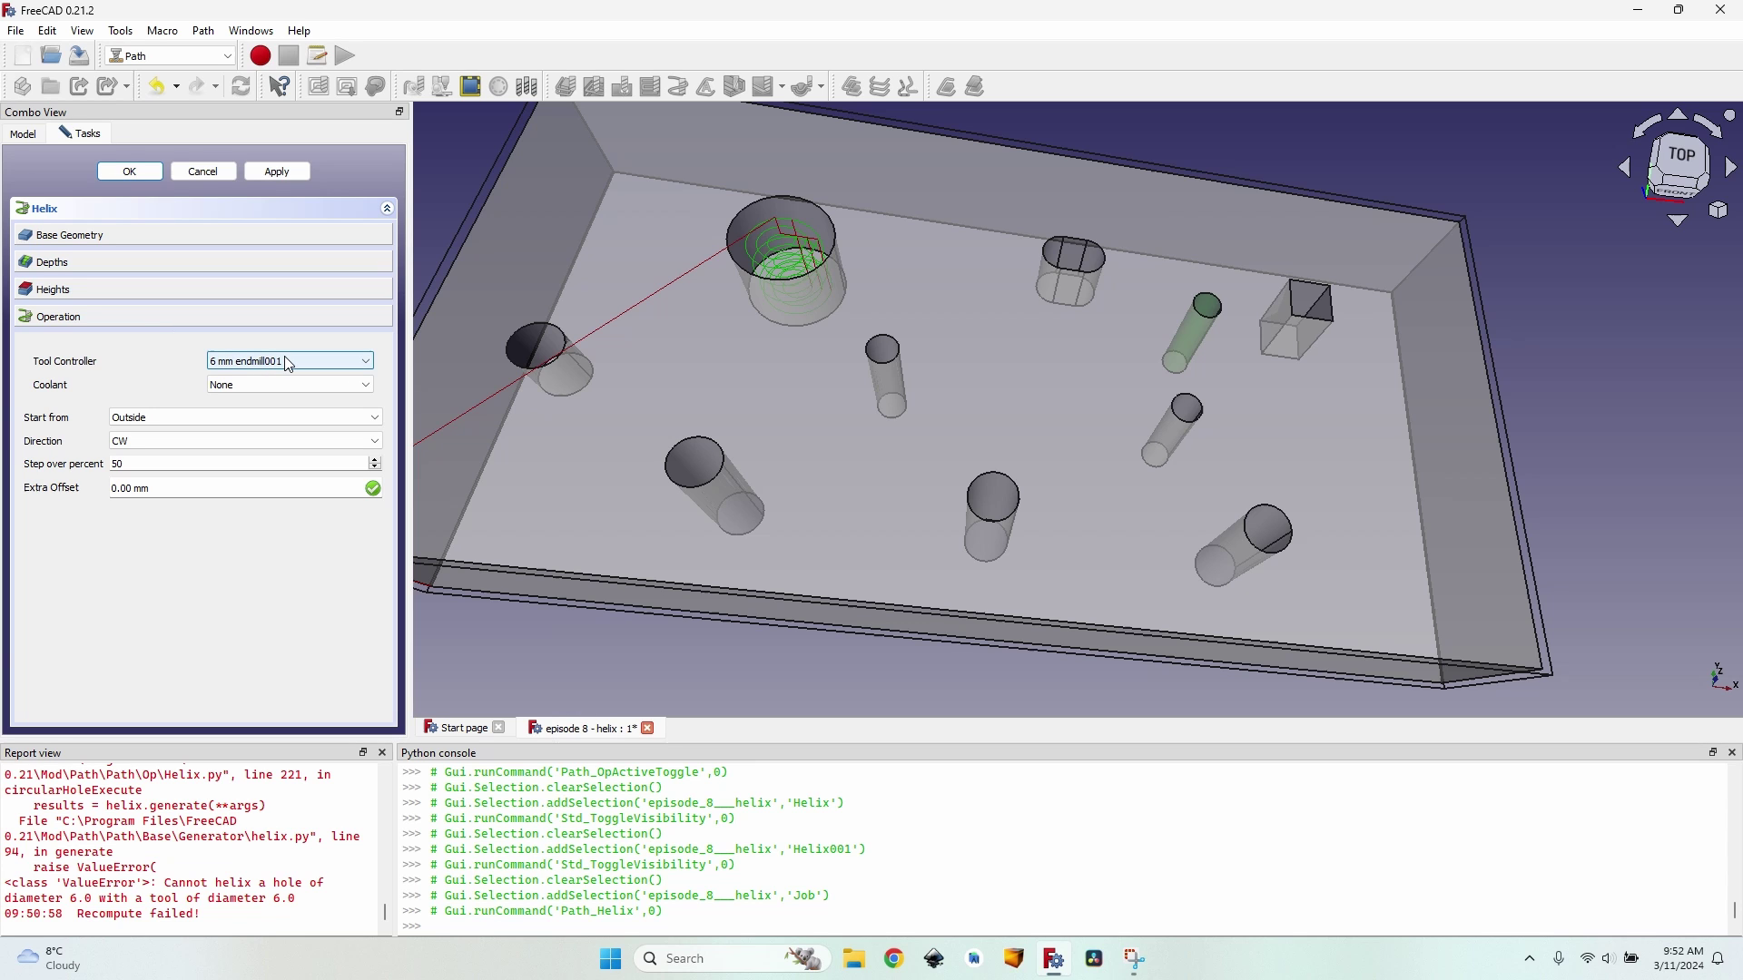
click(272, 390)
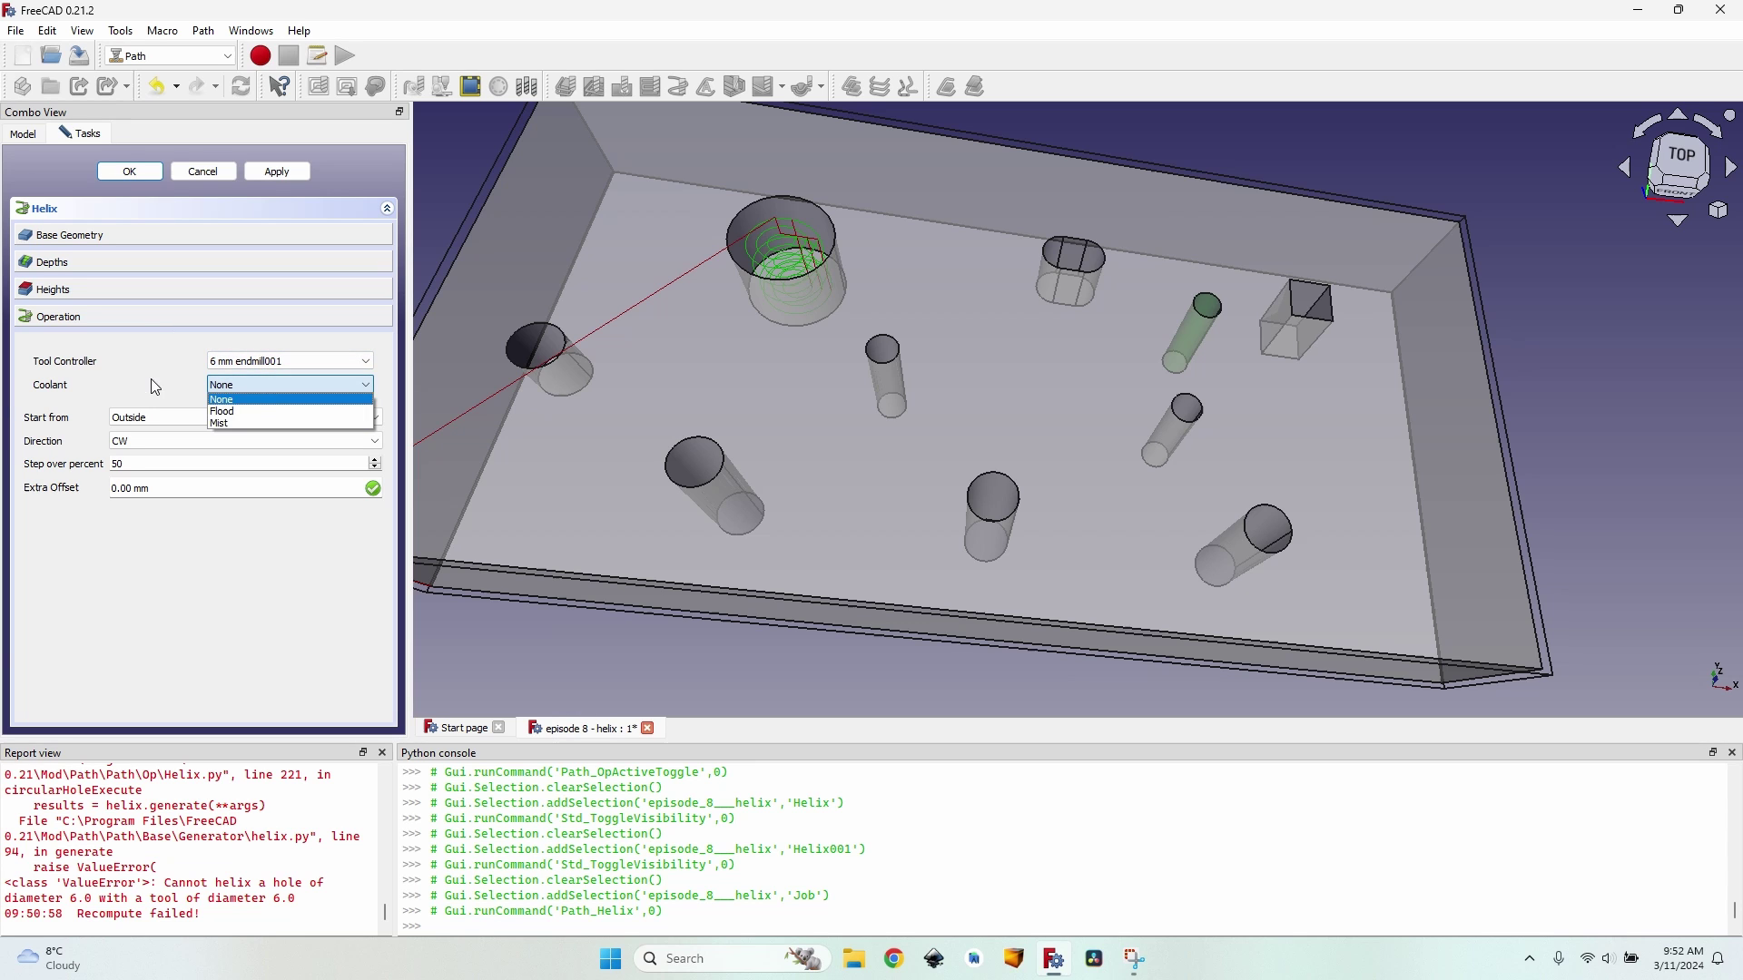
click(150, 379)
scroll(803, 142, up, 5)
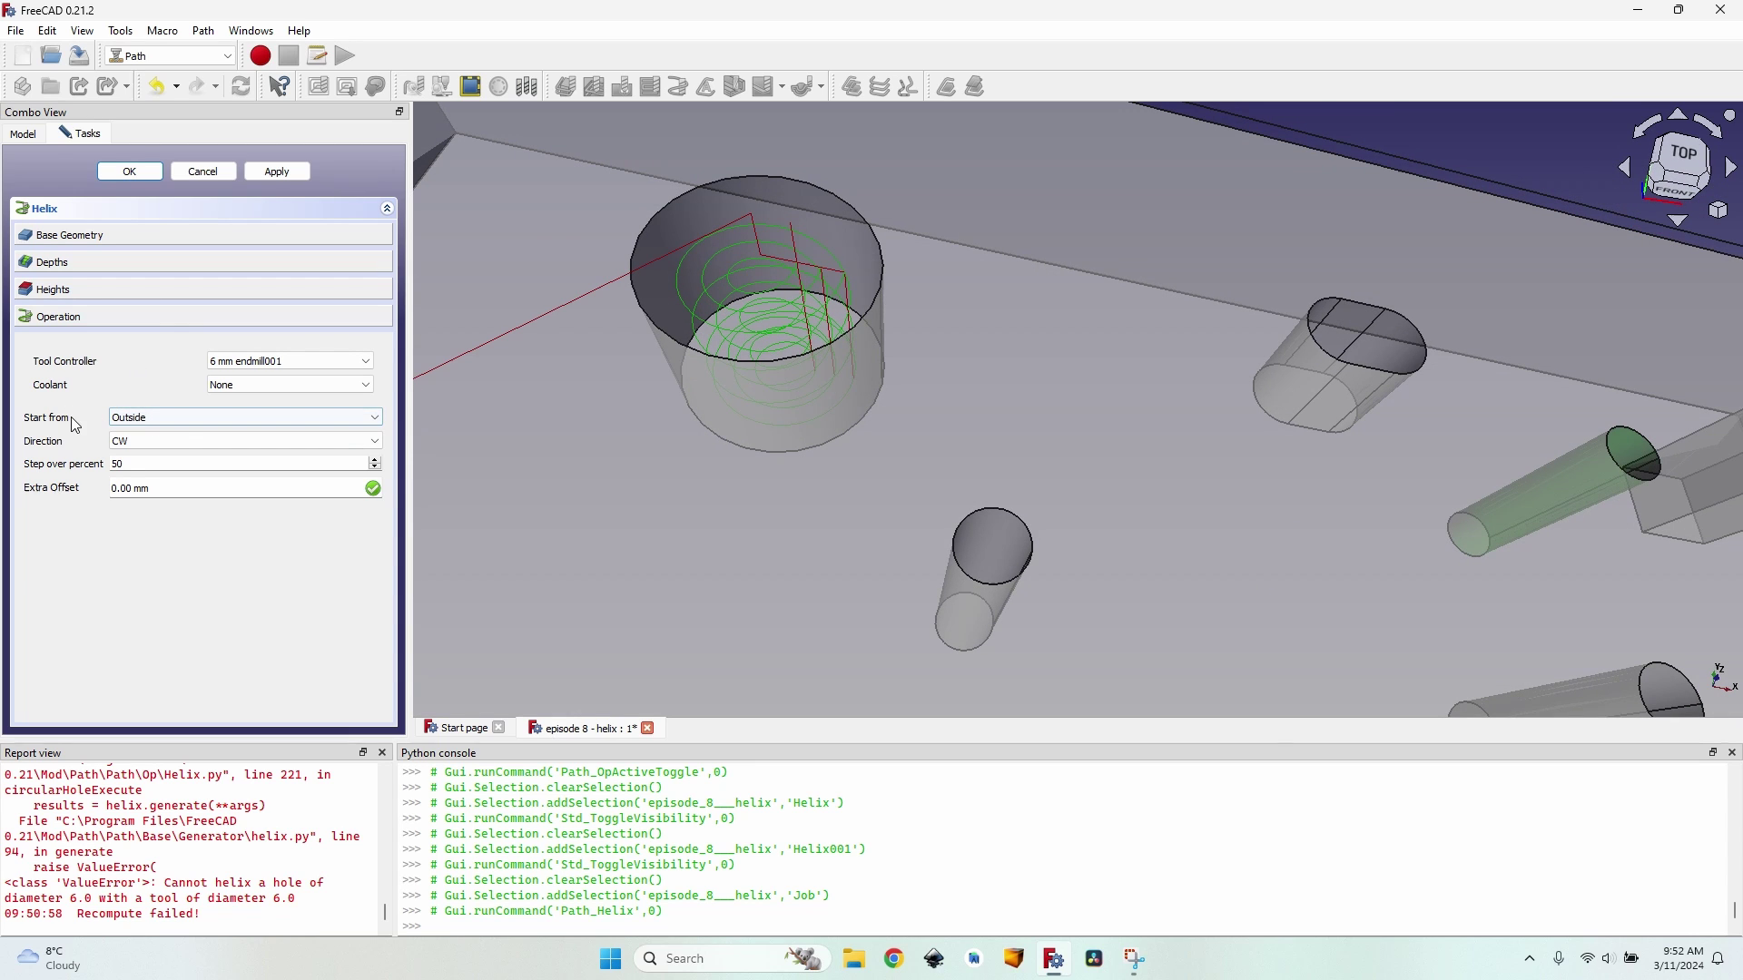
click(166, 422)
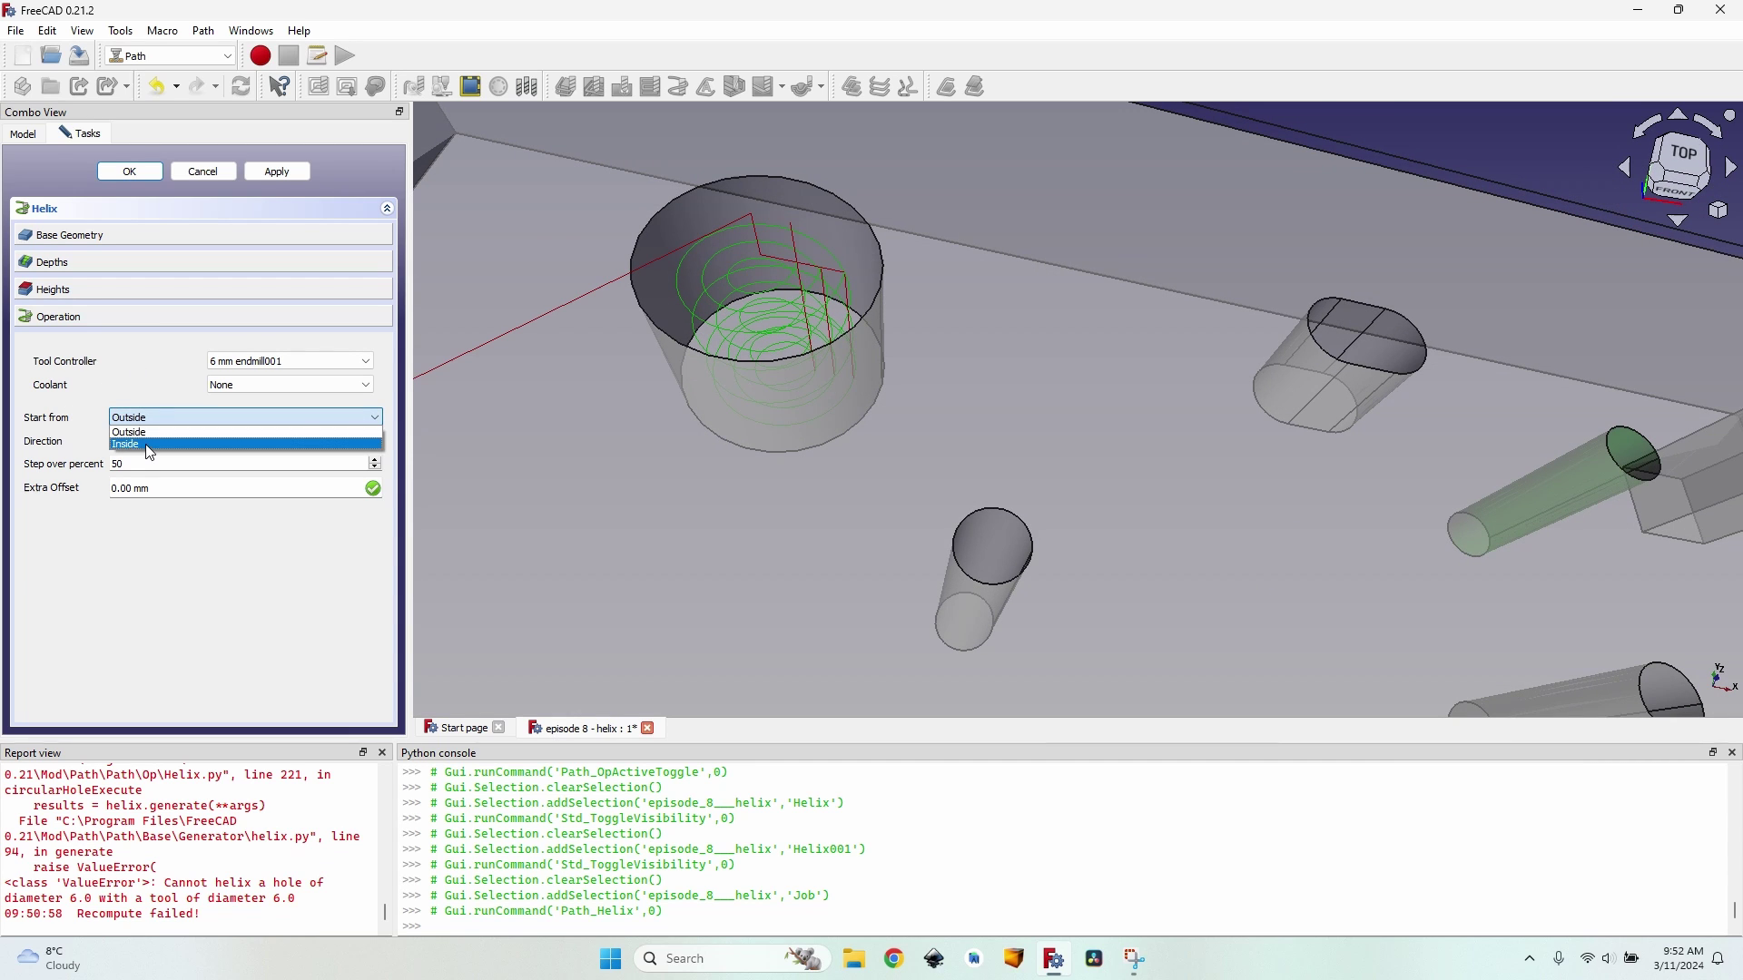
click(161, 420)
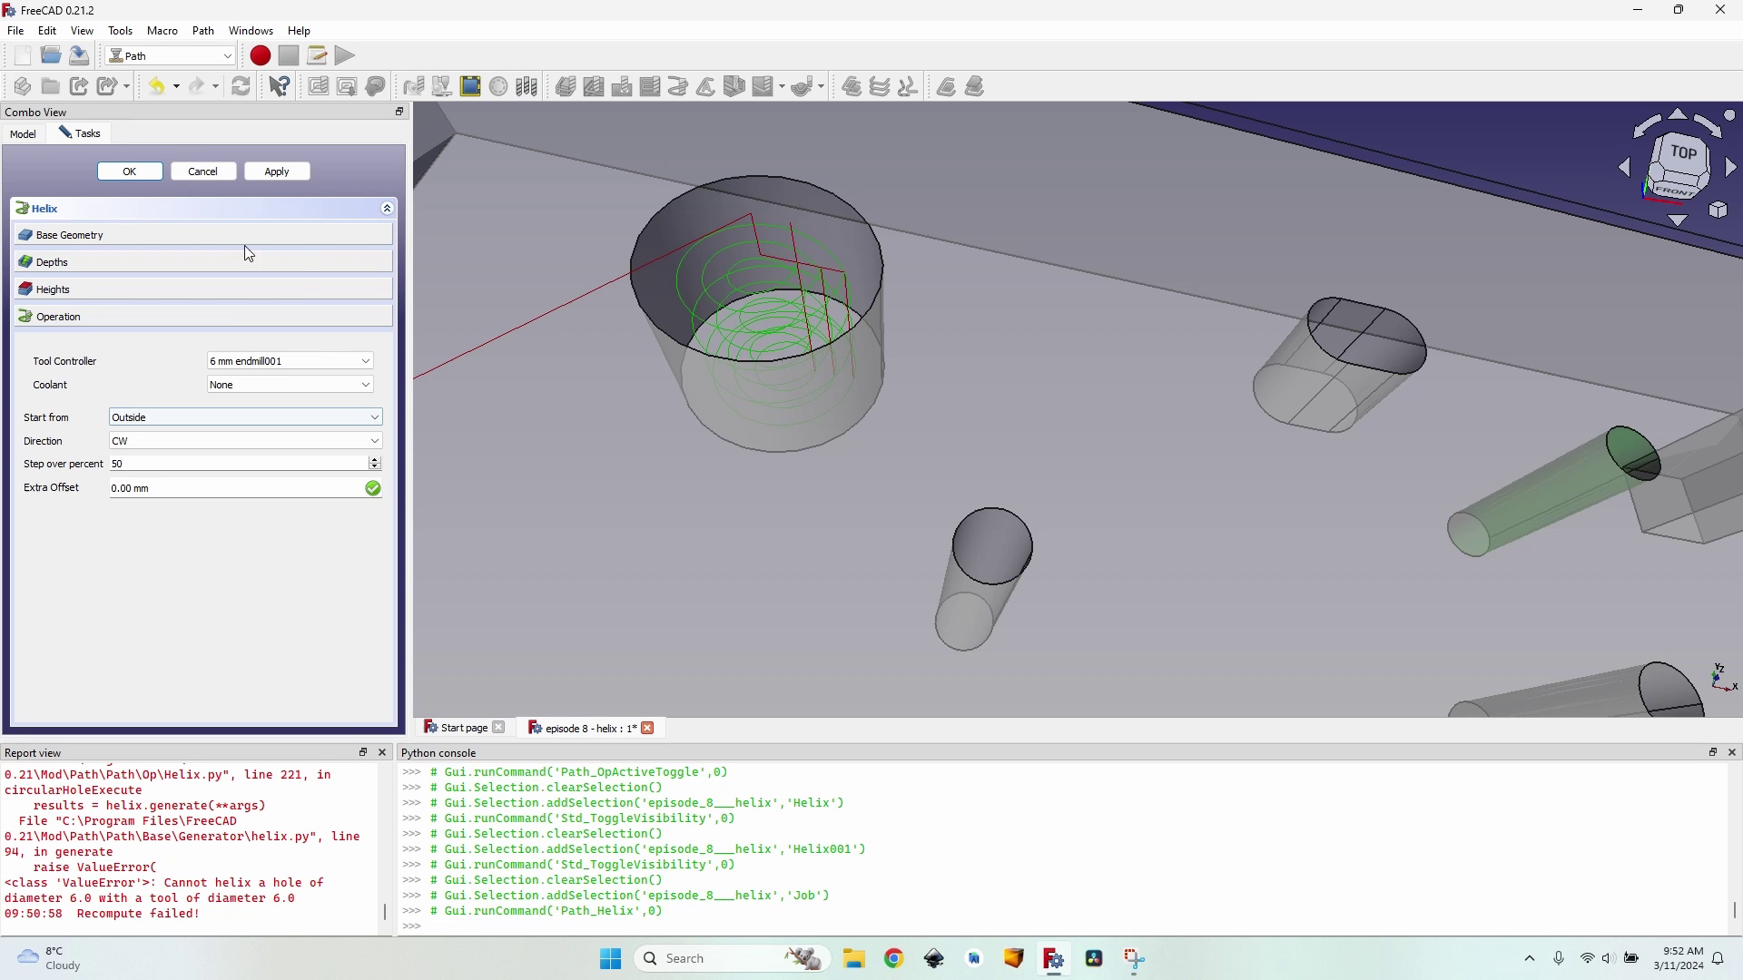
Inspect the helix path in the large hole, then accept to create Helix002.
scroll(729, 296, up, 8)
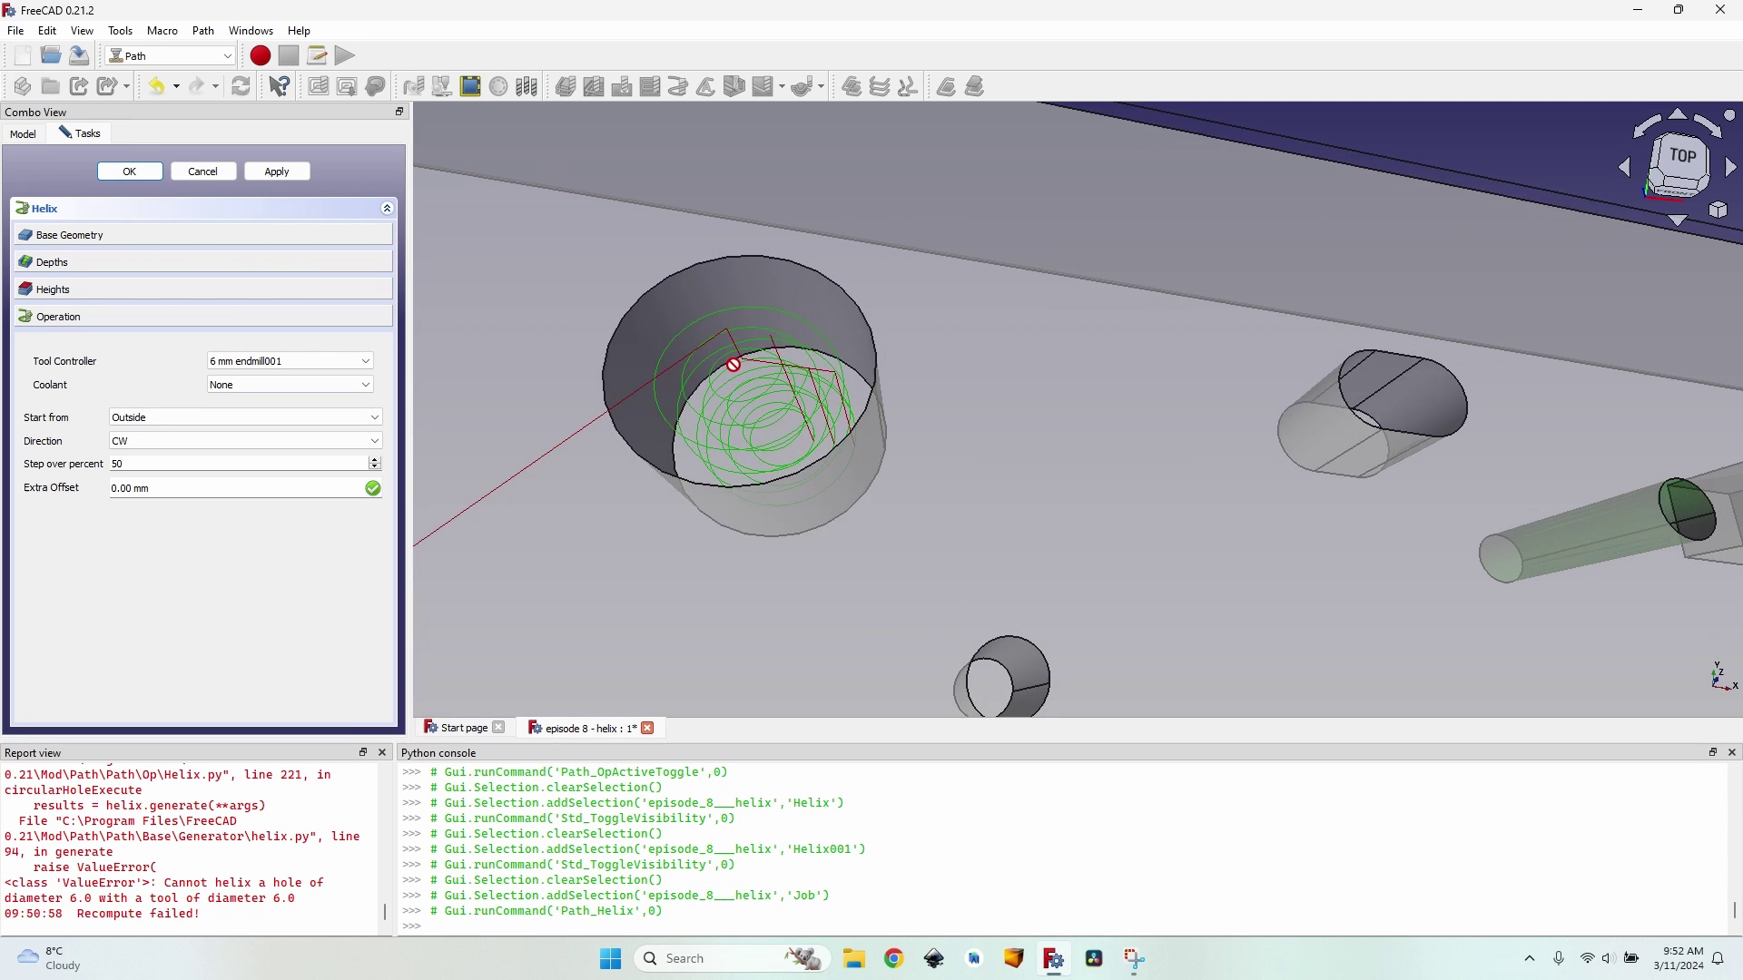
middle_drag(744, 405, 735, 363)
scroll(1027, 486, down, 5)
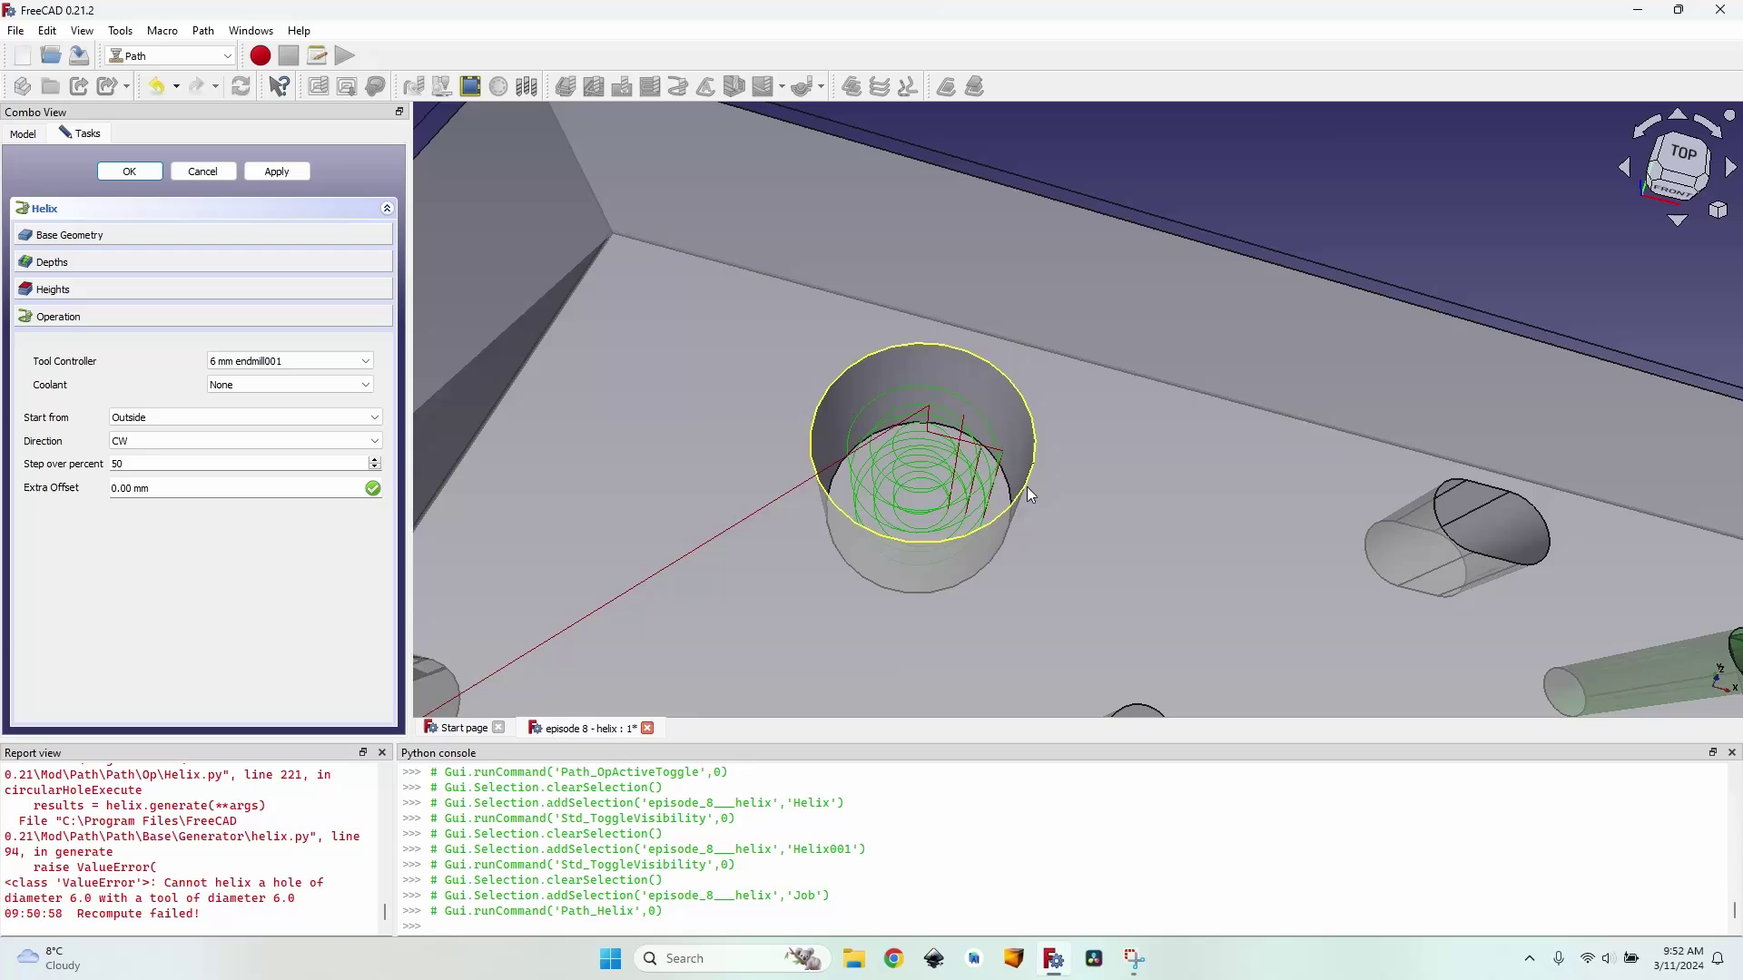
middle_drag(1027, 487, 1006, 417)
scroll(981, 409, up, 5)
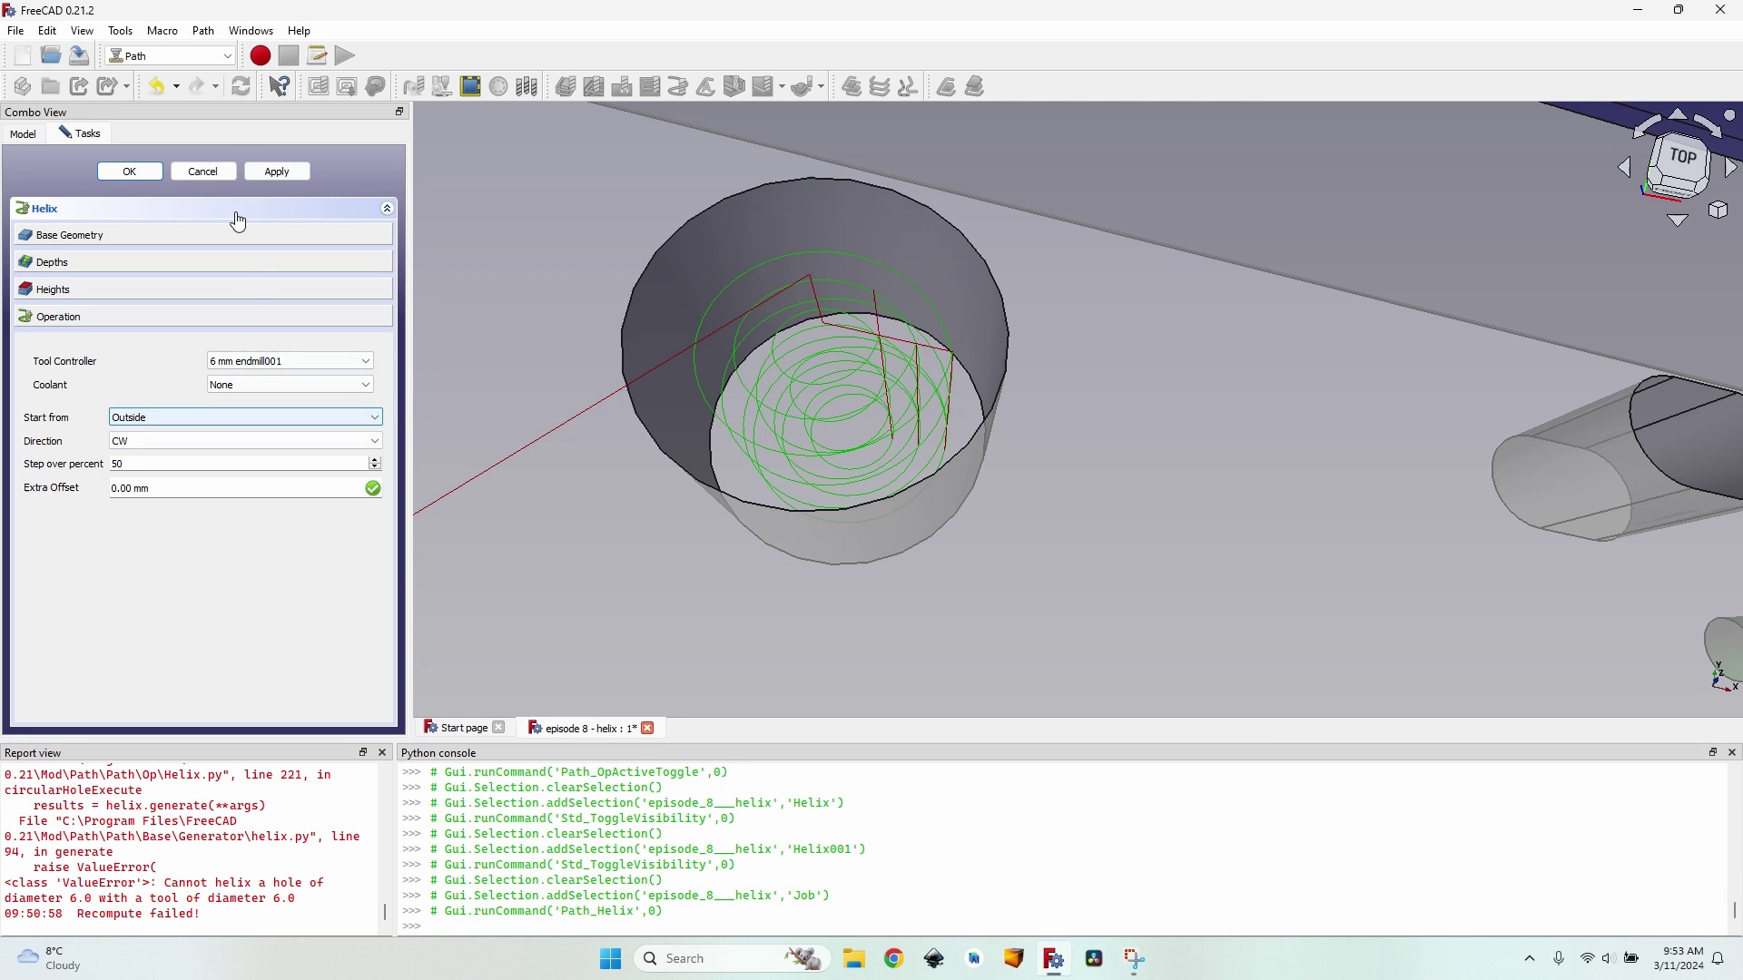
click(127, 172)
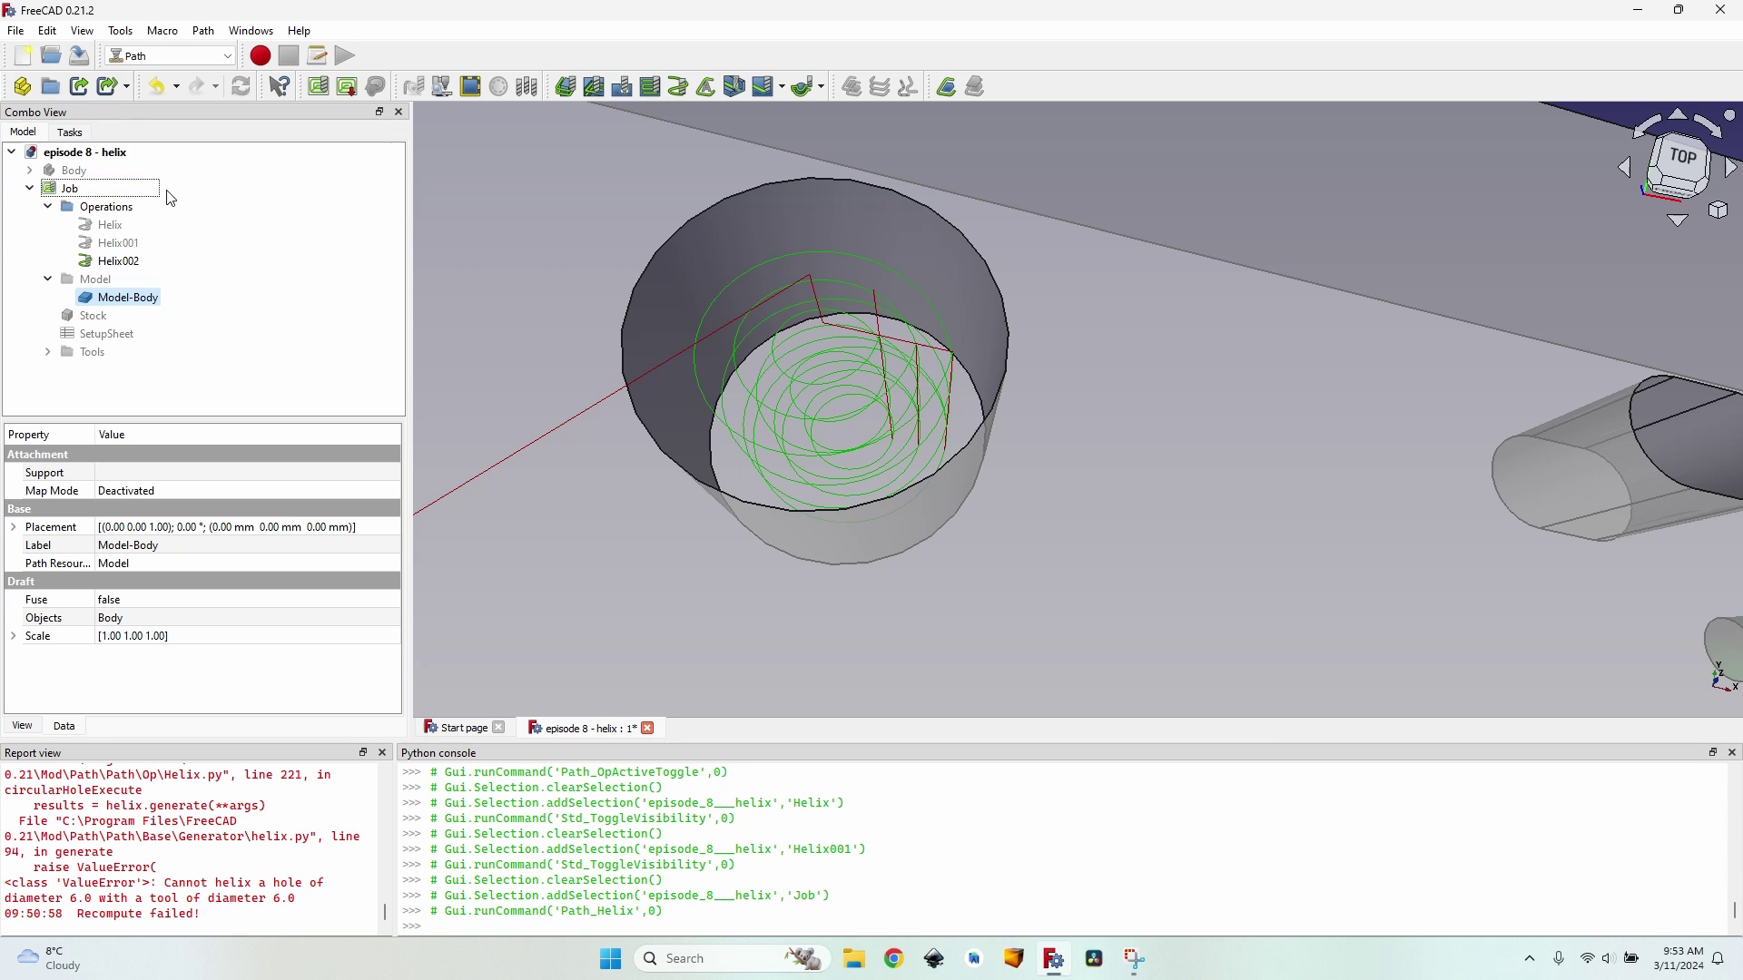
Deactivate the Helix and Helix001 operations.
click(114, 225)
click(498, 86)
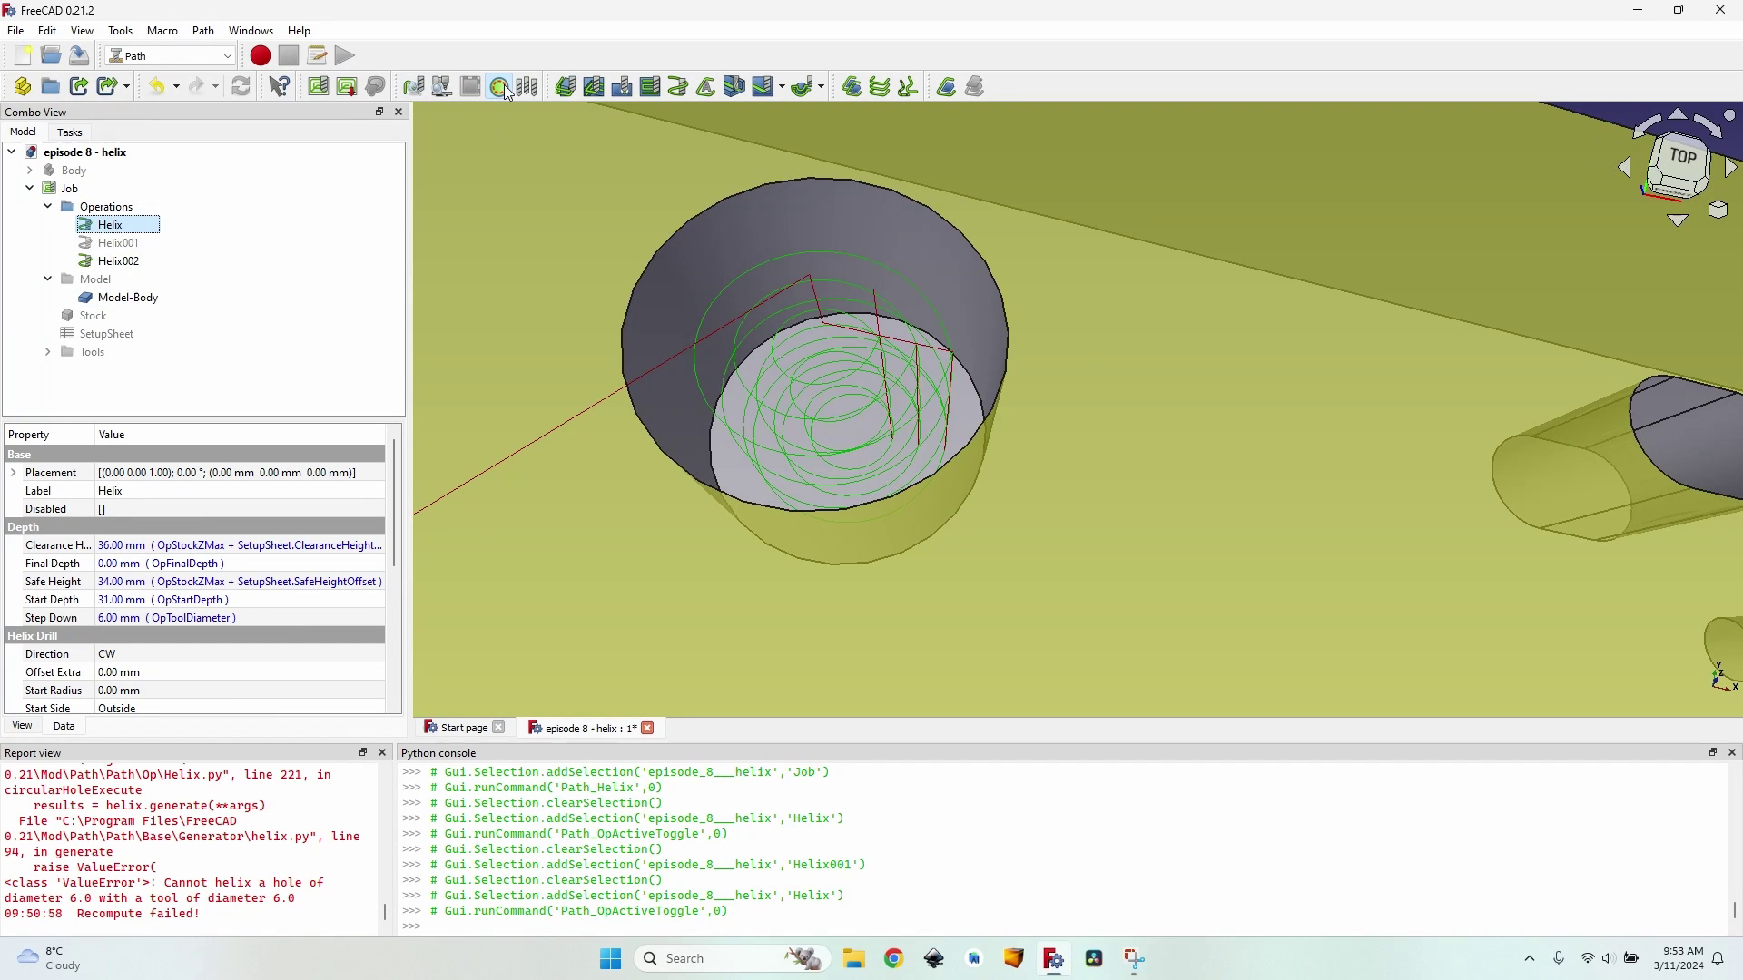
click(503, 85)
click(139, 244)
click(503, 89)
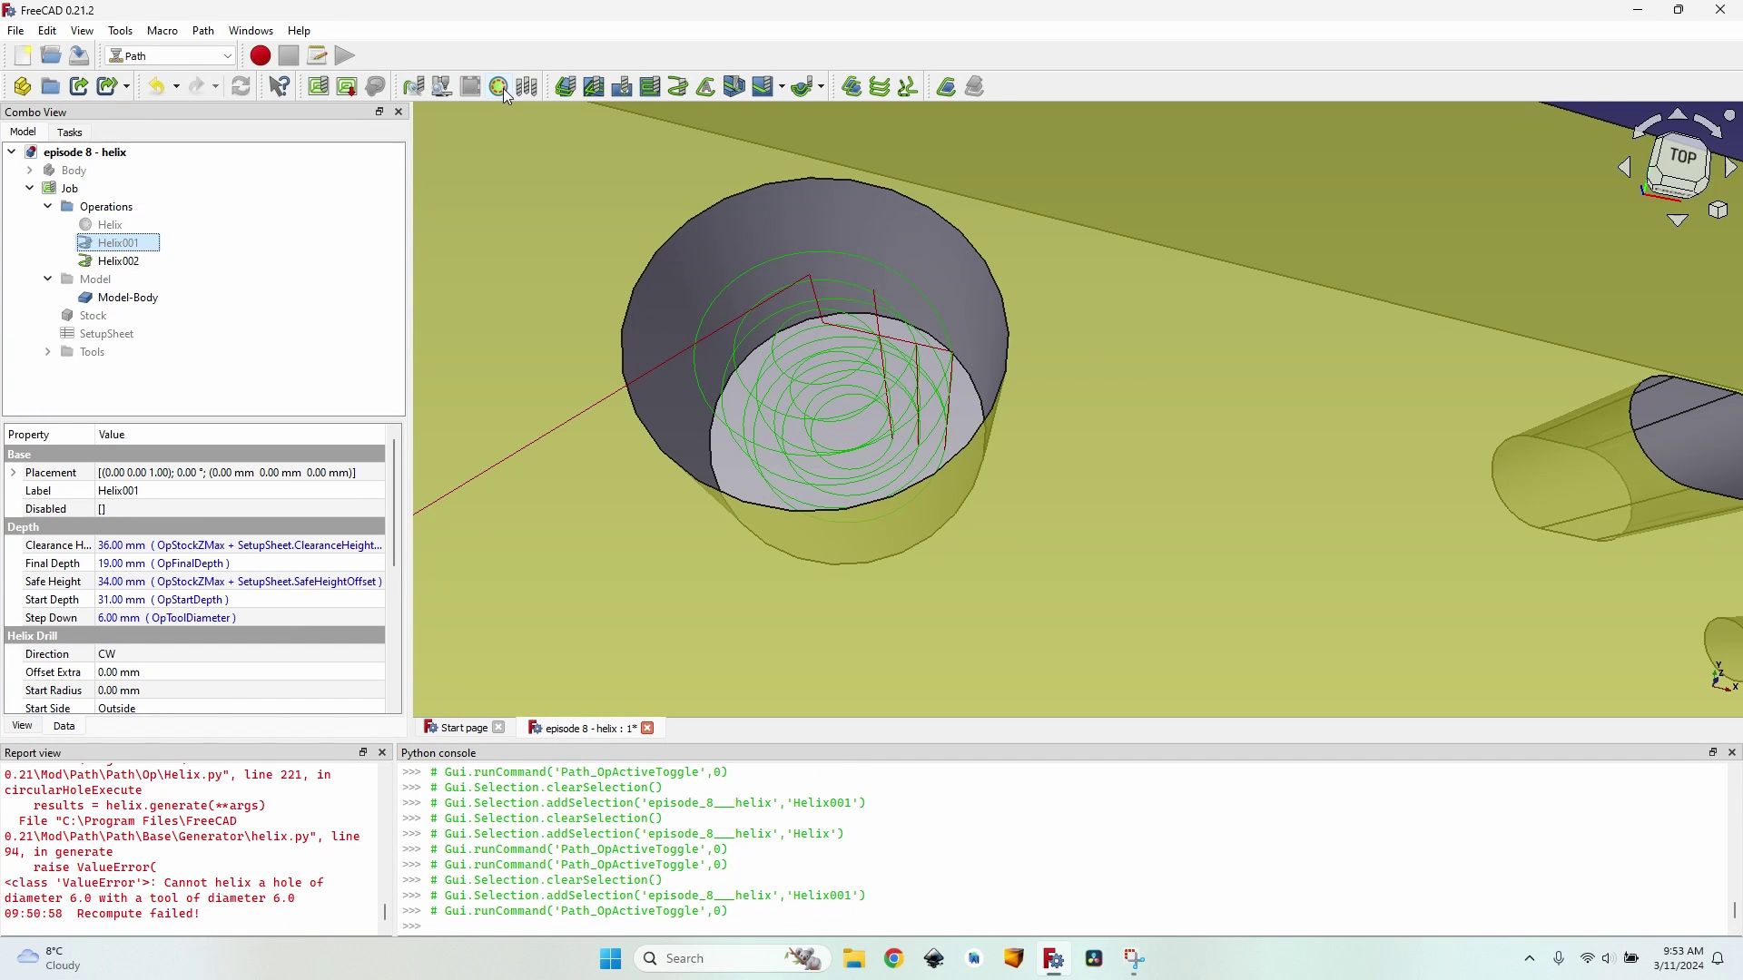
click(500, 87)
click(500, 87)
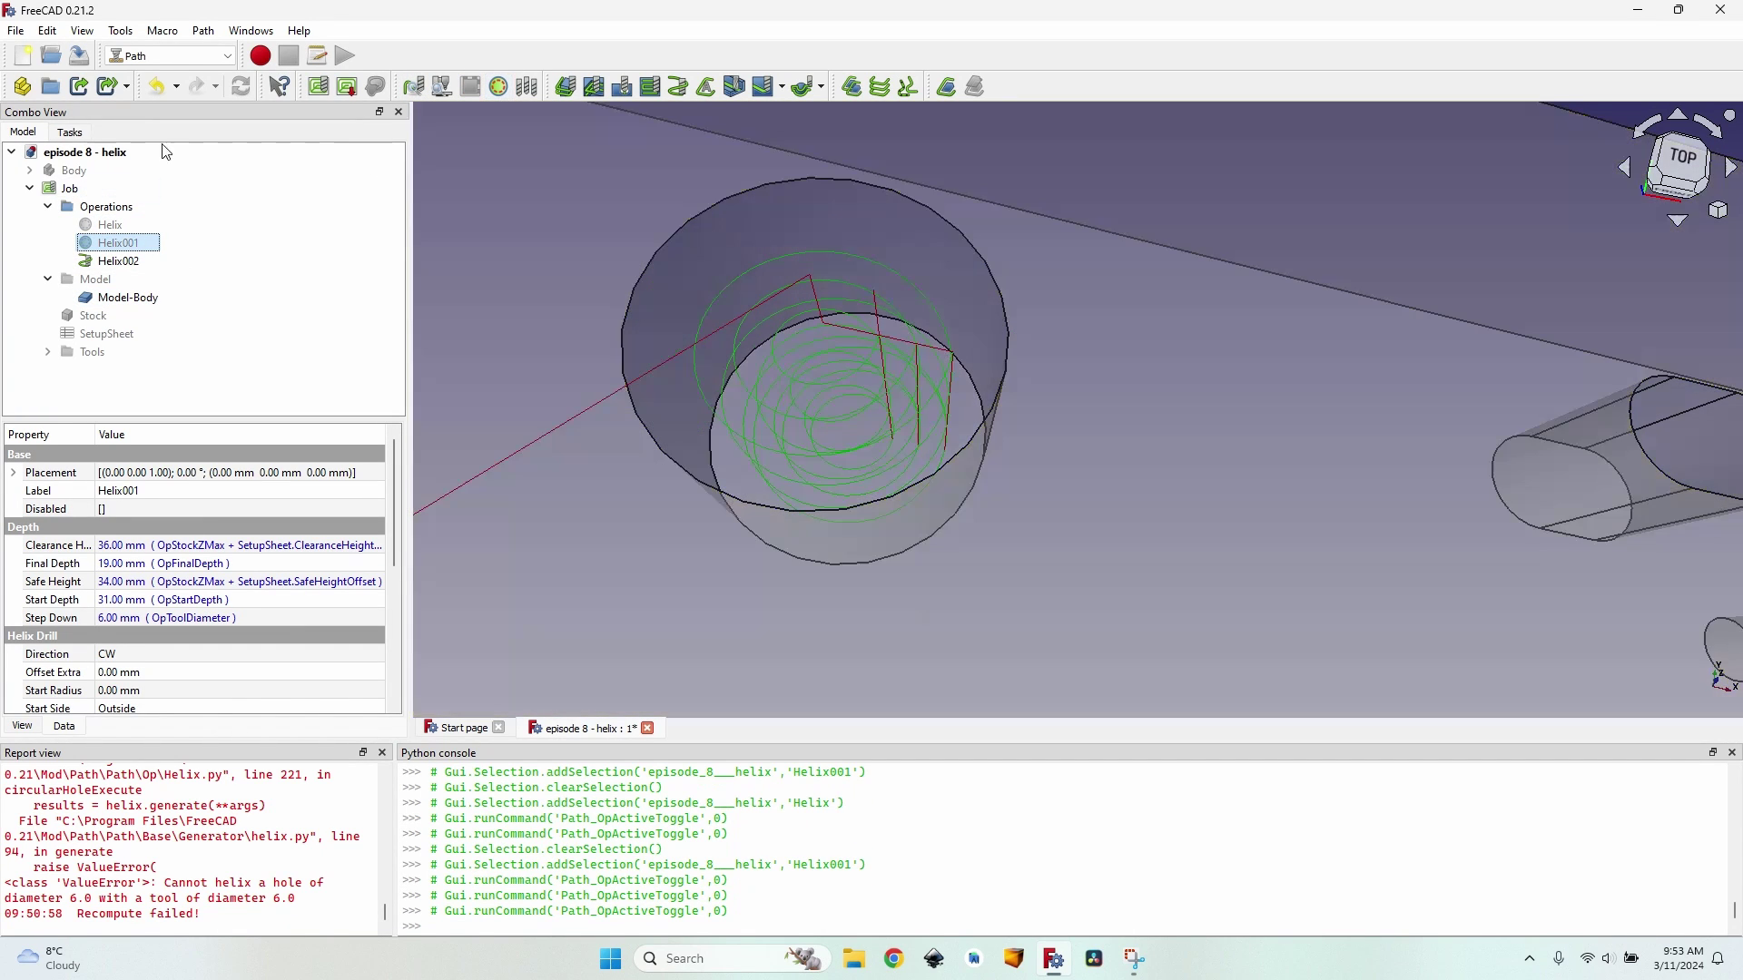
Run the Path Simulator on the Job to watch Helix002 mill the hole.
click(113, 190)
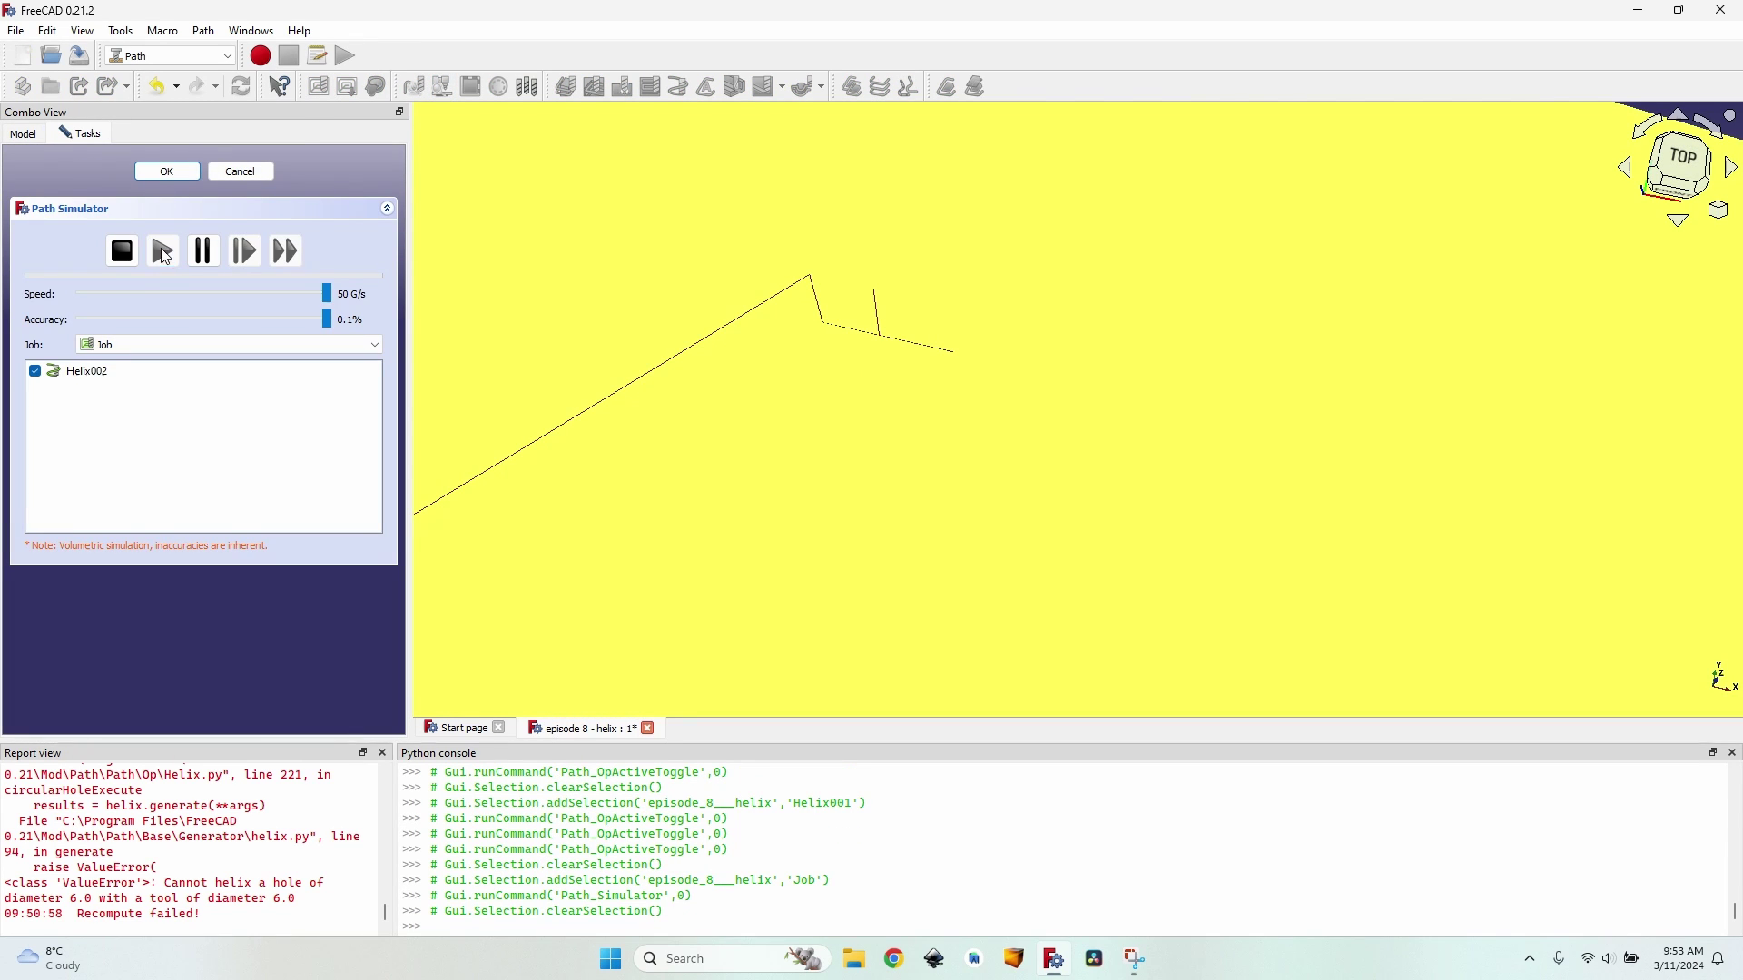
click(163, 251)
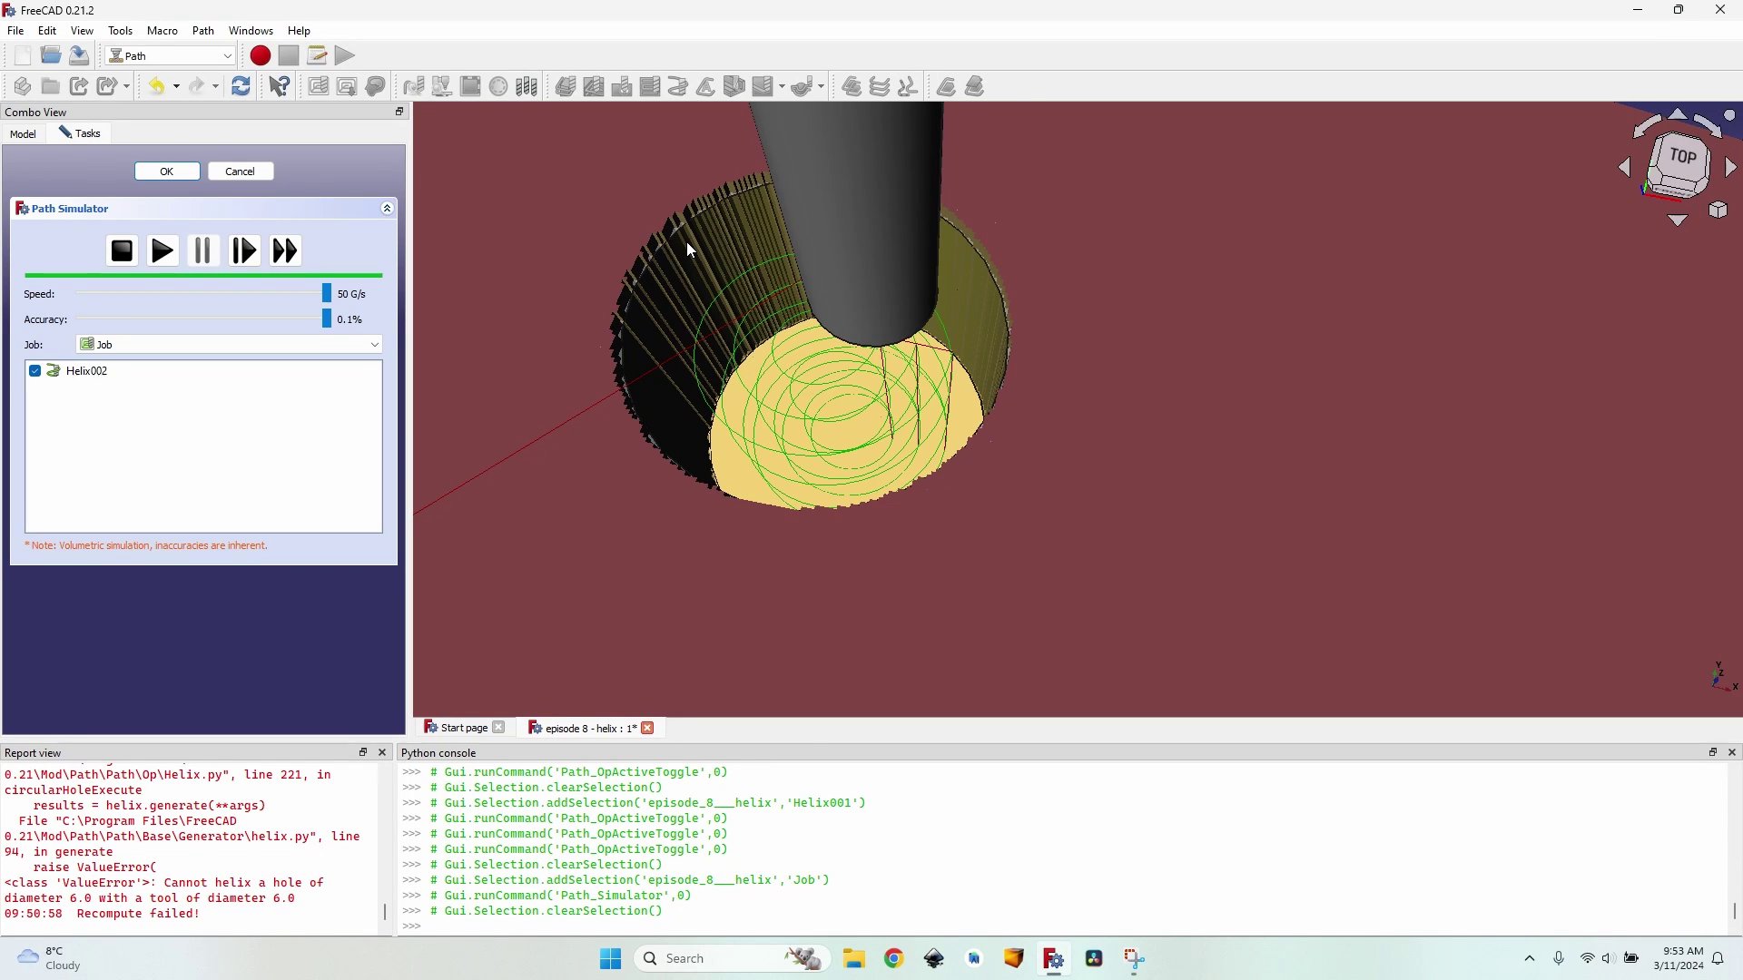
click(164, 253)
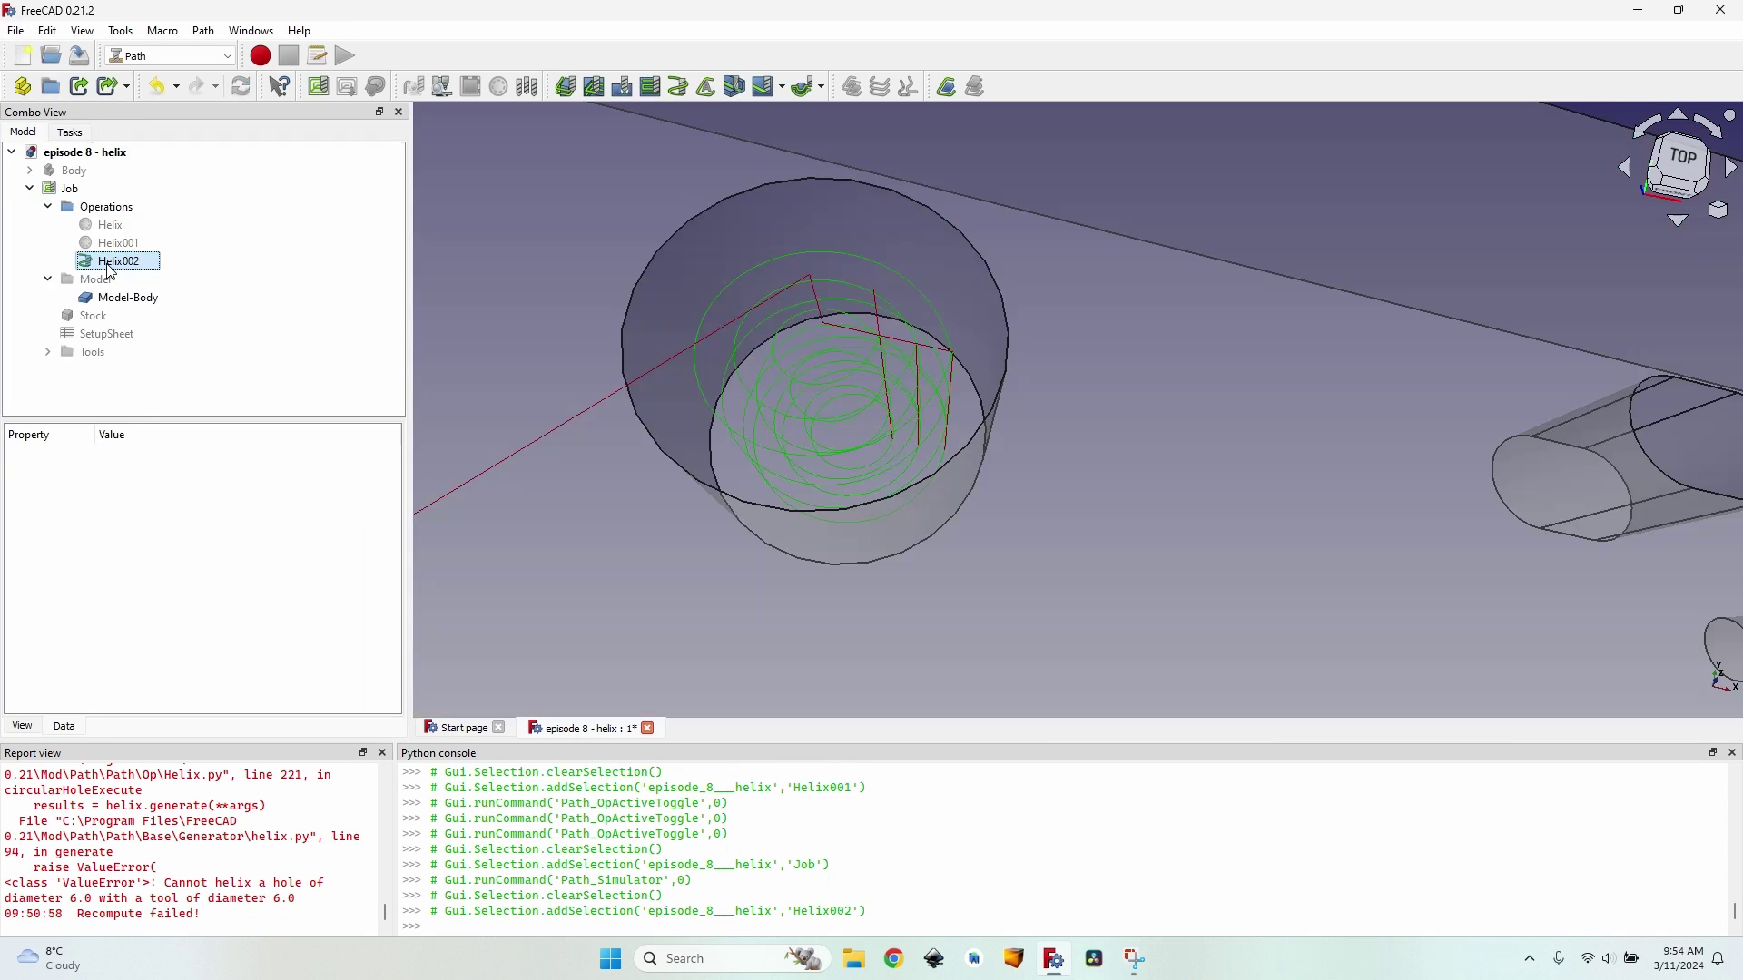
Change Helix002 to start from Inside and accept the edit.
double_click(113, 260)
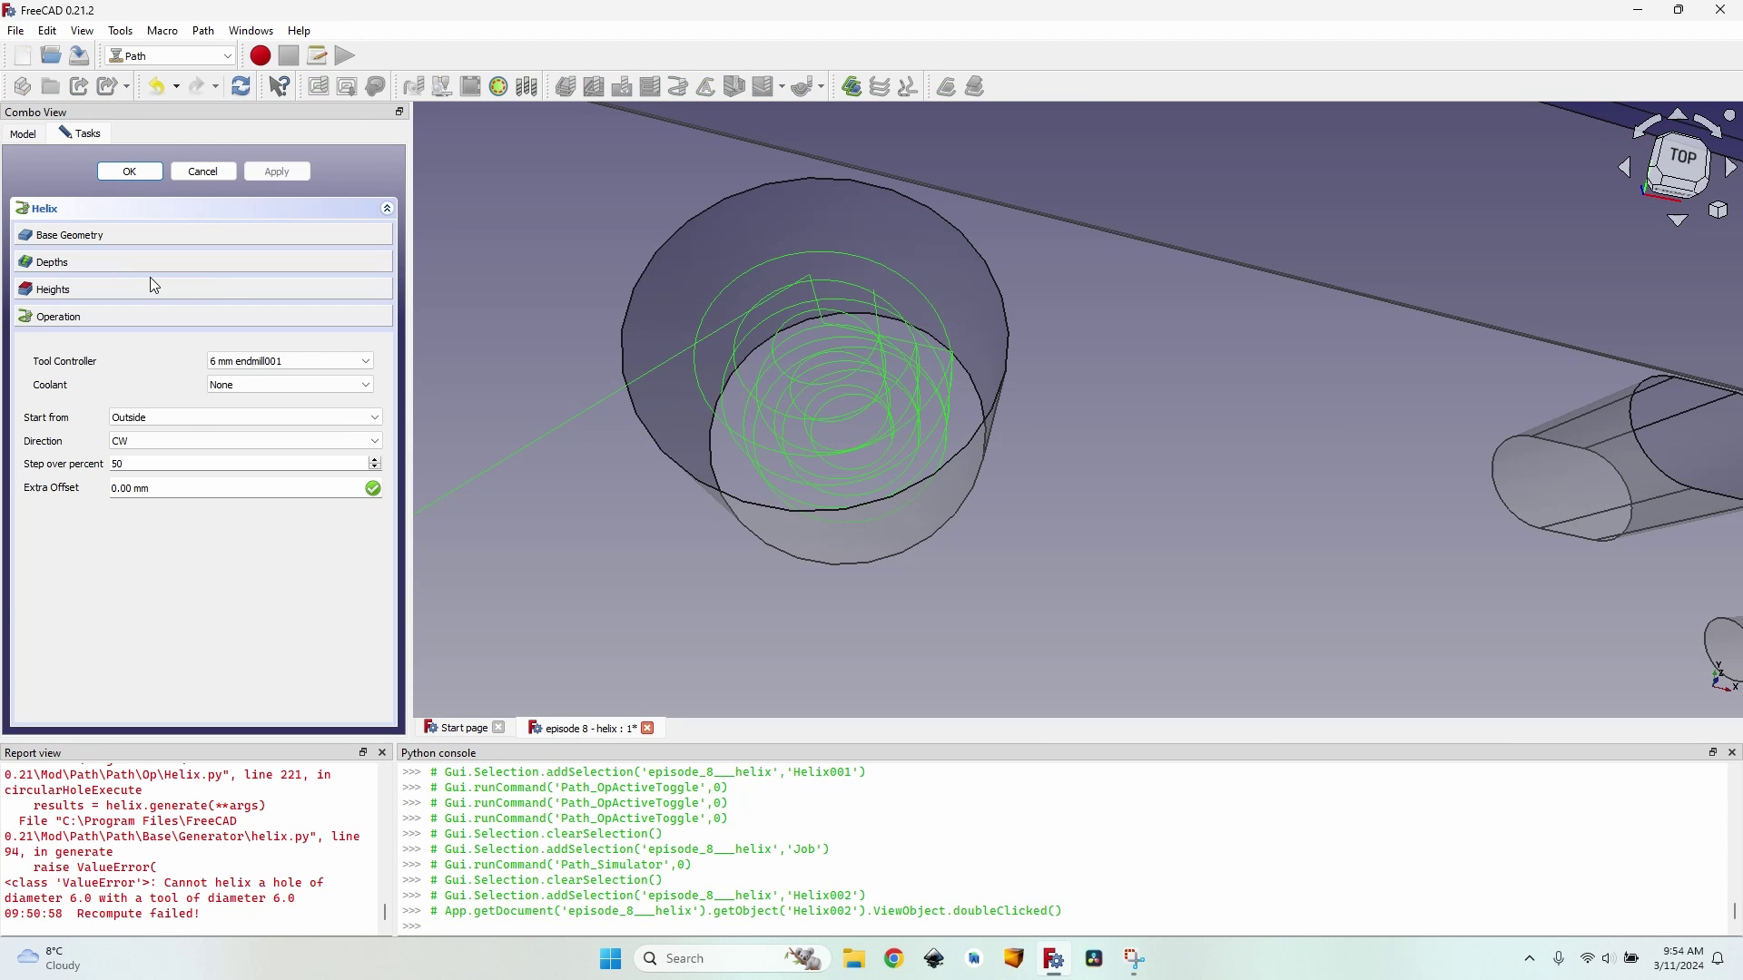
click(169, 419)
click(161, 445)
click(130, 171)
Rerun the Path Simulator on the Job to see the hole cleared.
click(107, 207)
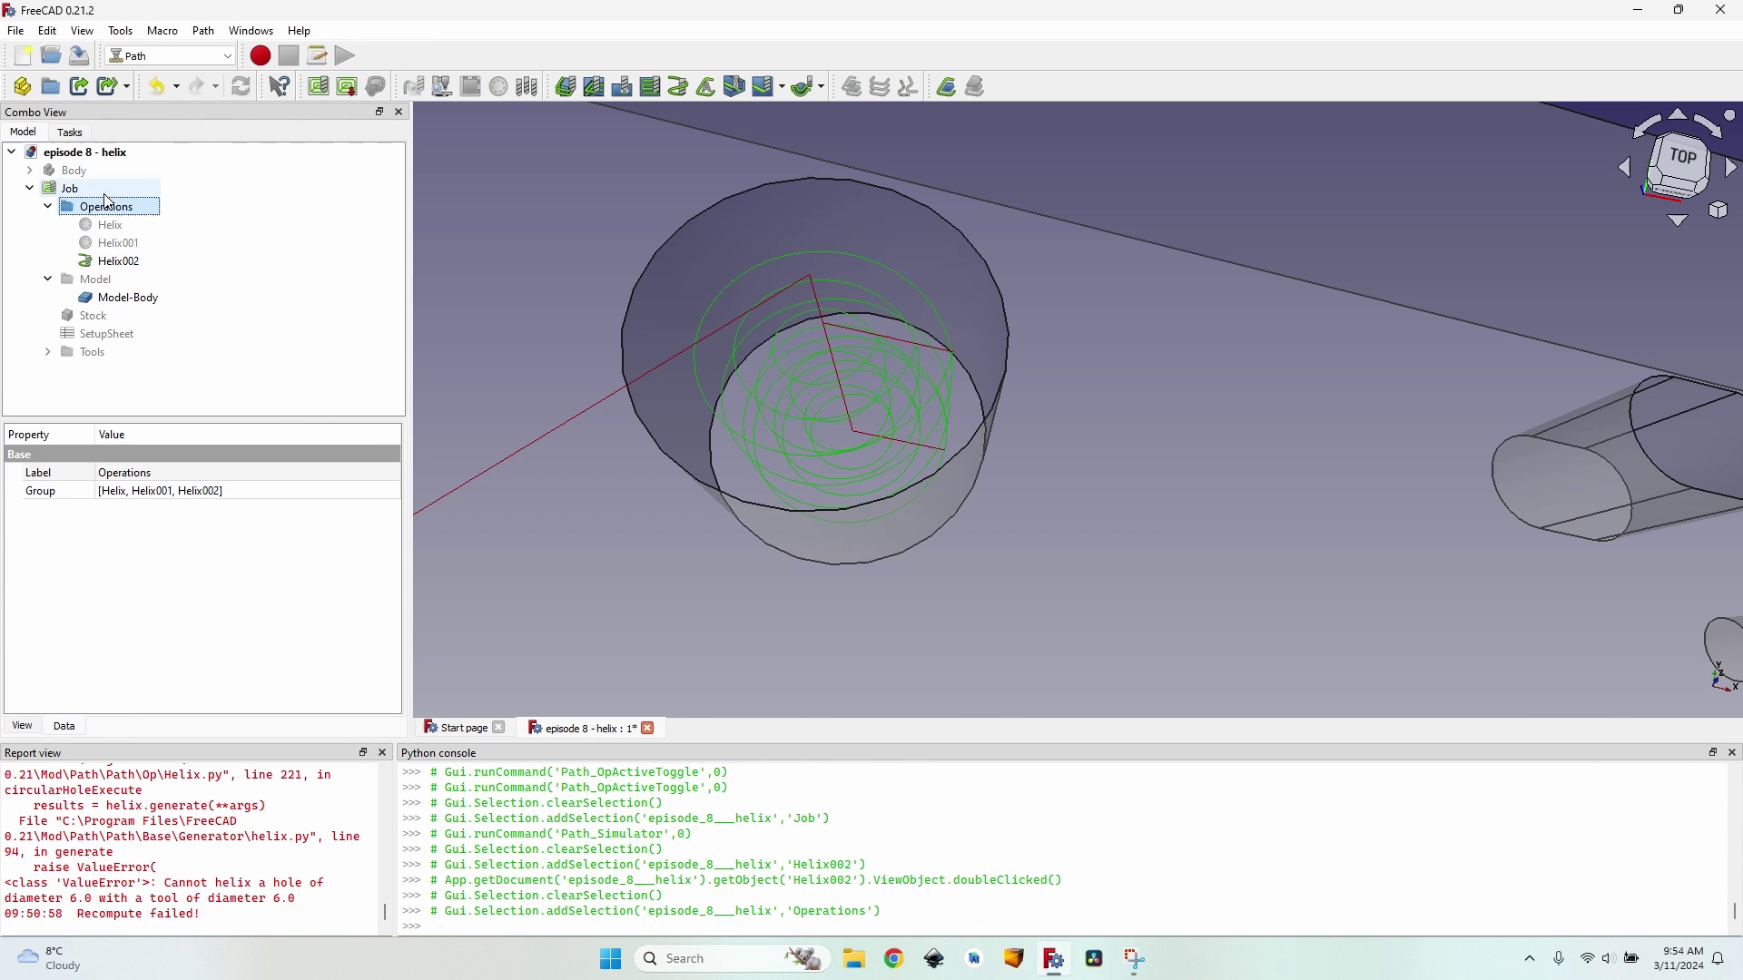
click(69, 188)
click(442, 86)
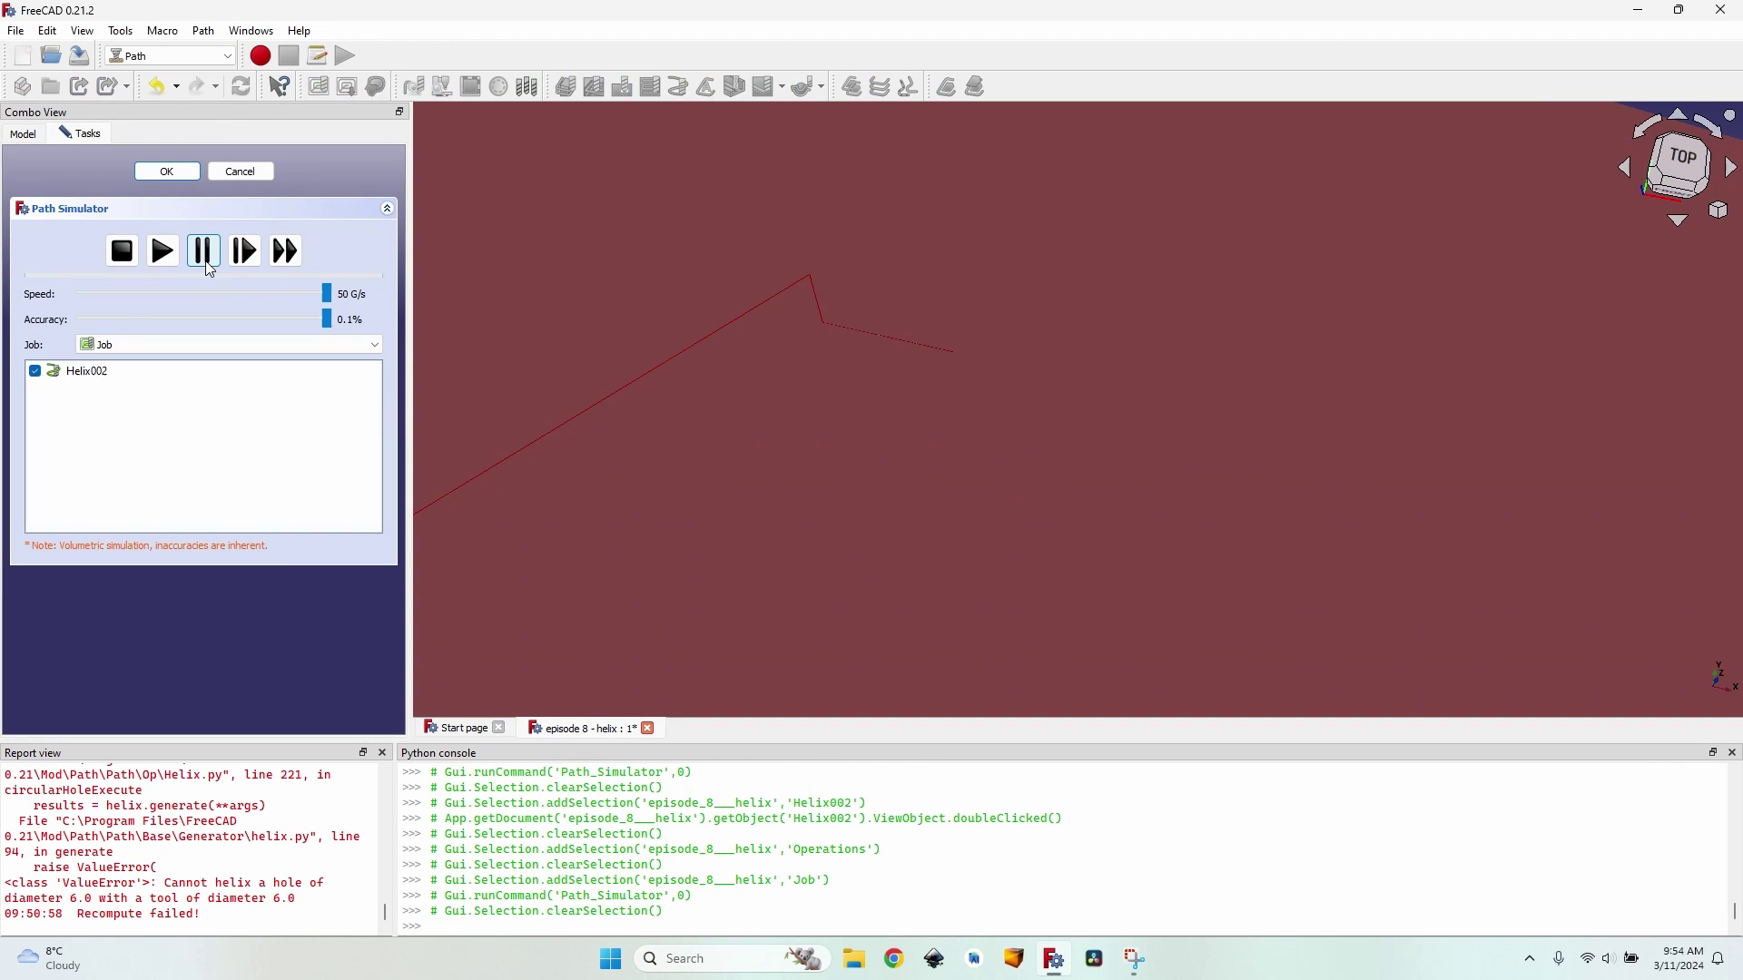
click(165, 252)
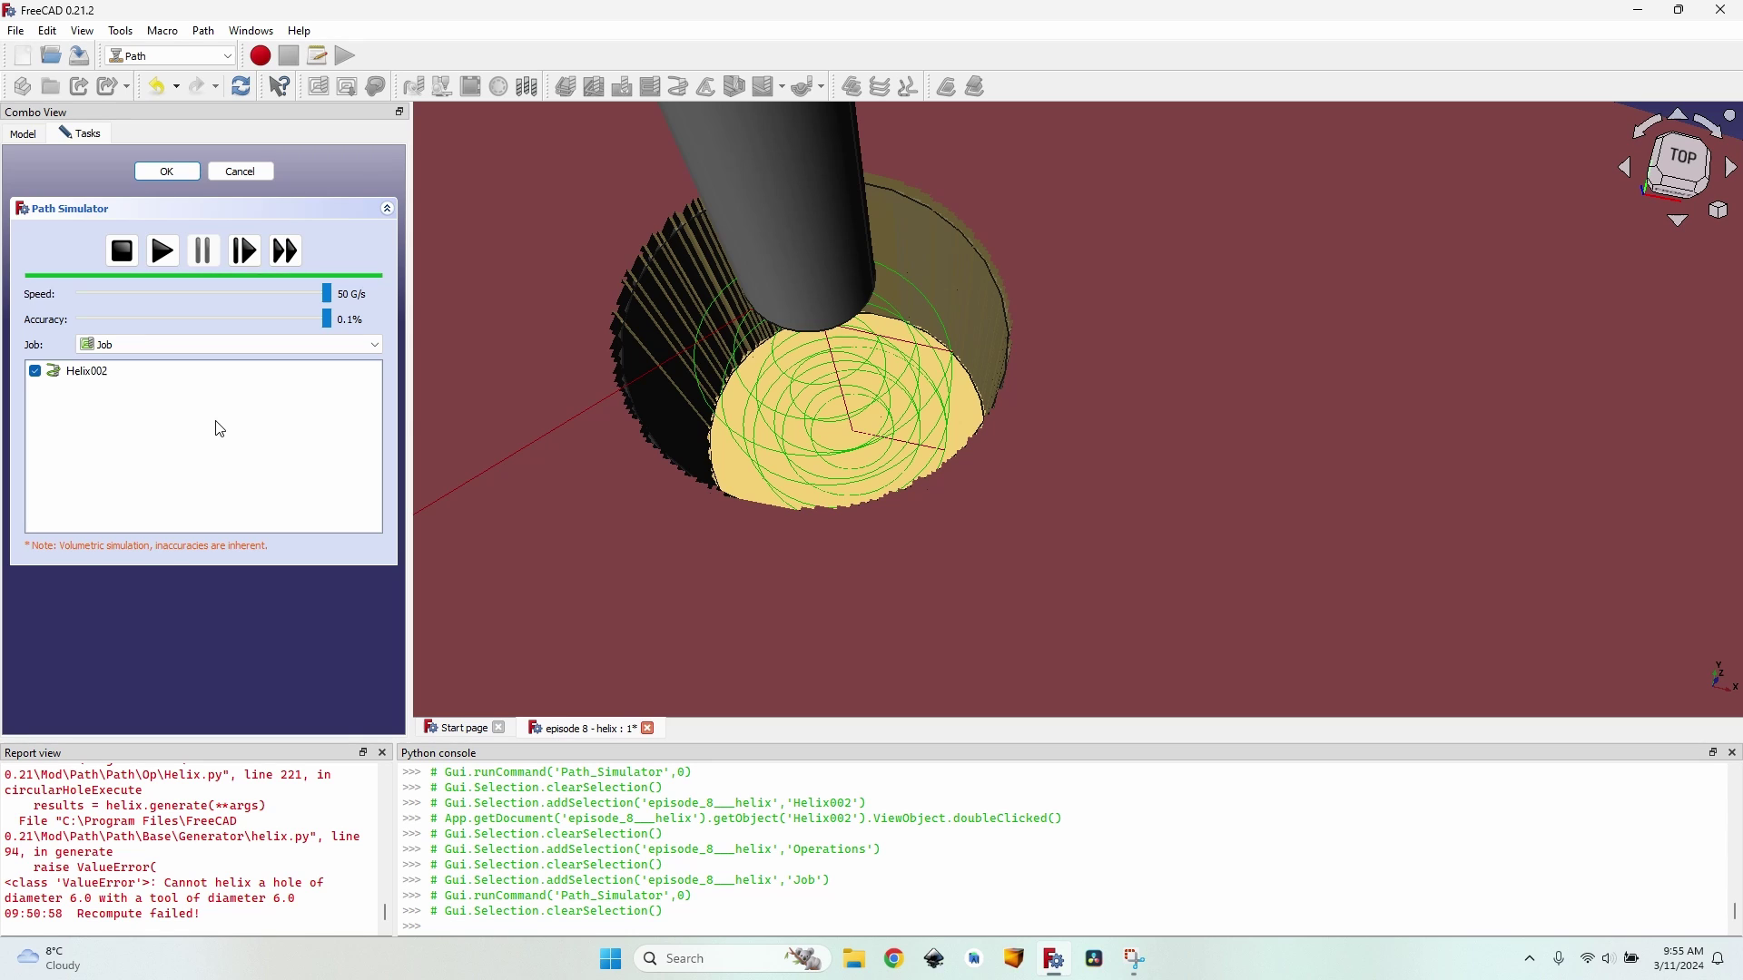
Close the simulator, reopen Helix002 and apply the CCW helix direction.
click(240, 172)
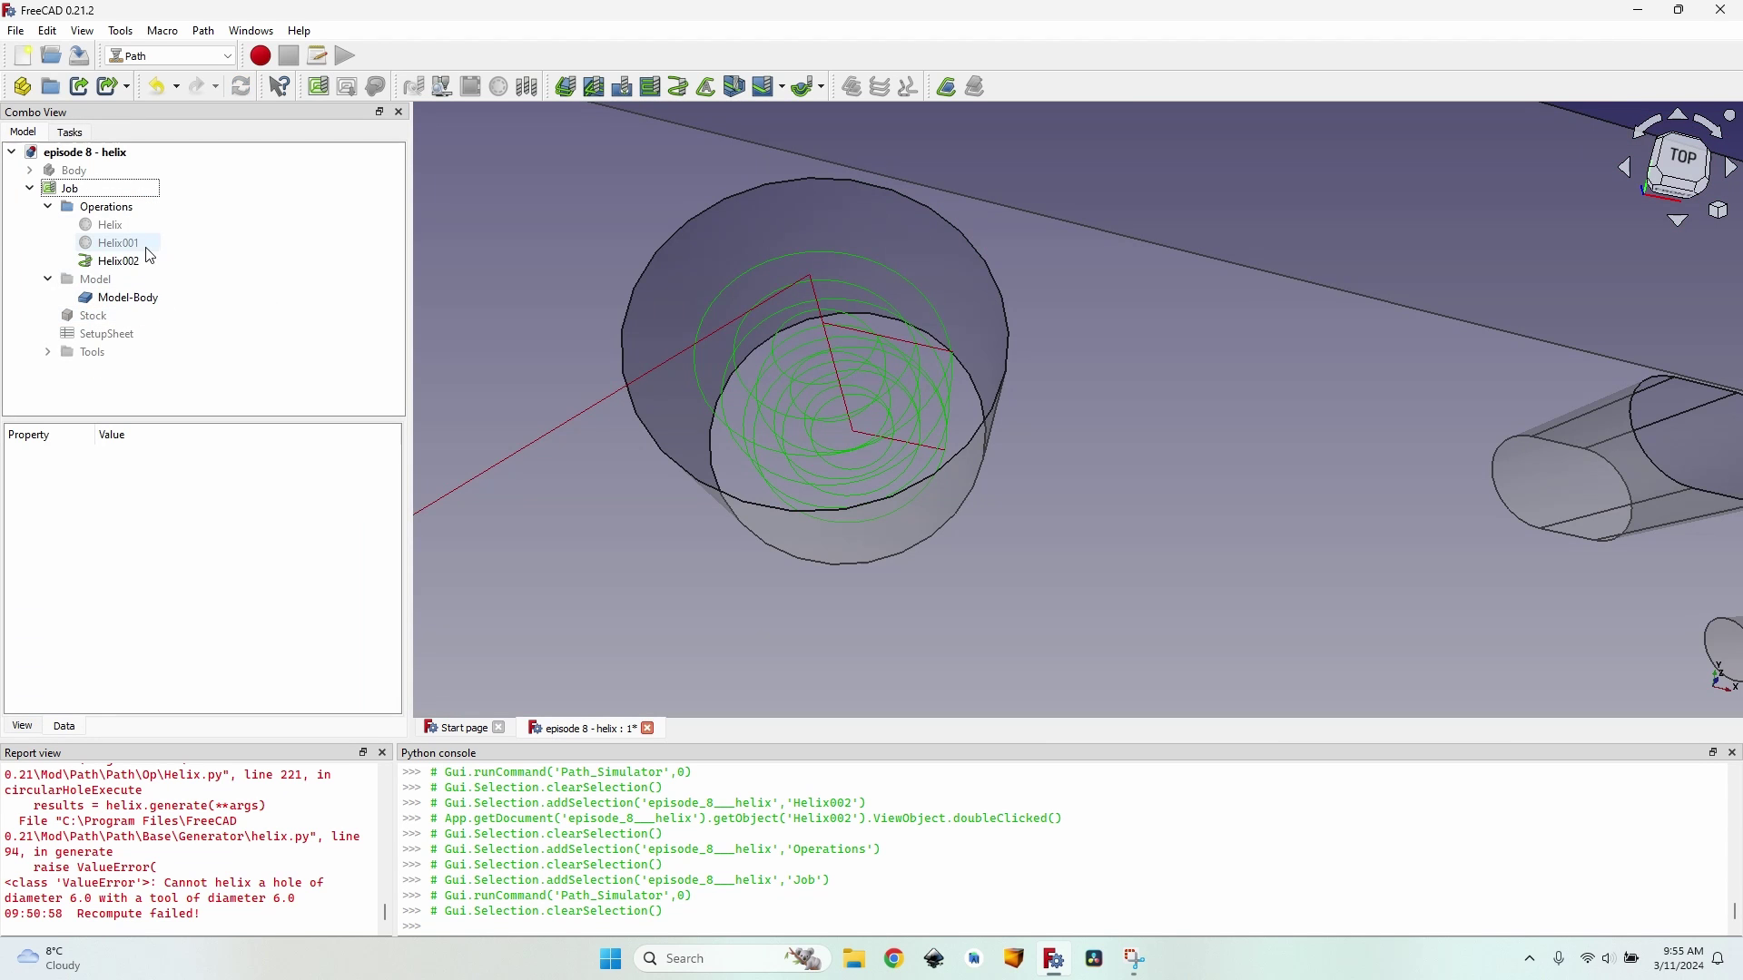
click(136, 263)
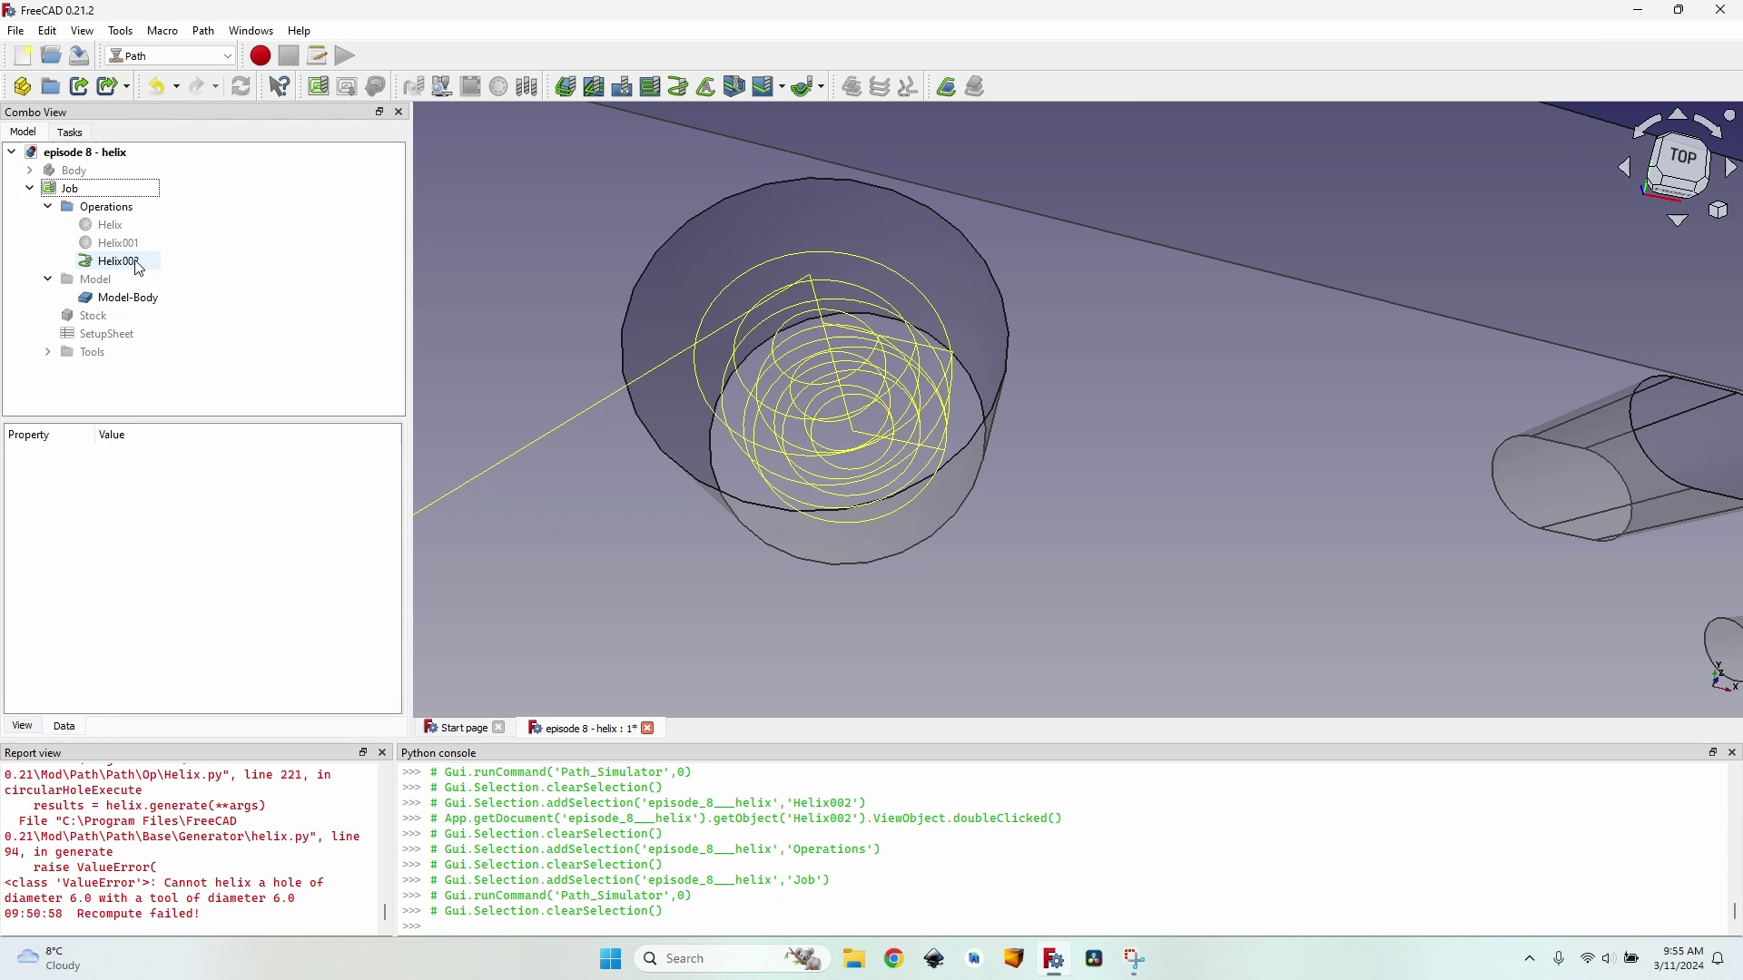
double_click(136, 263)
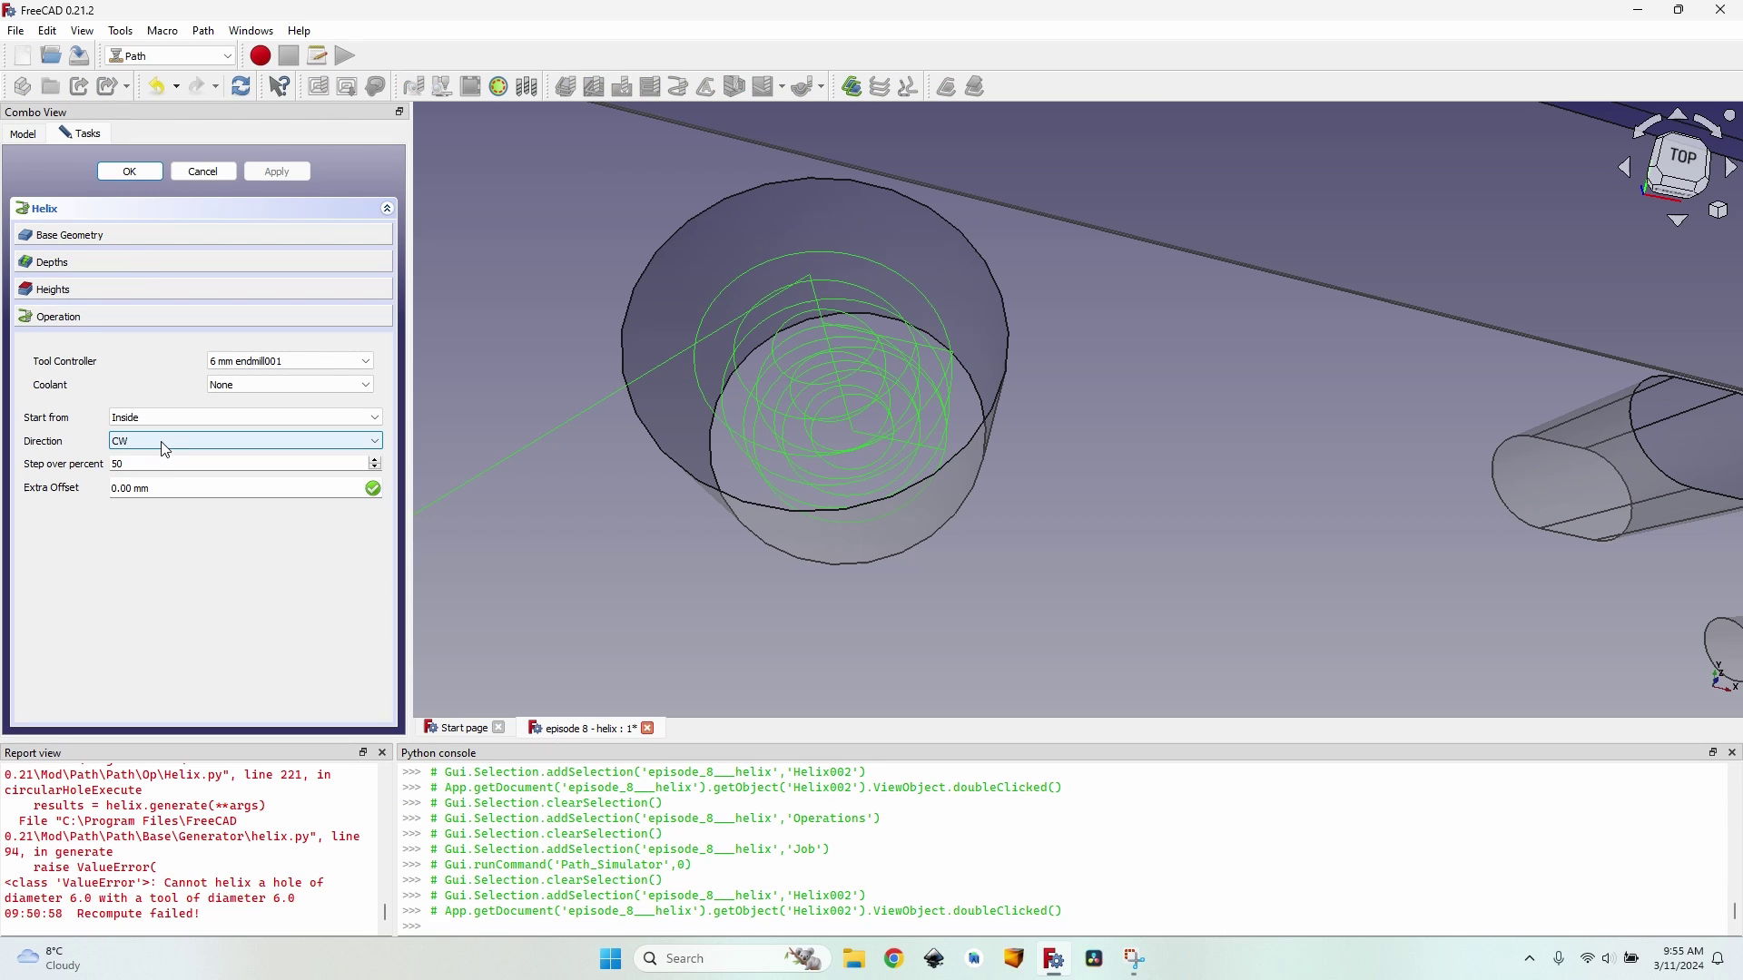
click(165, 437)
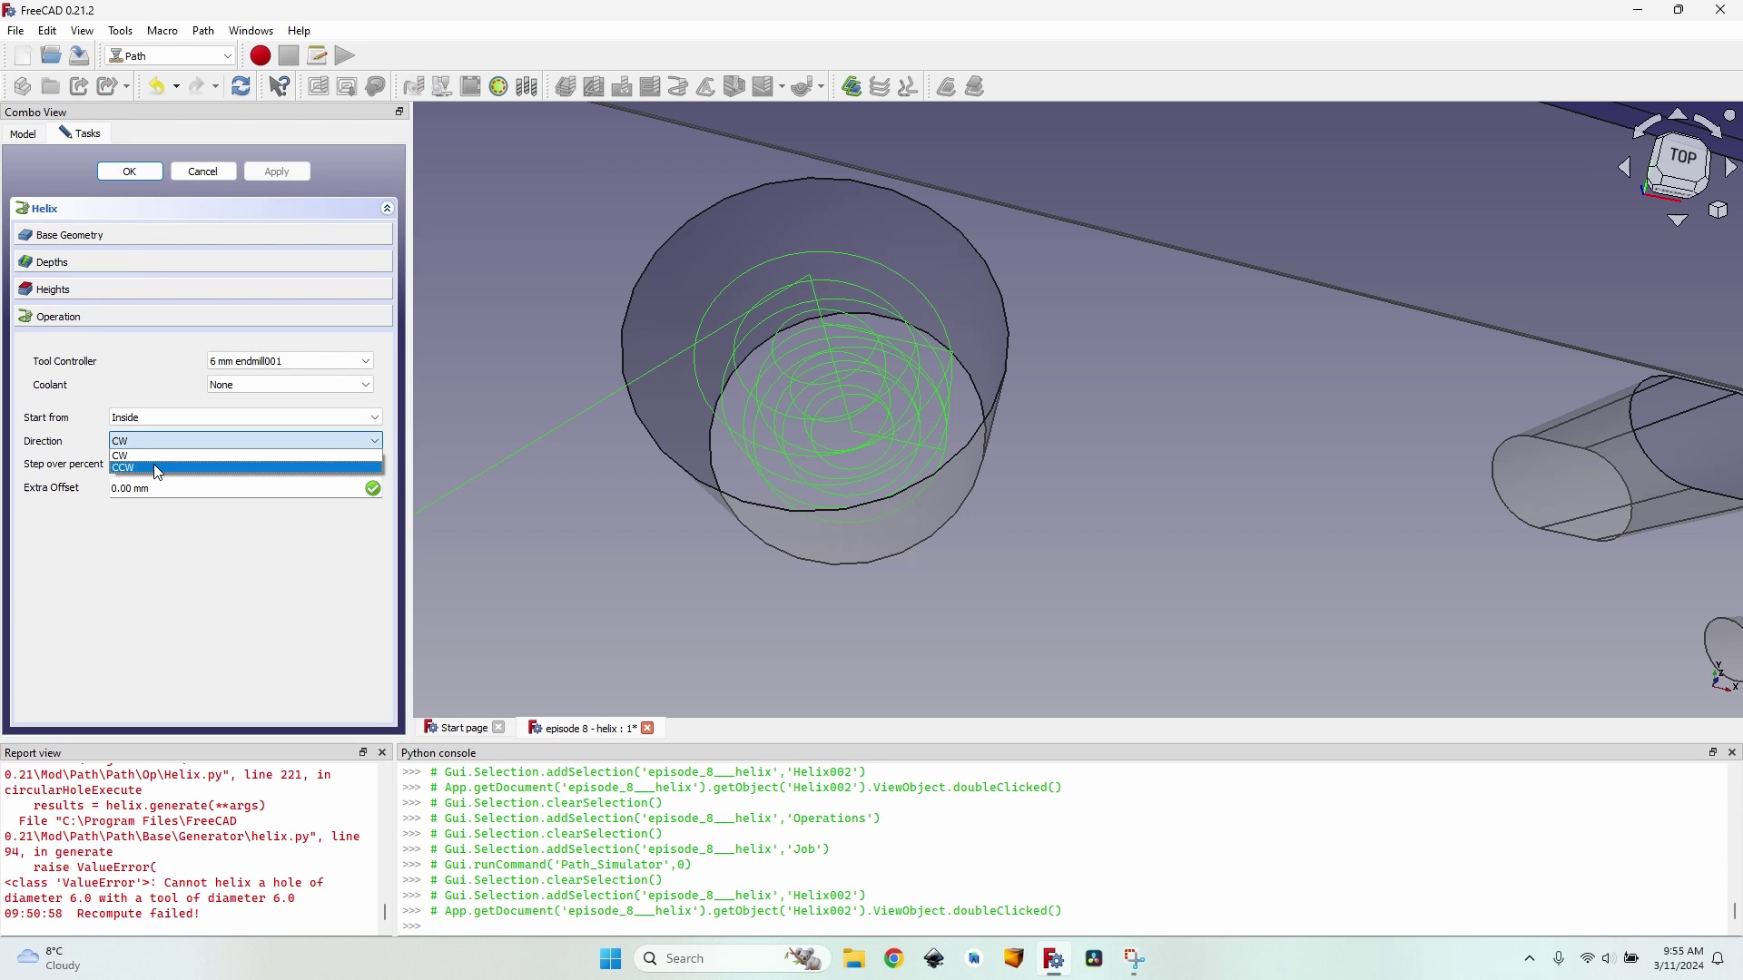
click(159, 470)
click(292, 172)
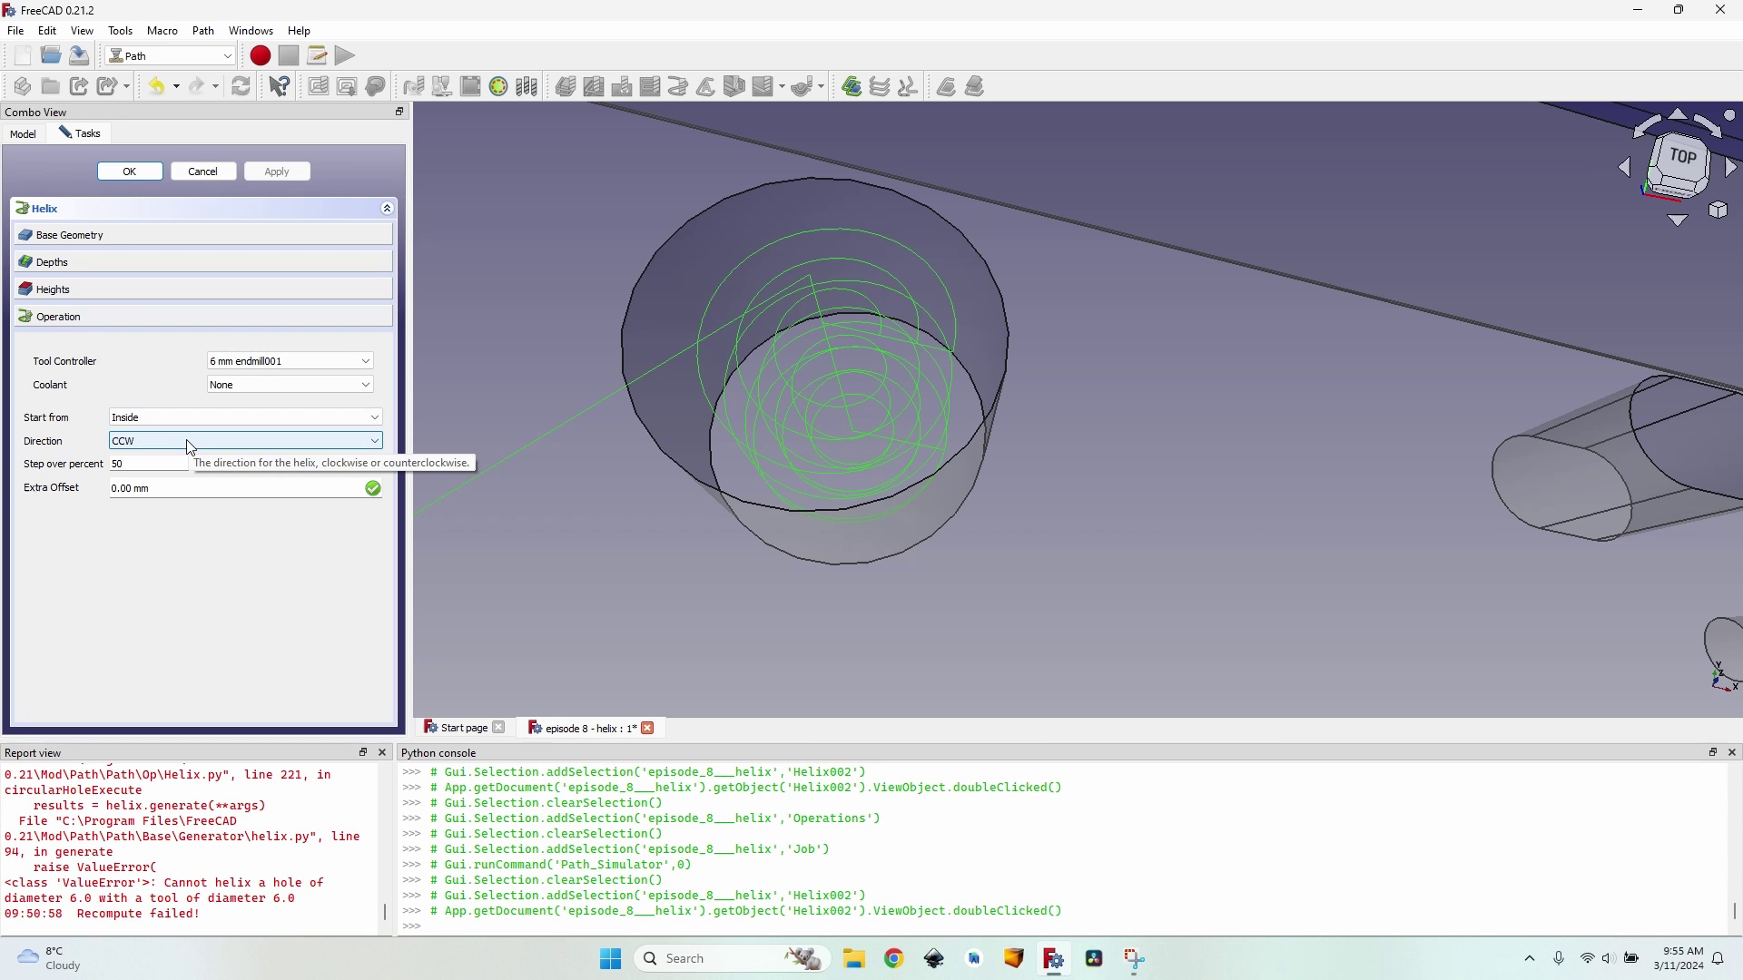
Switch the direction again and apply, then set it back to CW.
scroll(191, 448, up, 1)
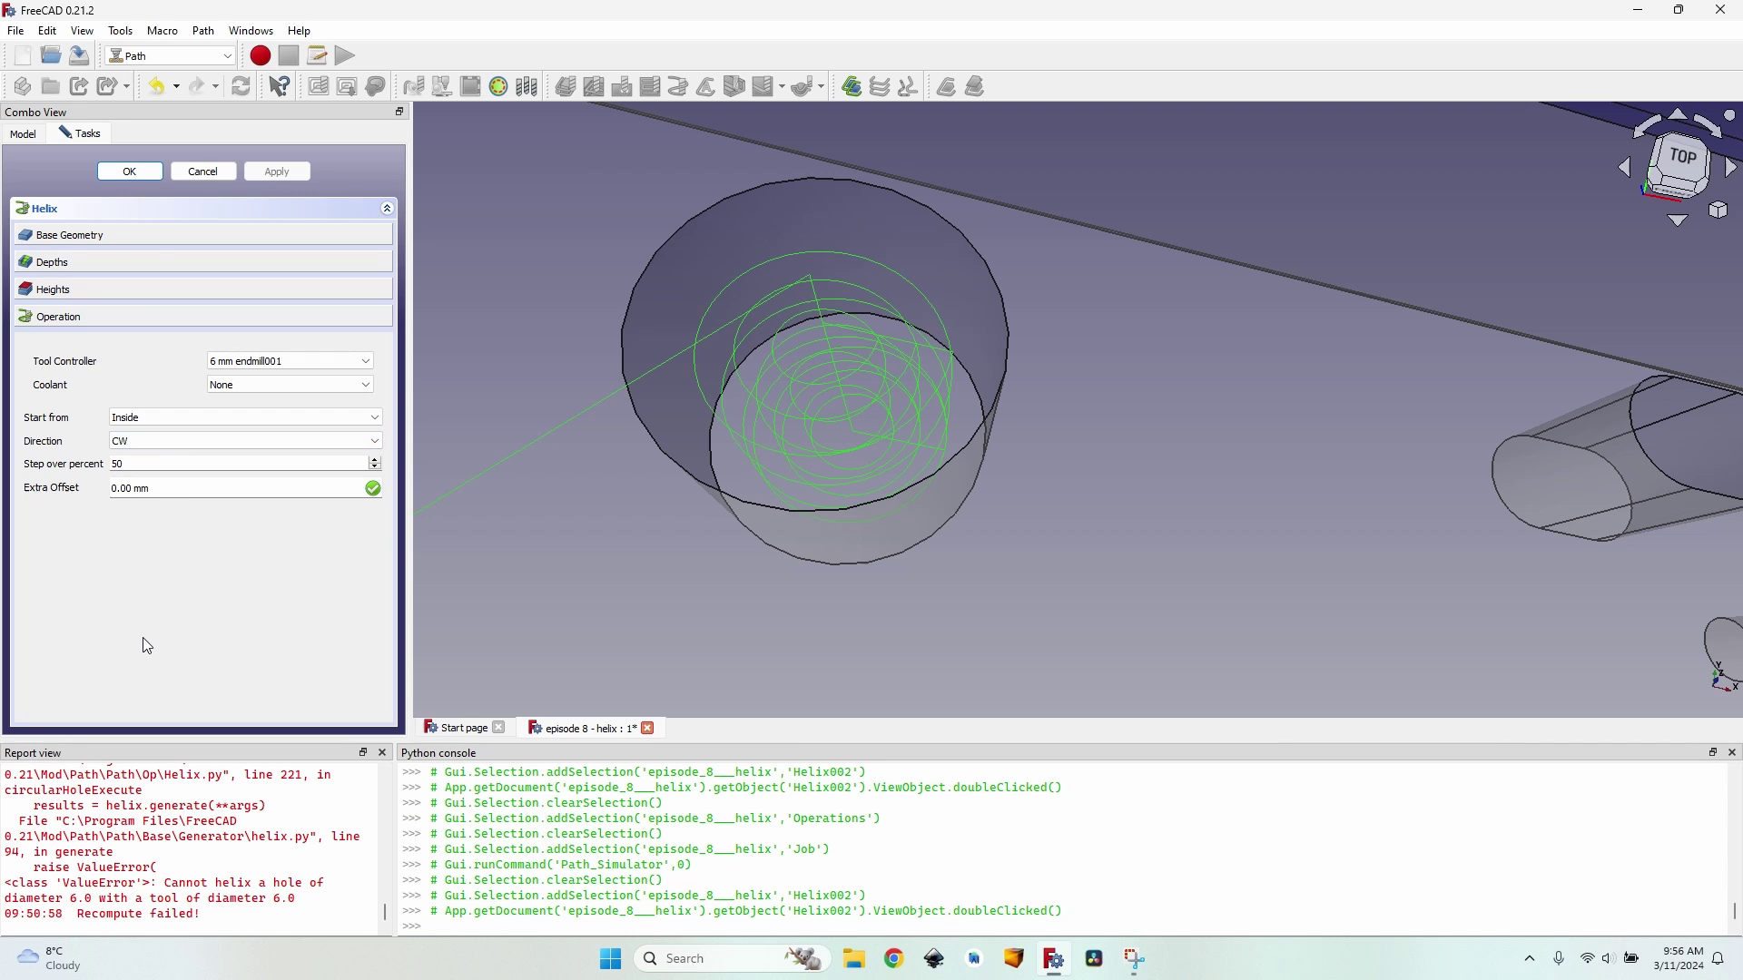
click(145, 442)
click(147, 461)
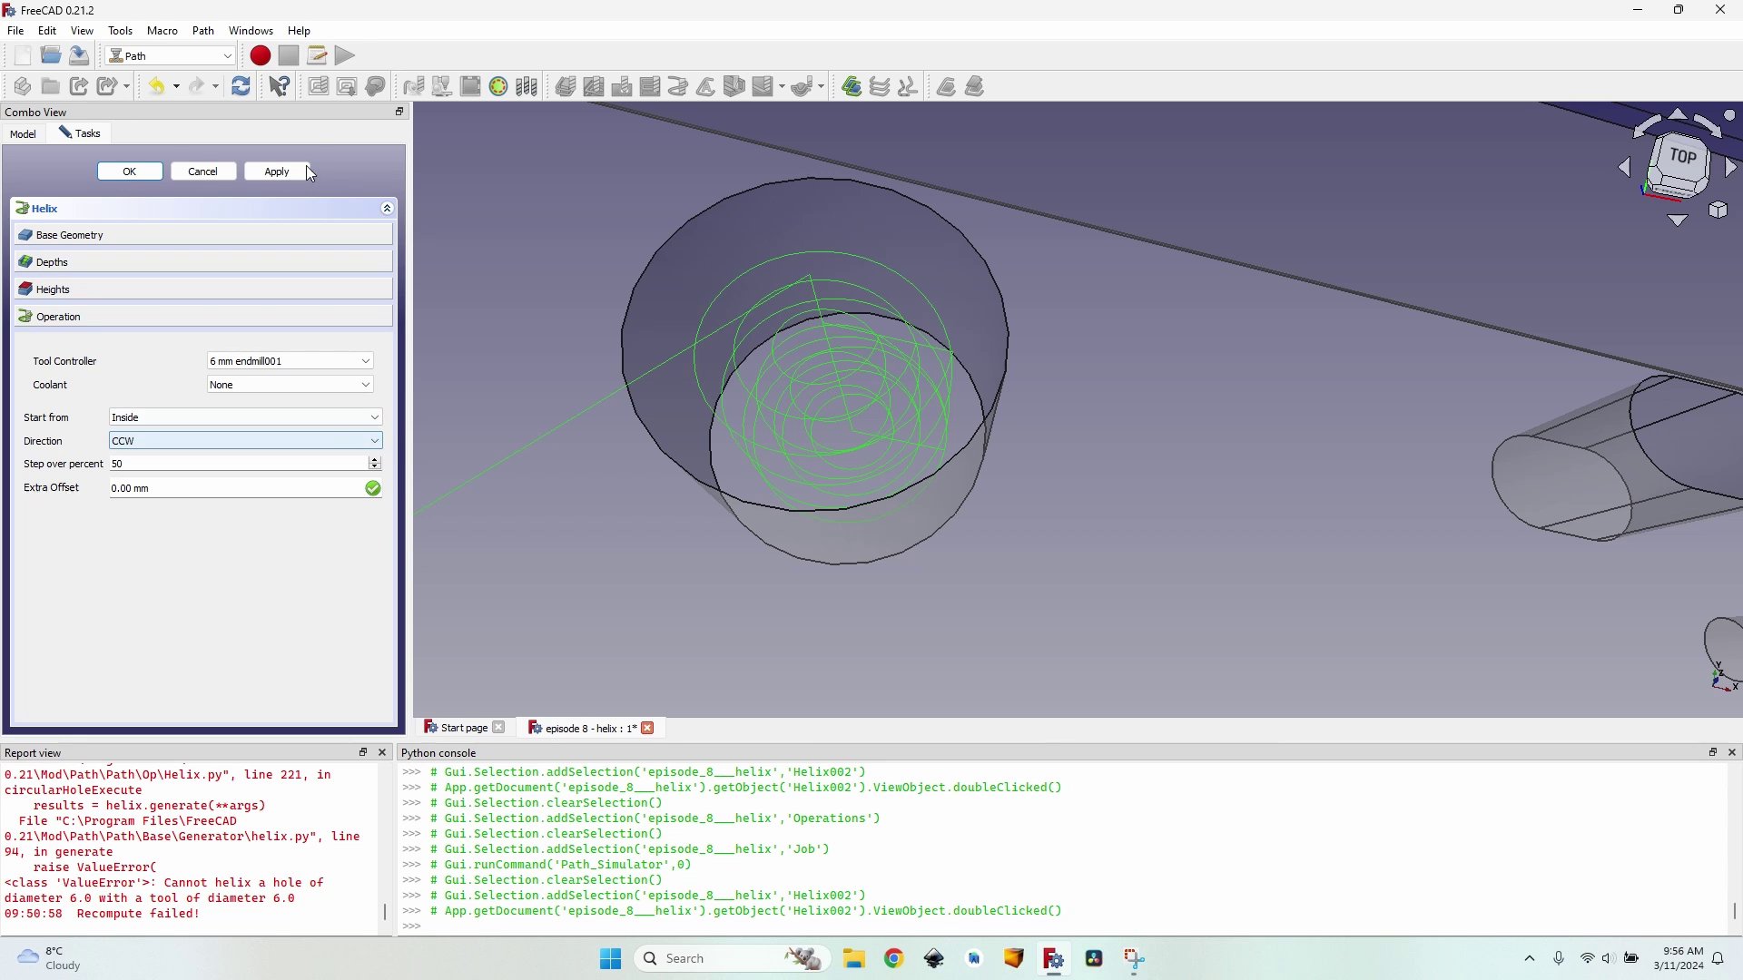
click(276, 177)
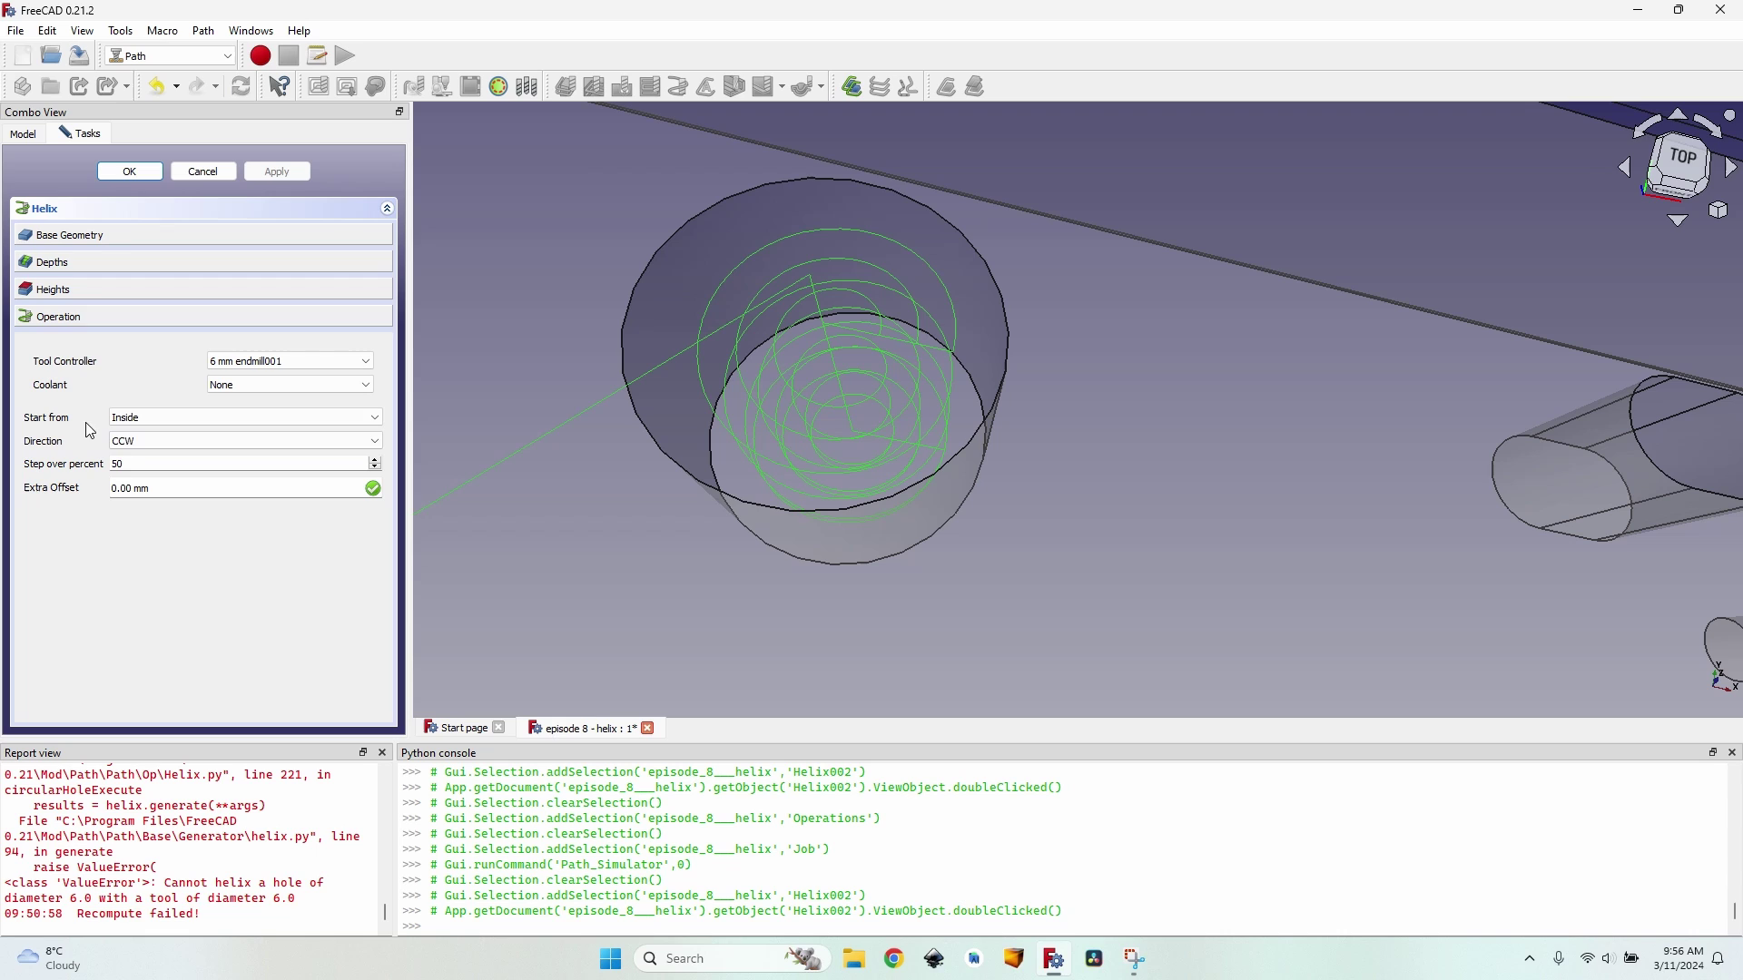
click(170, 444)
click(141, 457)
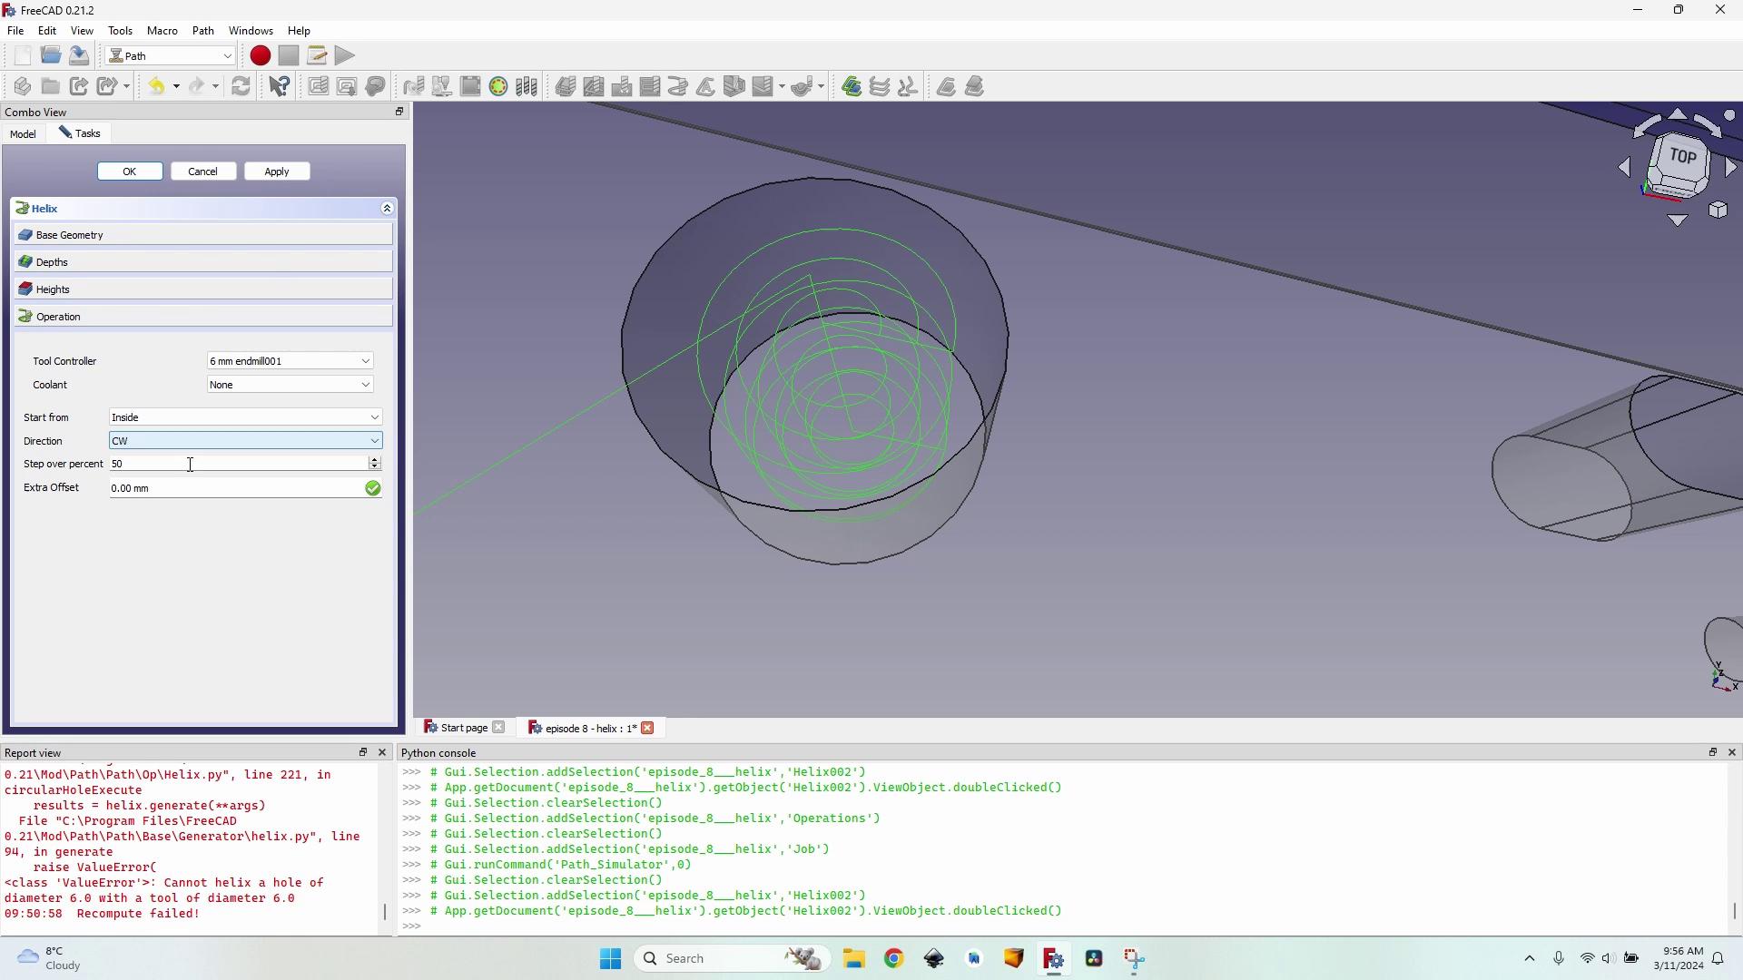
Apply the CW direction and set Helix002's step over to 80 percent.
click(280, 173)
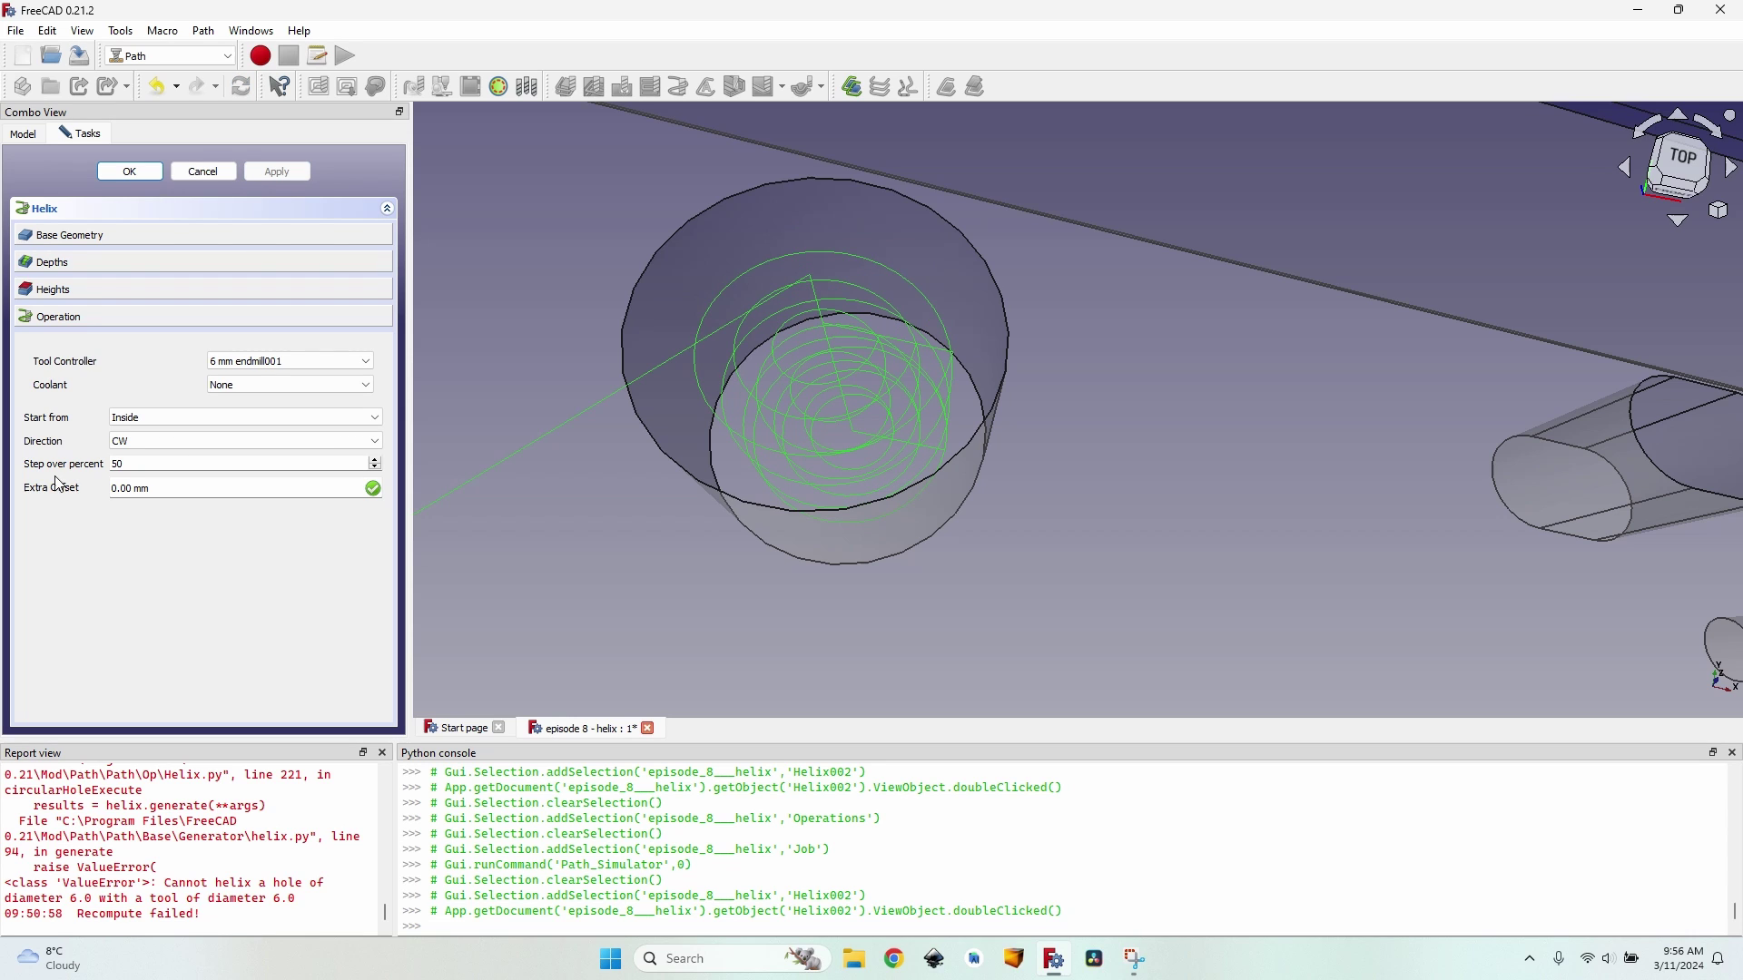
double_click(154, 465)
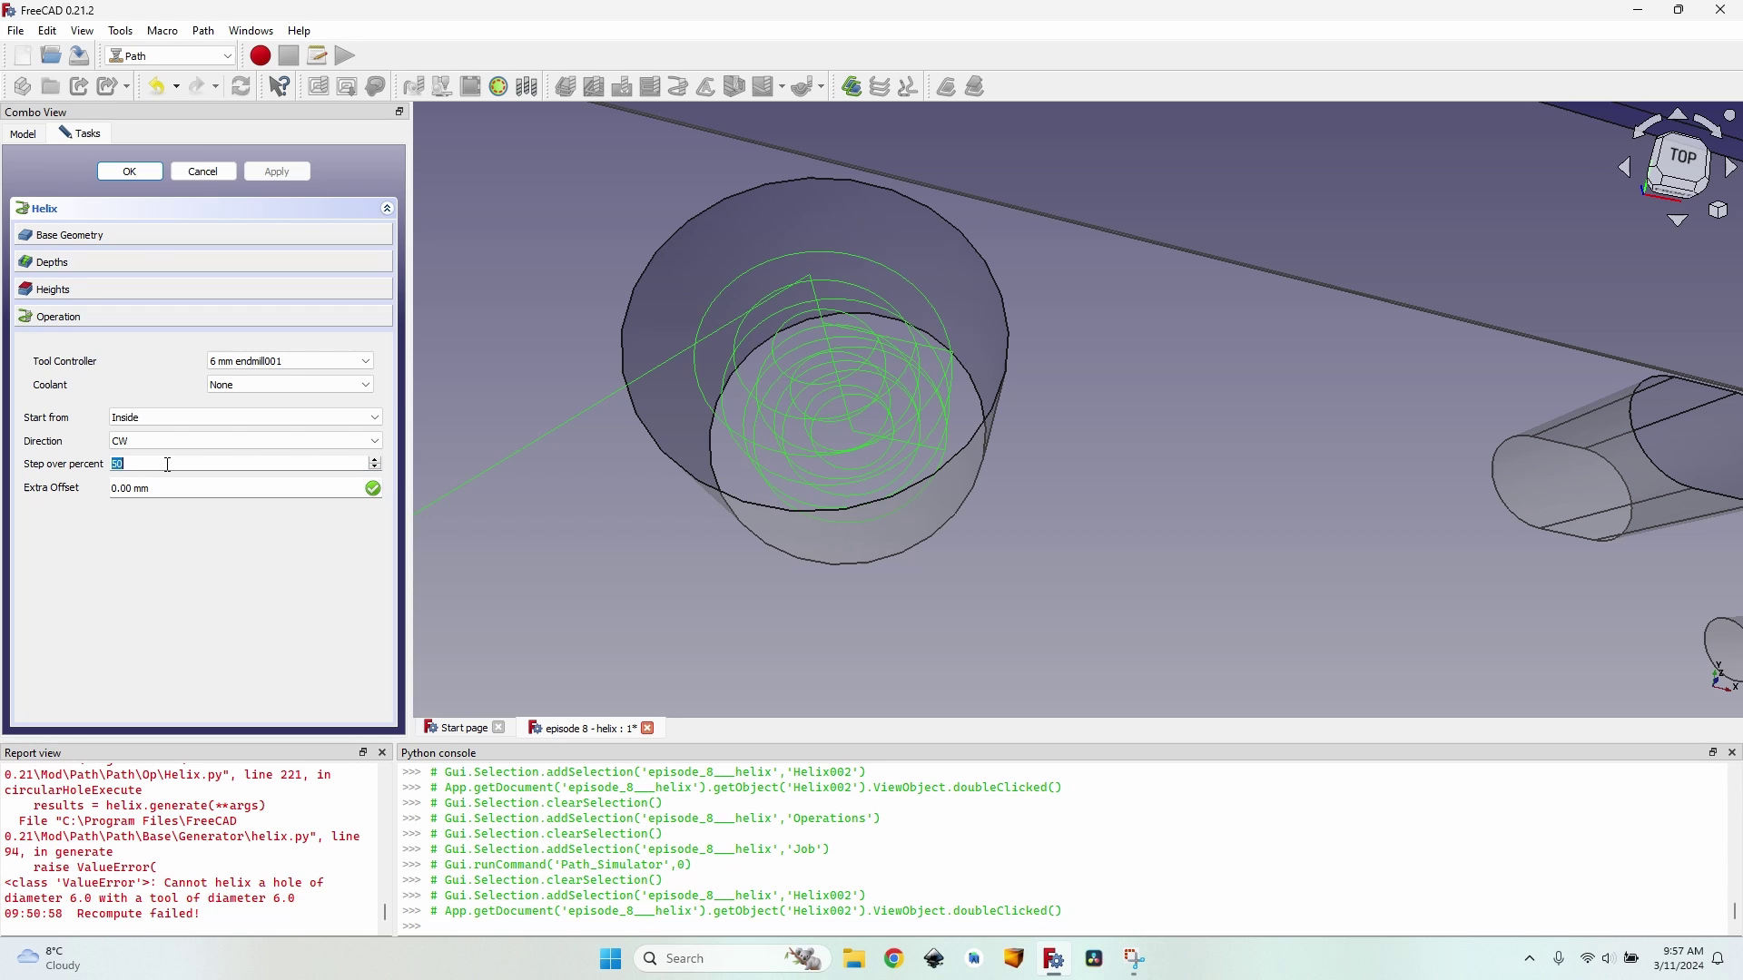
text(80)
Try extra offsets of 1 mm and -1 mm, recomputing the helix after each.
click(128, 491)
drag(178, 488, 44, 500)
text(1)
key(Tab)
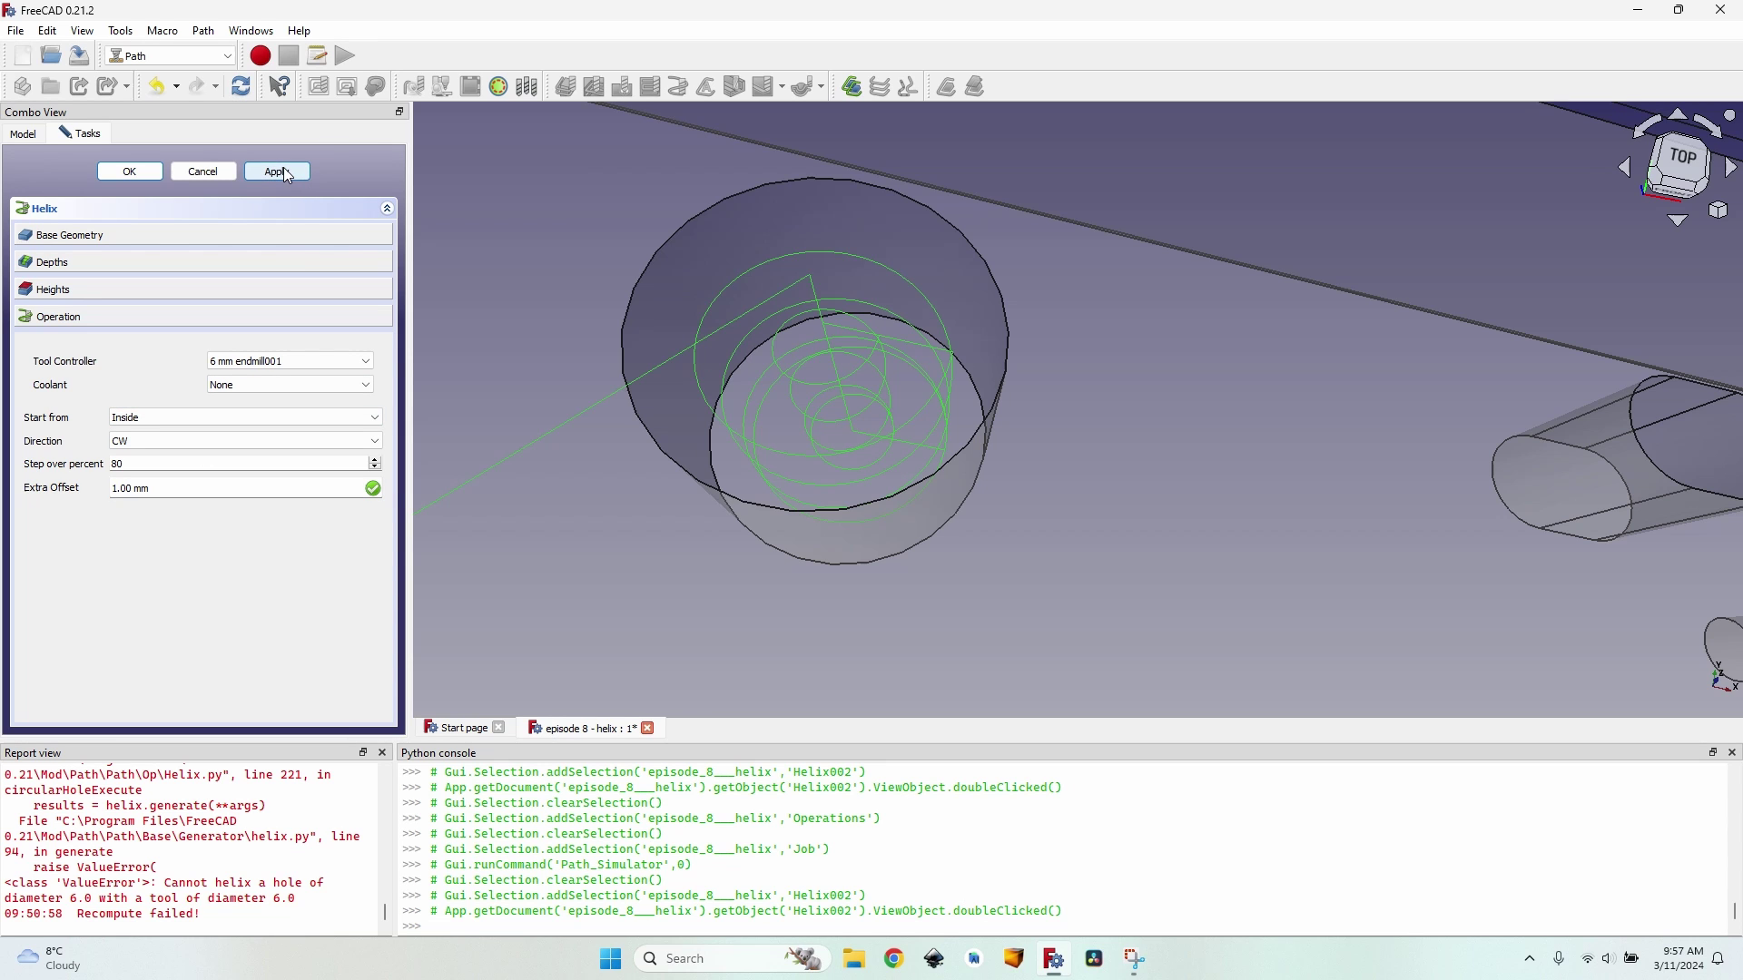
click(287, 172)
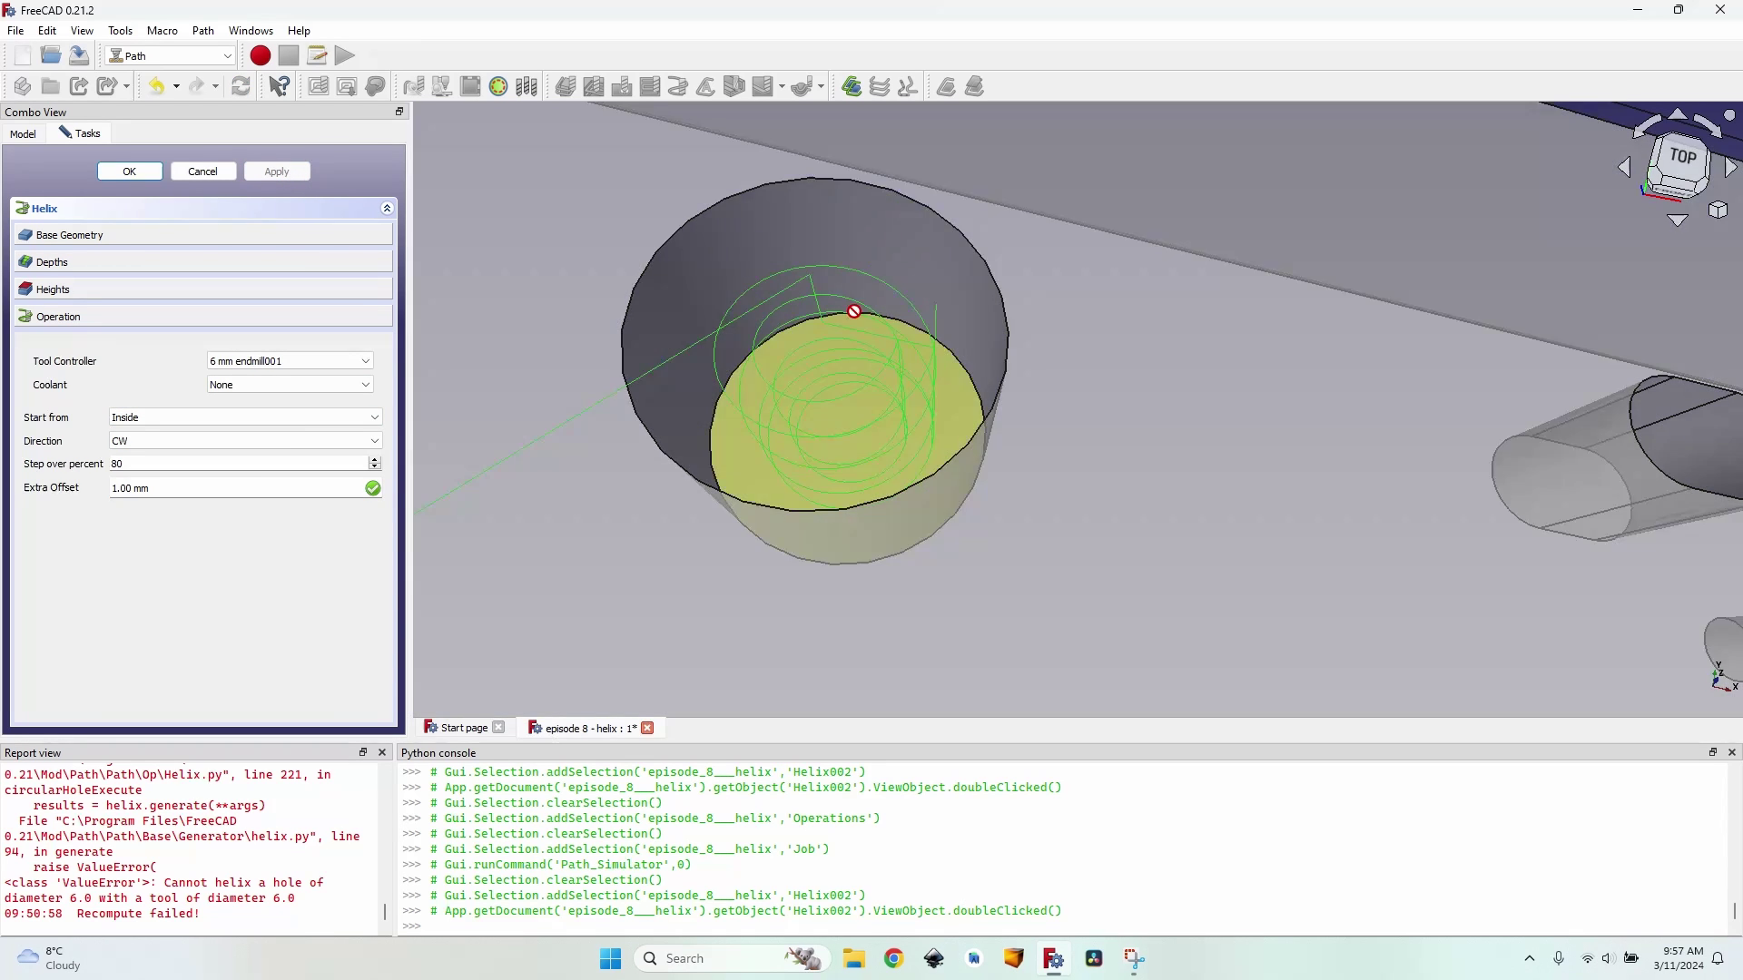
scroll(183, 491, down, 2)
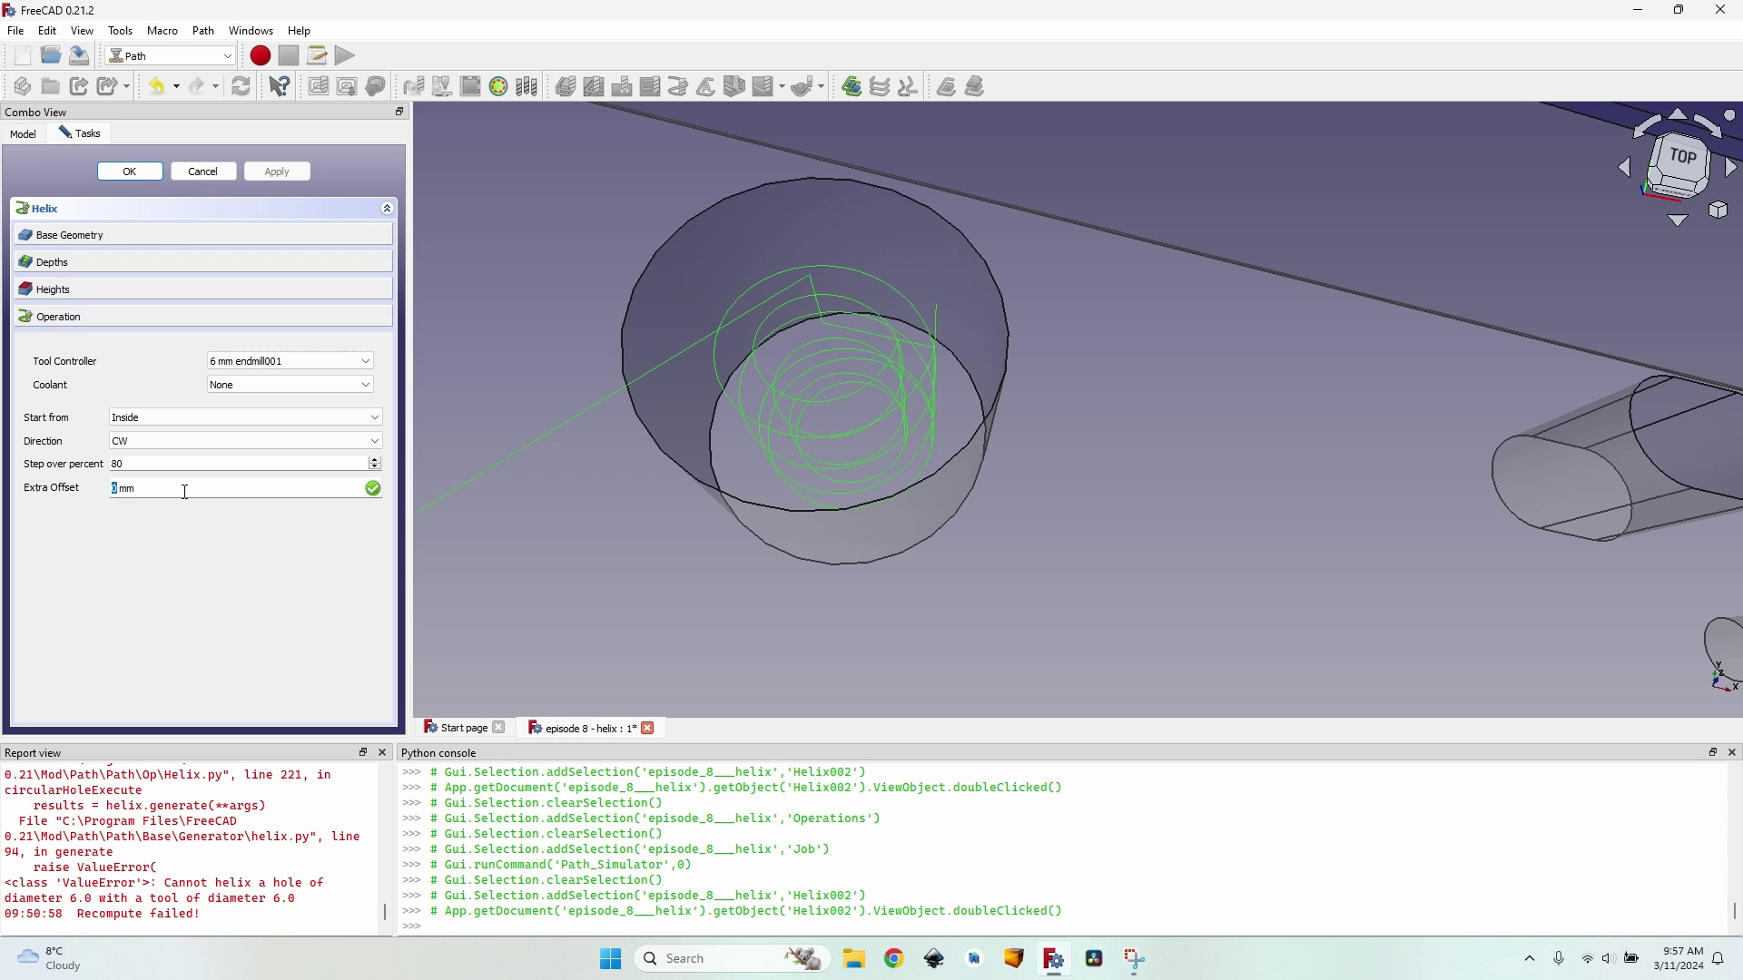
click(287, 173)
scroll(148, 490, up, 1)
scroll(147, 490, down, 1)
Apply 0 mm extra offset and enable Helix, Helix001 and Helix002 to preview their toolpaths.
click(304, 174)
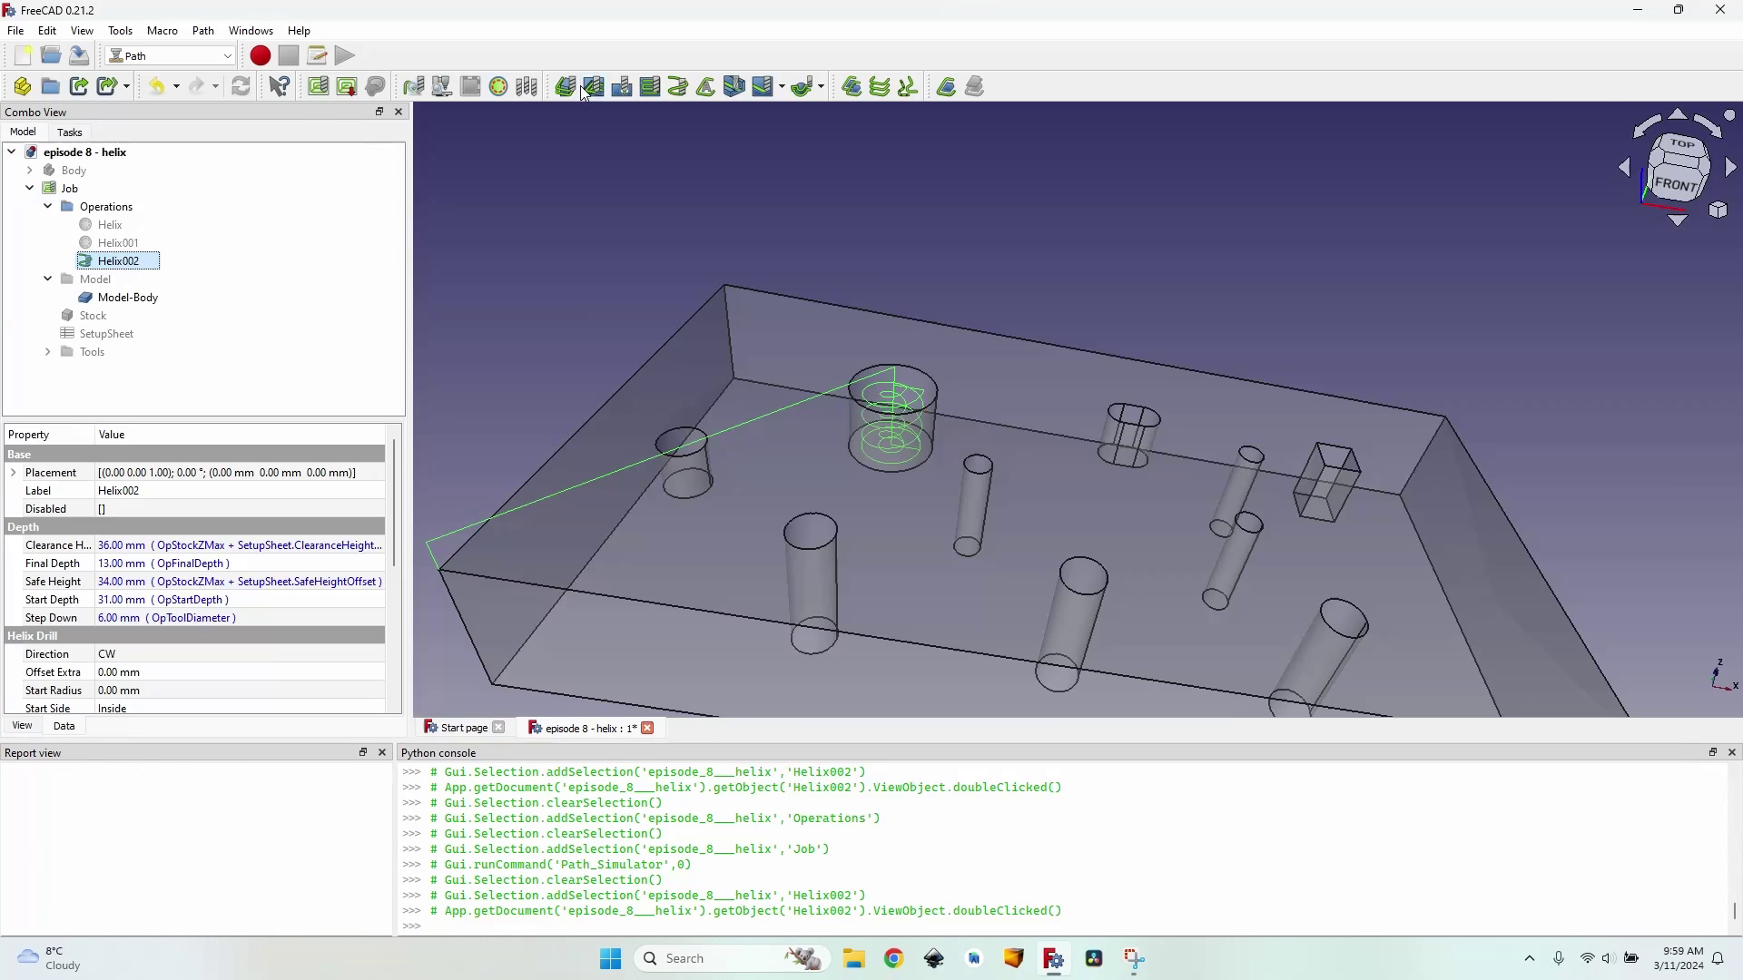
click(109, 225)
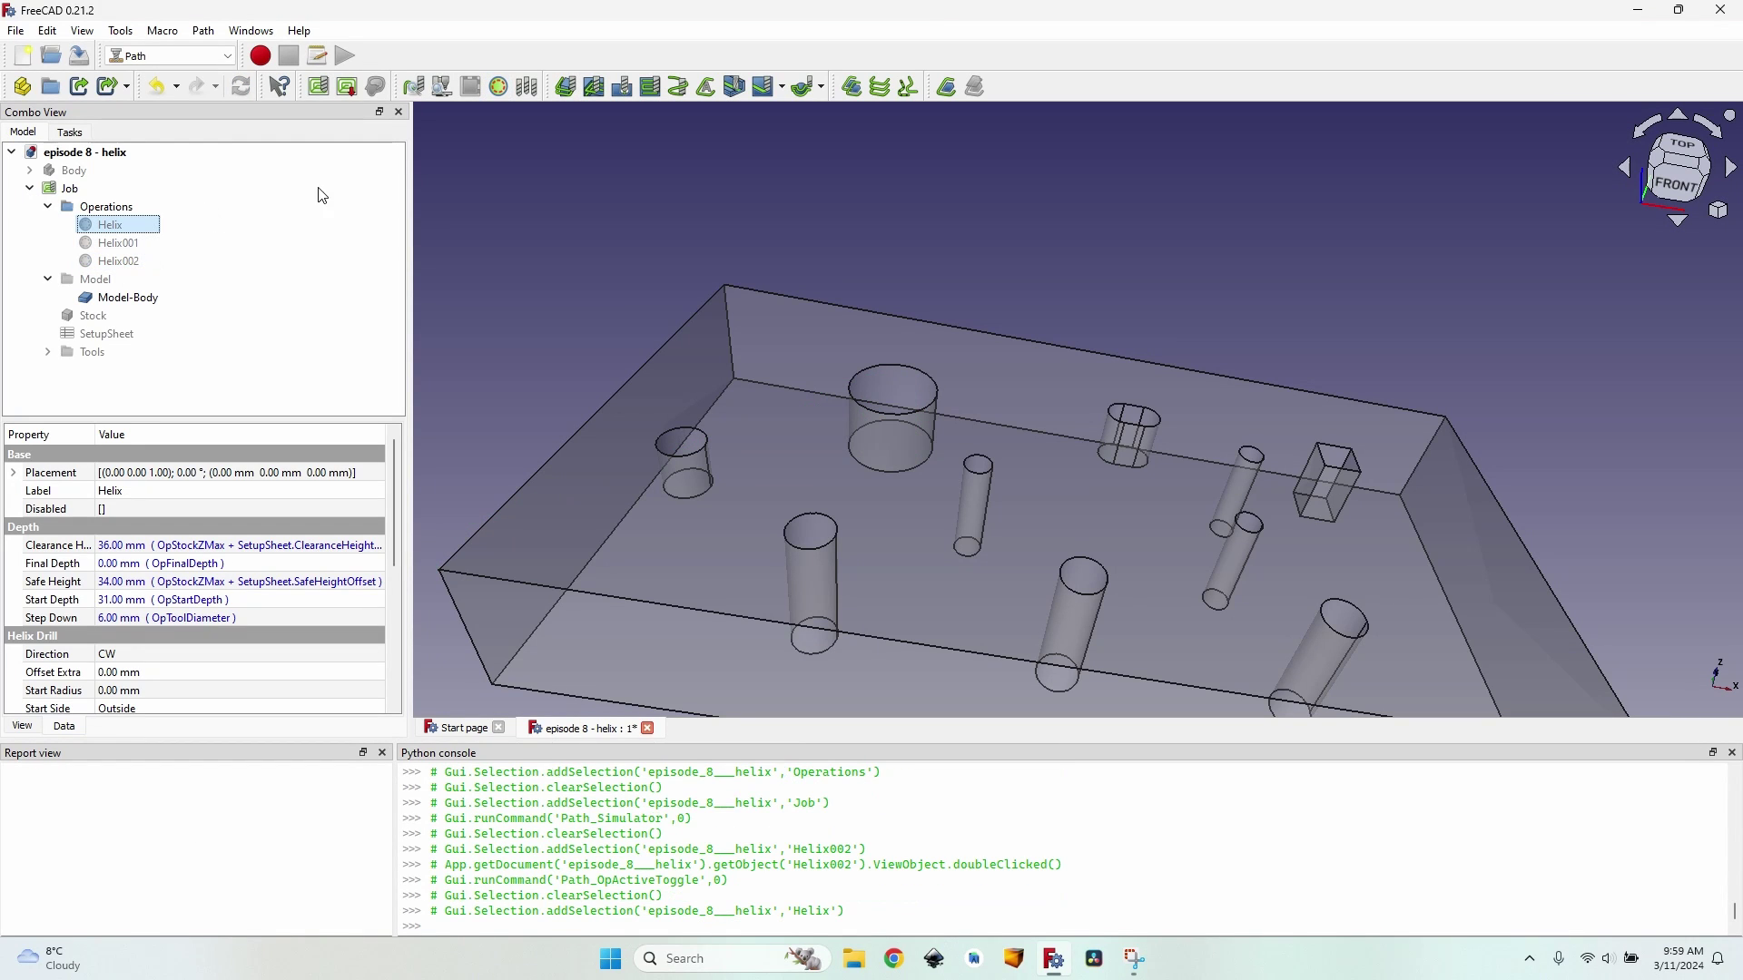
click(501, 87)
click(149, 249)
click(501, 87)
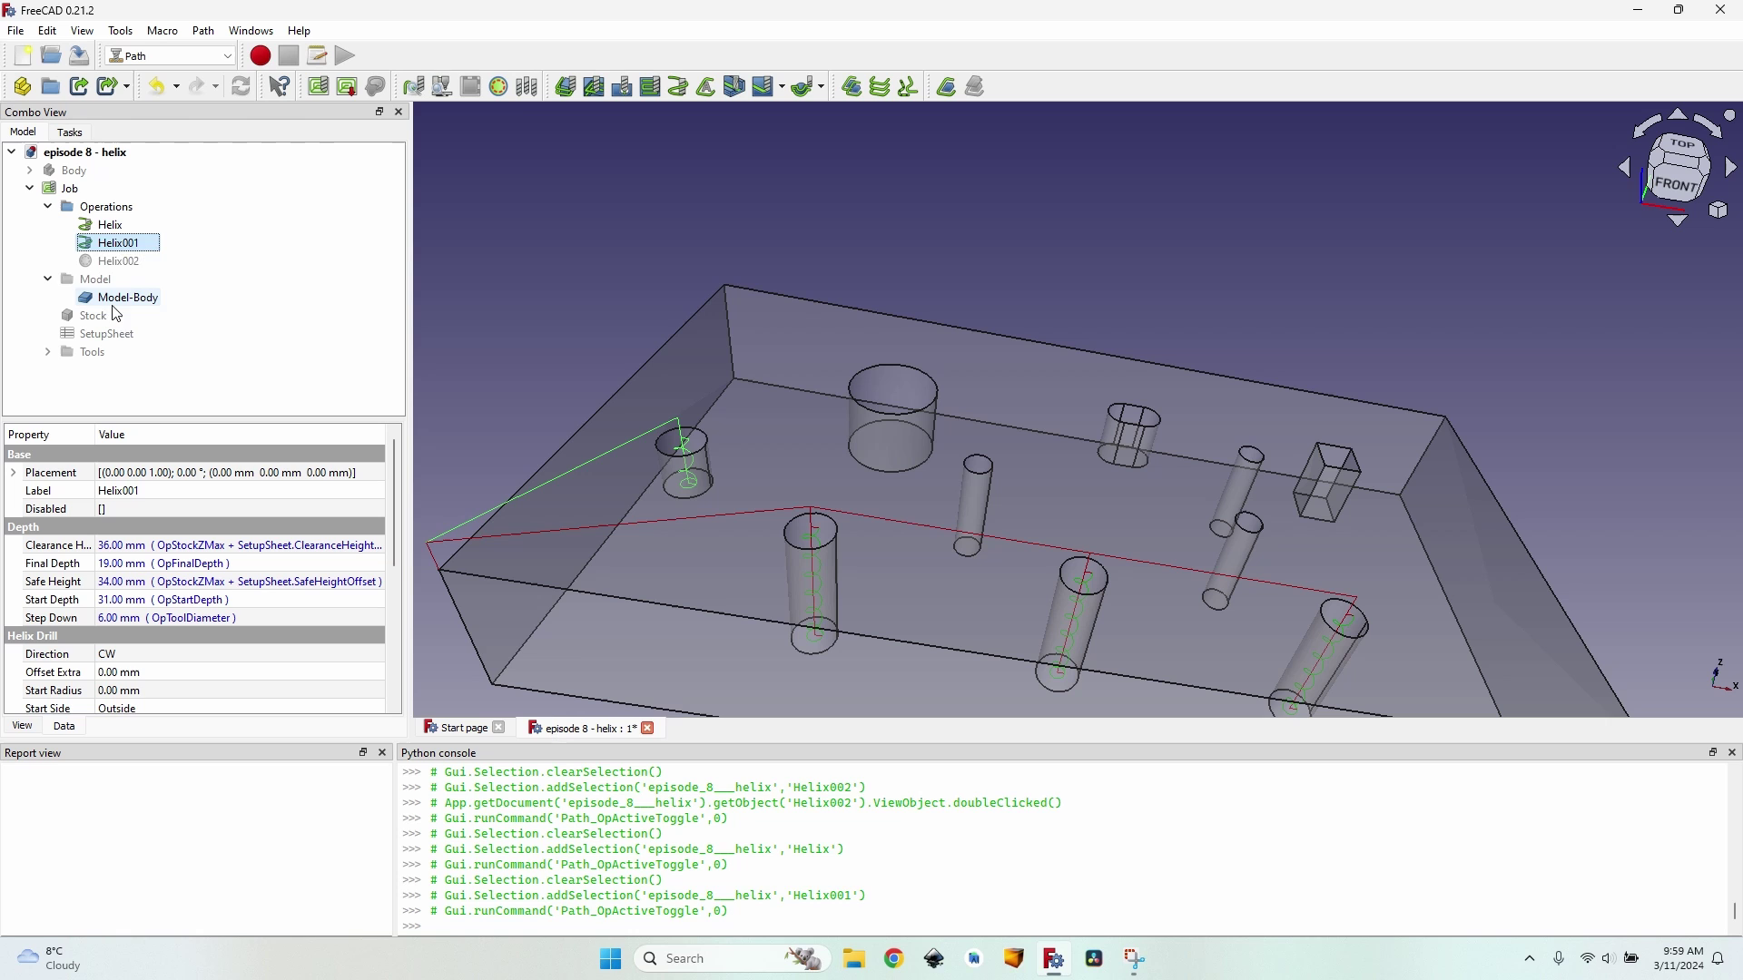
click(118, 261)
click(501, 87)
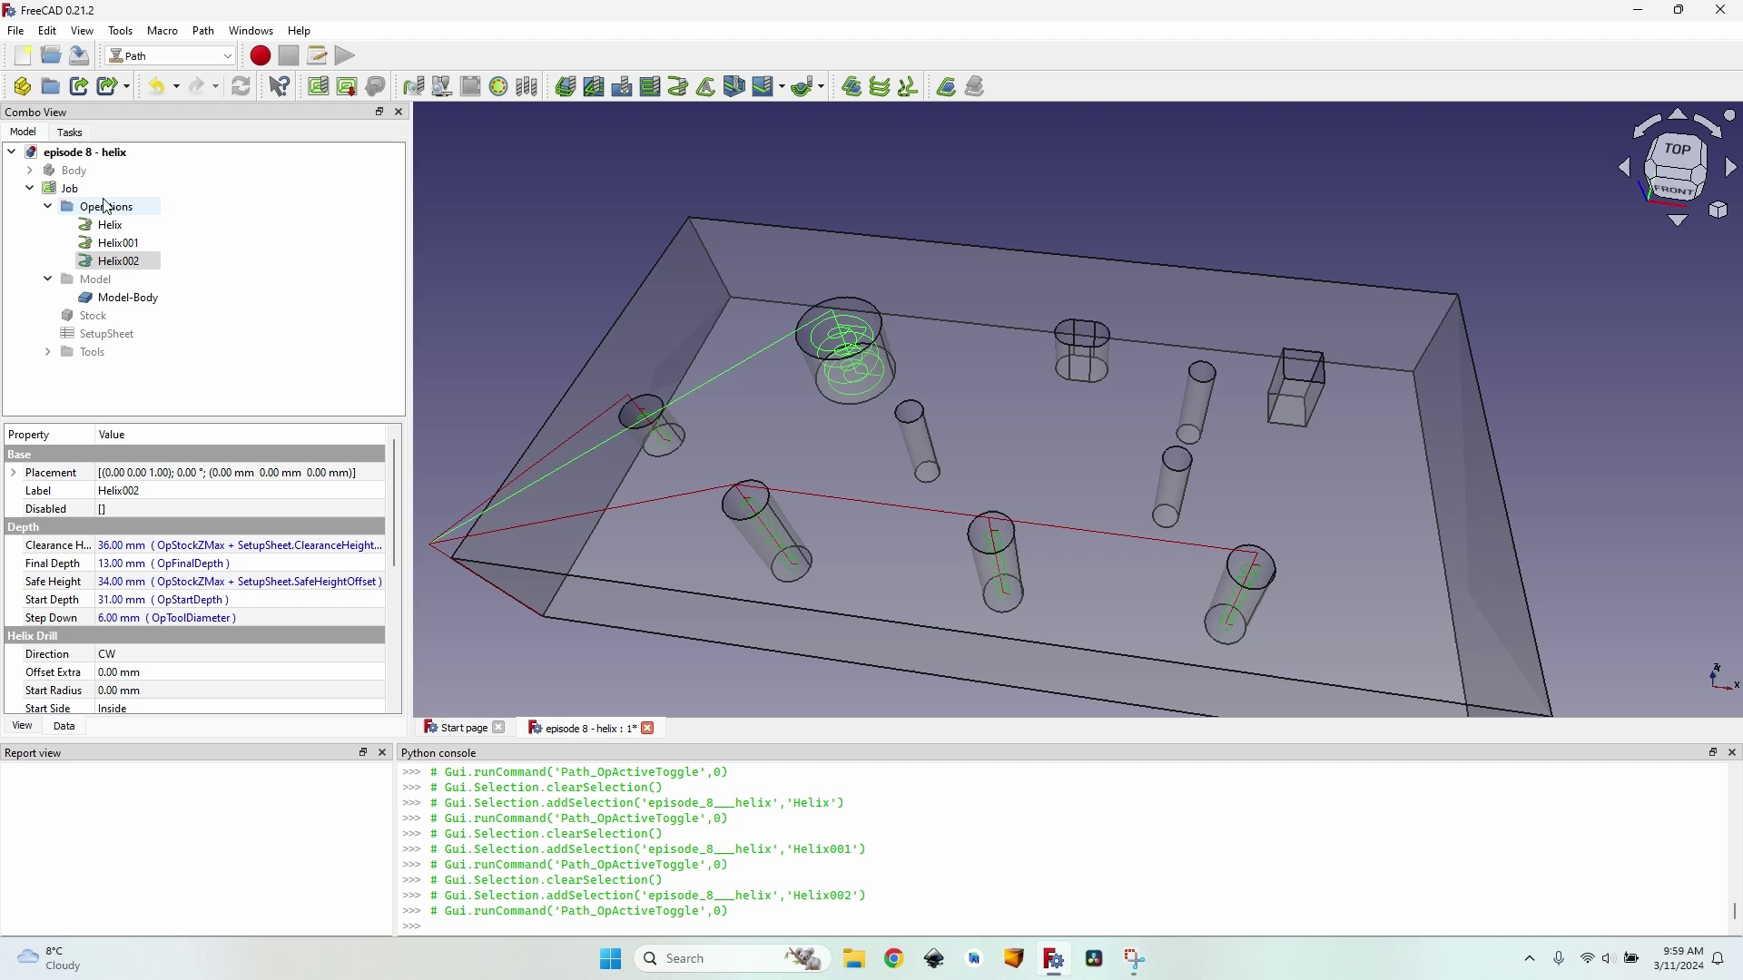
Disable Helix, Helix001 and Helix002, then select the Job.
click(65, 189)
click(113, 227)
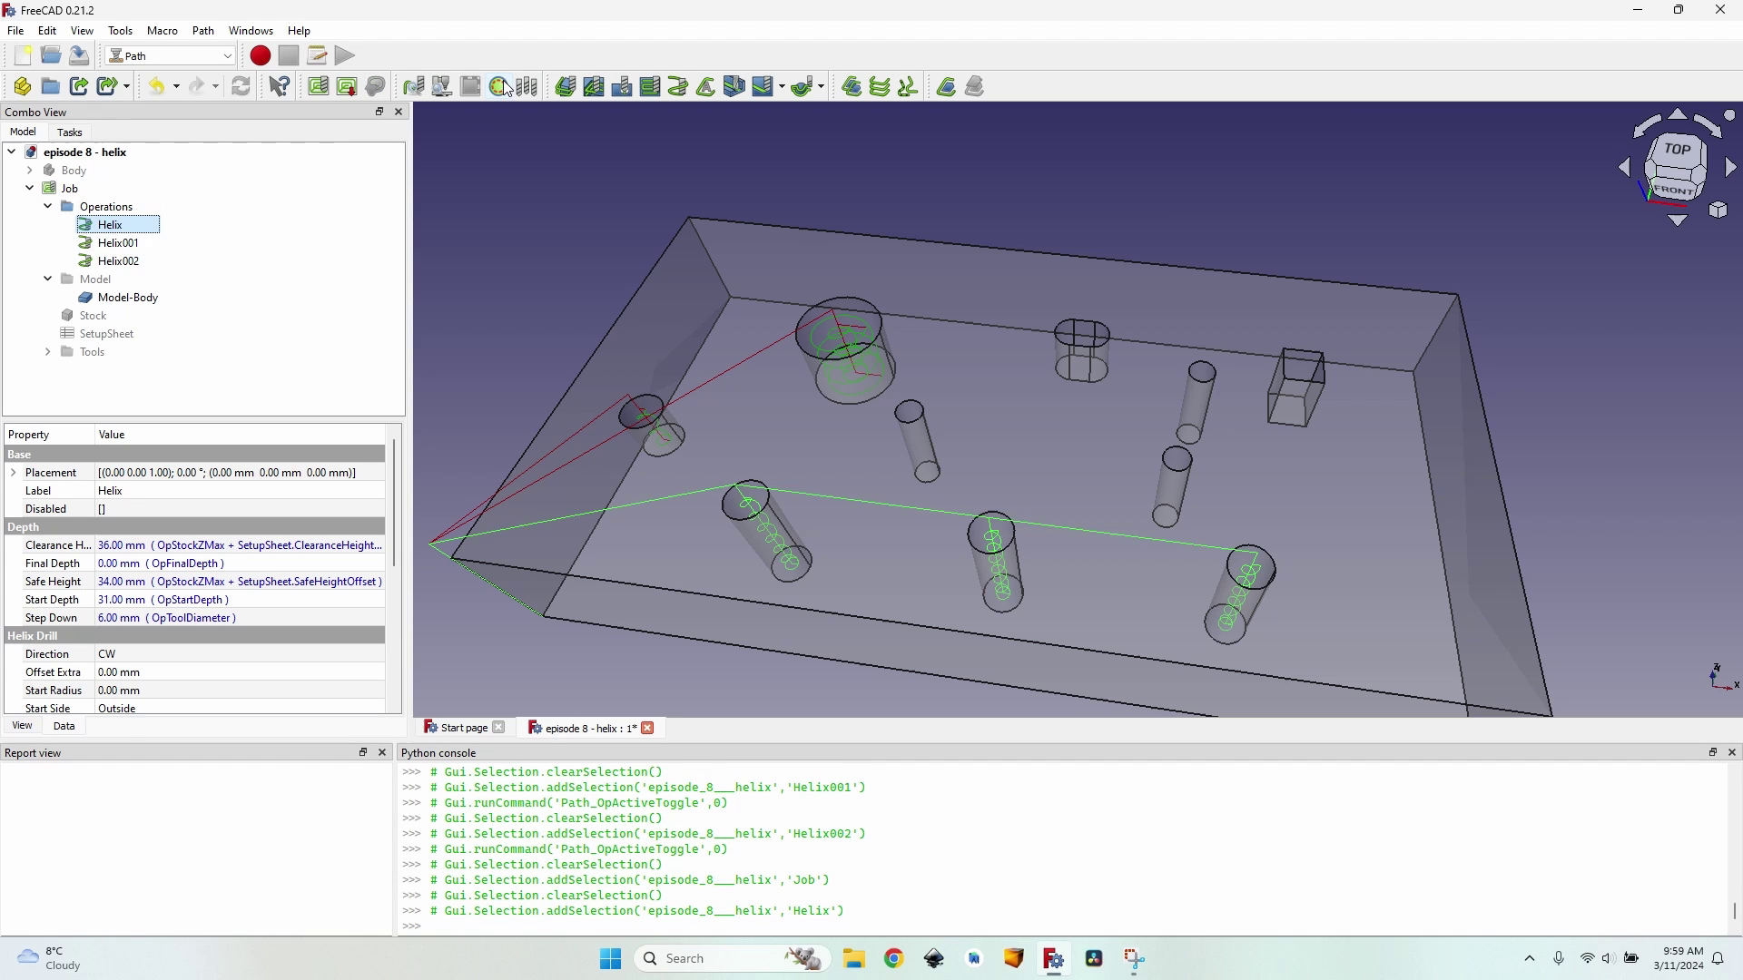
click(499, 87)
click(164, 242)
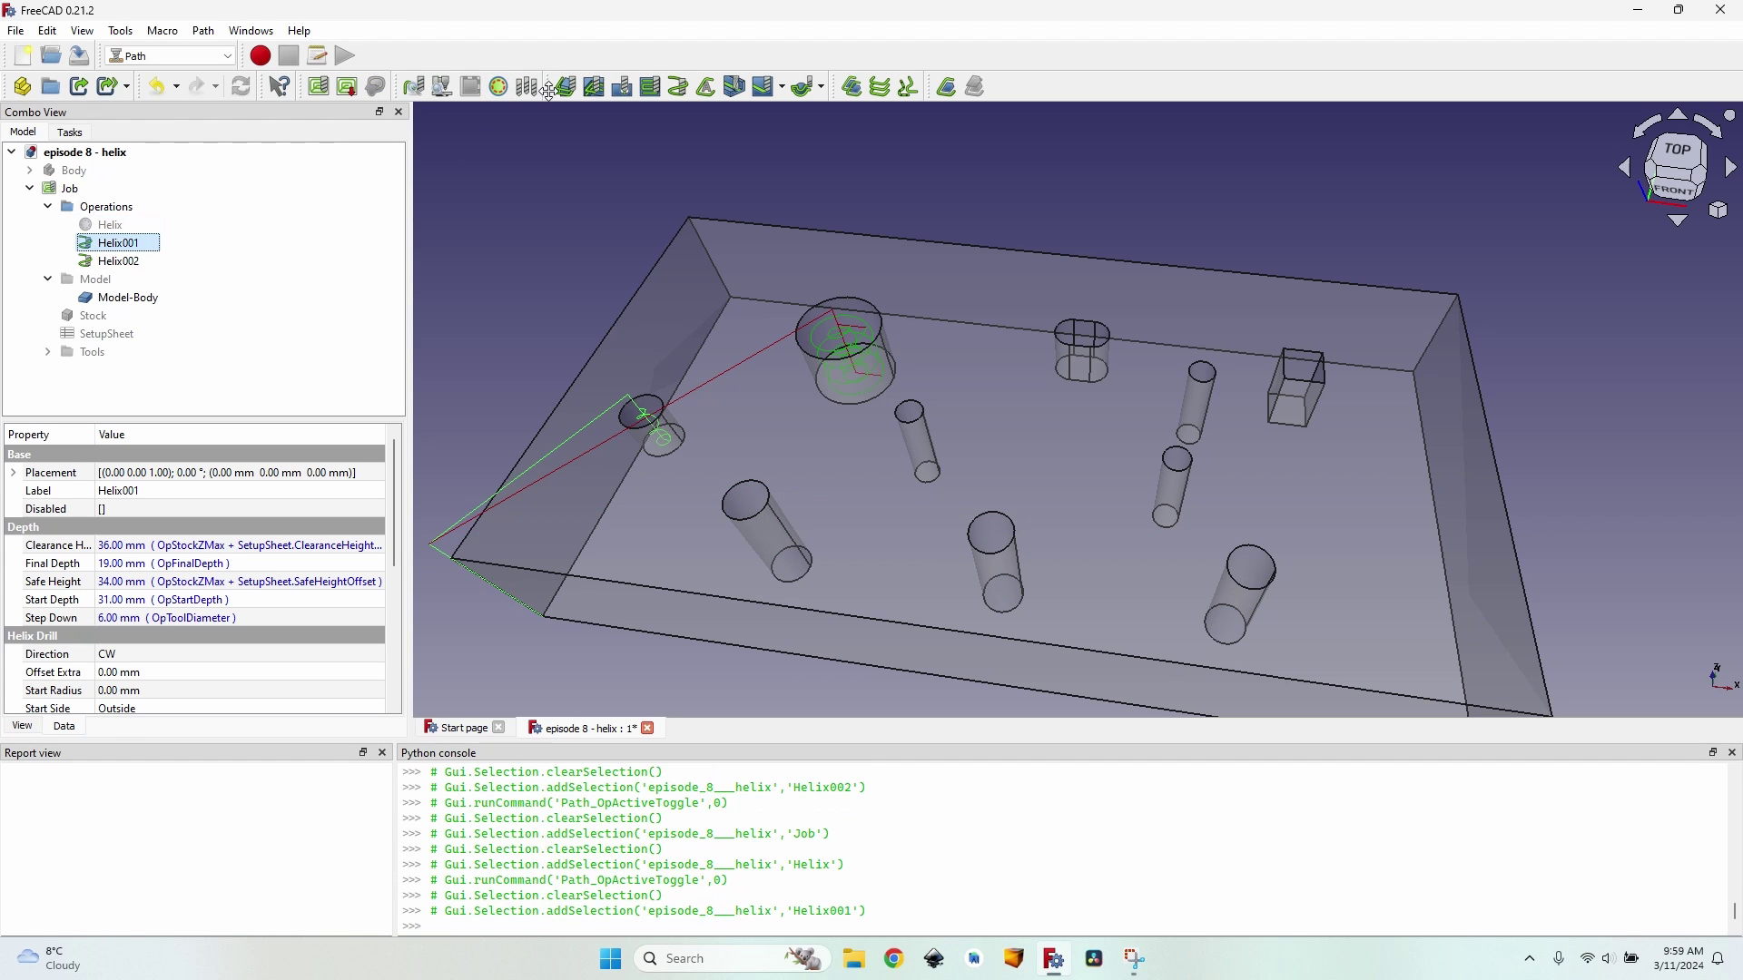
click(499, 87)
click(161, 262)
click(499, 87)
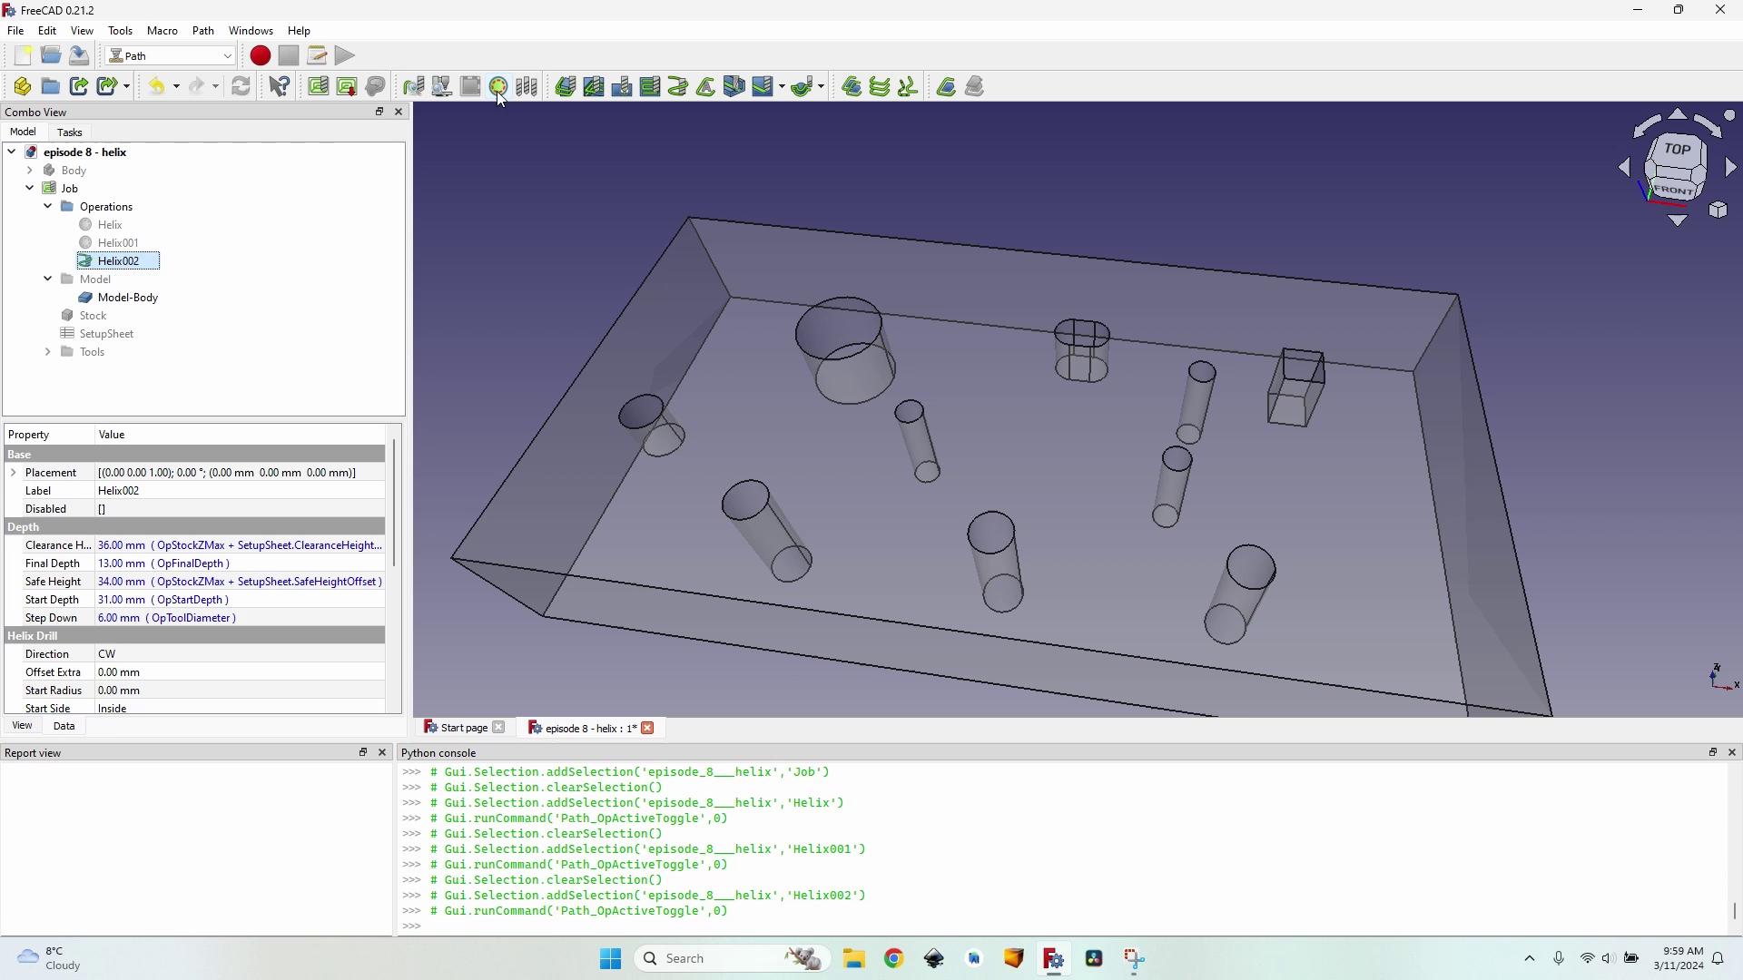
click(65, 189)
Start a new Helix operation and remove Face7–Face10 and Face13 from its base geometry.
click(682, 87)
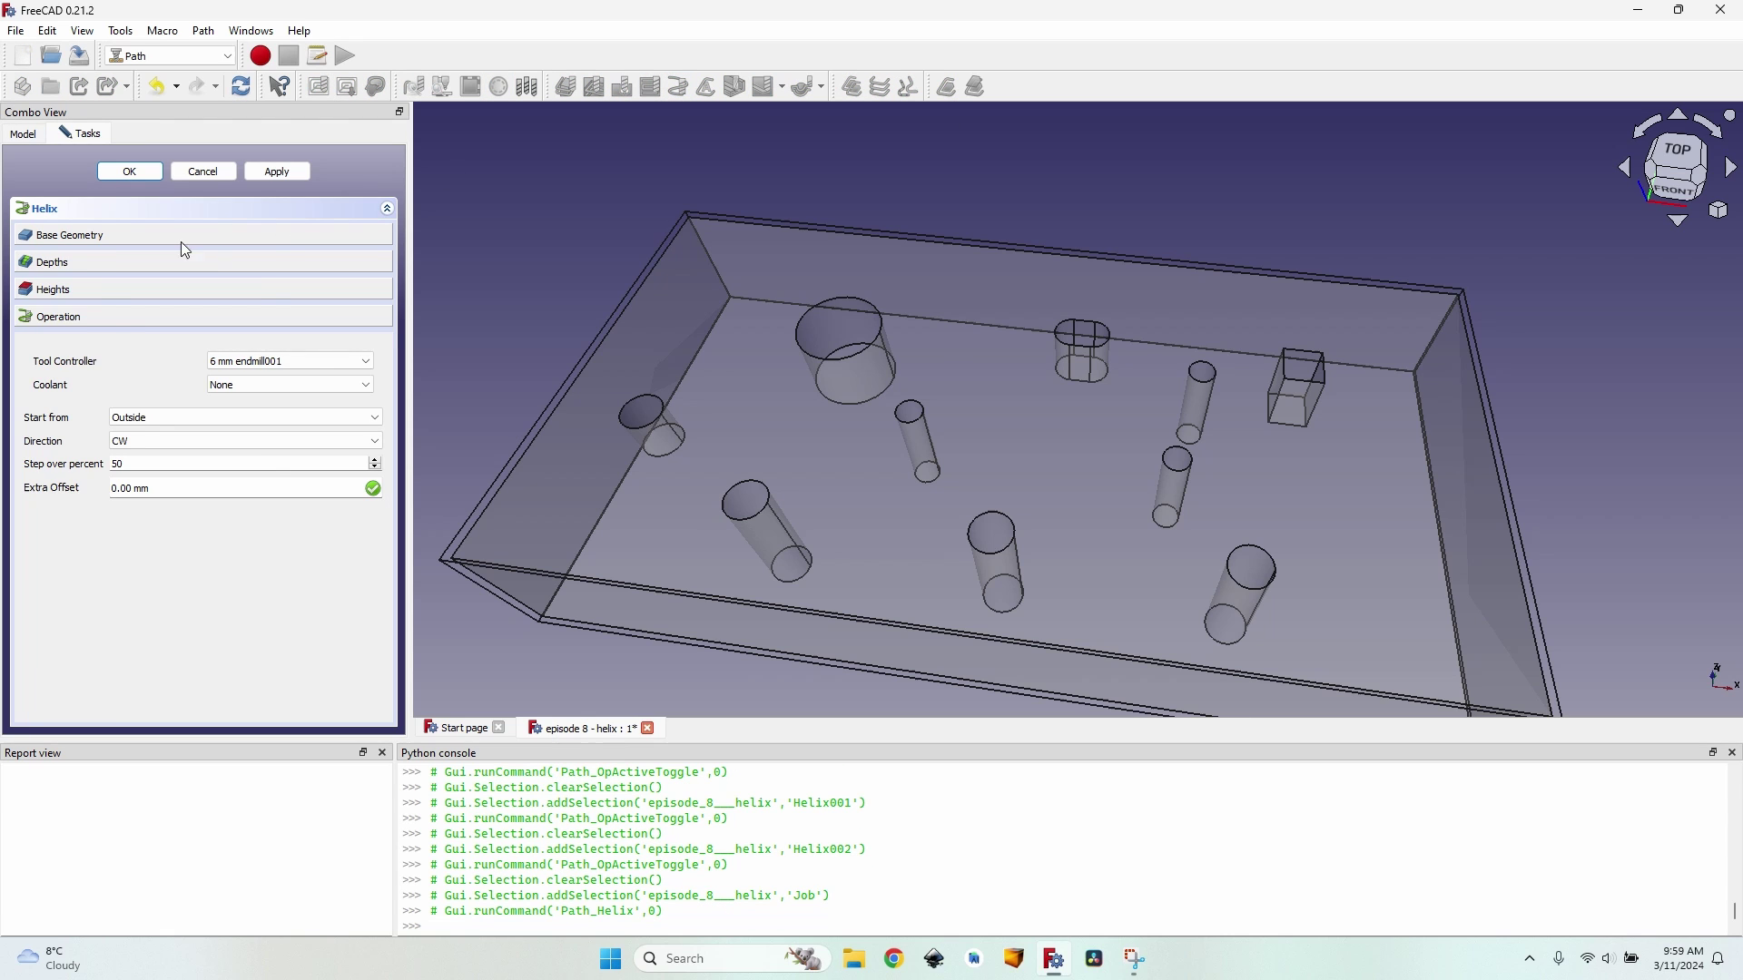
click(182, 238)
click(123, 374)
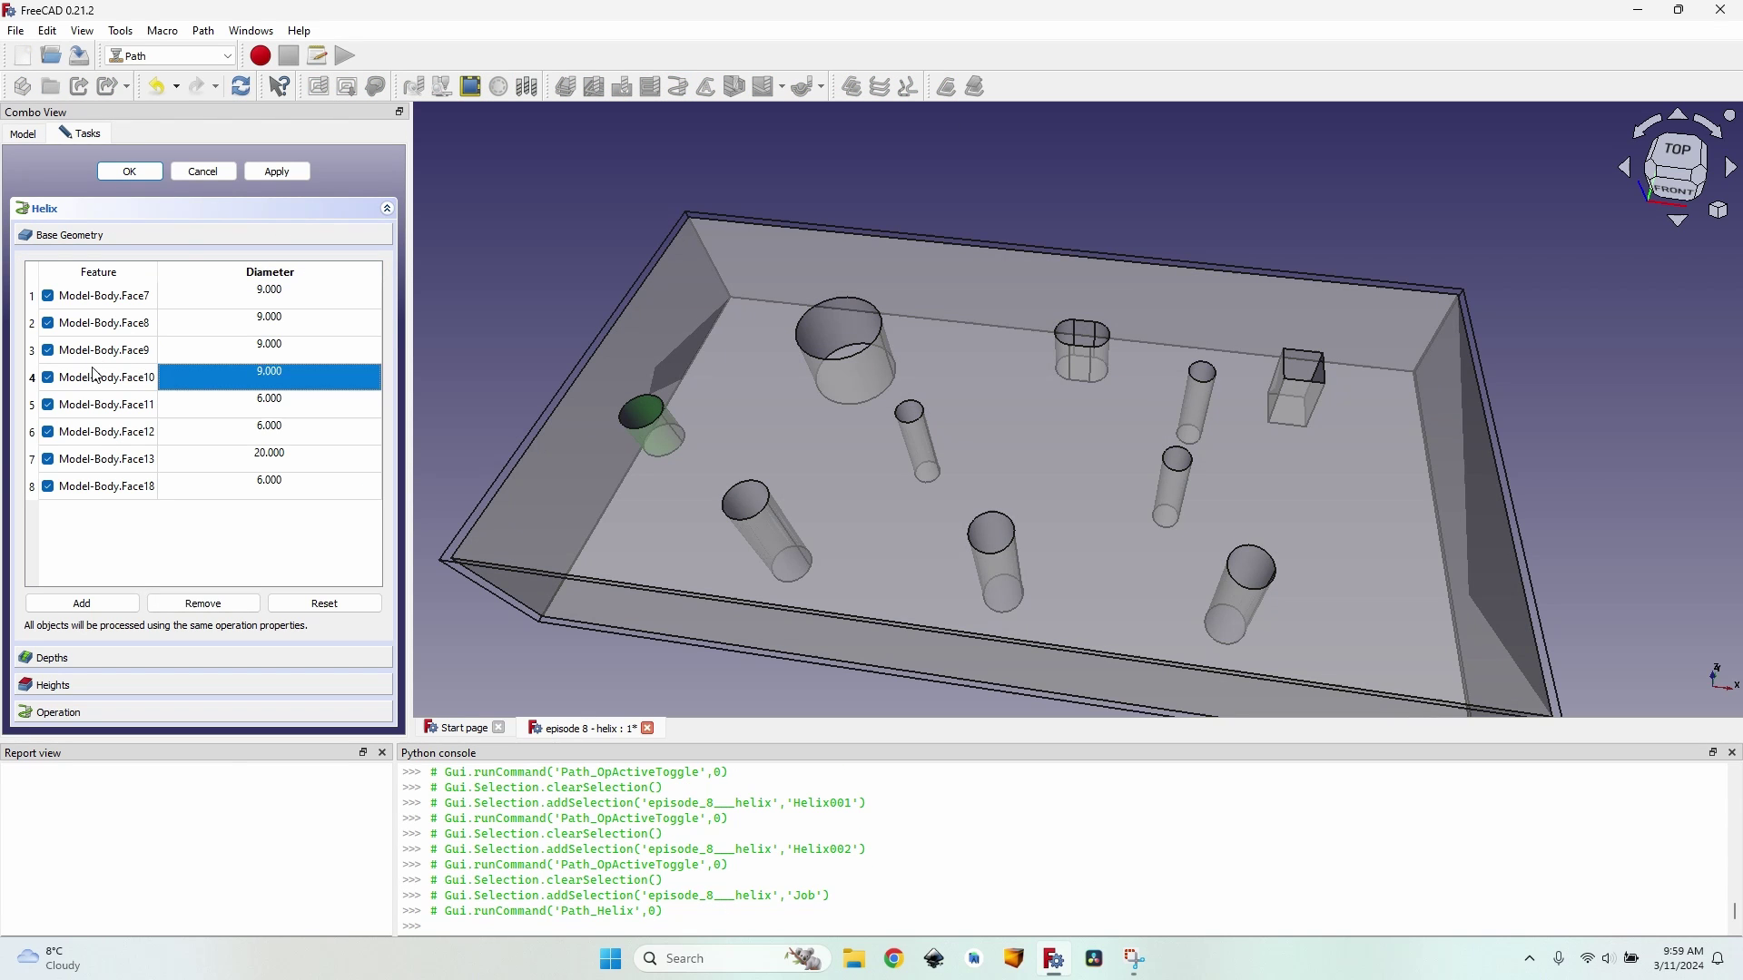
shift+click(104, 295)
click(229, 606)
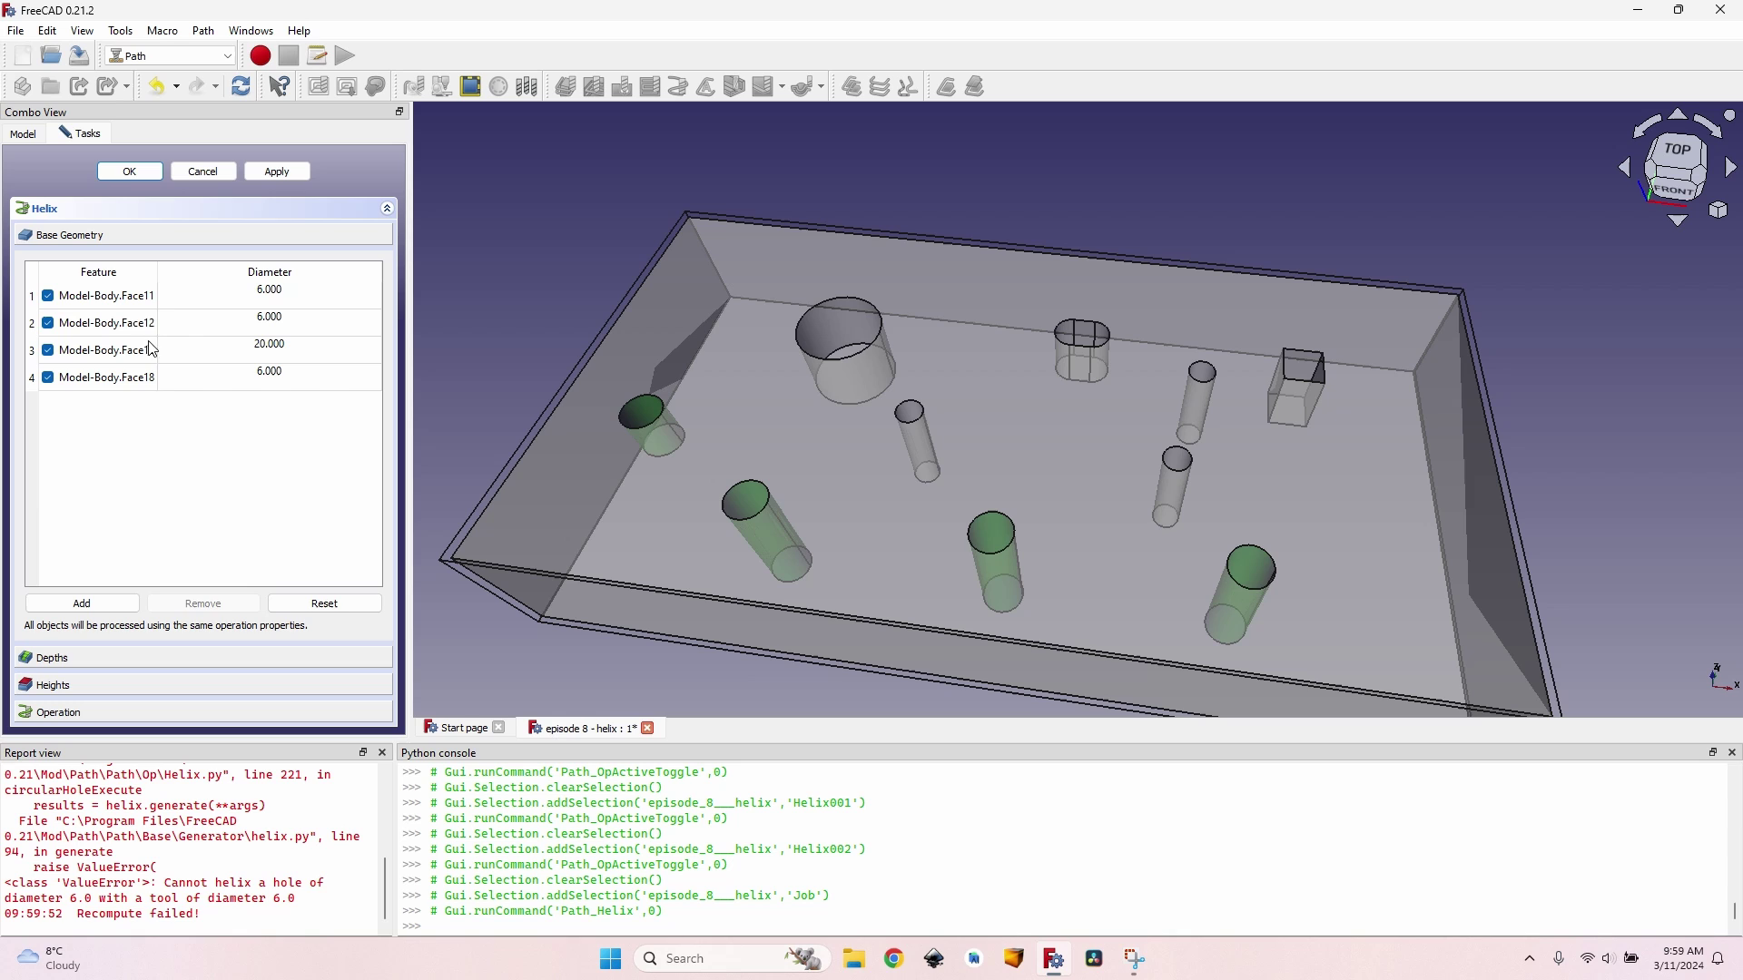
click(127, 352)
click(205, 604)
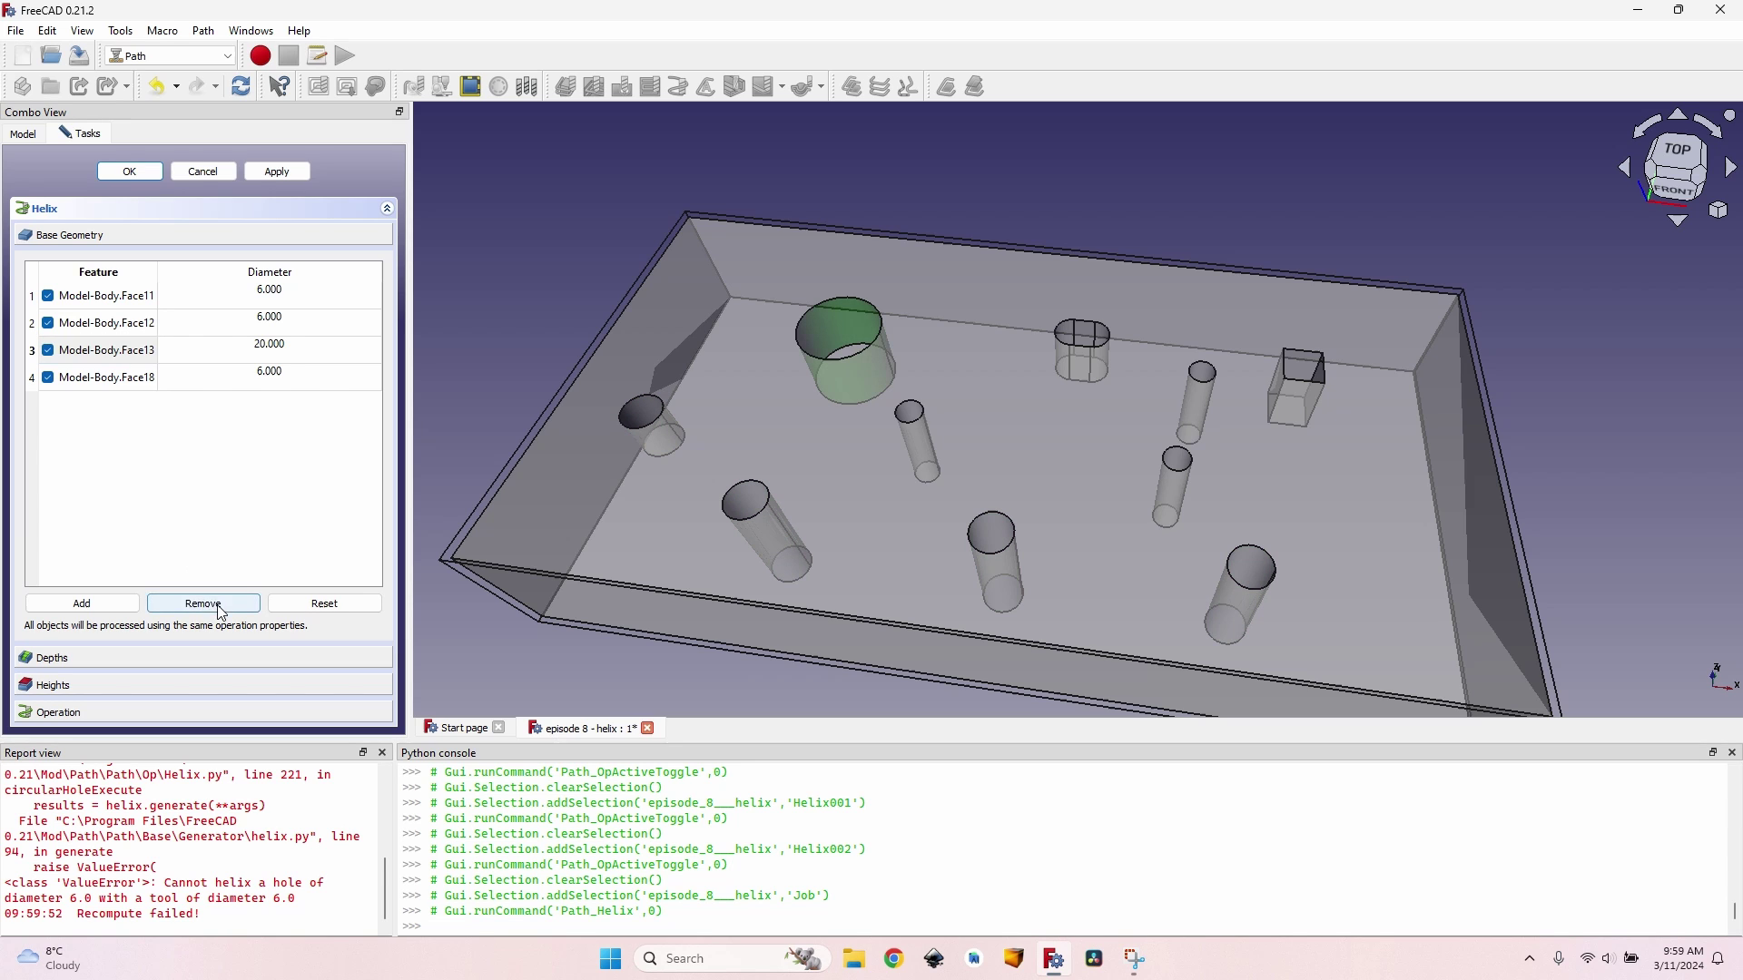
Apply and accept to create Helix003, then select it and recompute the document.
click(284, 176)
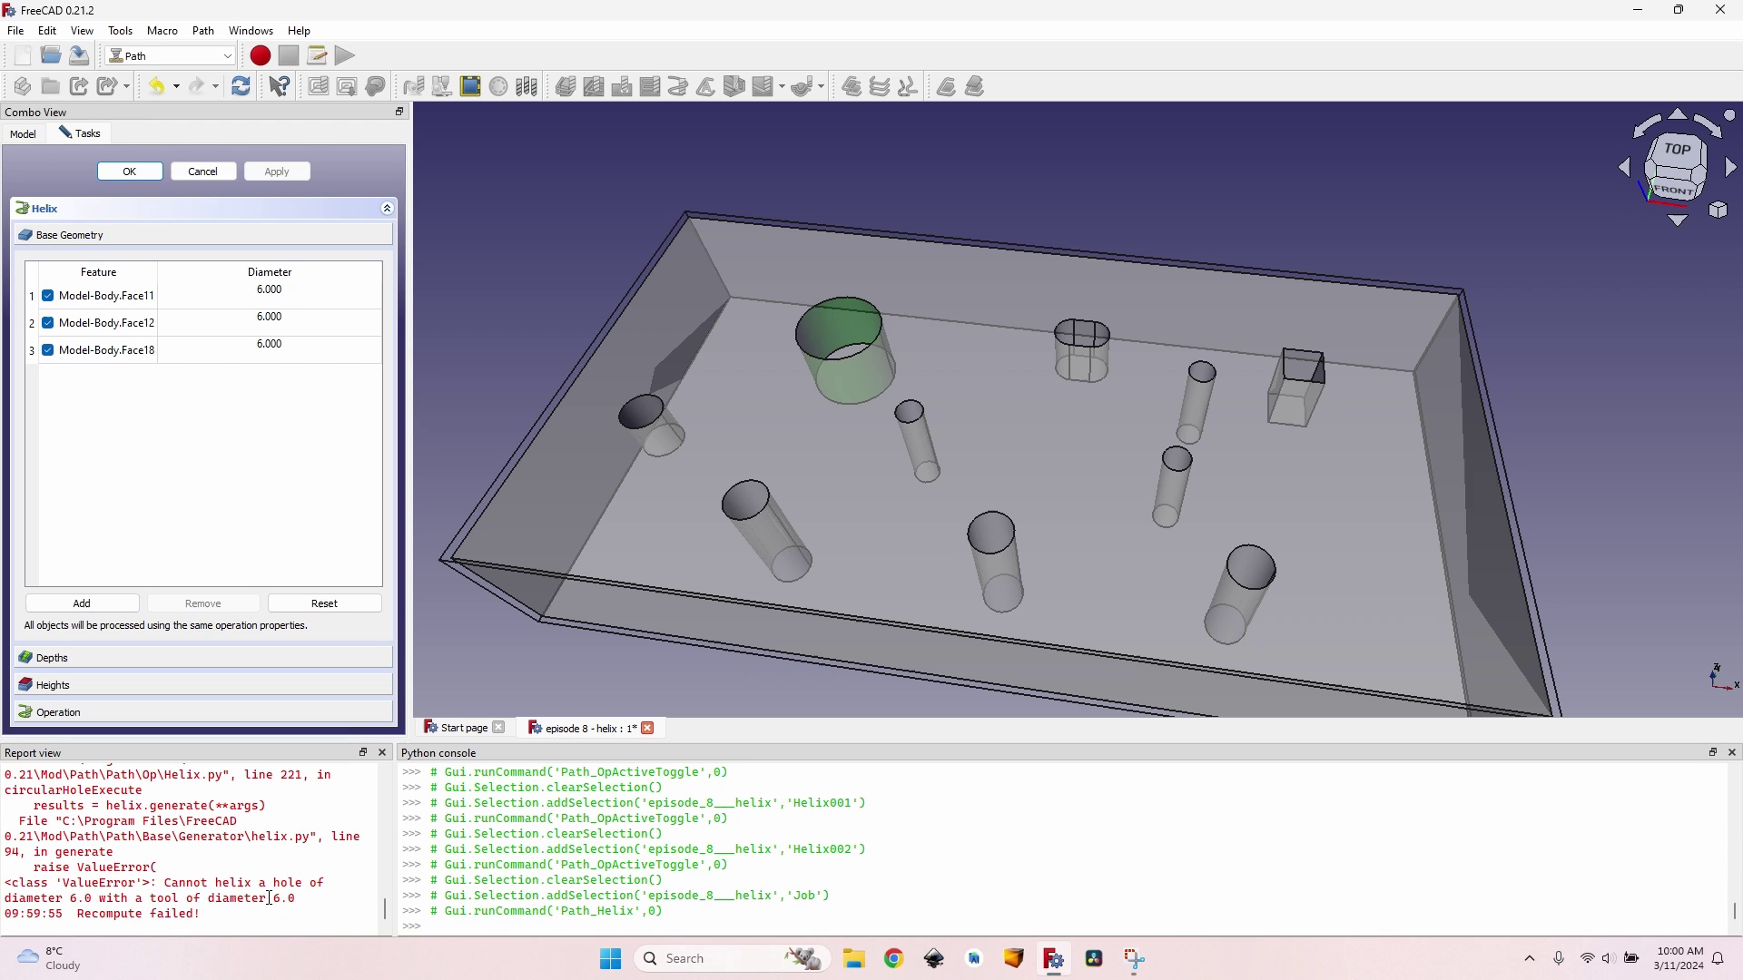
click(131, 175)
mouse_move(118, 287)
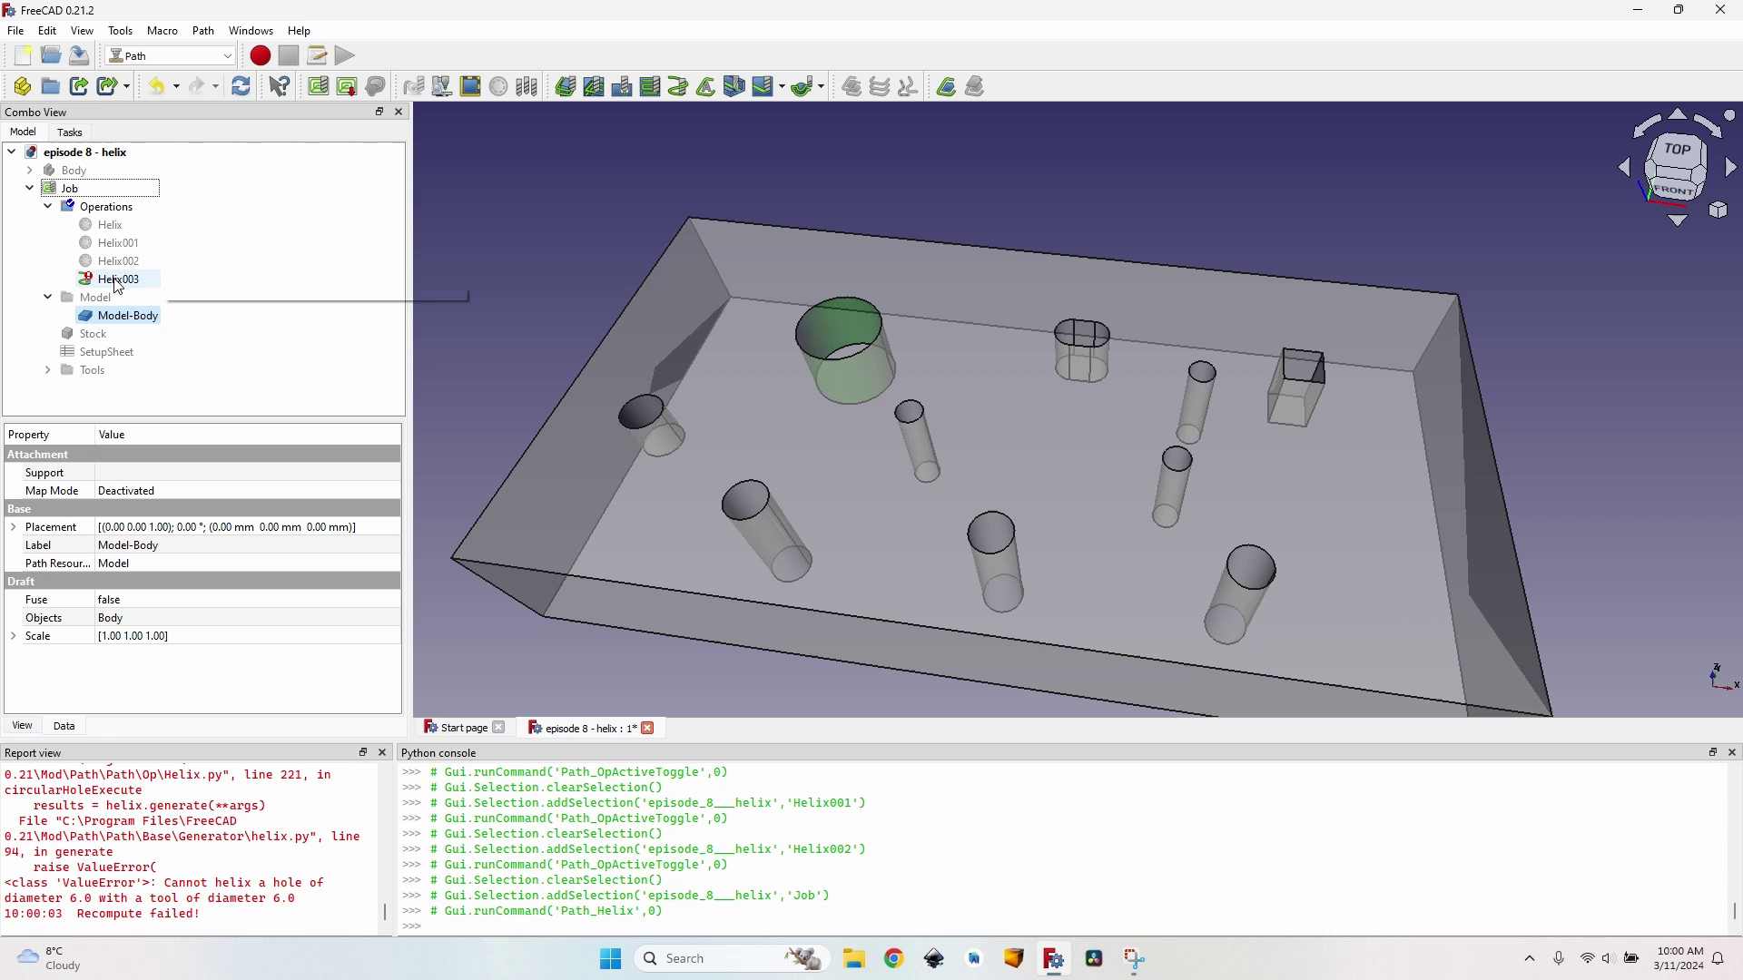
click(118, 281)
key(ctrl+r)
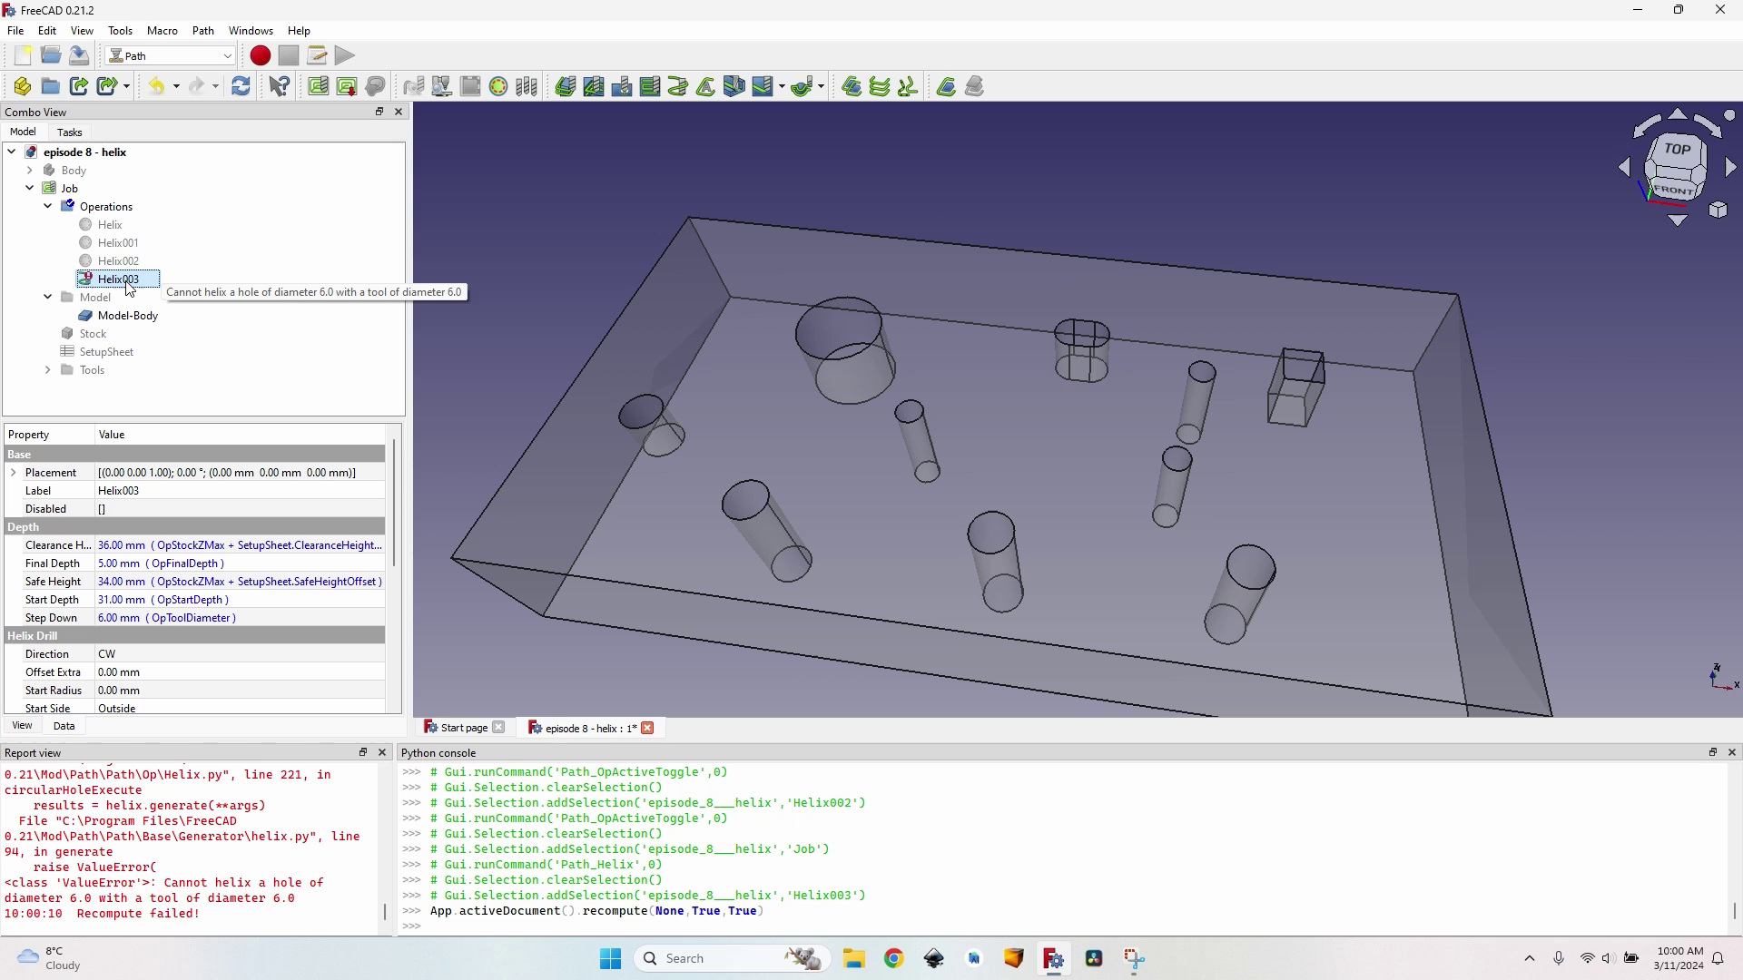
Change the 6 mm endmill bit's diameter to 5.99 mm.
click(48, 372)
click(65, 389)
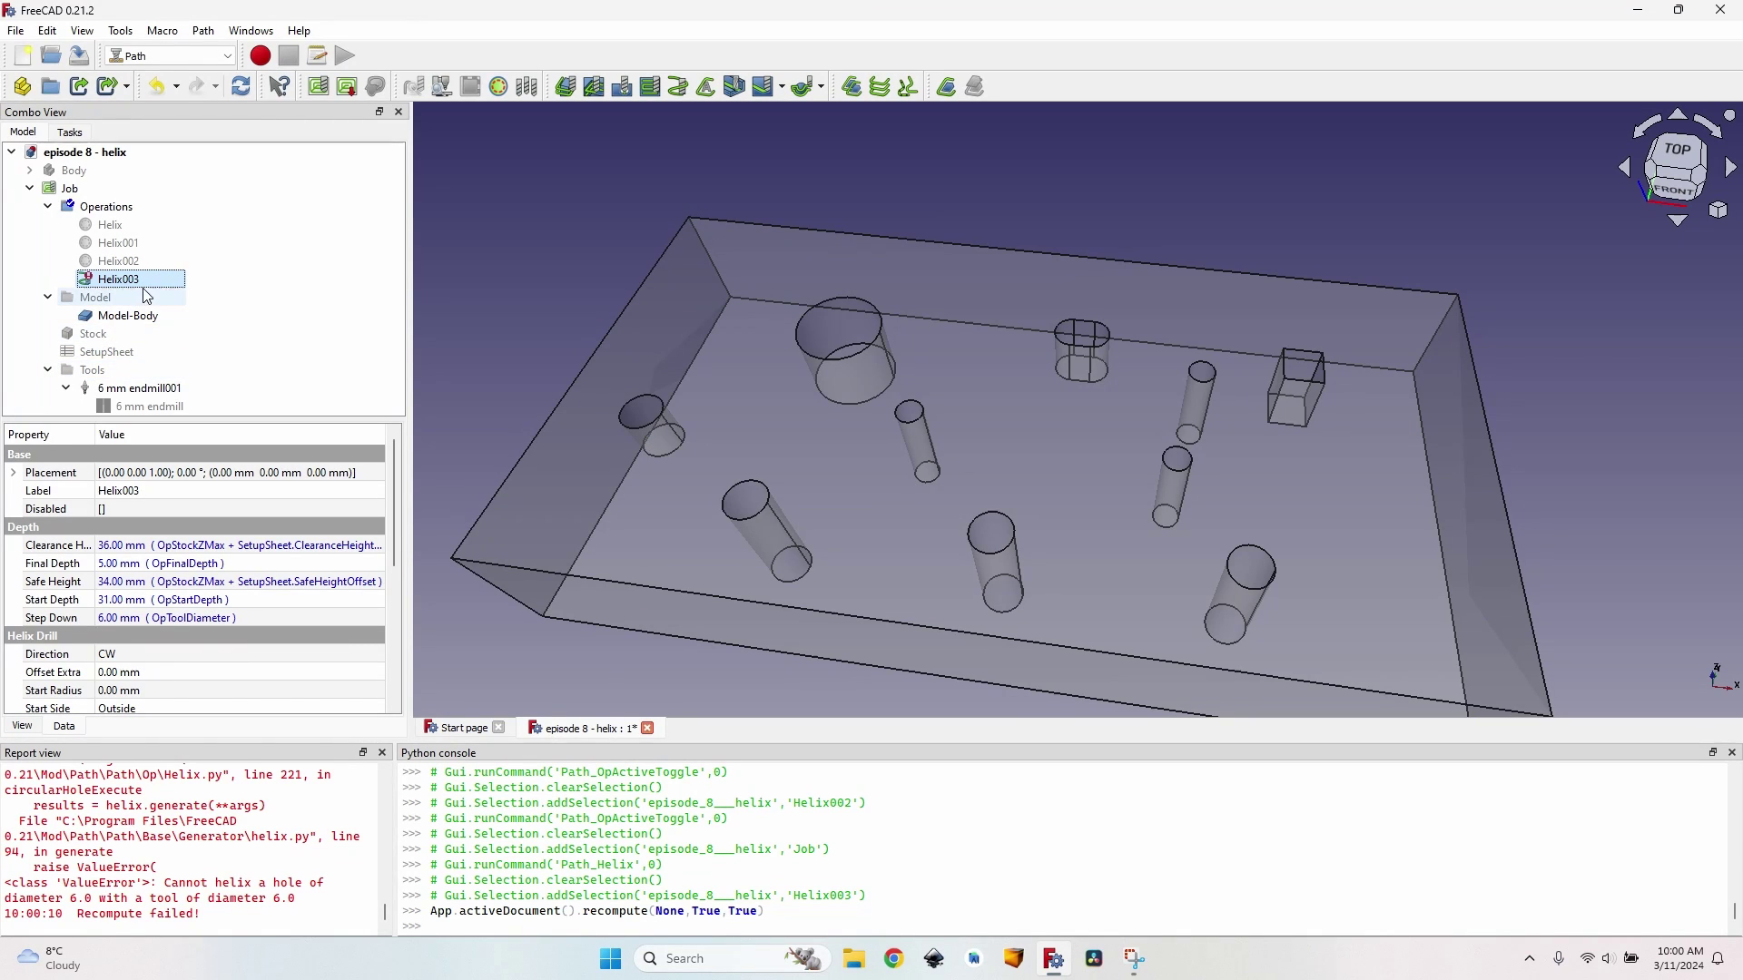
double_click(154, 407)
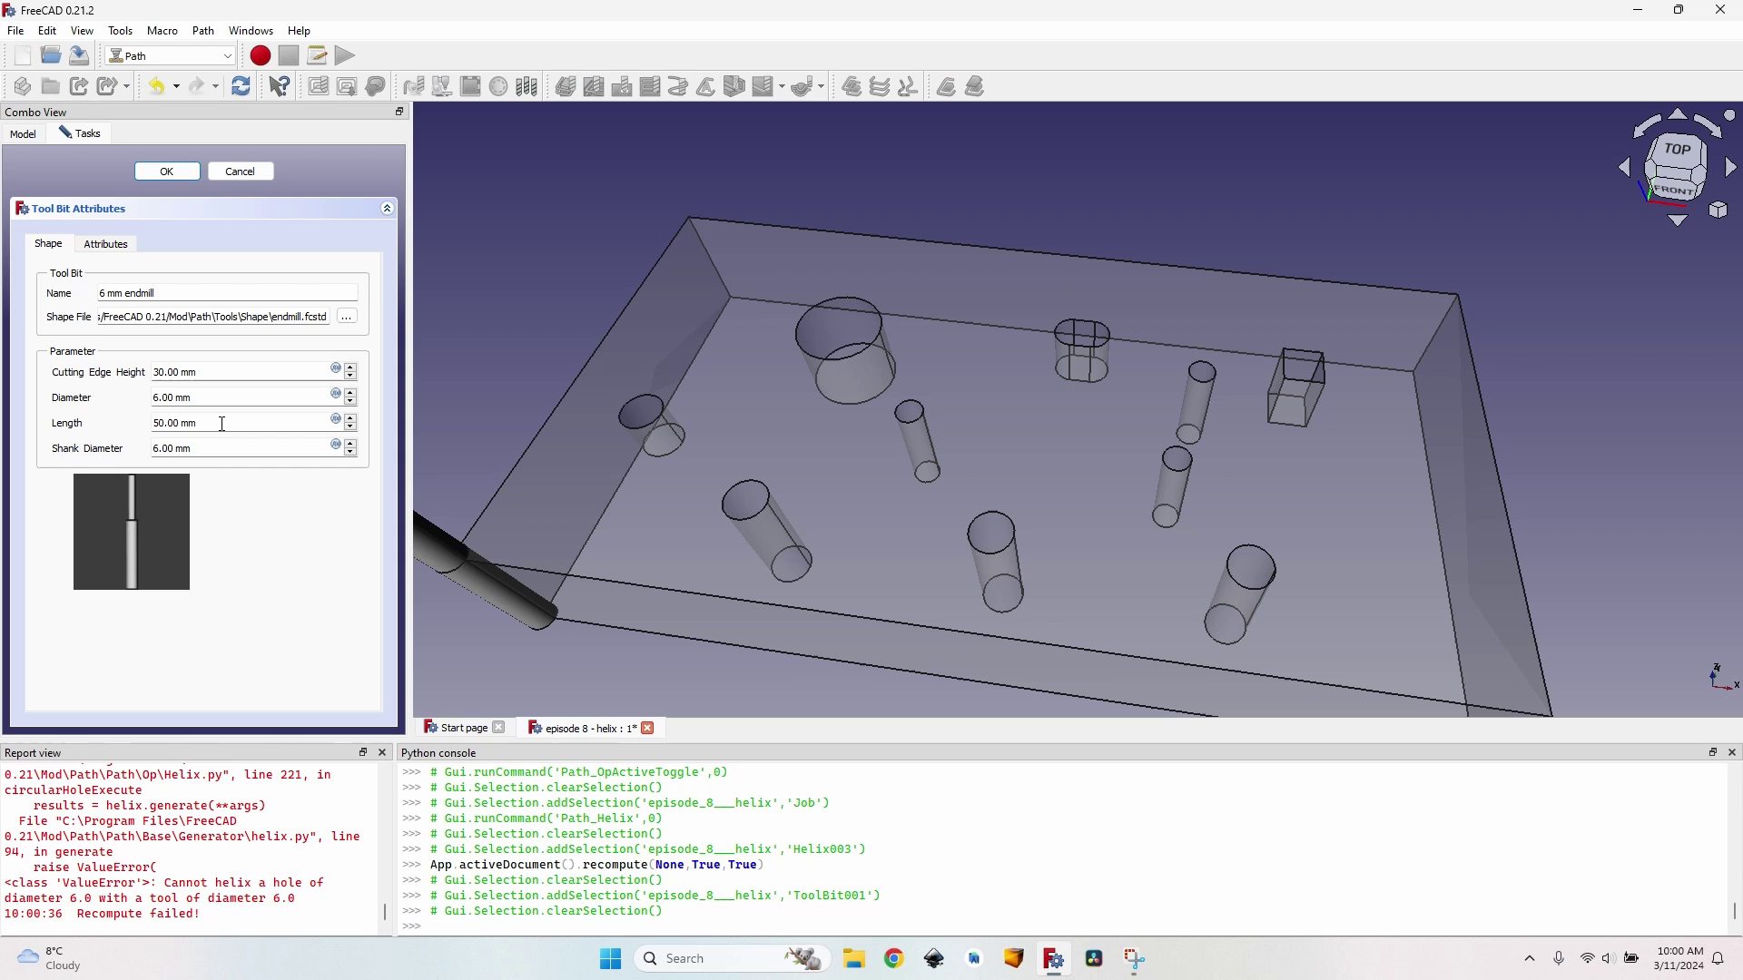
drag(173, 398, 110, 397)
text(5.99)
click(174, 172)
Select Helix003 and inspect its toolpath on the stock block.
scroll(958, 392, up, 3)
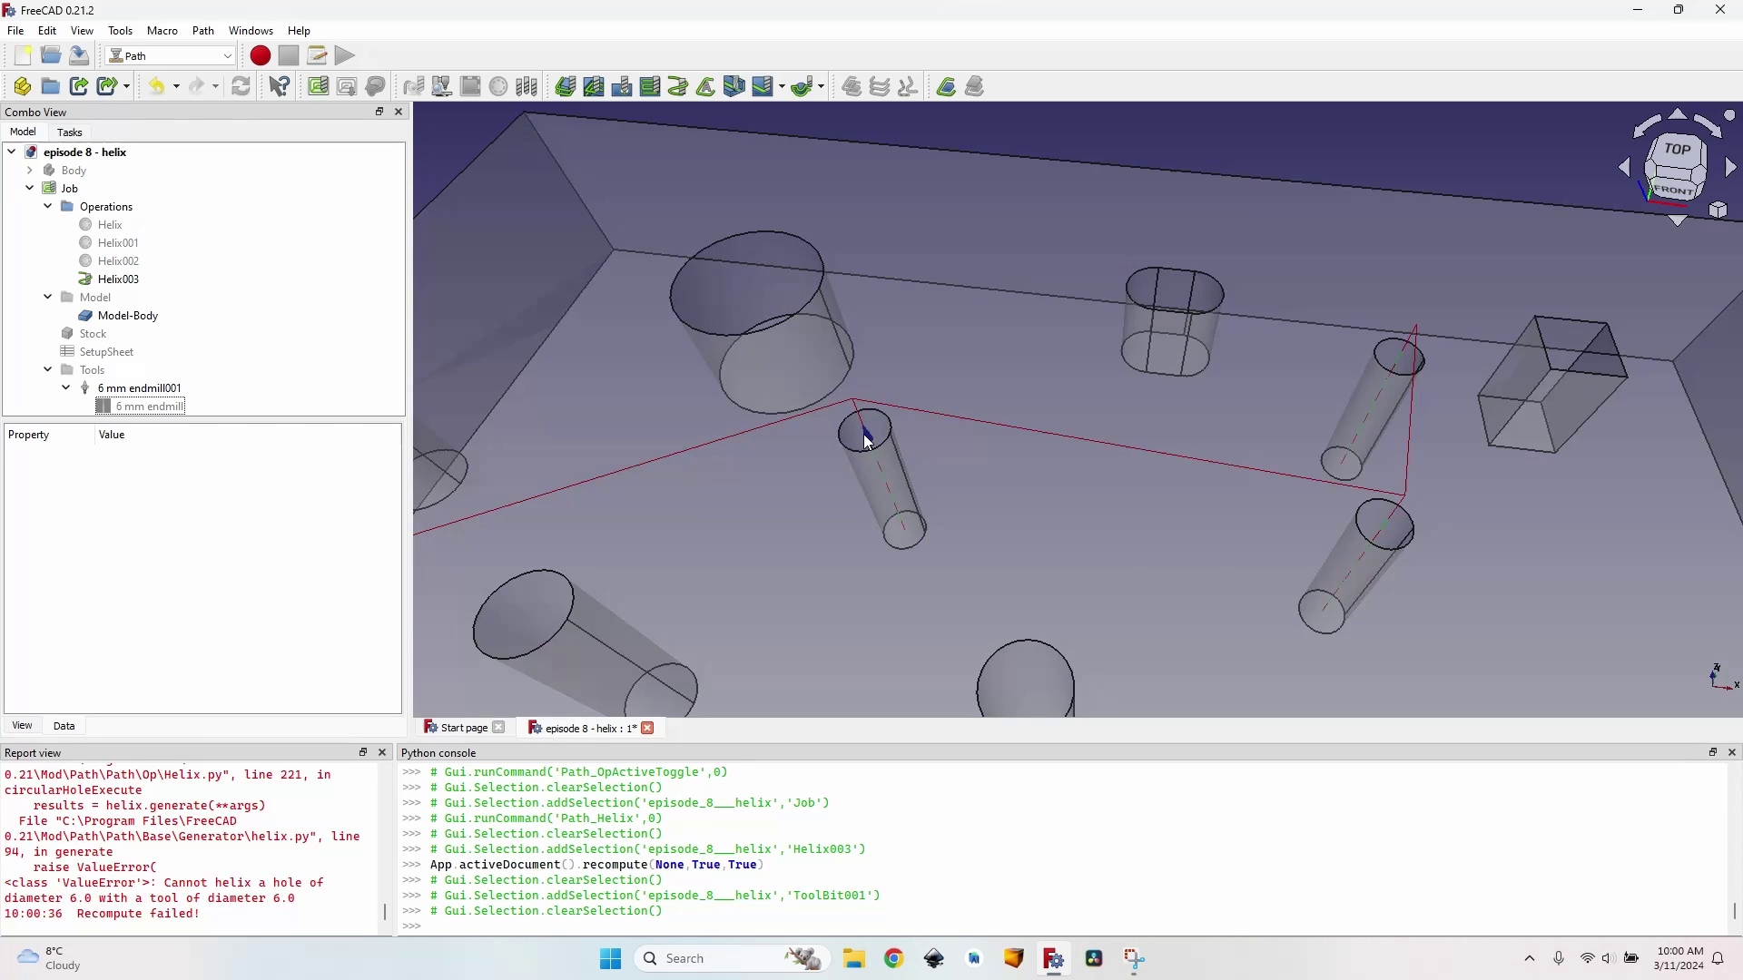
click(125, 281)
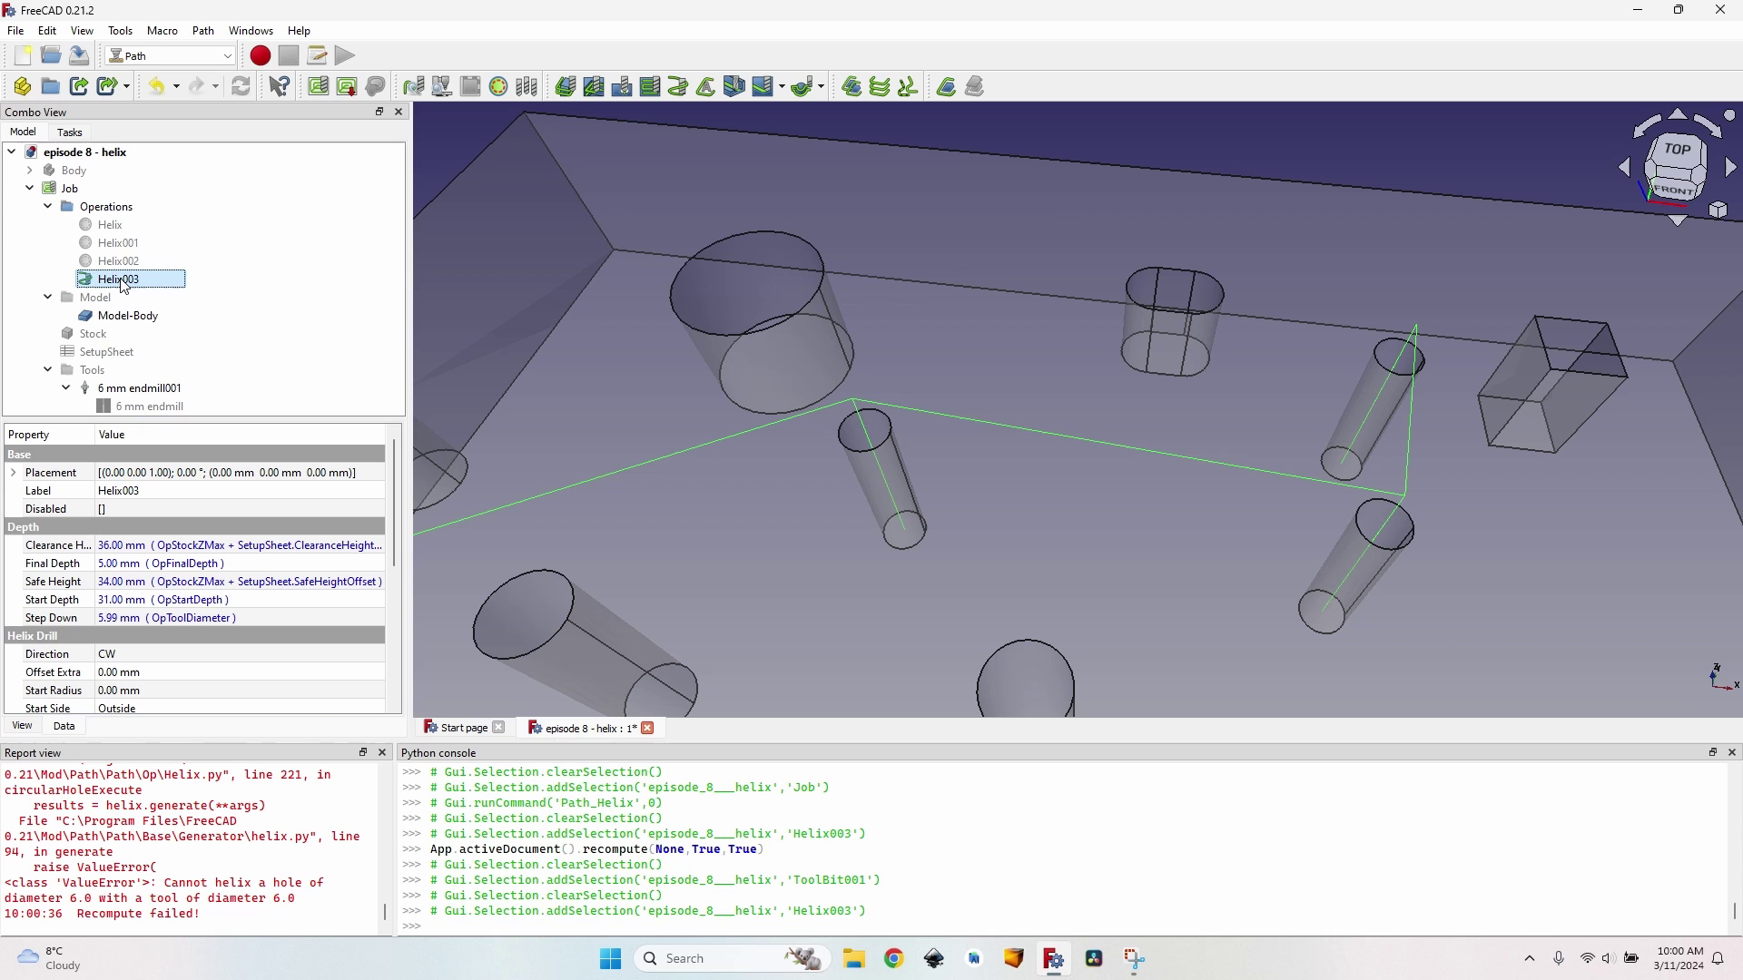
scroll(961, 228, down, 5)
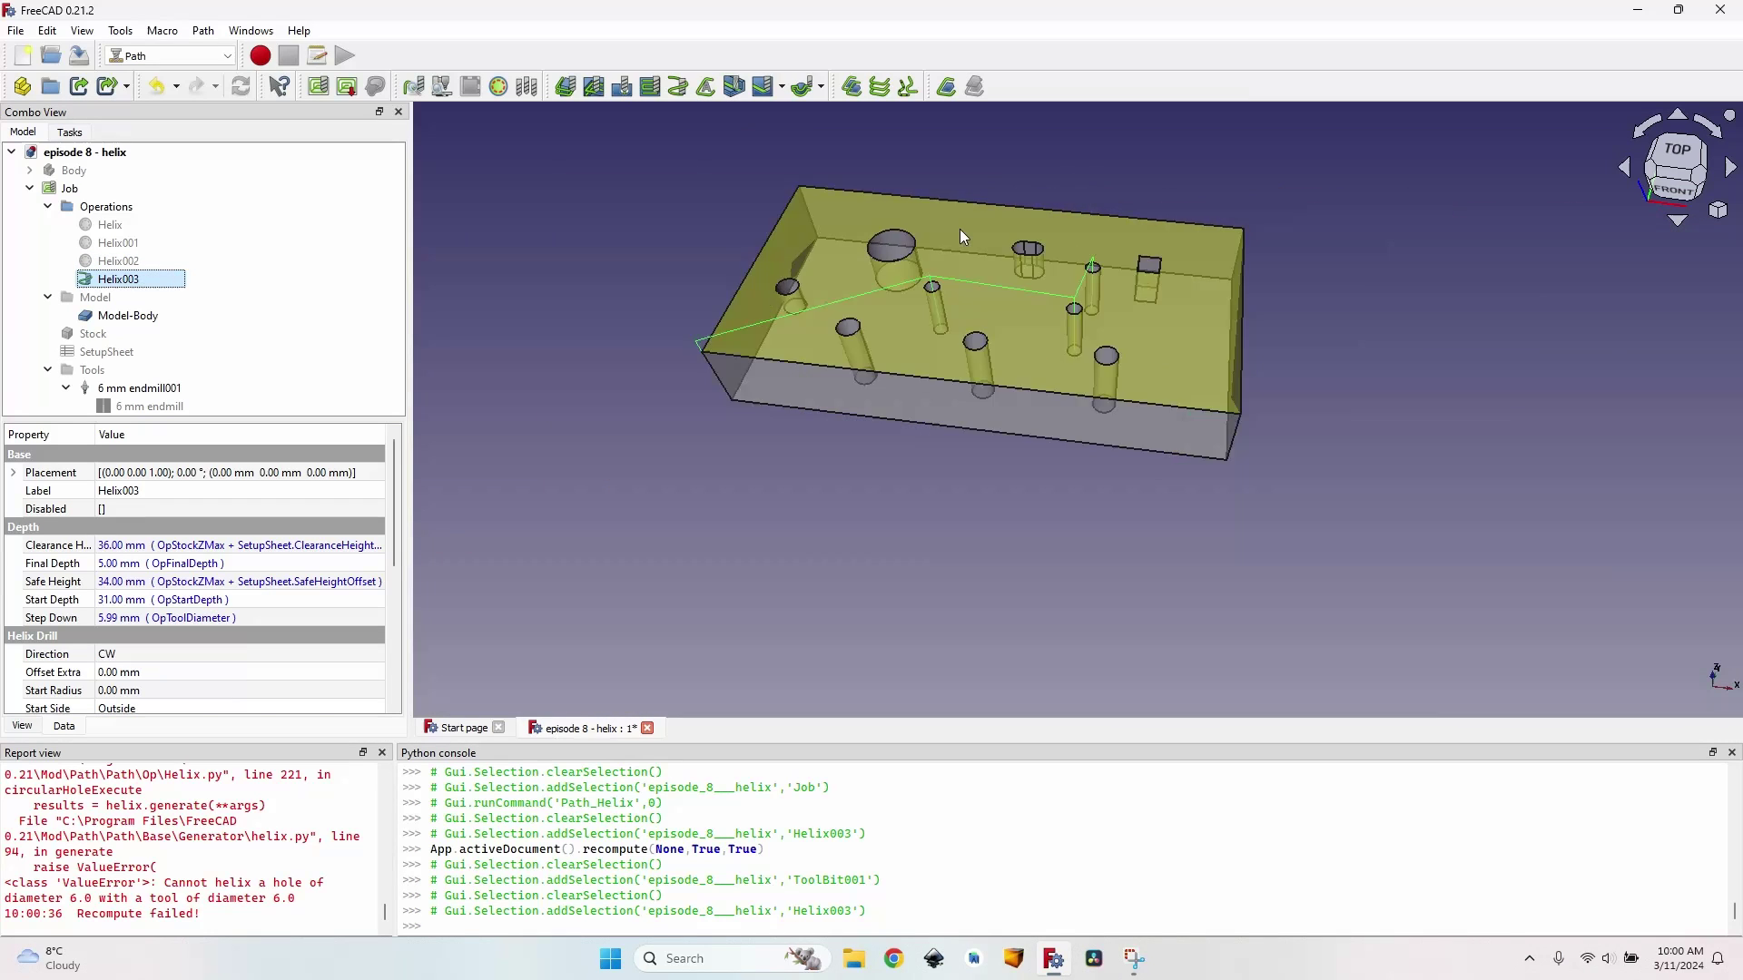
scroll(708, 259, up, 2)
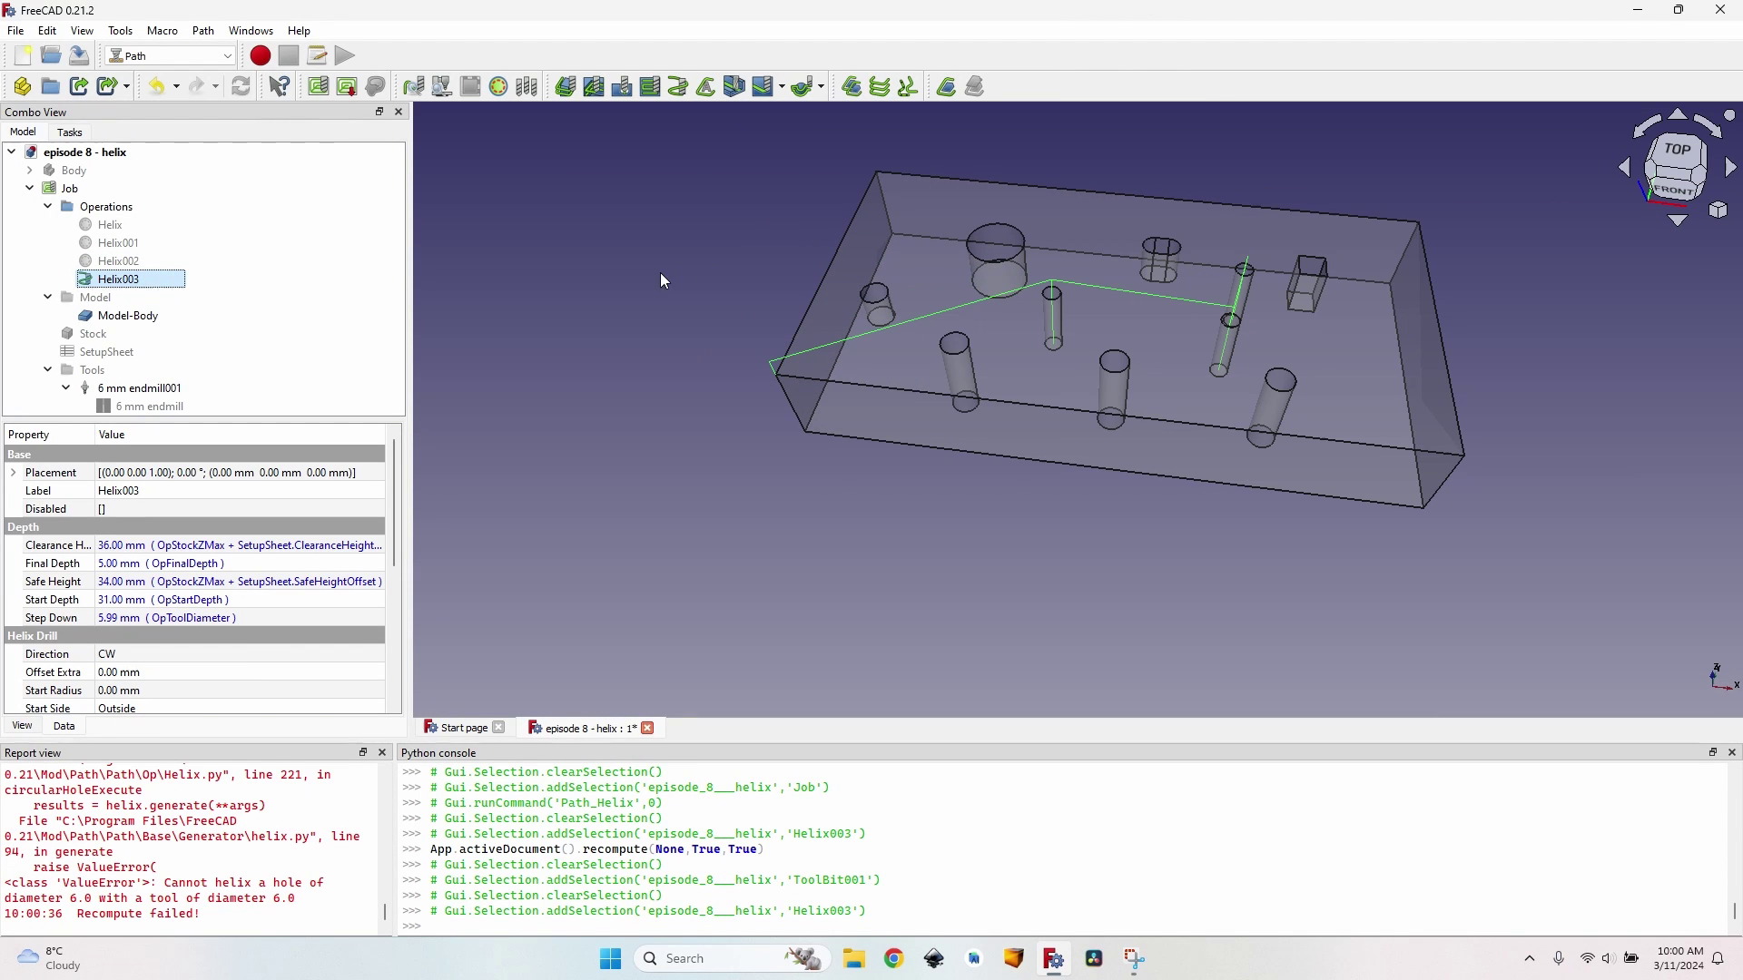
middle_drag(710, 237, 693, 246)
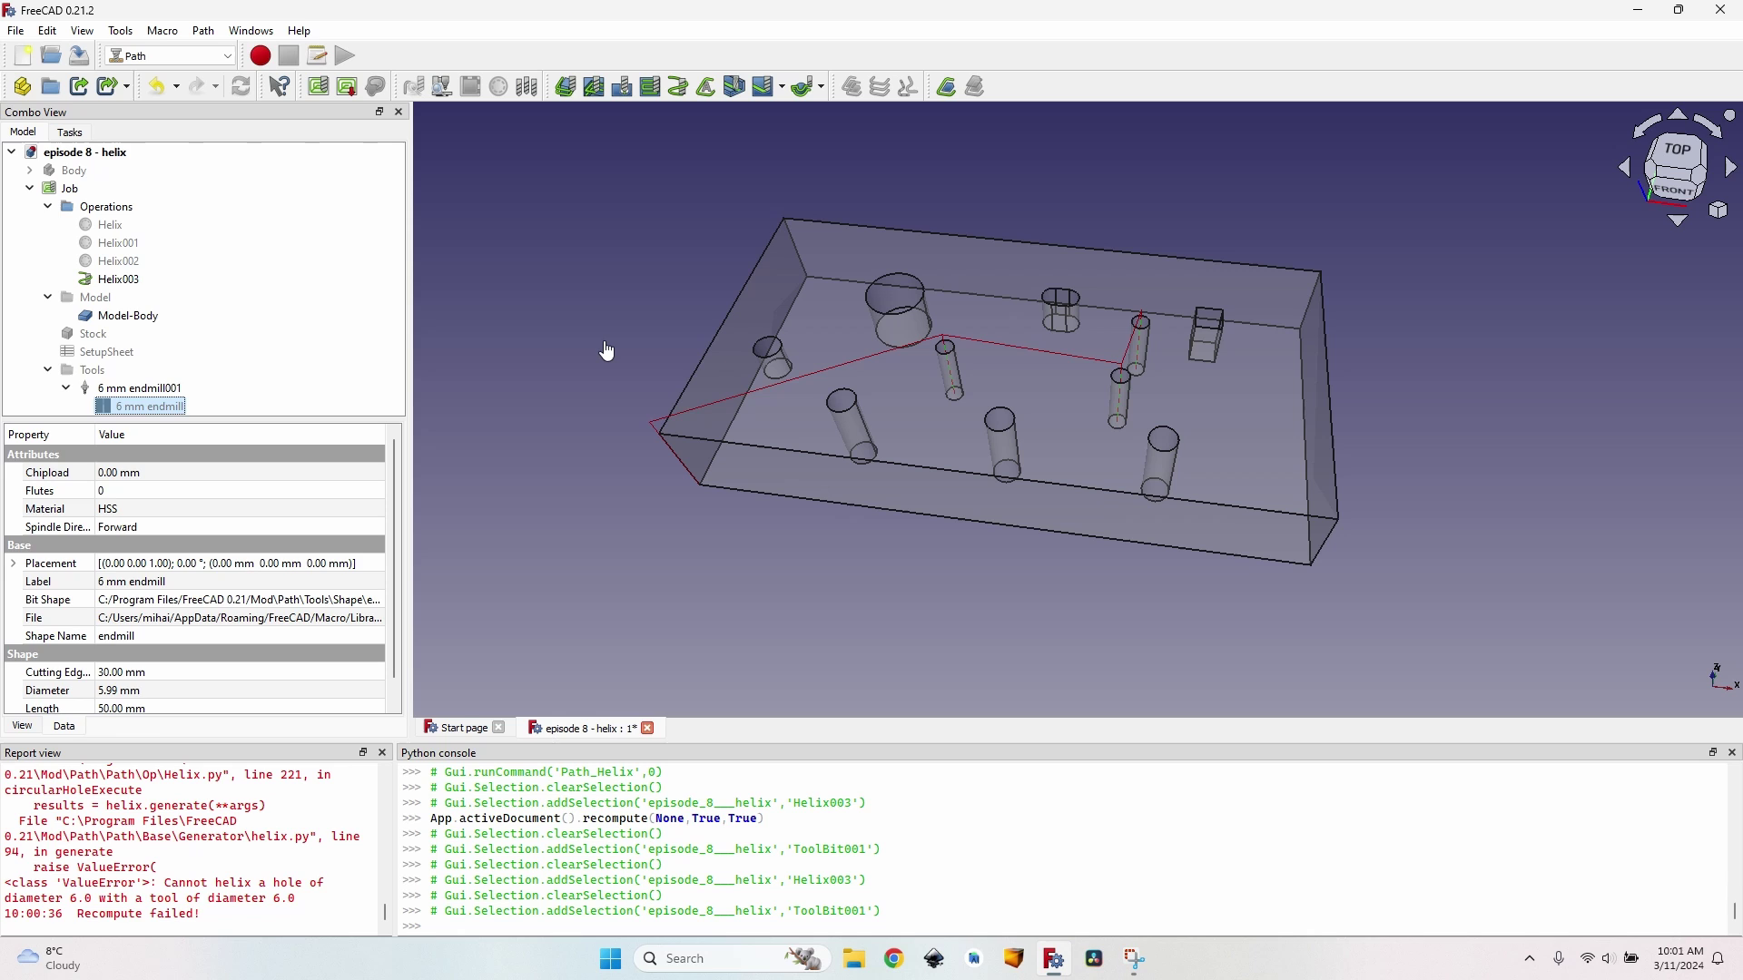
click(609, 351)
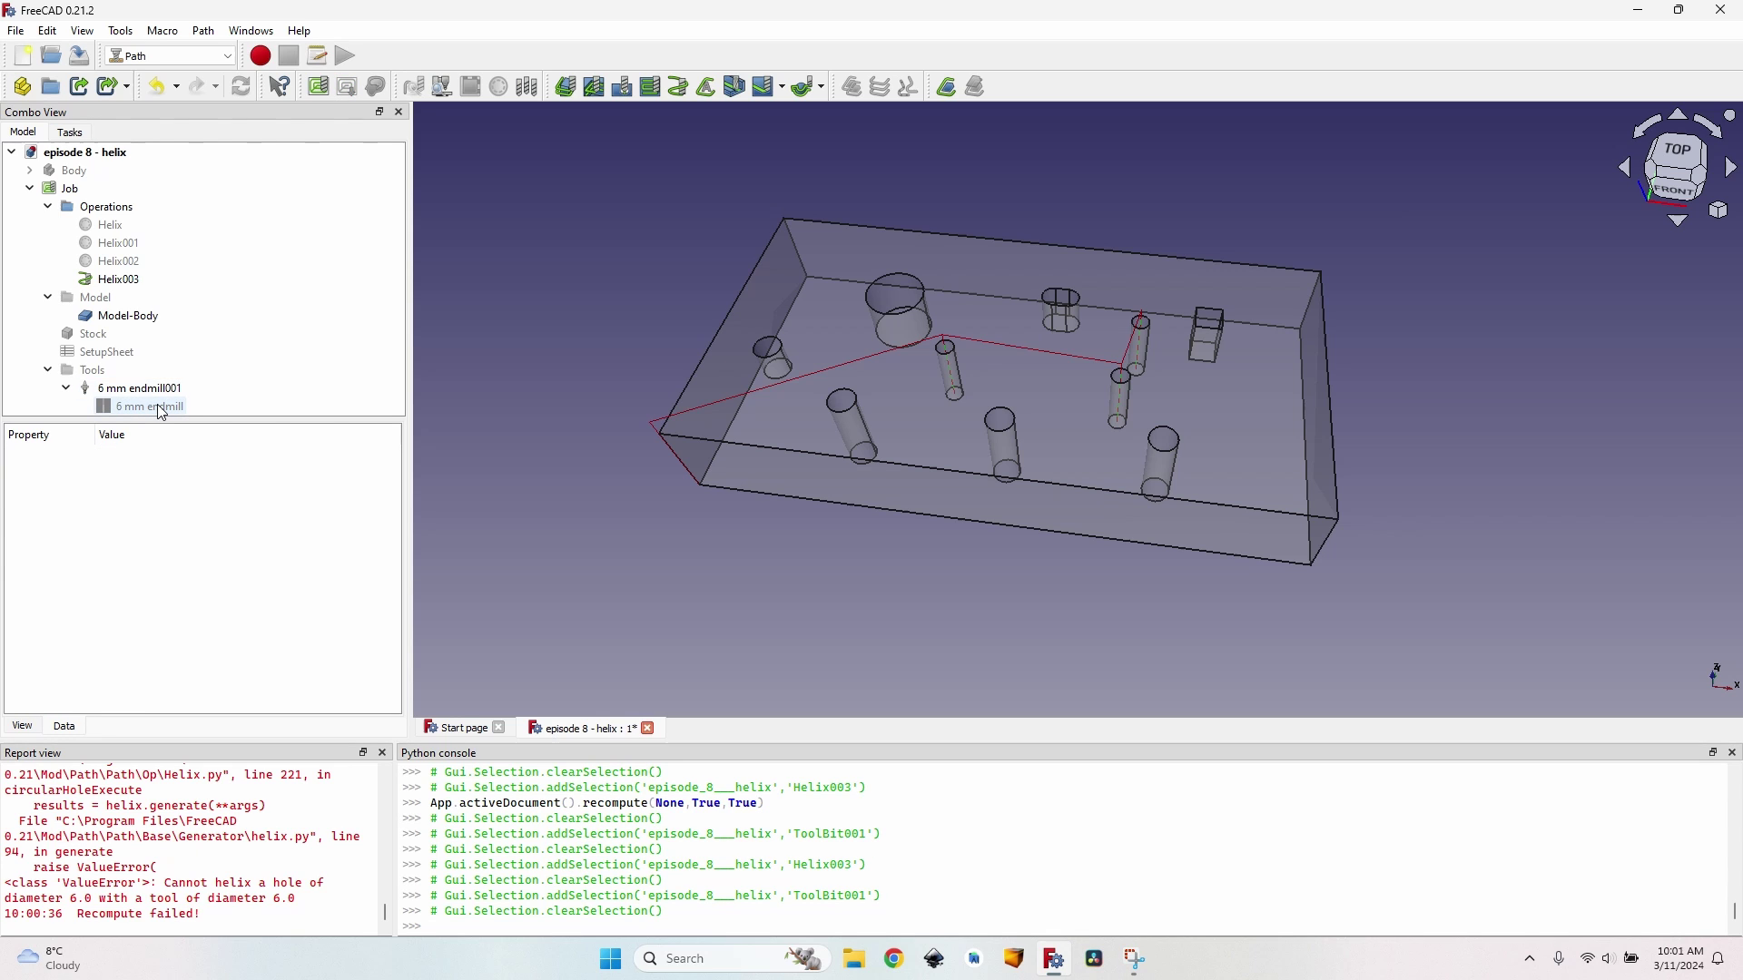
Add another 6 mm endmill.fctb tool bit to the Job's tool controllers.
double_click(66, 189)
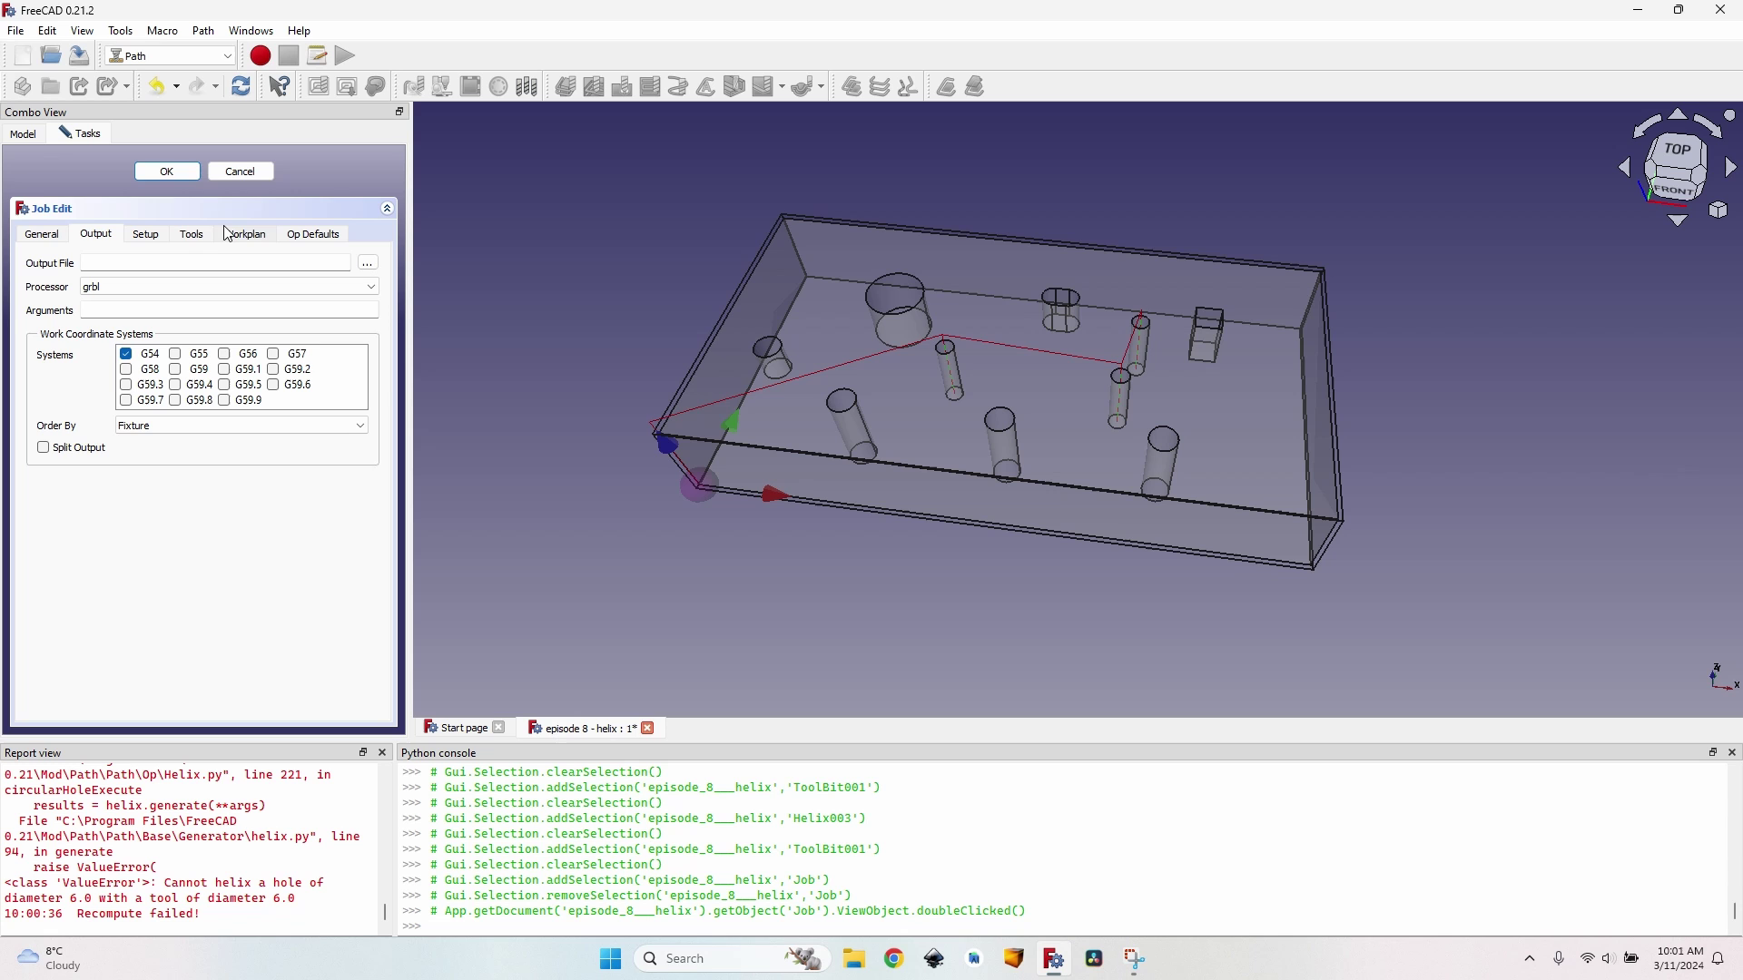
click(196, 239)
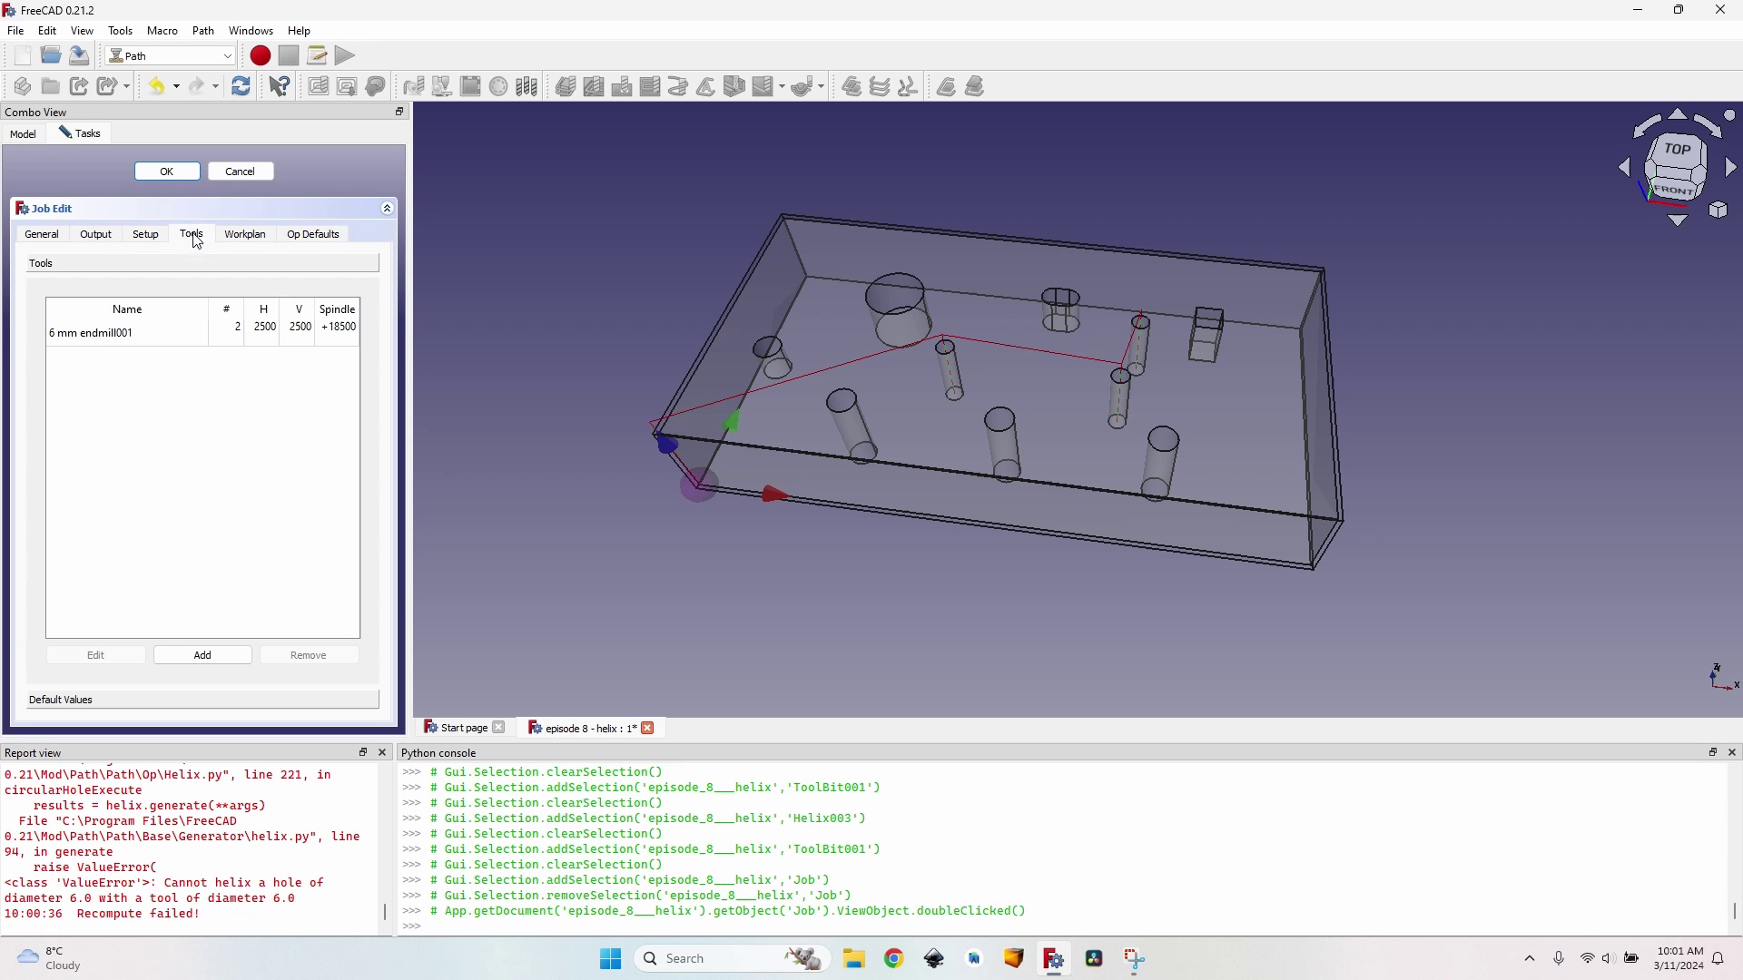
click(203, 656)
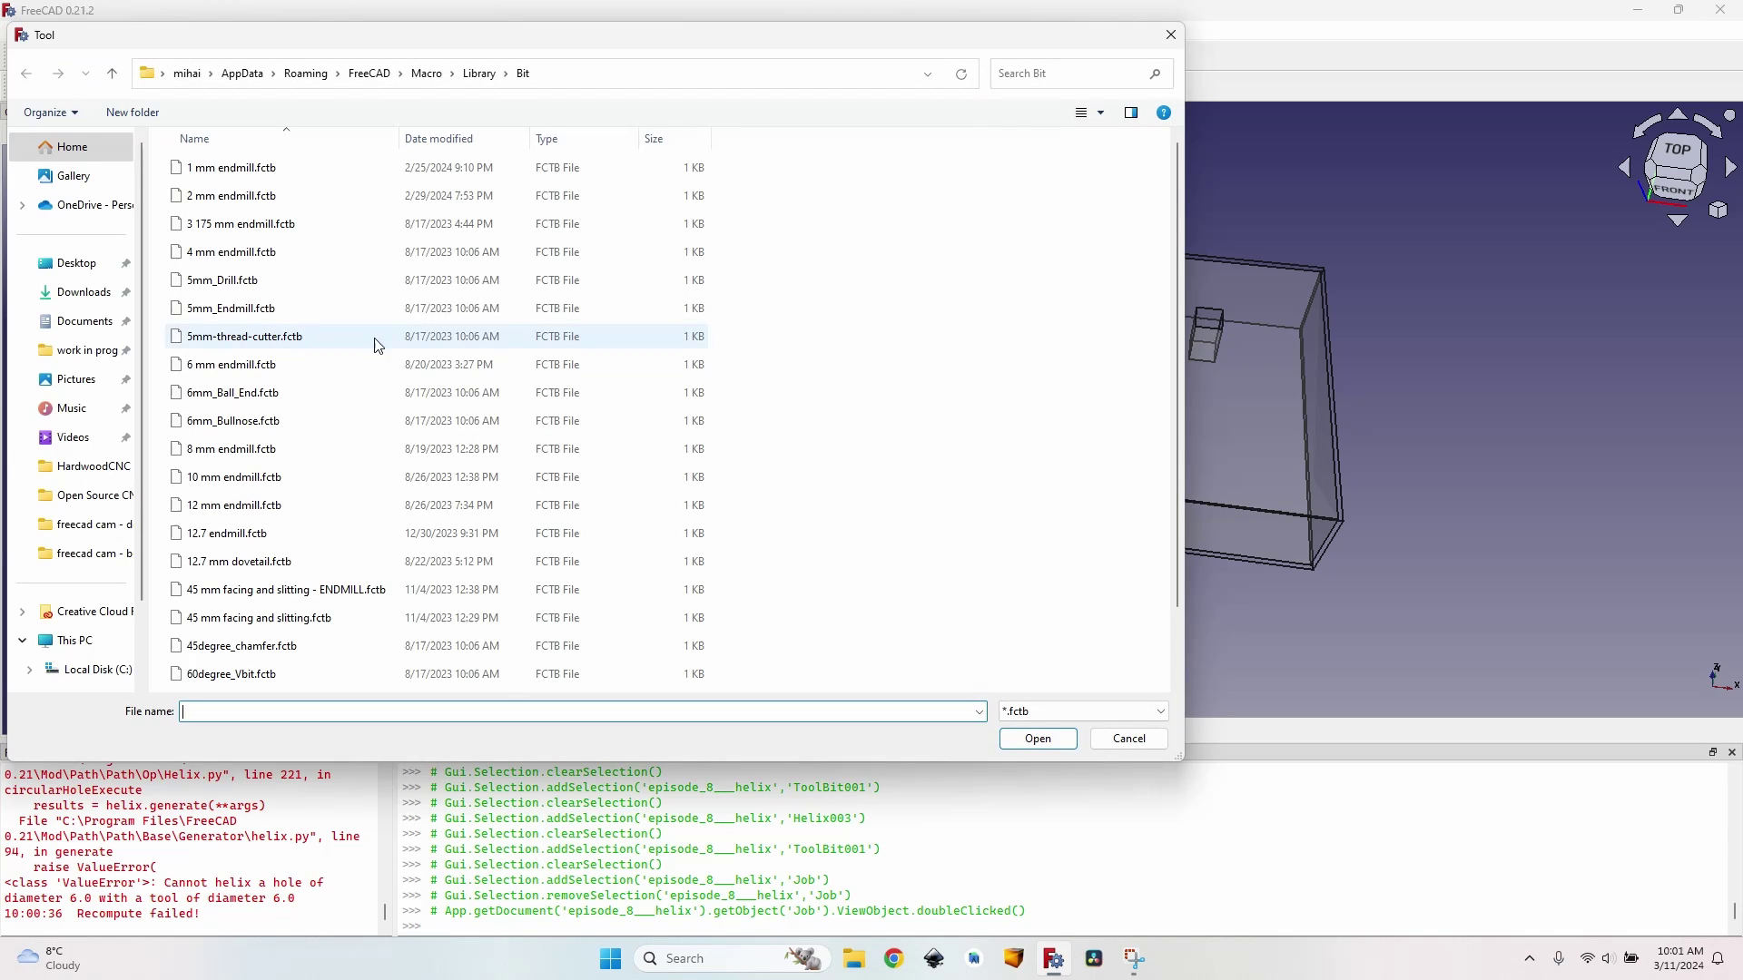
double_click(312, 365)
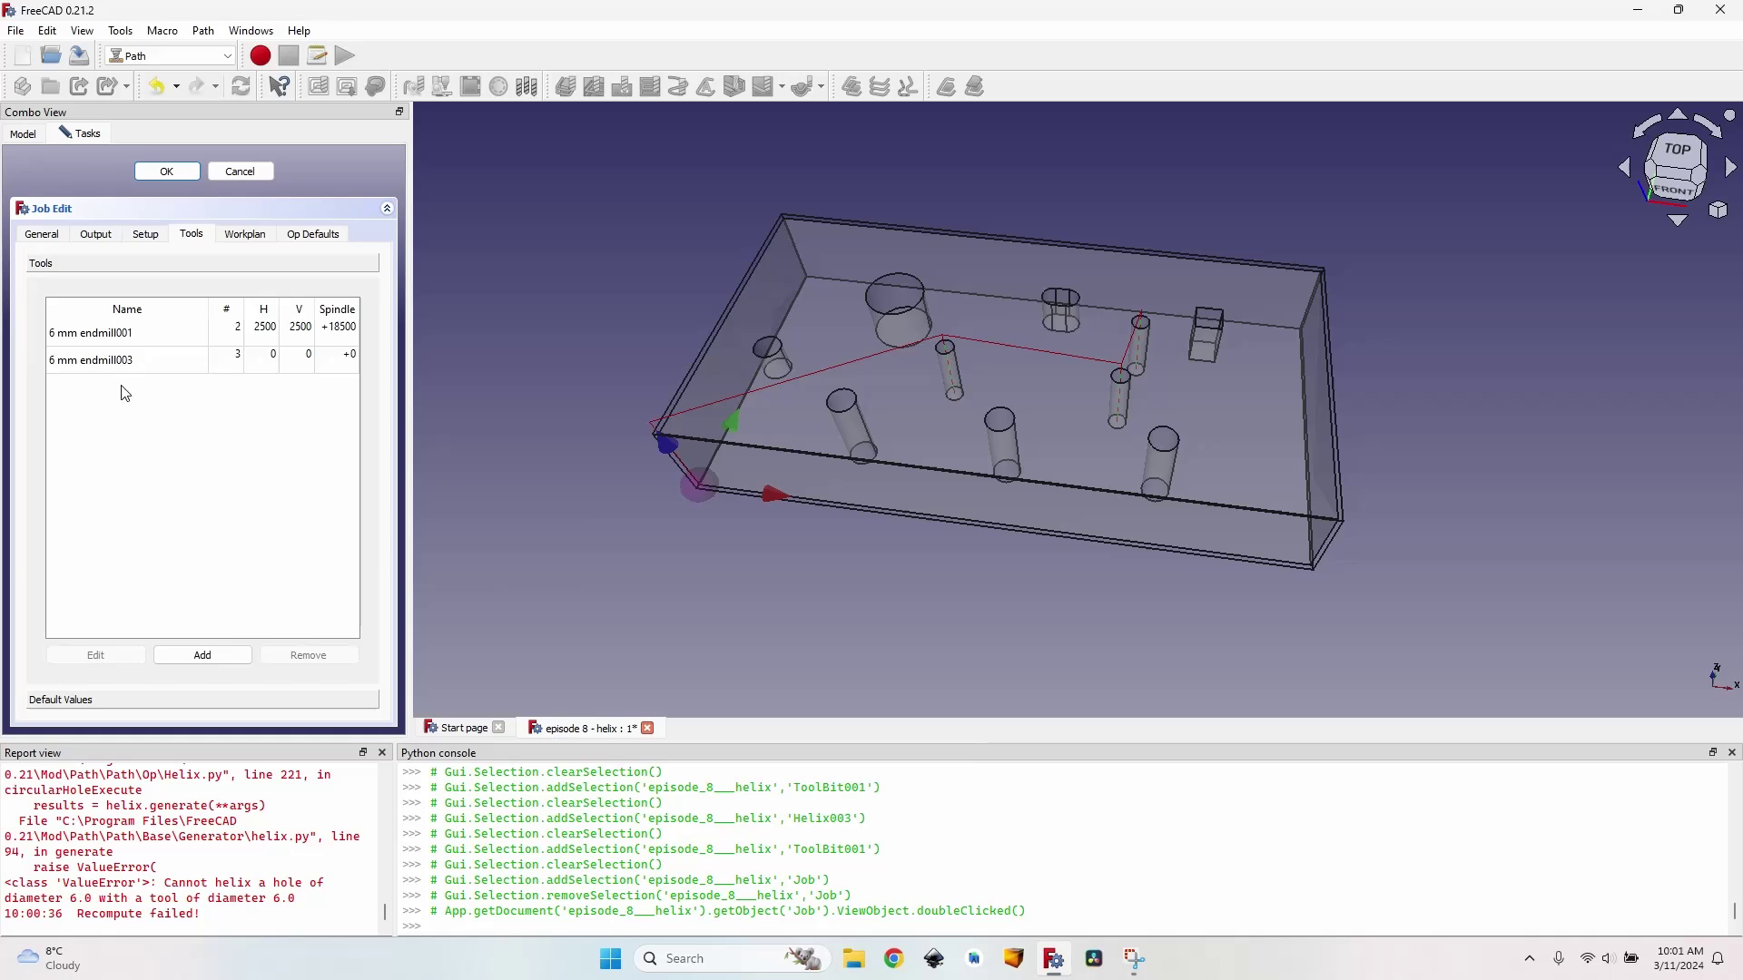
Rename it '6 mm slightly smaller' with 2500 horizontal/vertical feeds and 18500 spindle speed.
double_click(135, 361)
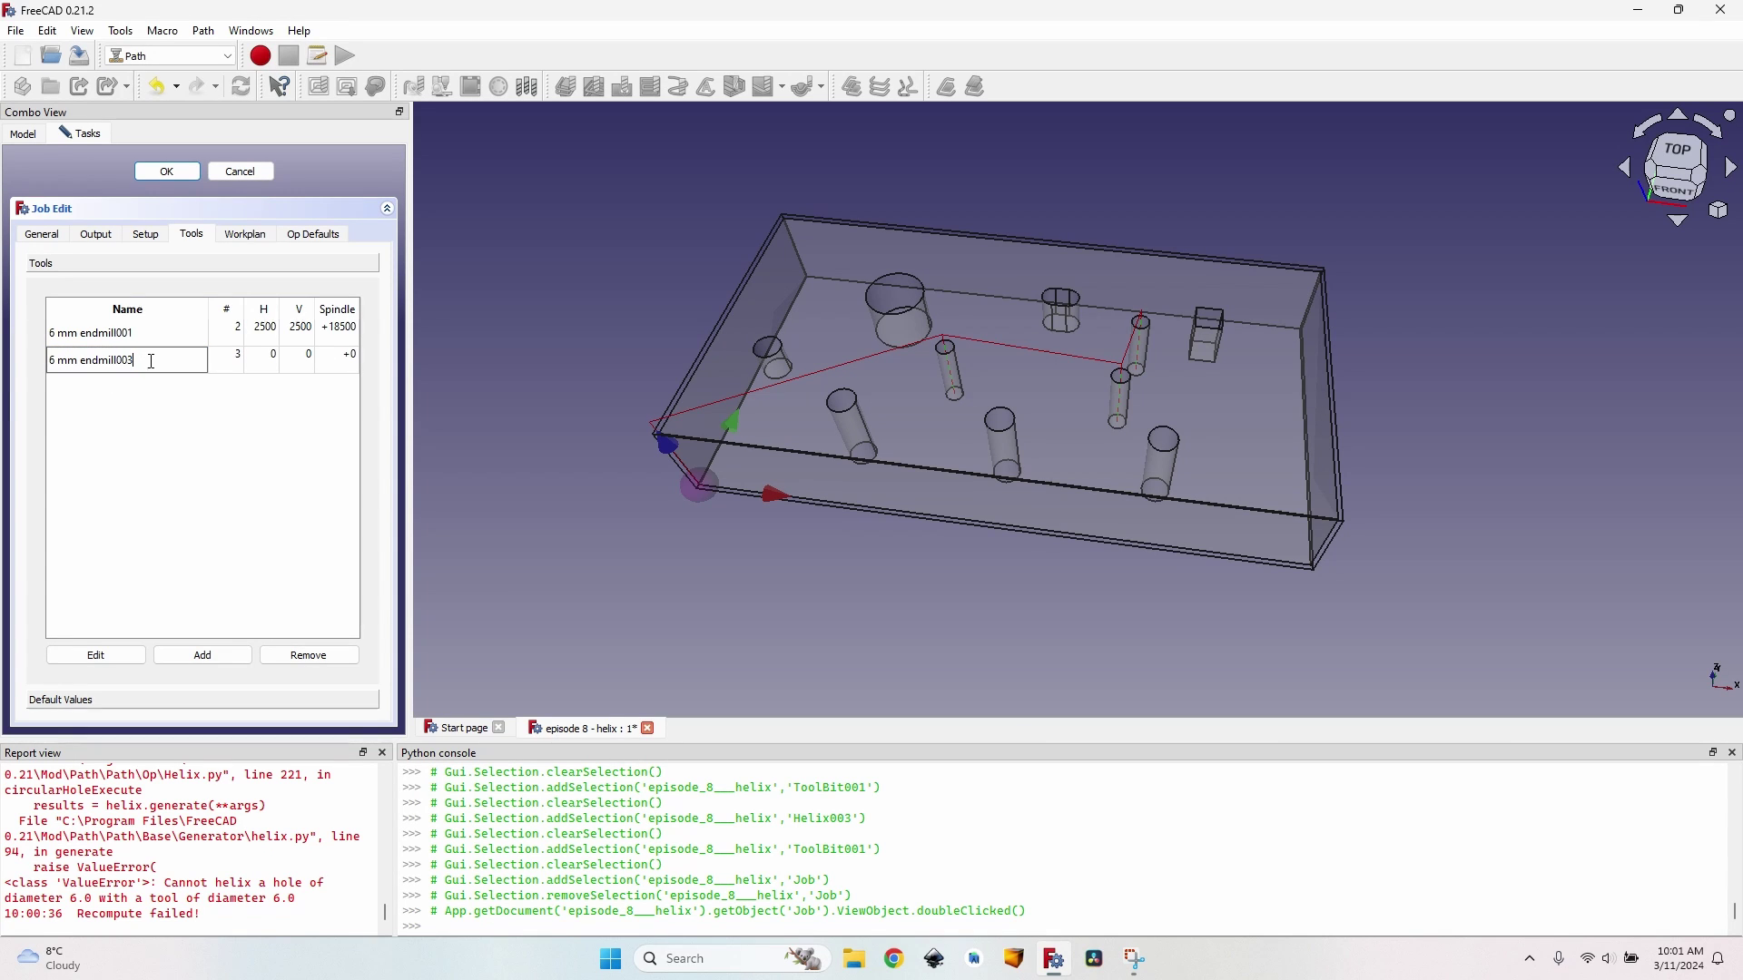
double_click(151, 362)
text(slightly smaller)
key(Tab)
text(2500)
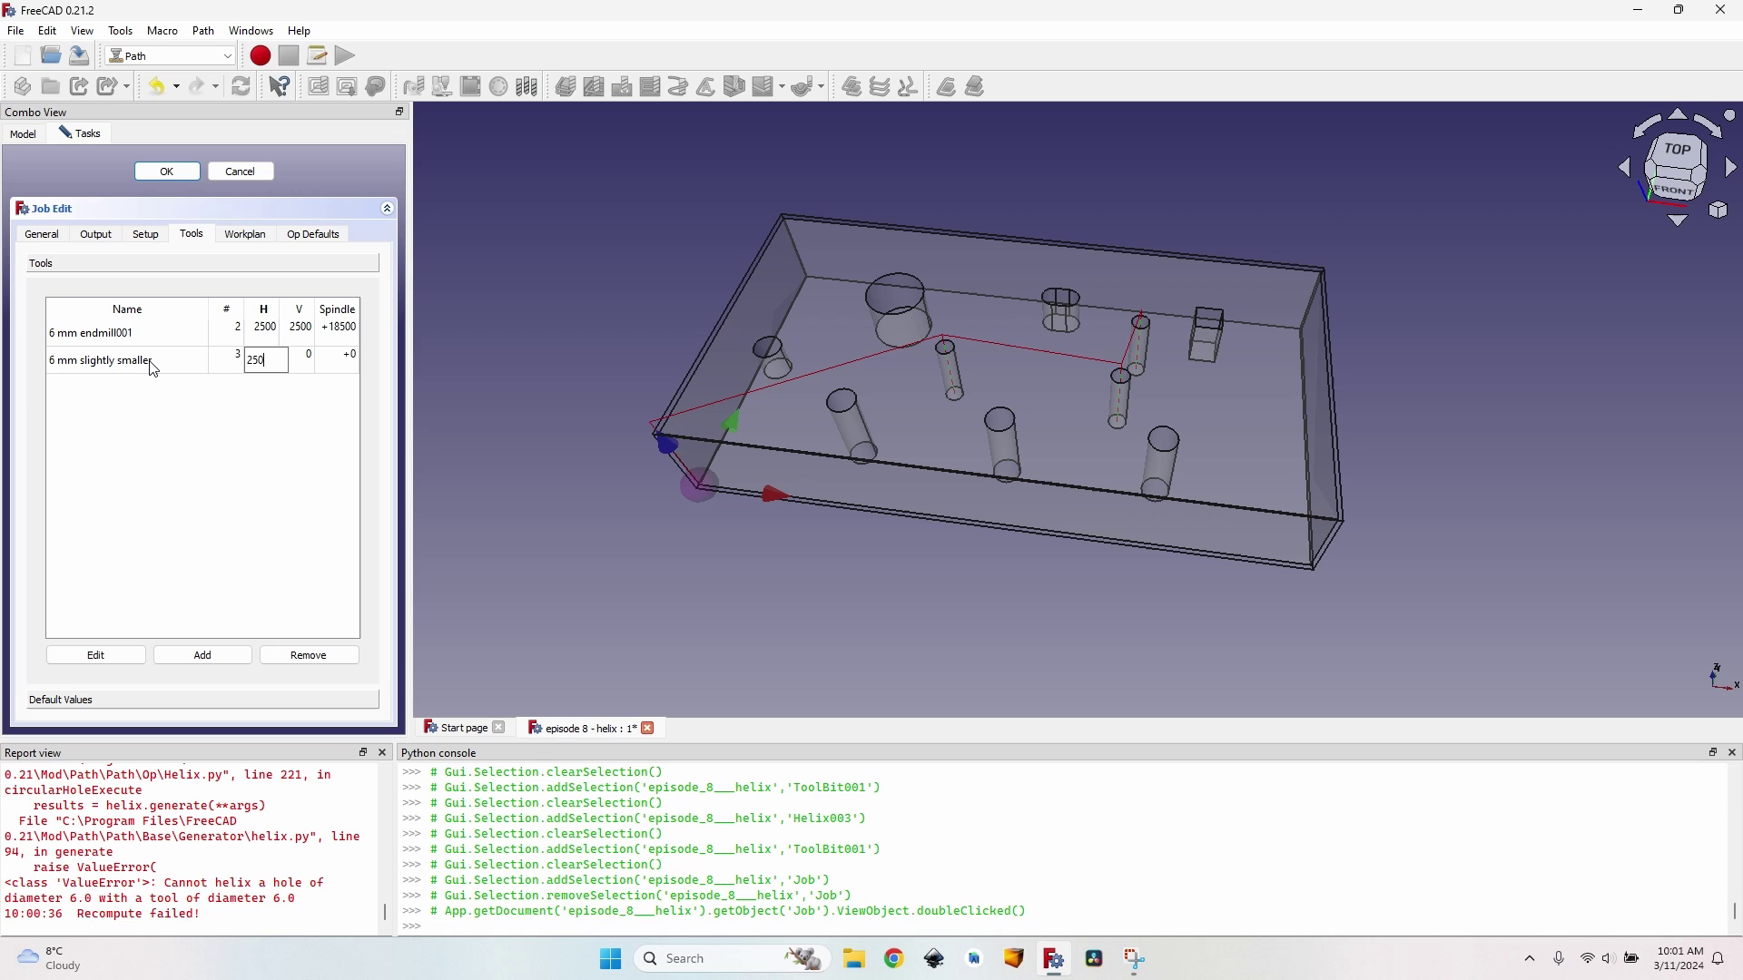
key(Tab)
text(2500)
key(Tab)
text(18500)
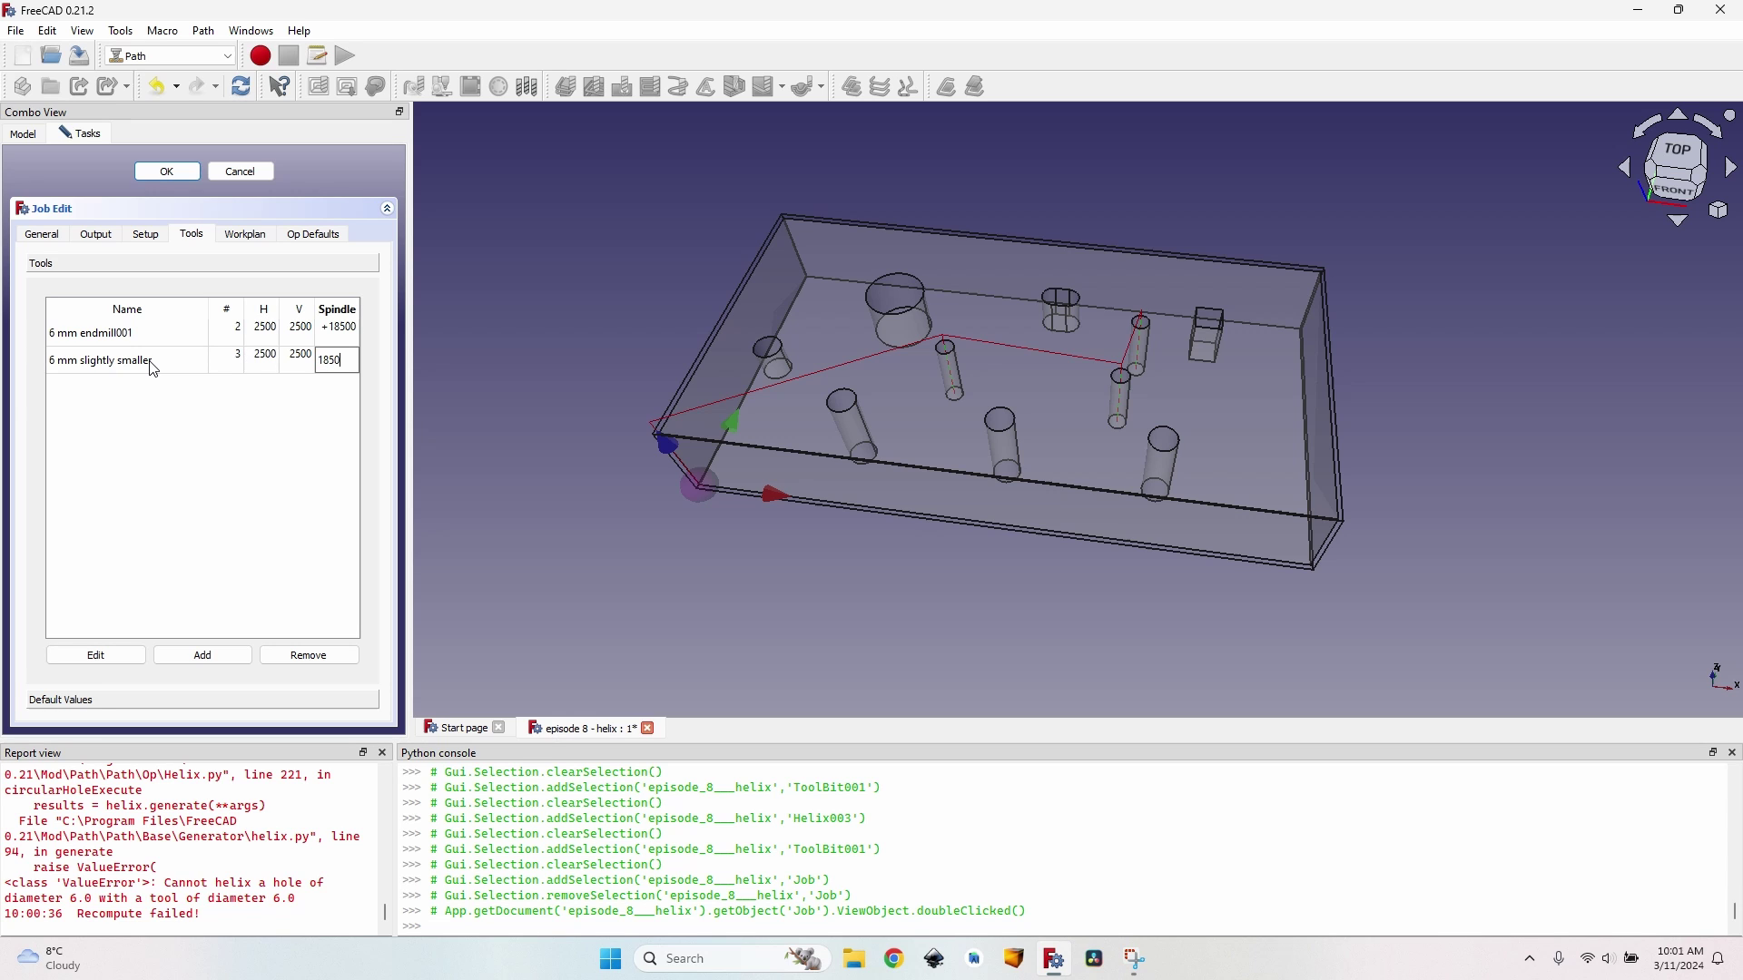
click(237, 498)
click(194, 176)
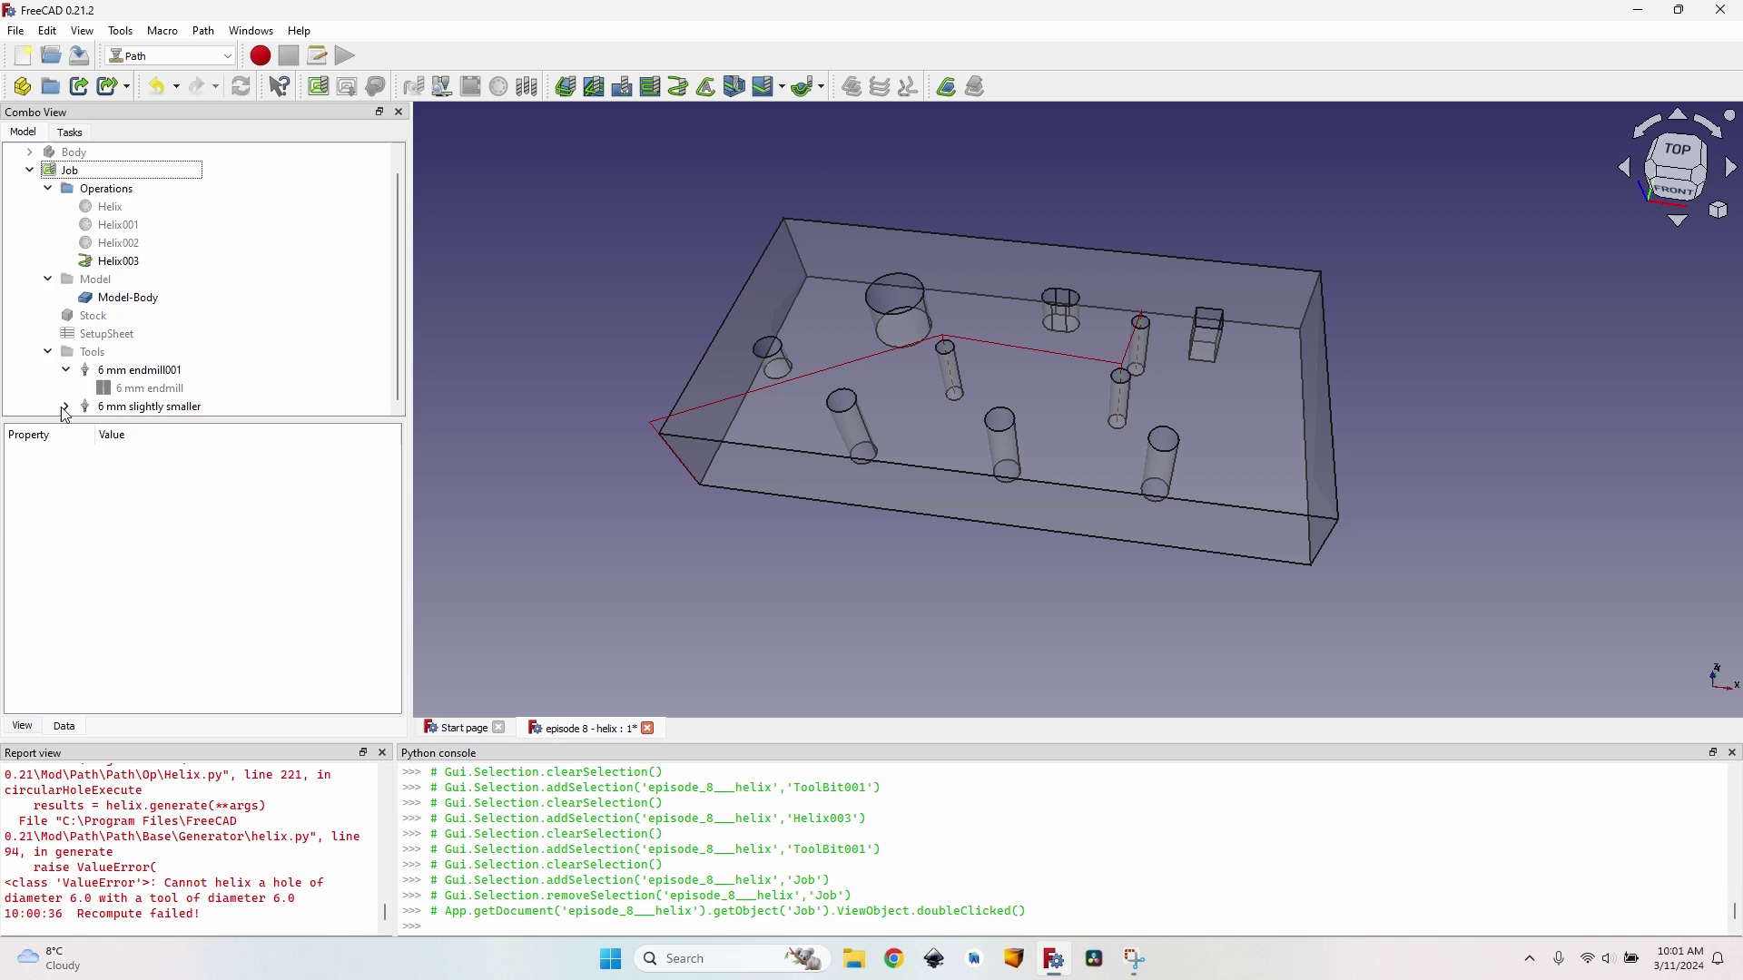
Reset the original 6 mm endmill bit to a 6 mm diameter and begin editing endmill002's diameter.
scroll(186, 347, down, 1)
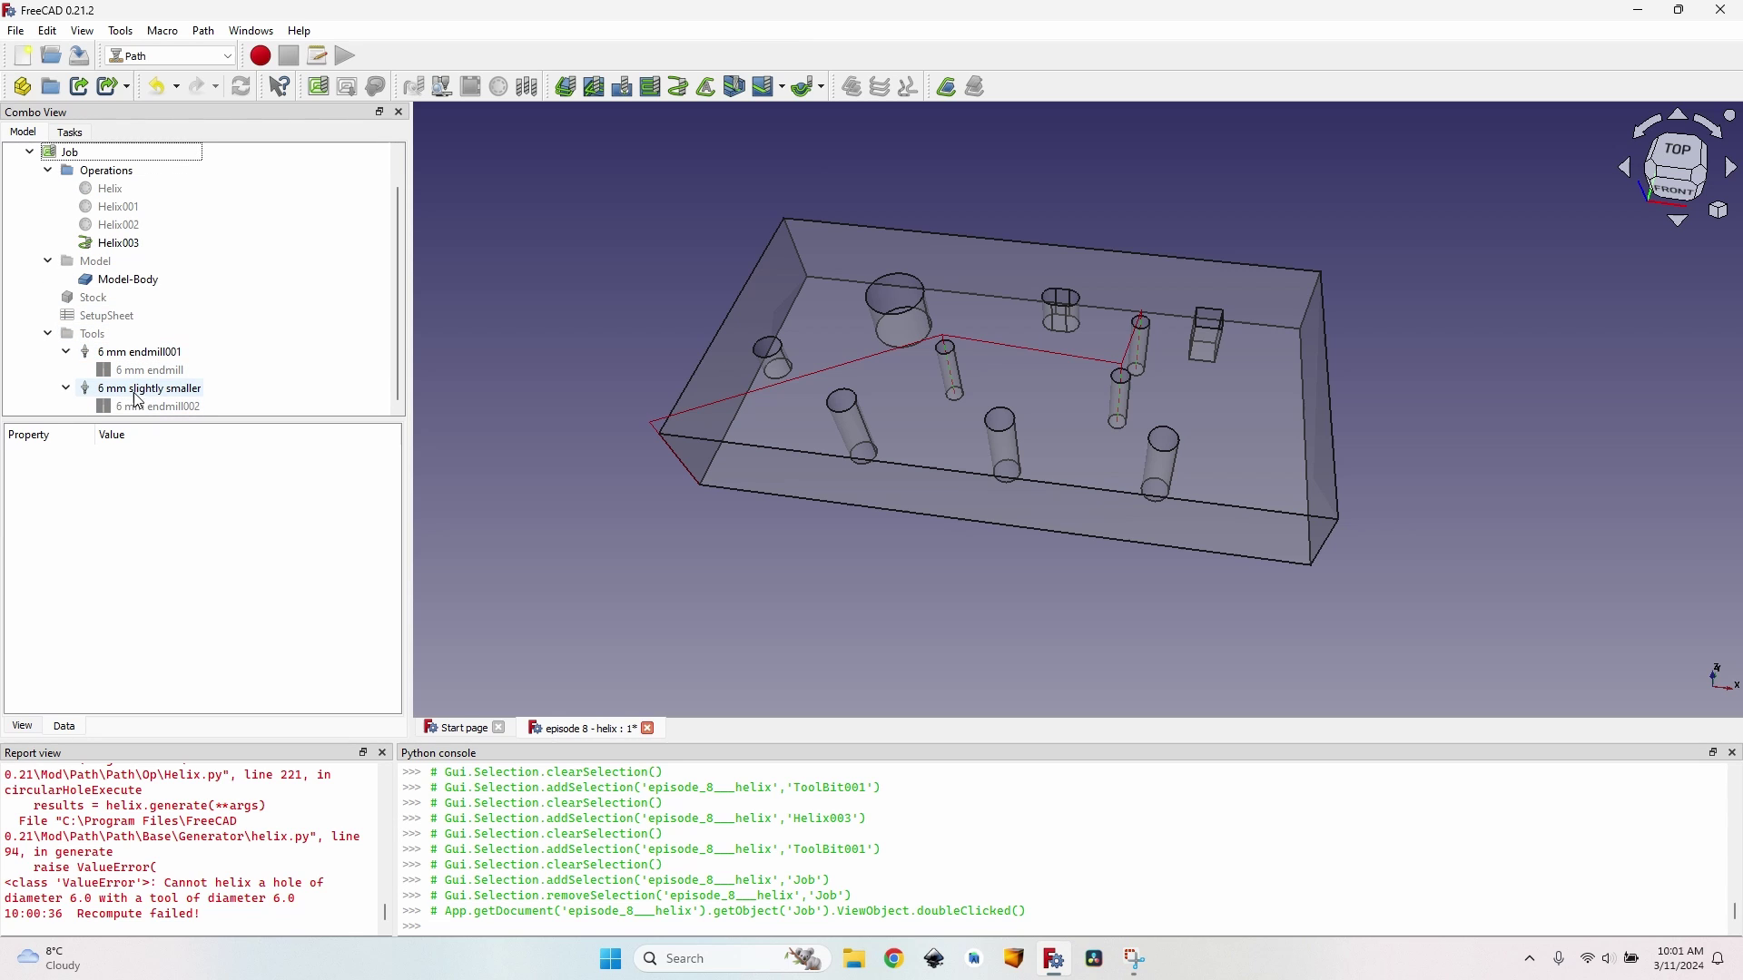
double_click(171, 372)
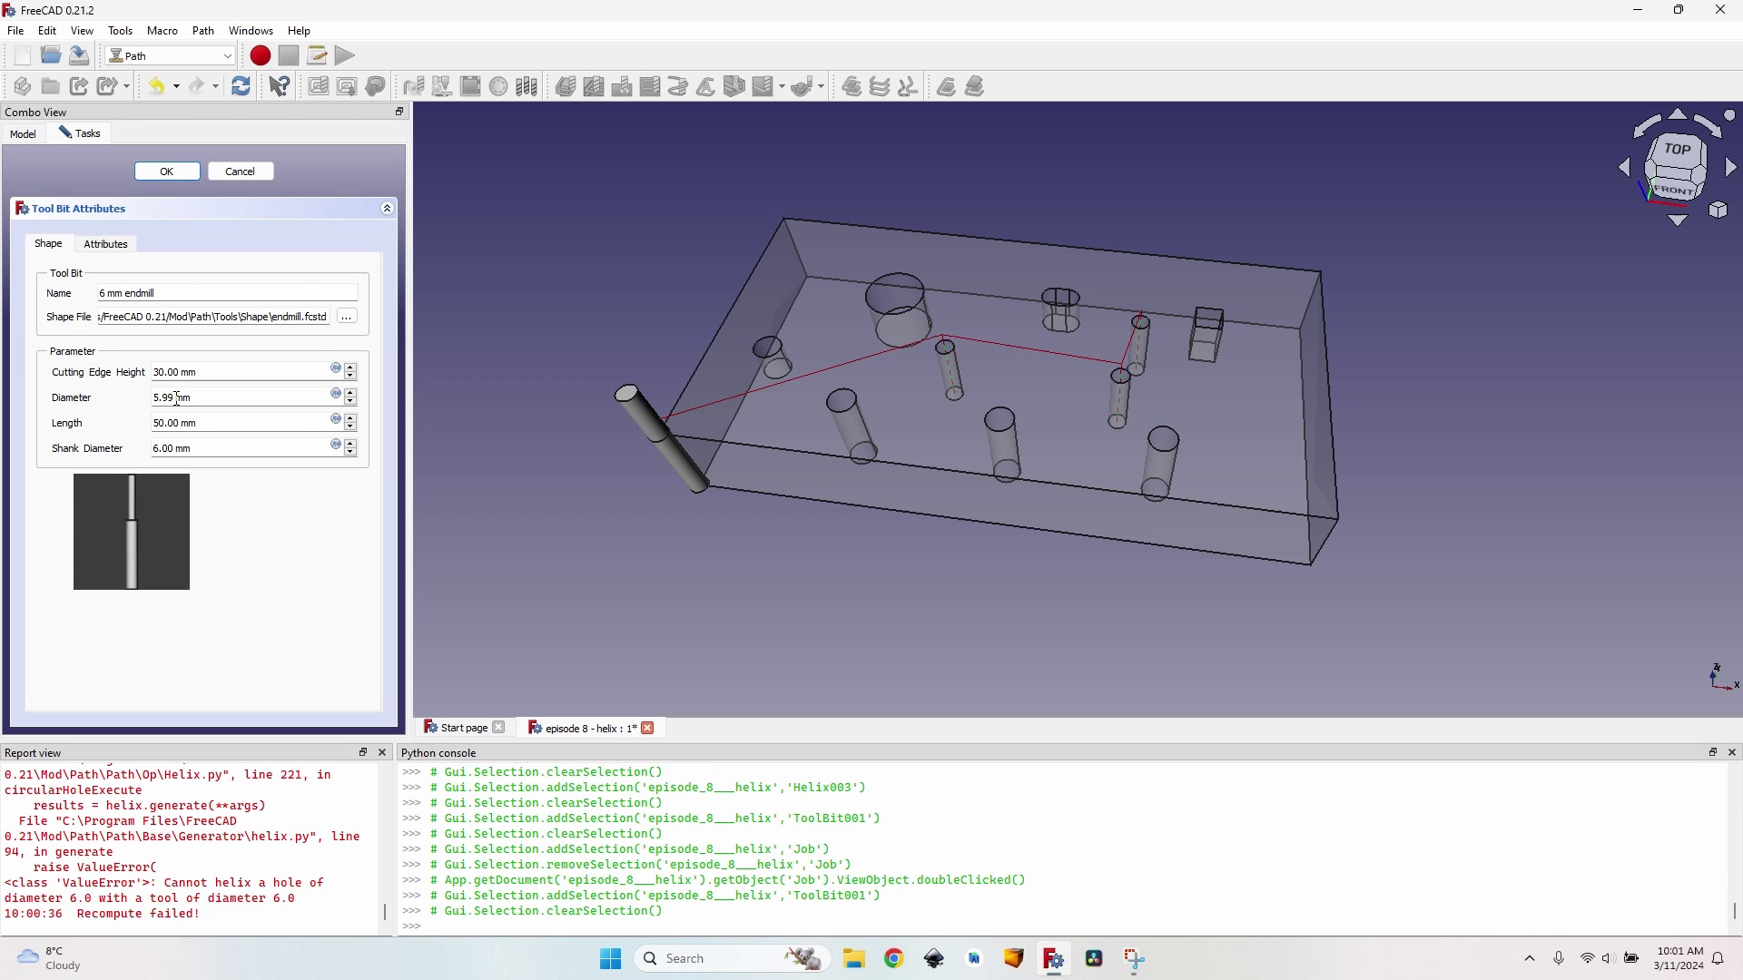
double_click(178, 397)
text(6)
key(Return)
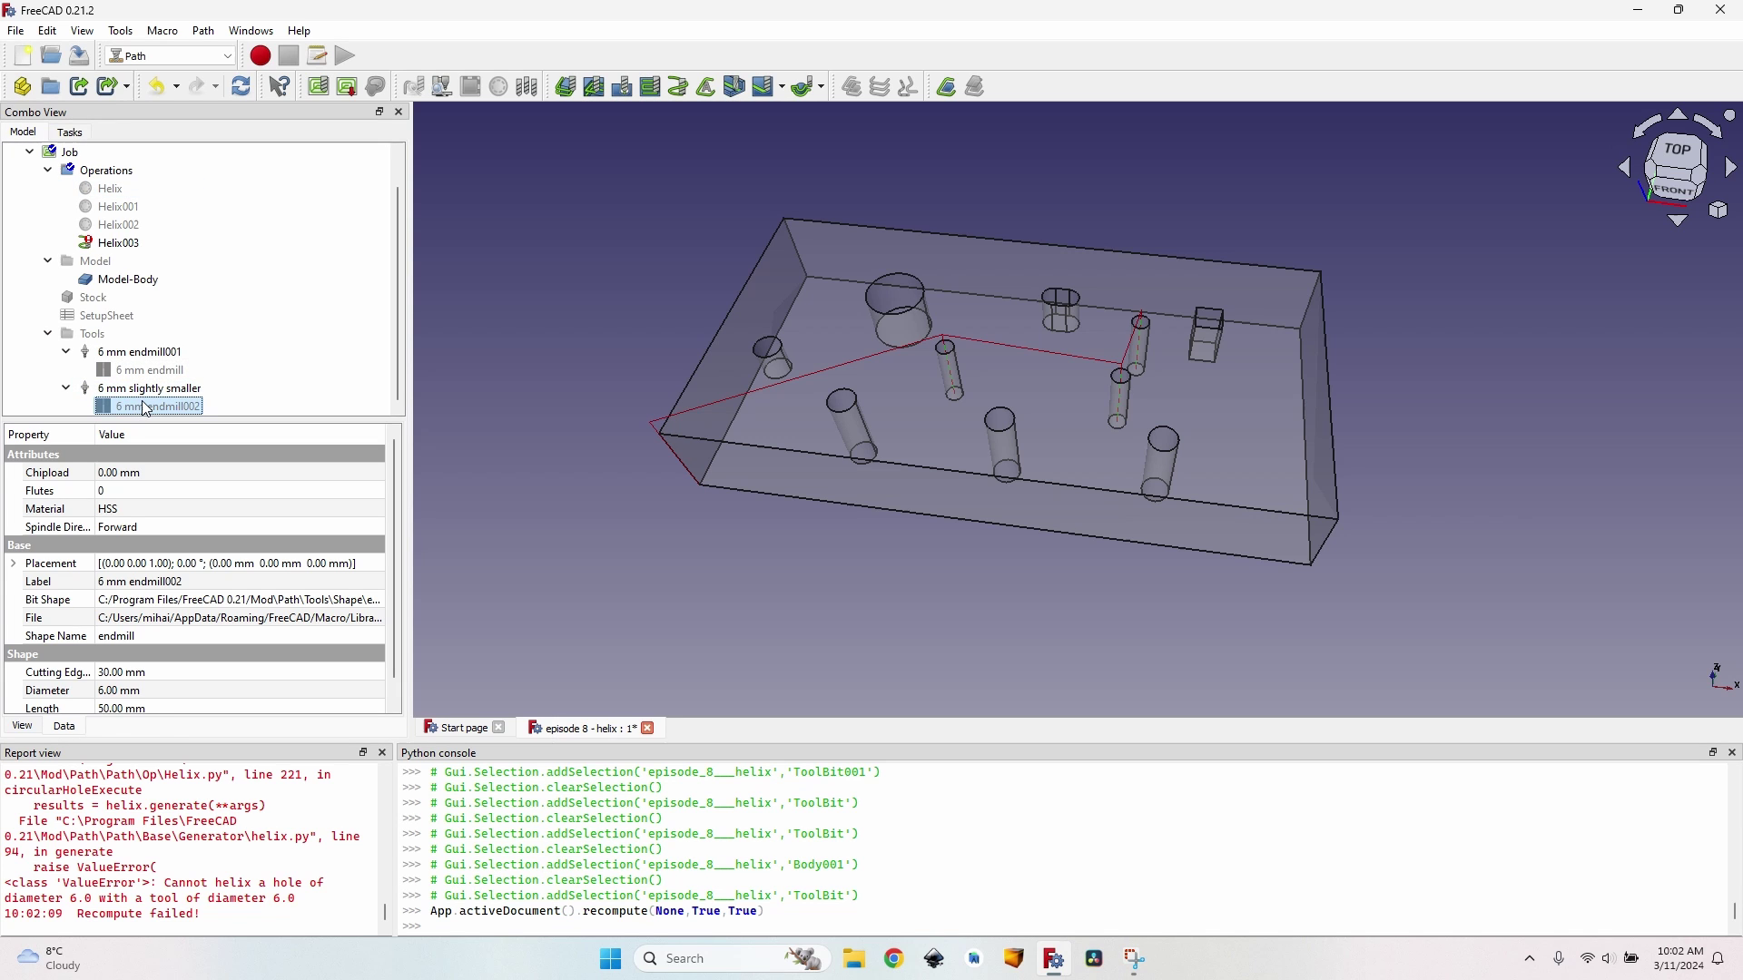
double_click(149, 407)
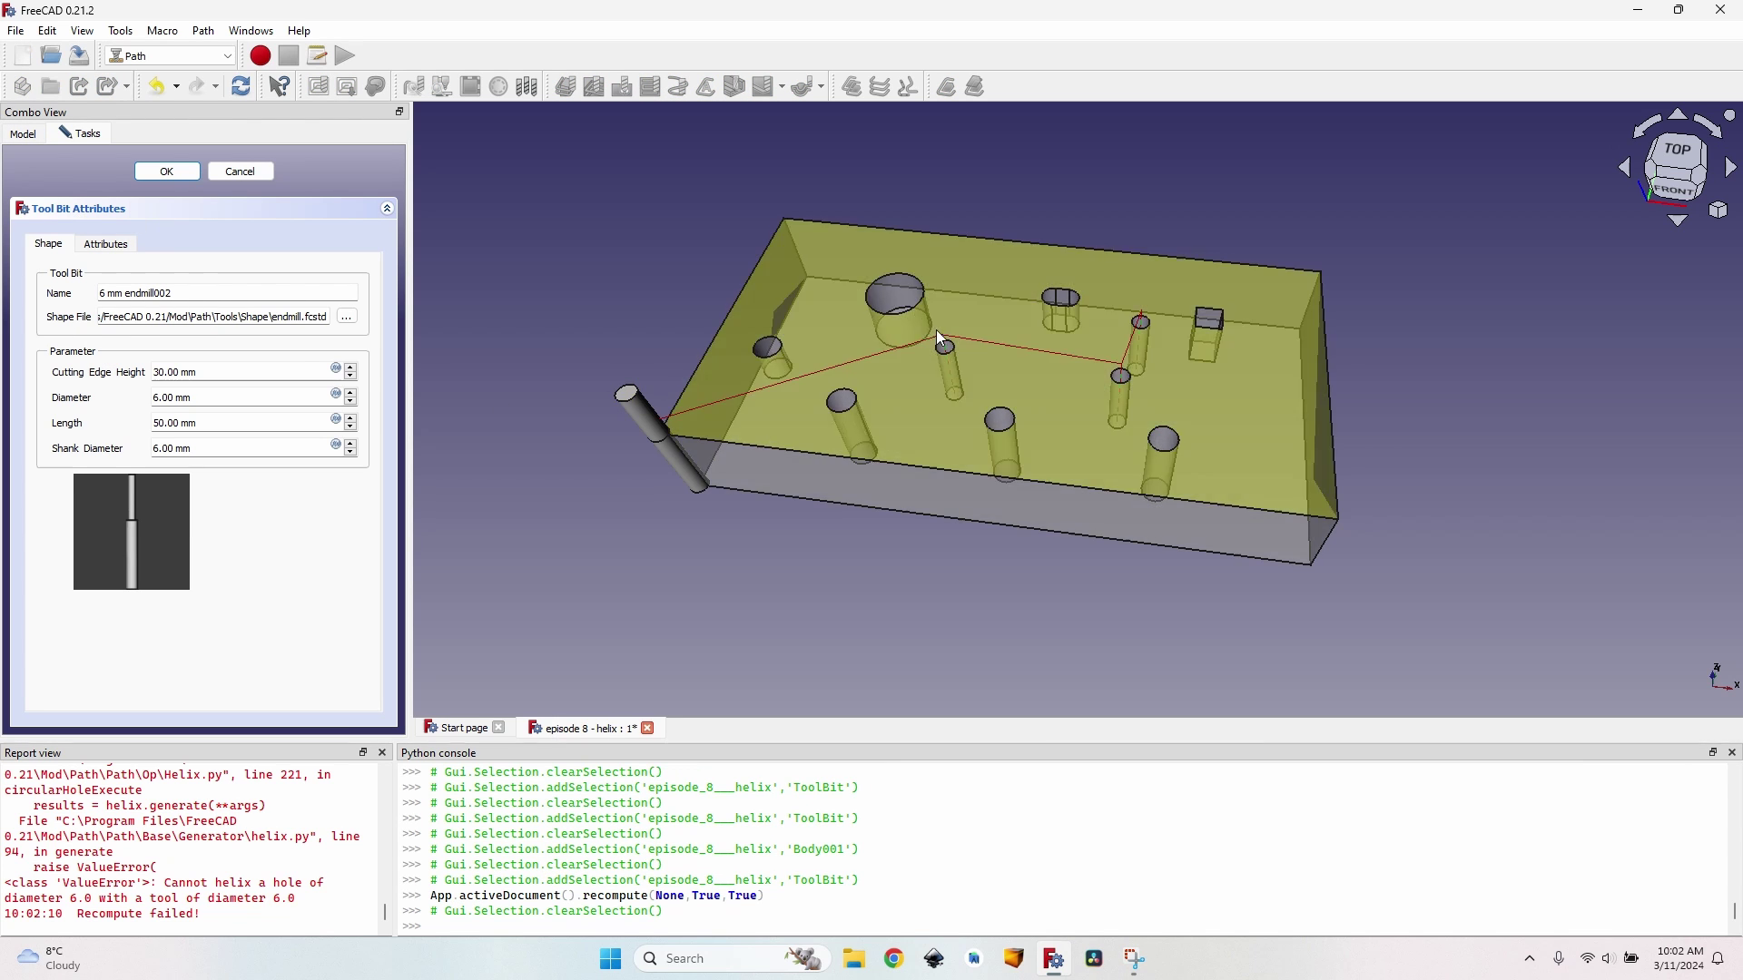
double_click(168, 398)
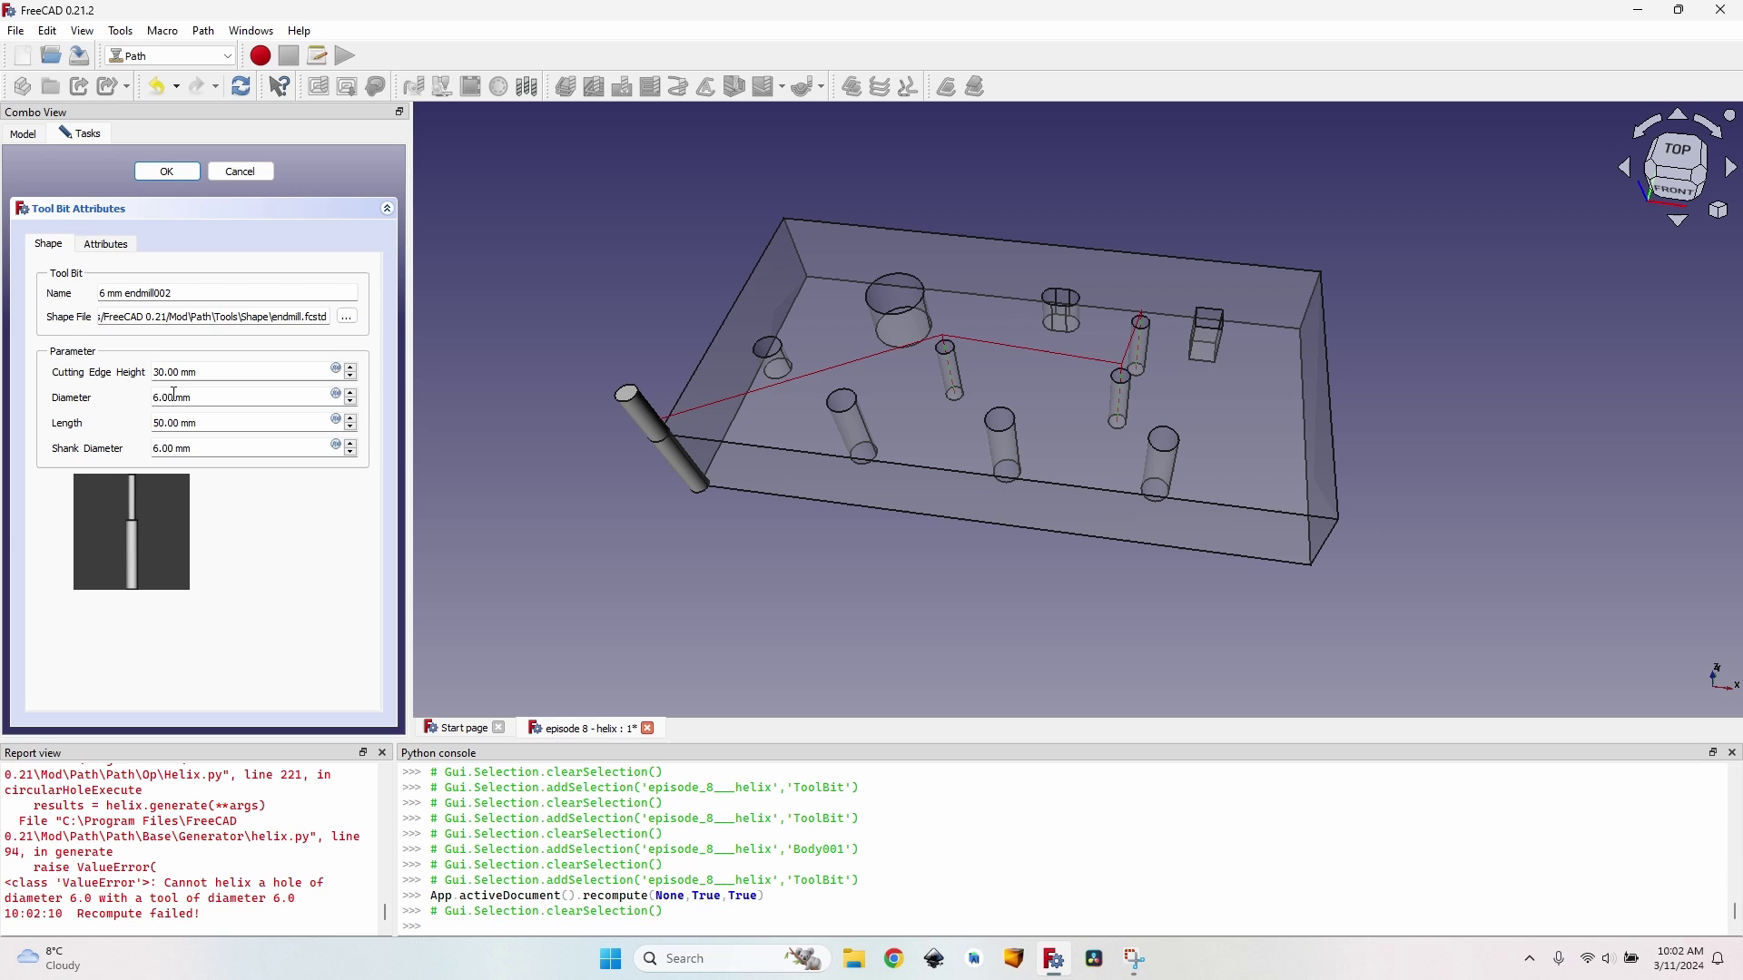
Set endmill002 to 5.99 mm and switch Helix003 to the '6 mm slightly smaller' tool controller.
text(5.99)
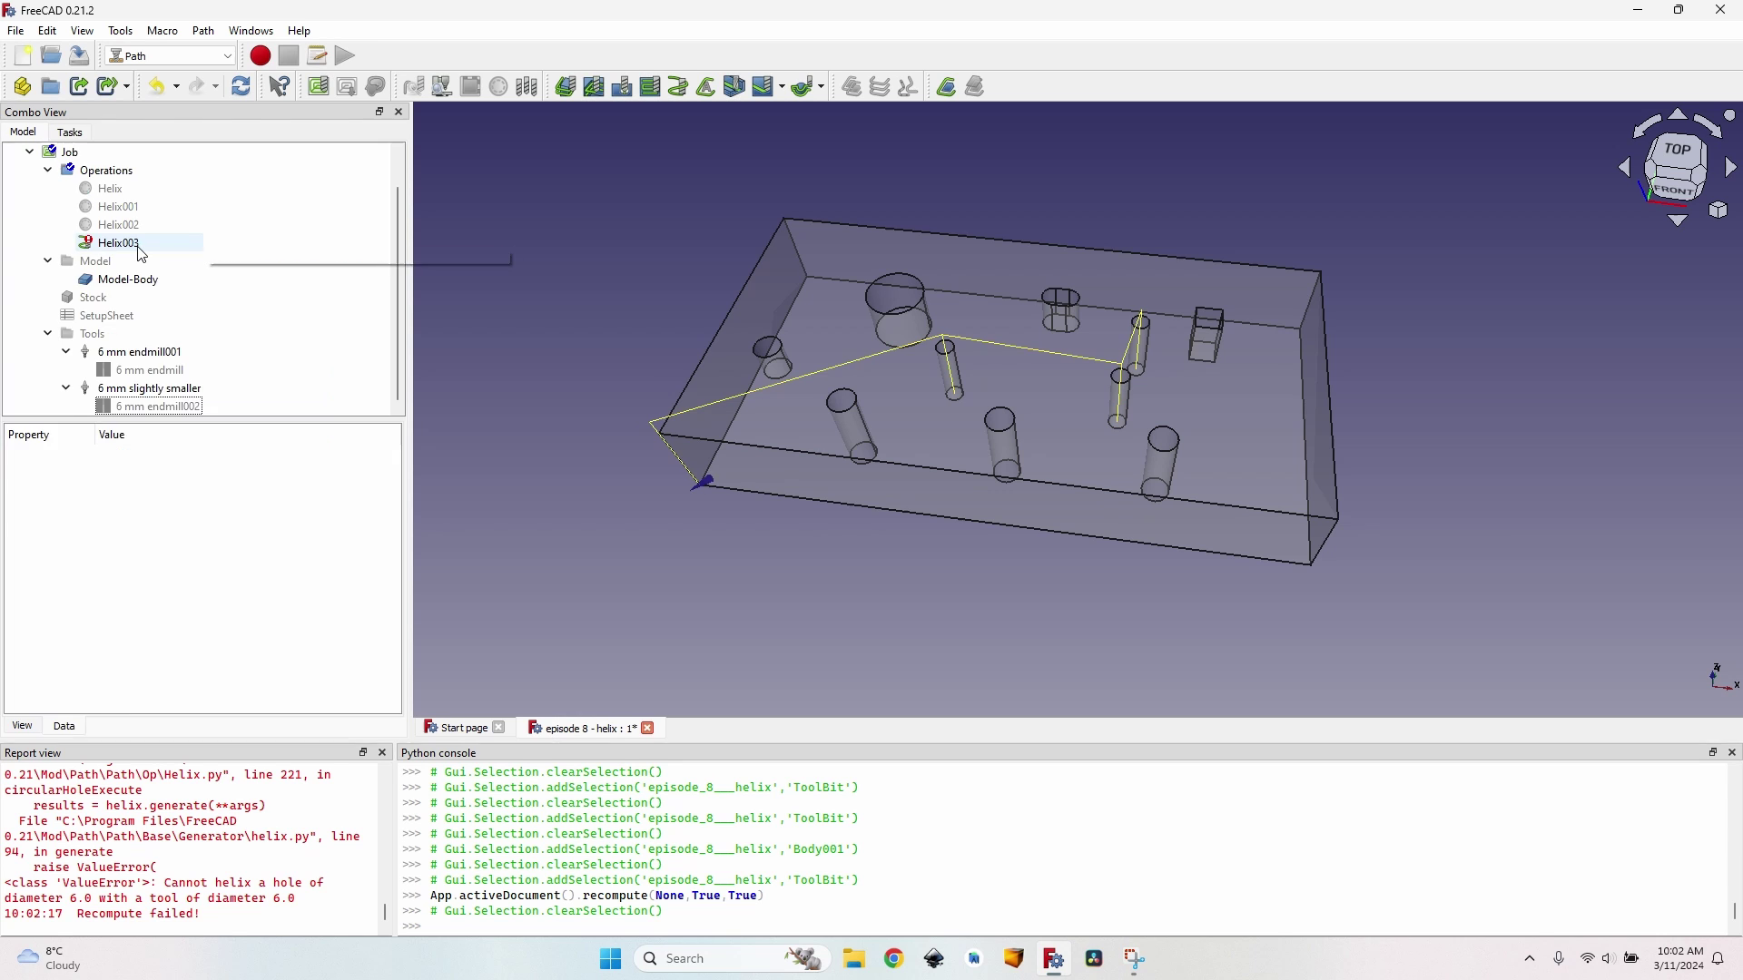
double_click(140, 246)
click(272, 370)
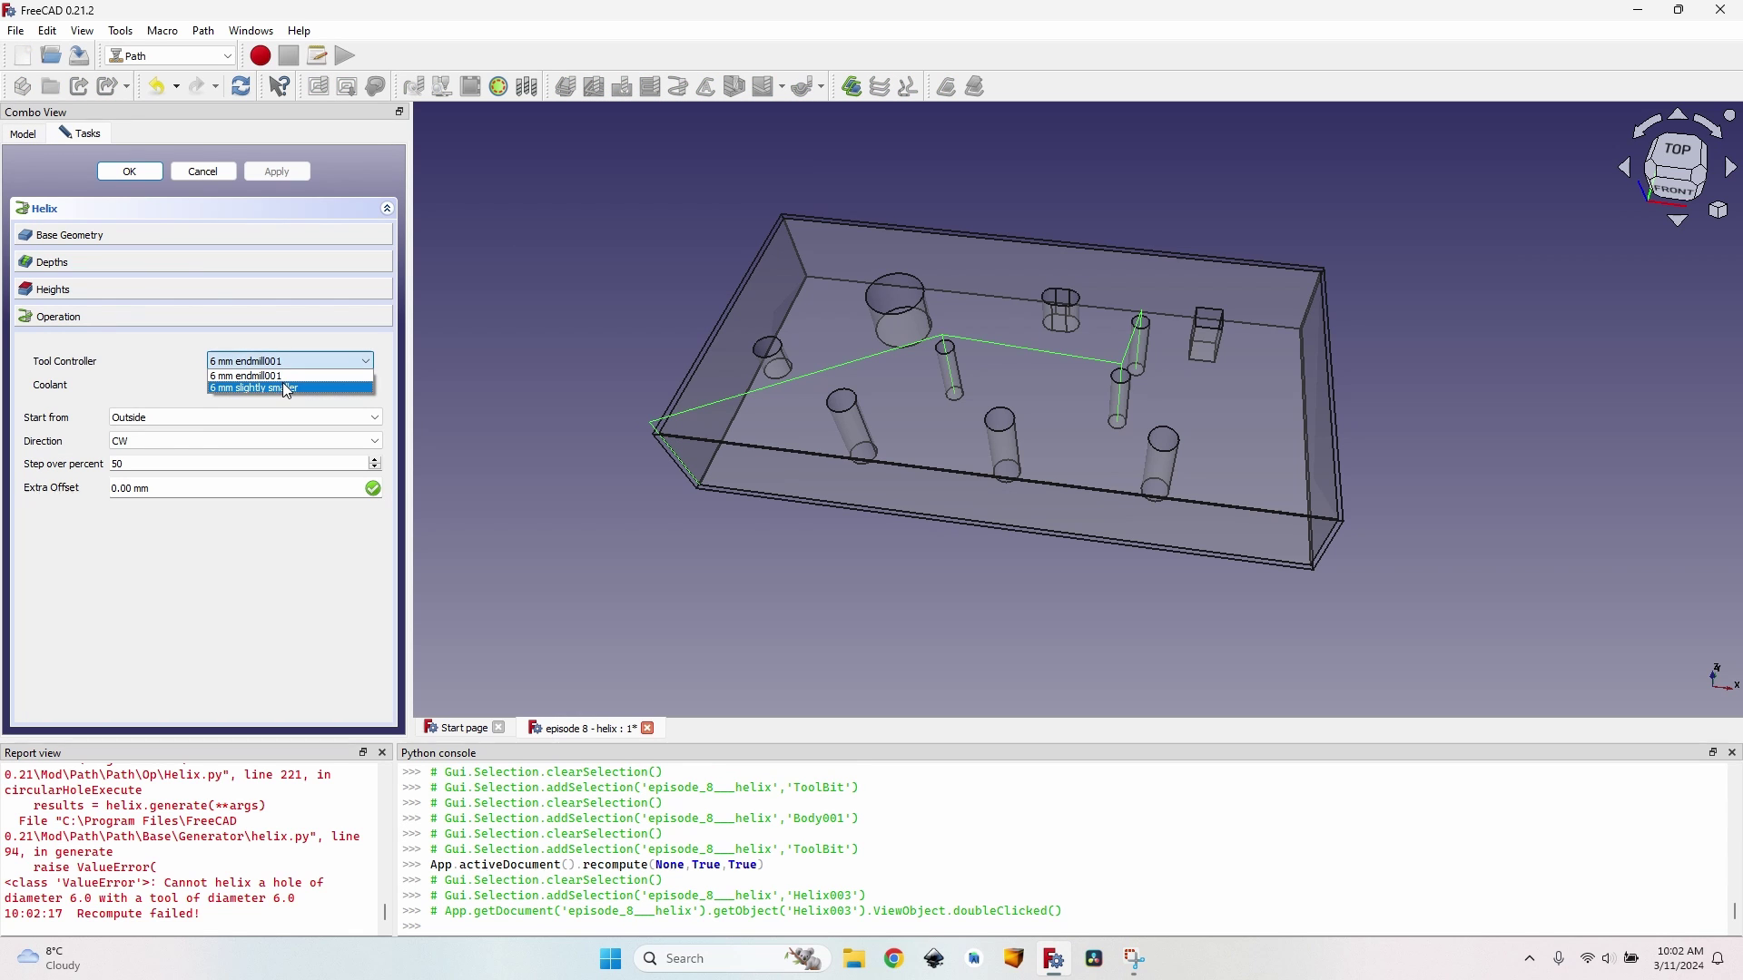
click(281, 384)
click(291, 171)
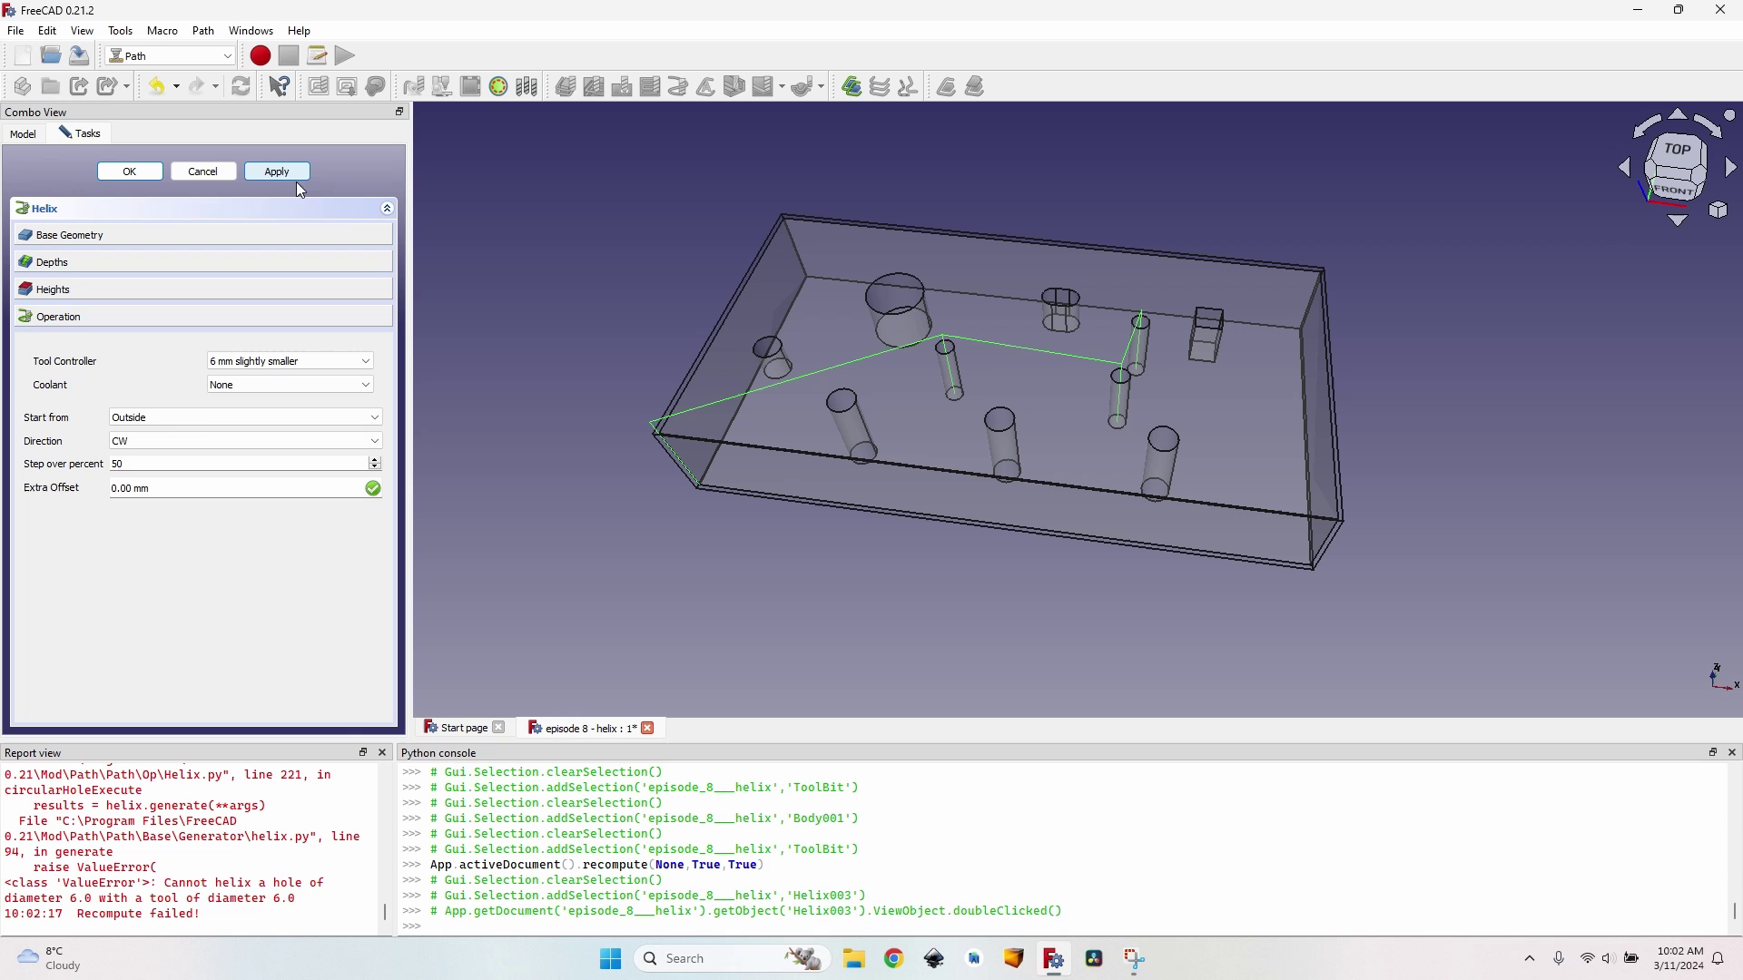
click(107, 173)
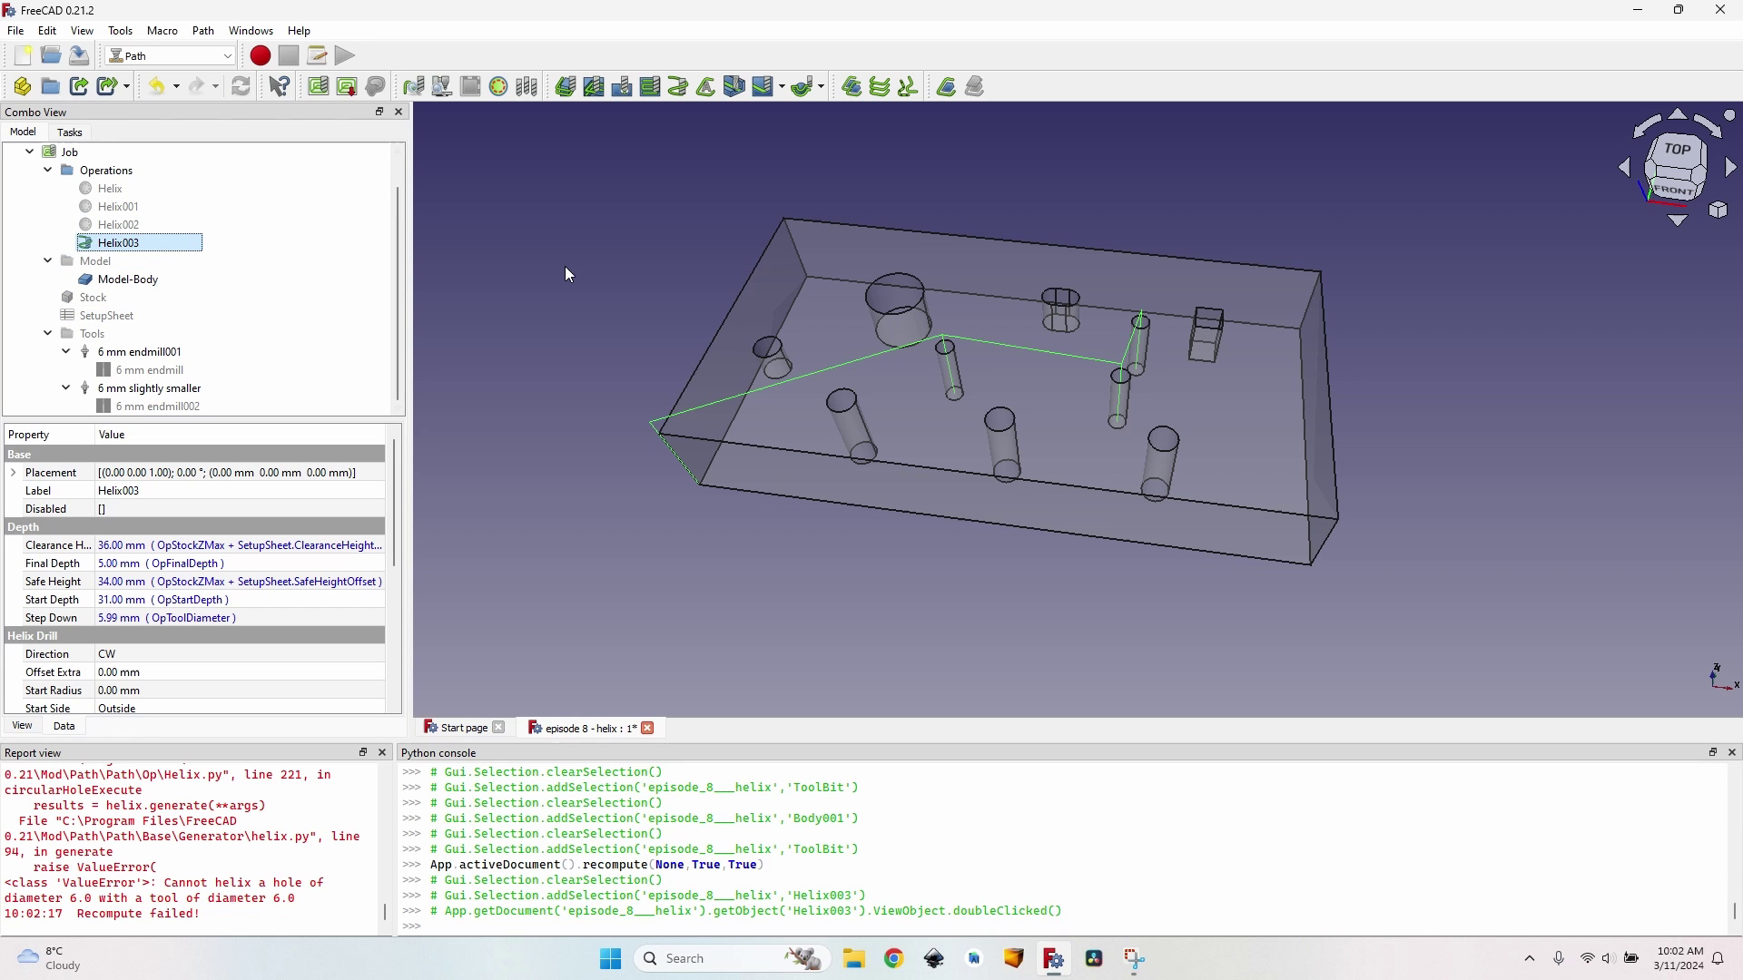
Pan, zoom and orbit around the part to inspect Helix003's regenerated toolpath in the small holes.
scroll(643, 298, up, 1)
middle_drag(1064, 179, 795, 197)
scroll(1171, 395, up, 1)
middle_drag(1307, 429, 1200, 417)
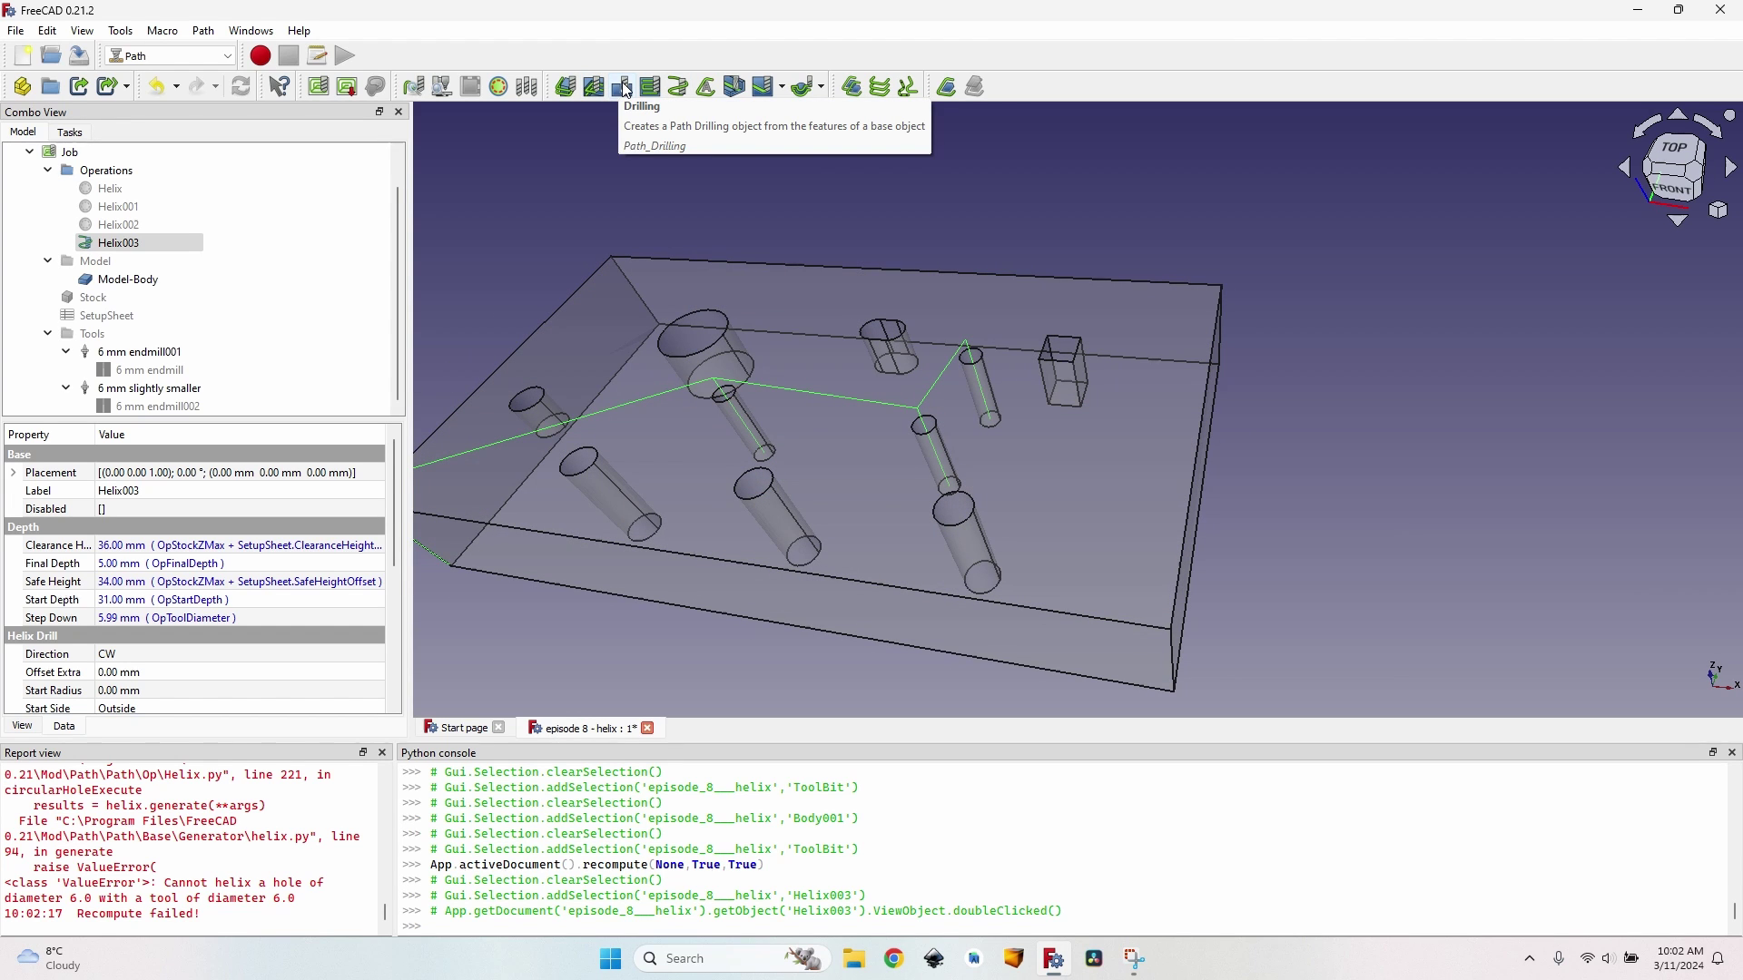
middle_drag(512, 294, 569, 303)
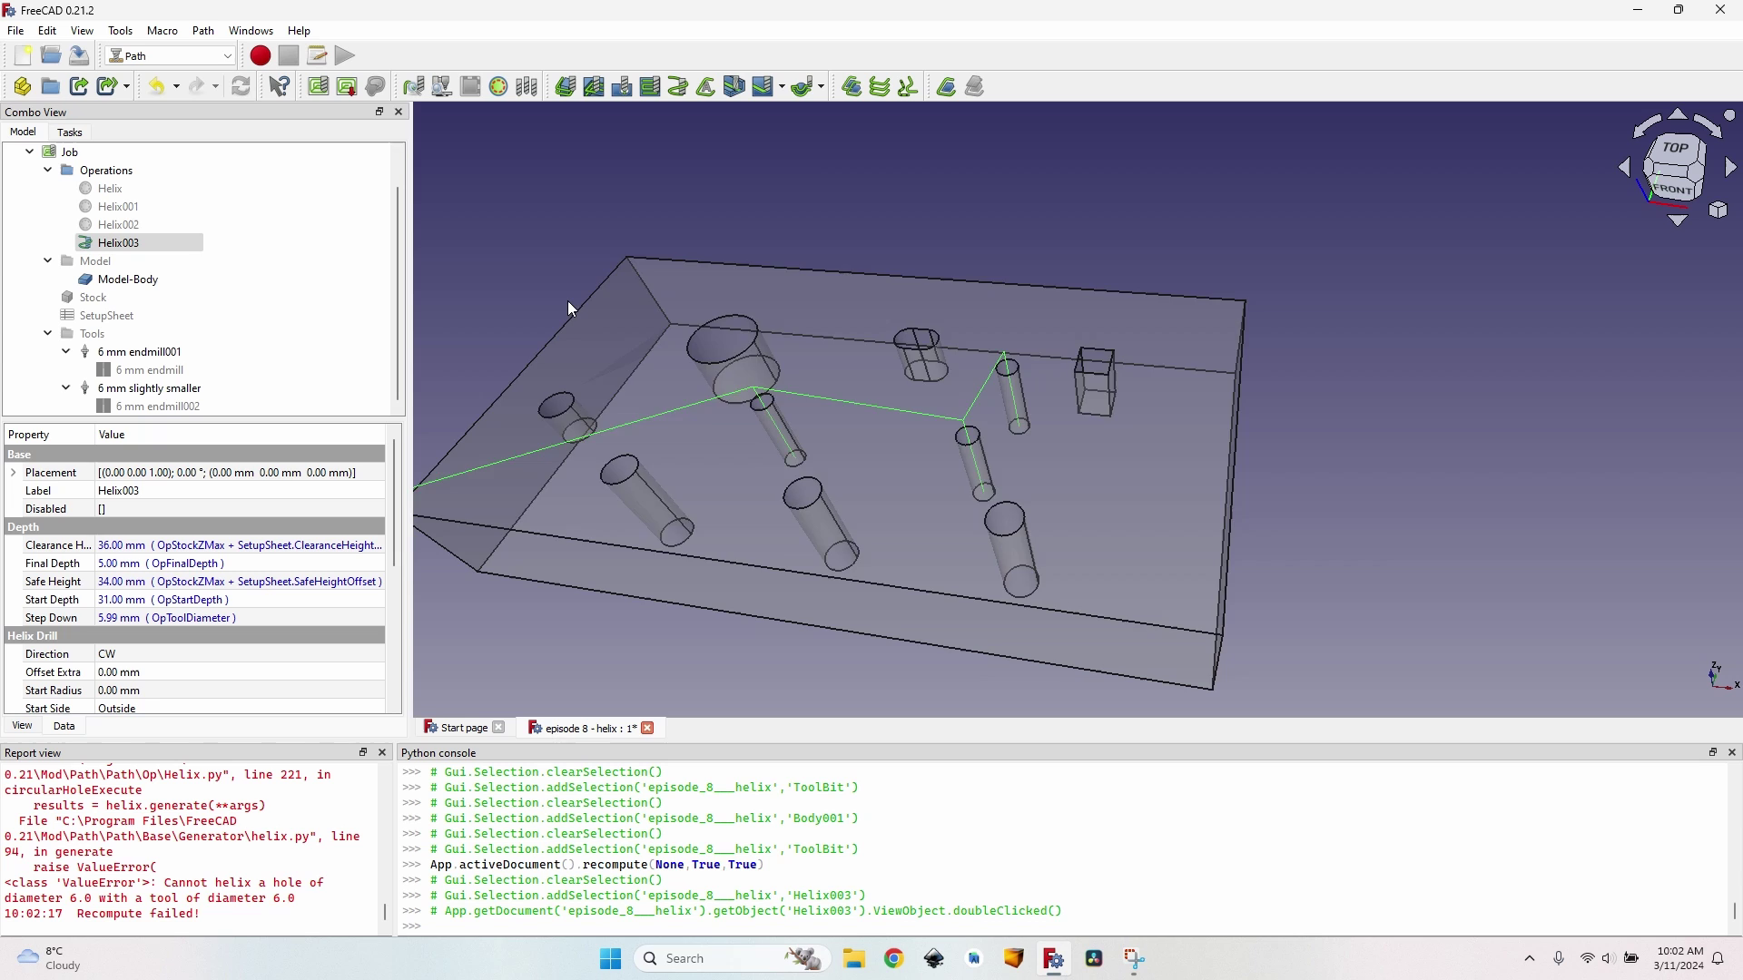
middle_drag(939, 438, 1076, 414)
scroll(1077, 414, up, 1)
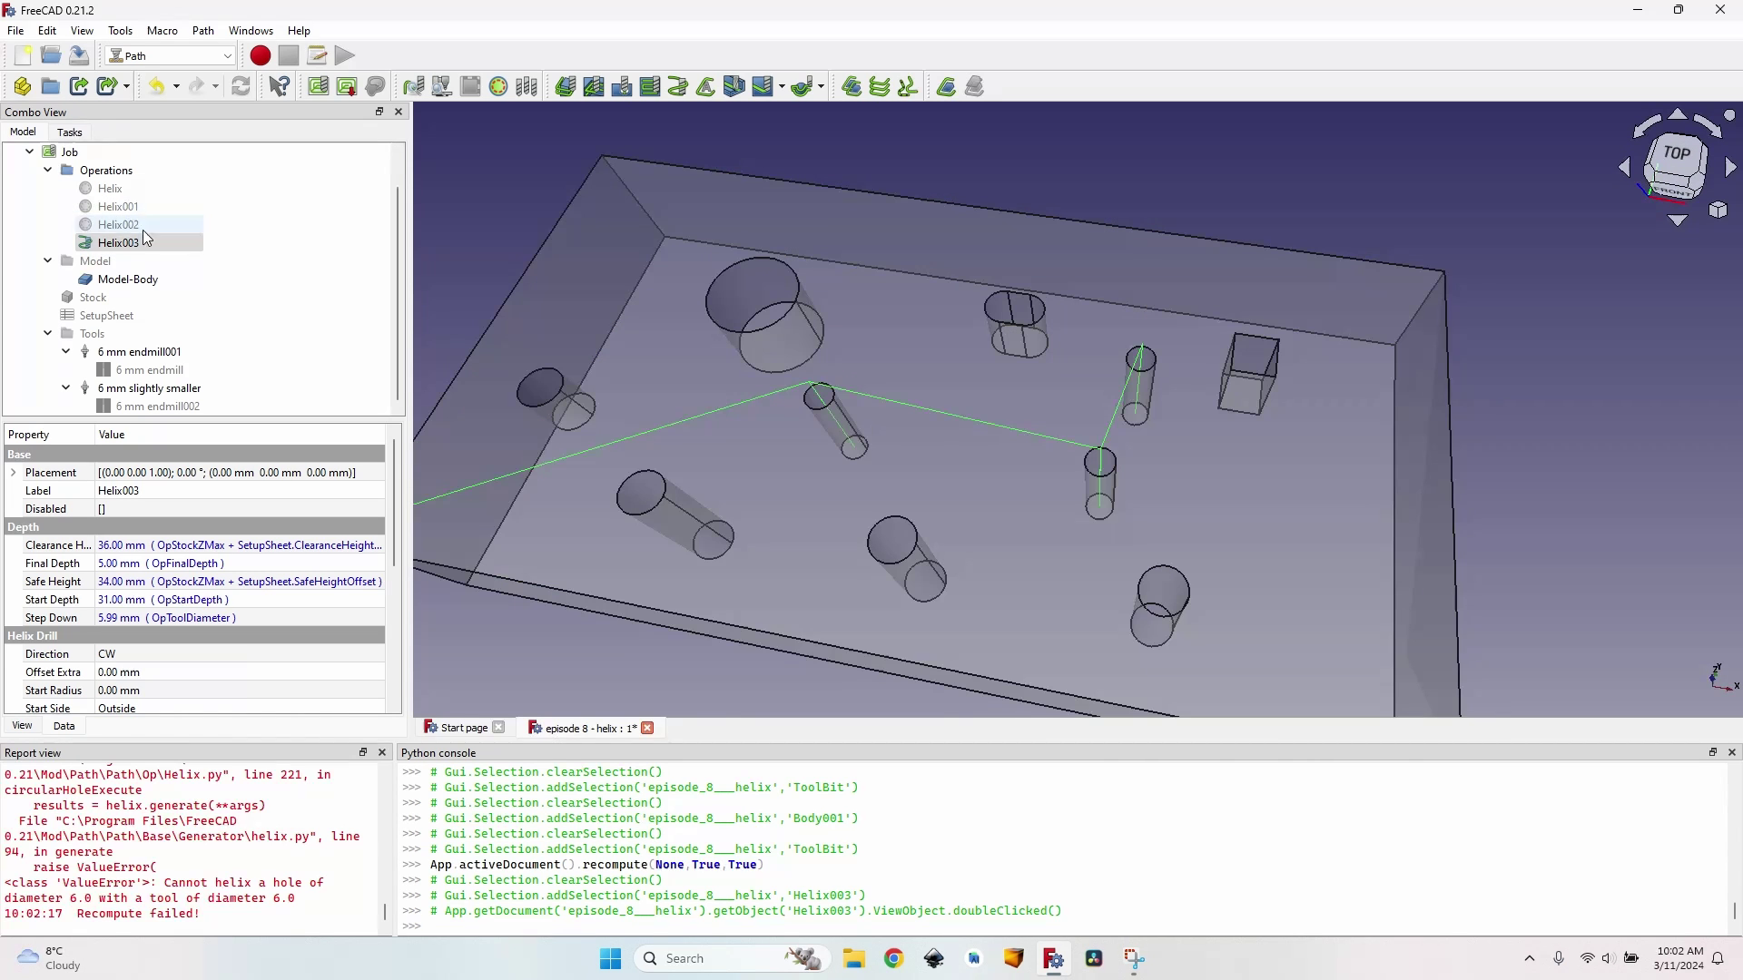
Deactivate Helix003 and orbit to a near-top view of the pockets.
click(506, 92)
middle_drag(1354, 145, 1120, 203)
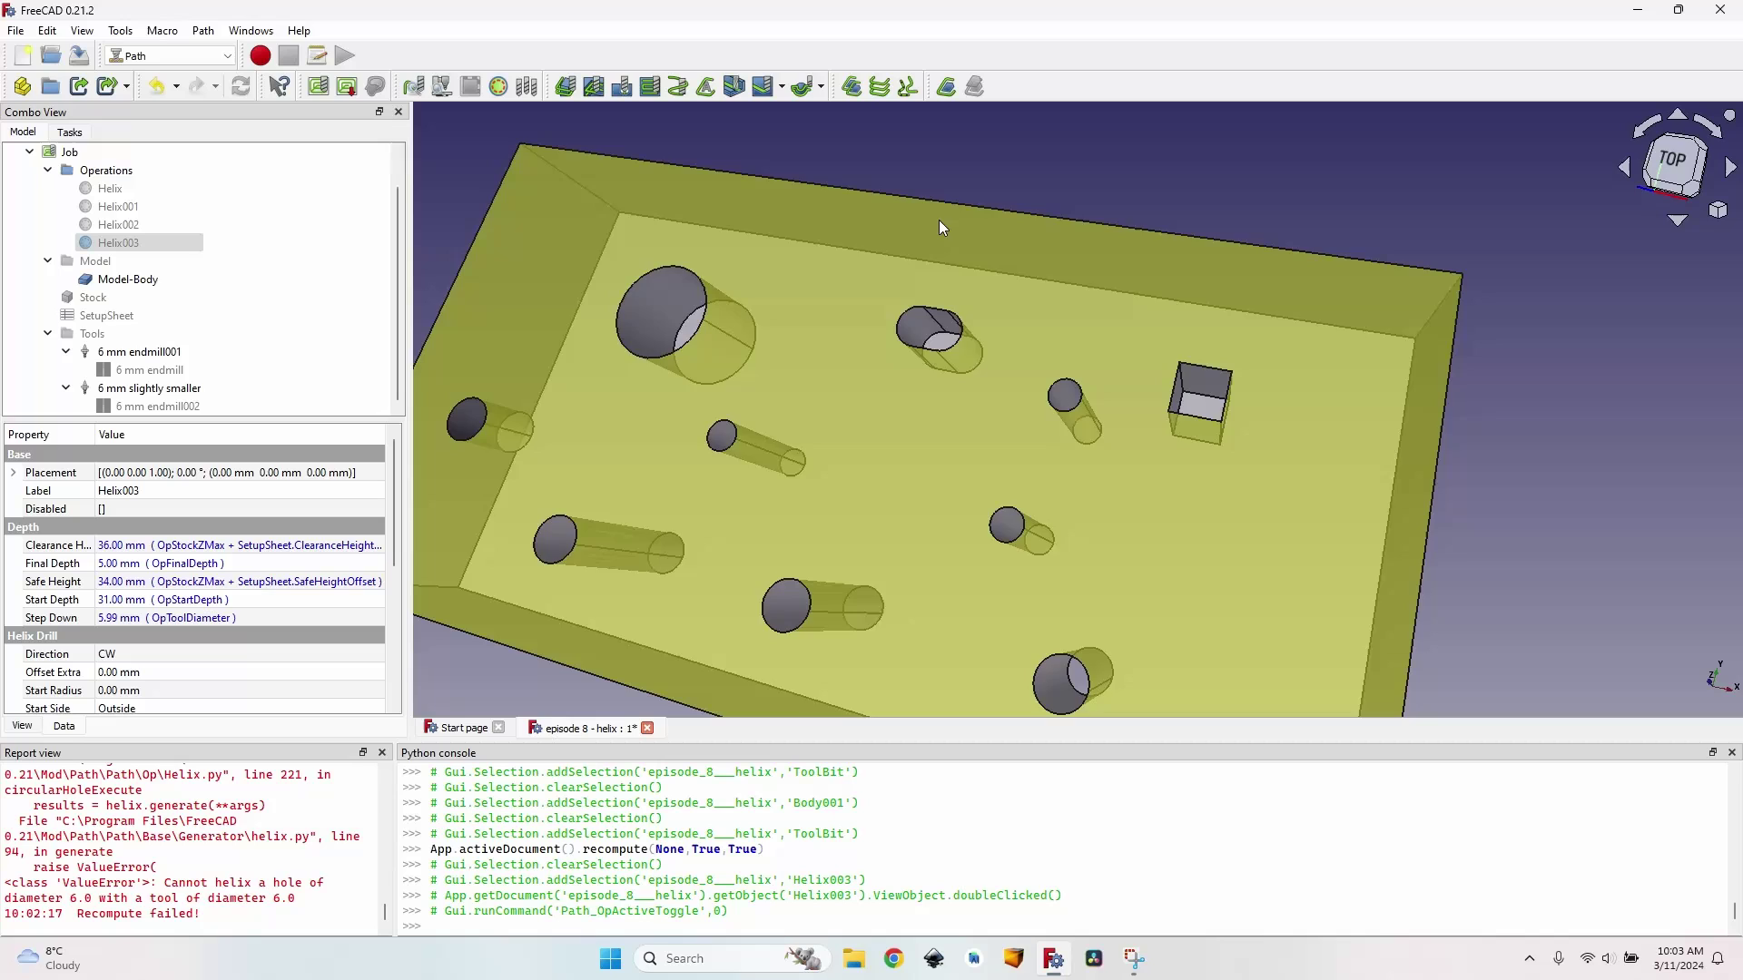
middle_drag(941, 227, 1257, 404)
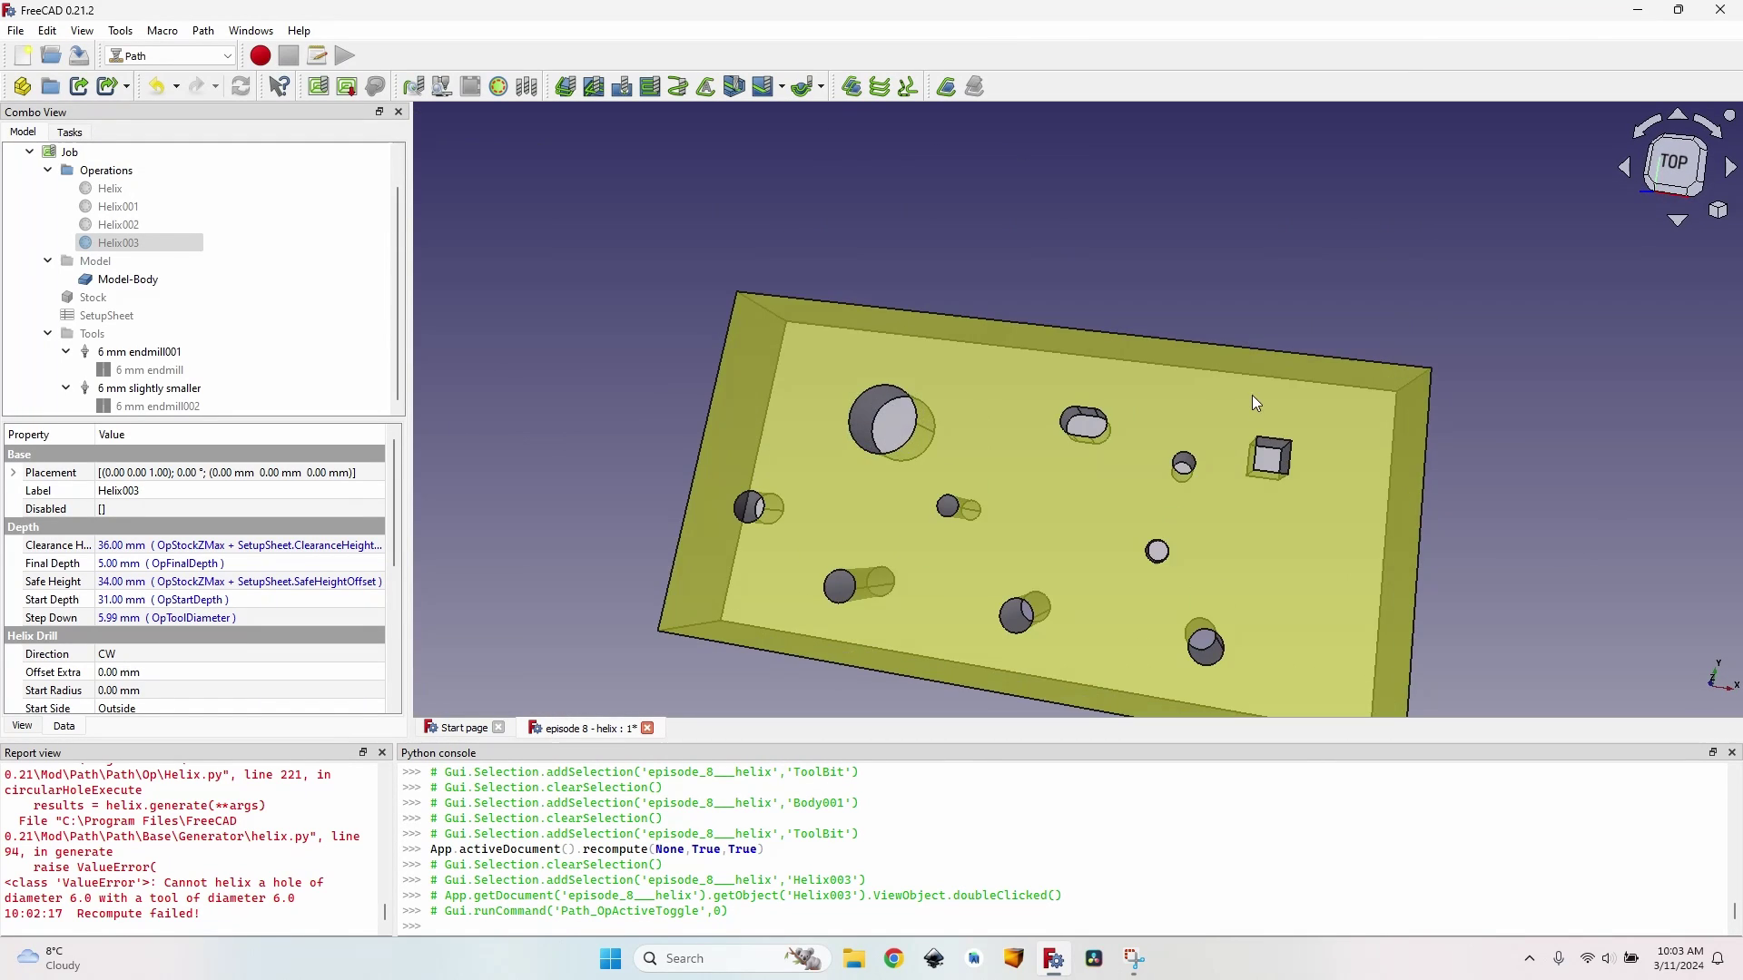
scroll(1257, 404, up, 2)
scroll(1348, 468, up, 3)
middle_drag(1348, 467, 1071, 190)
Start a new Helix operation and remove all eight hole faces from its Base Geometry.
click(680, 87)
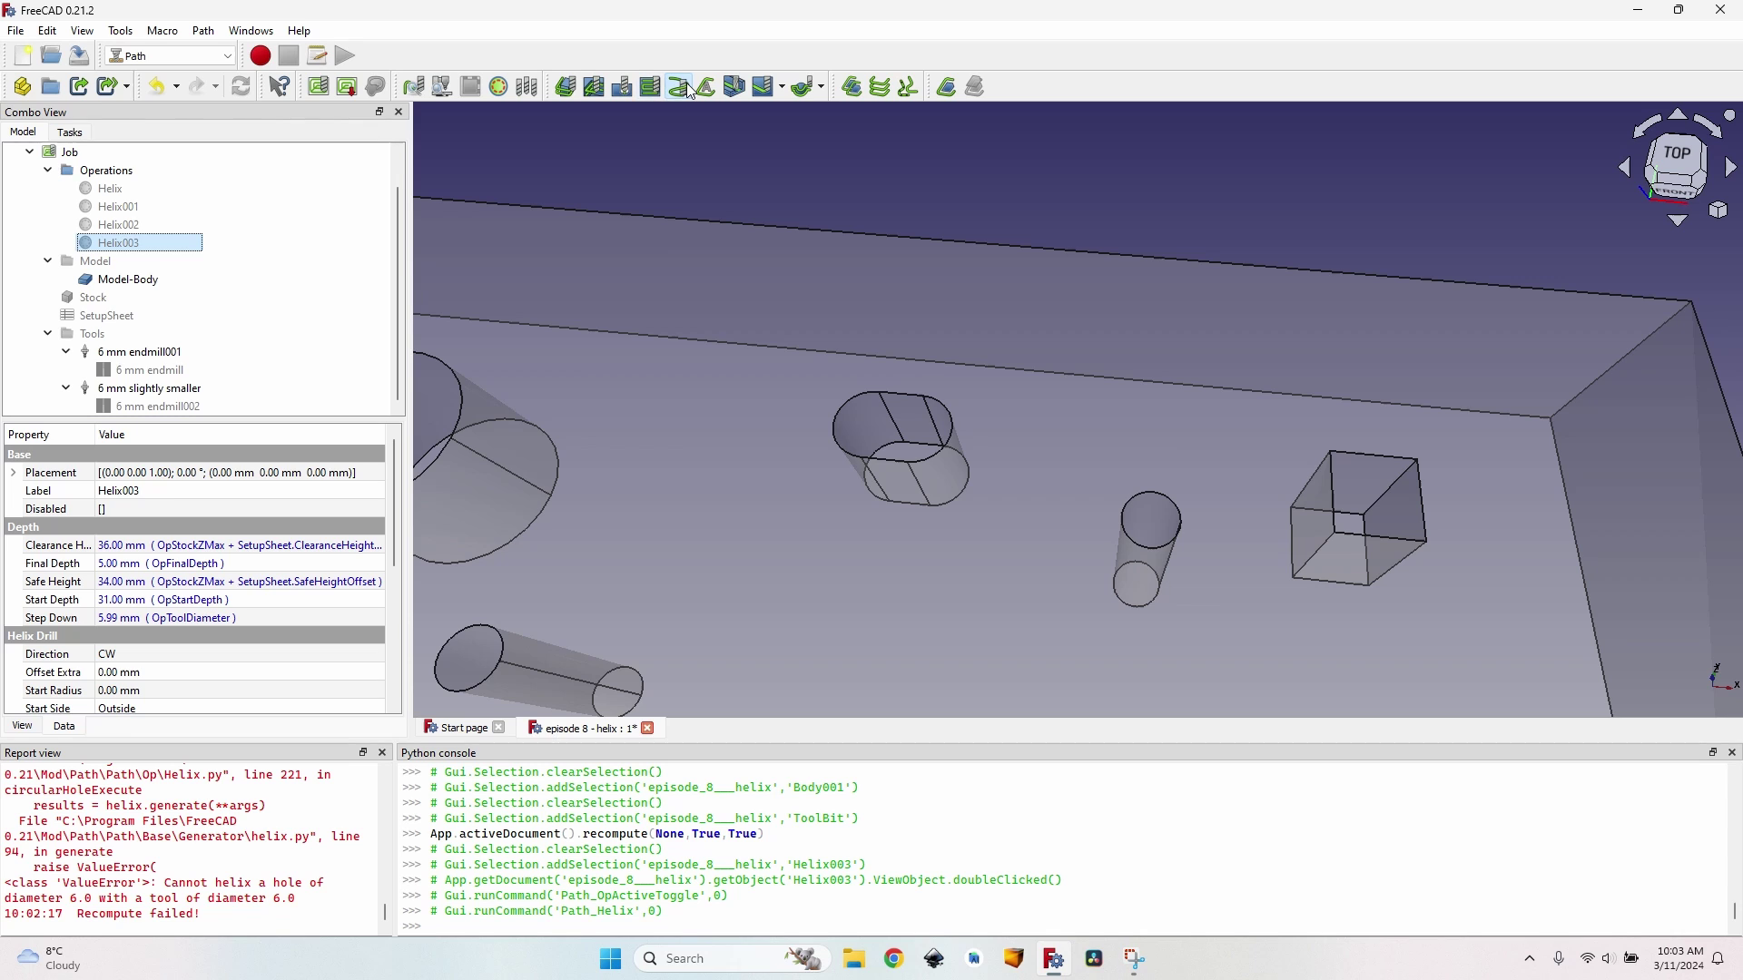
click(692, 91)
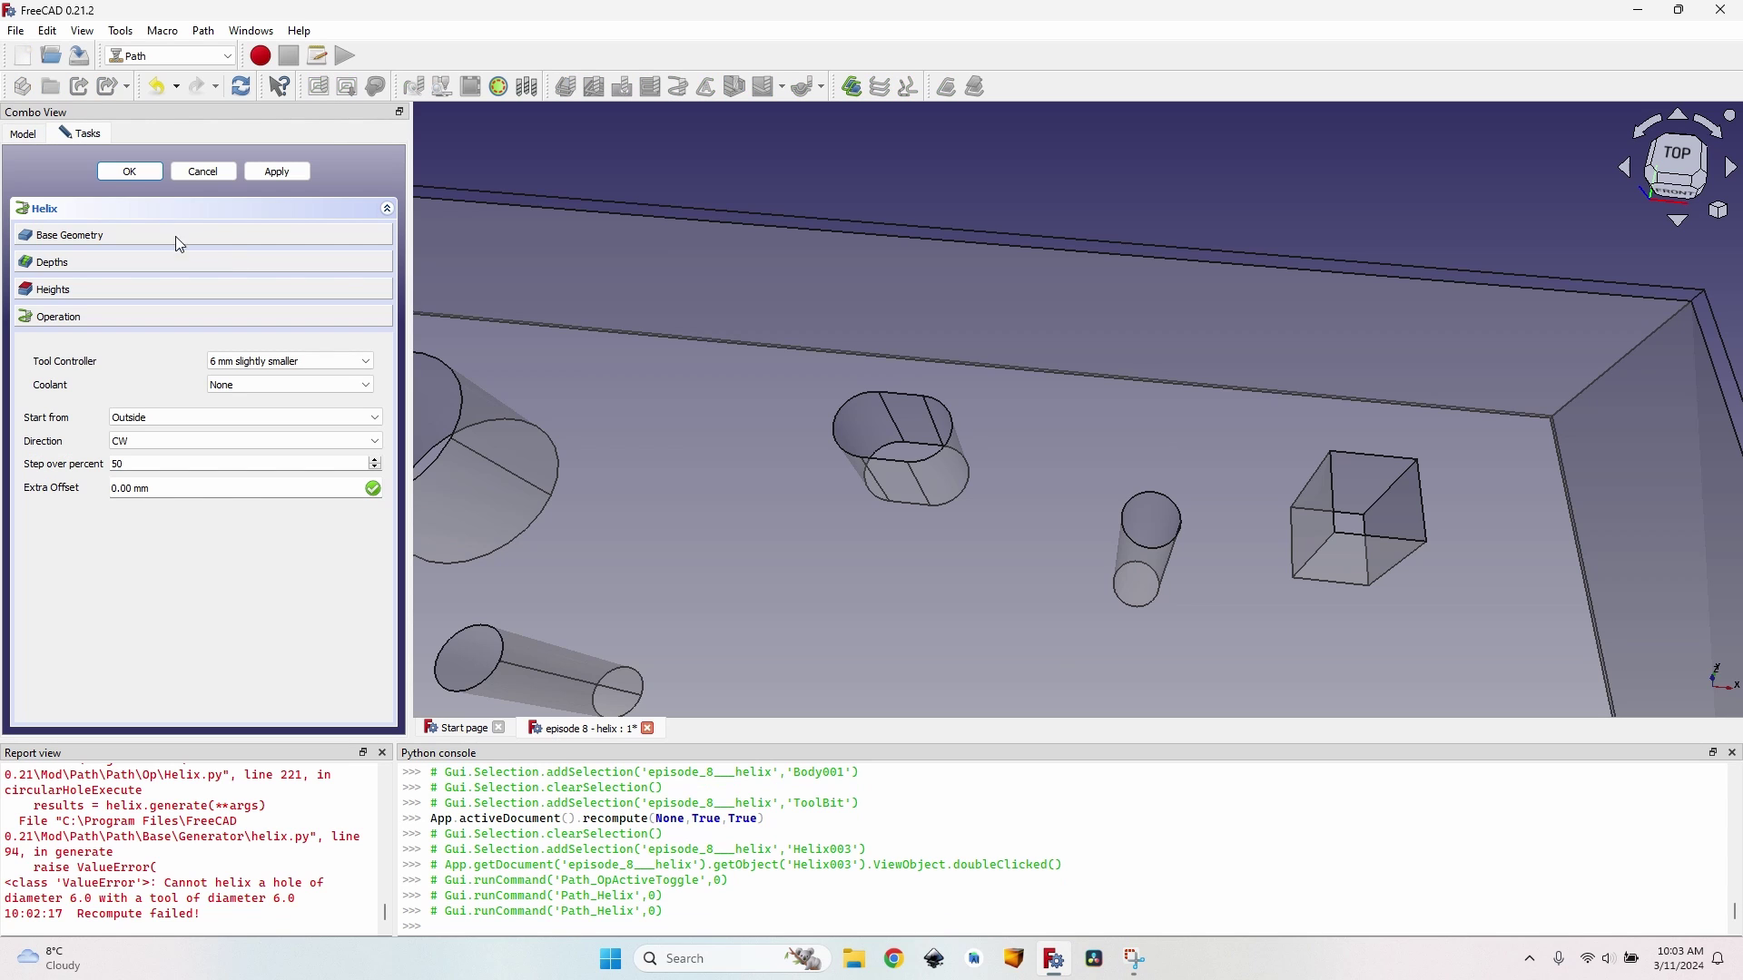
click(96, 238)
click(148, 491)
shift+click(113, 296)
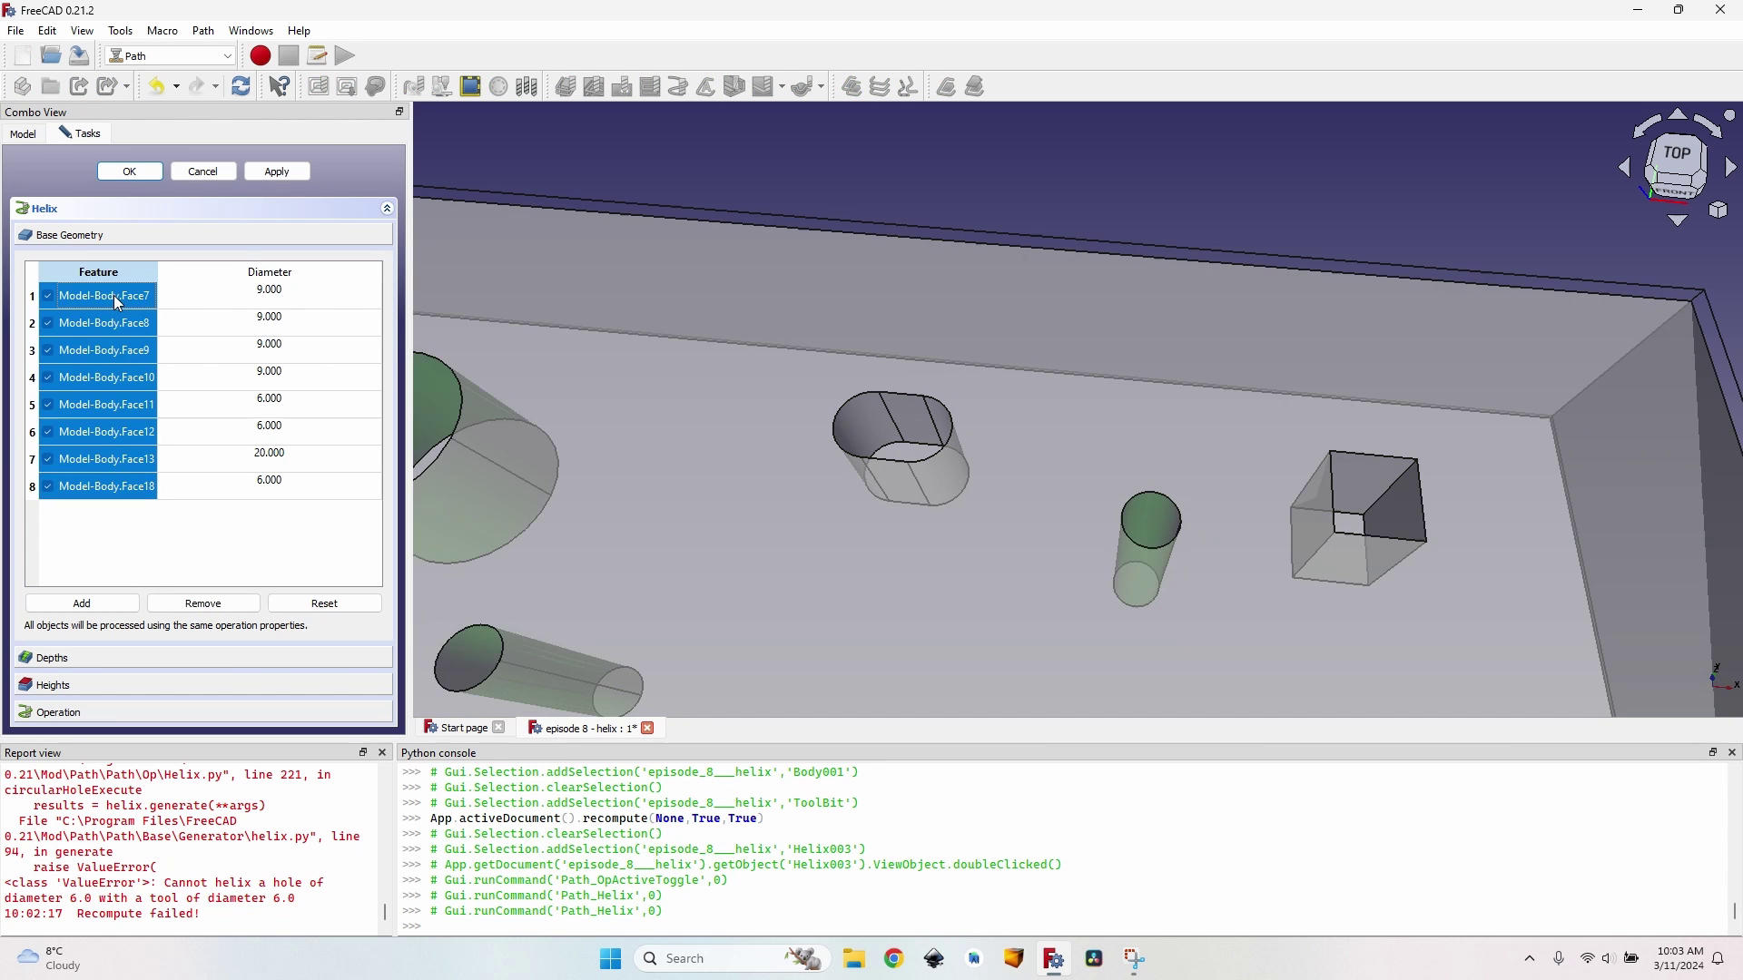
click(182, 603)
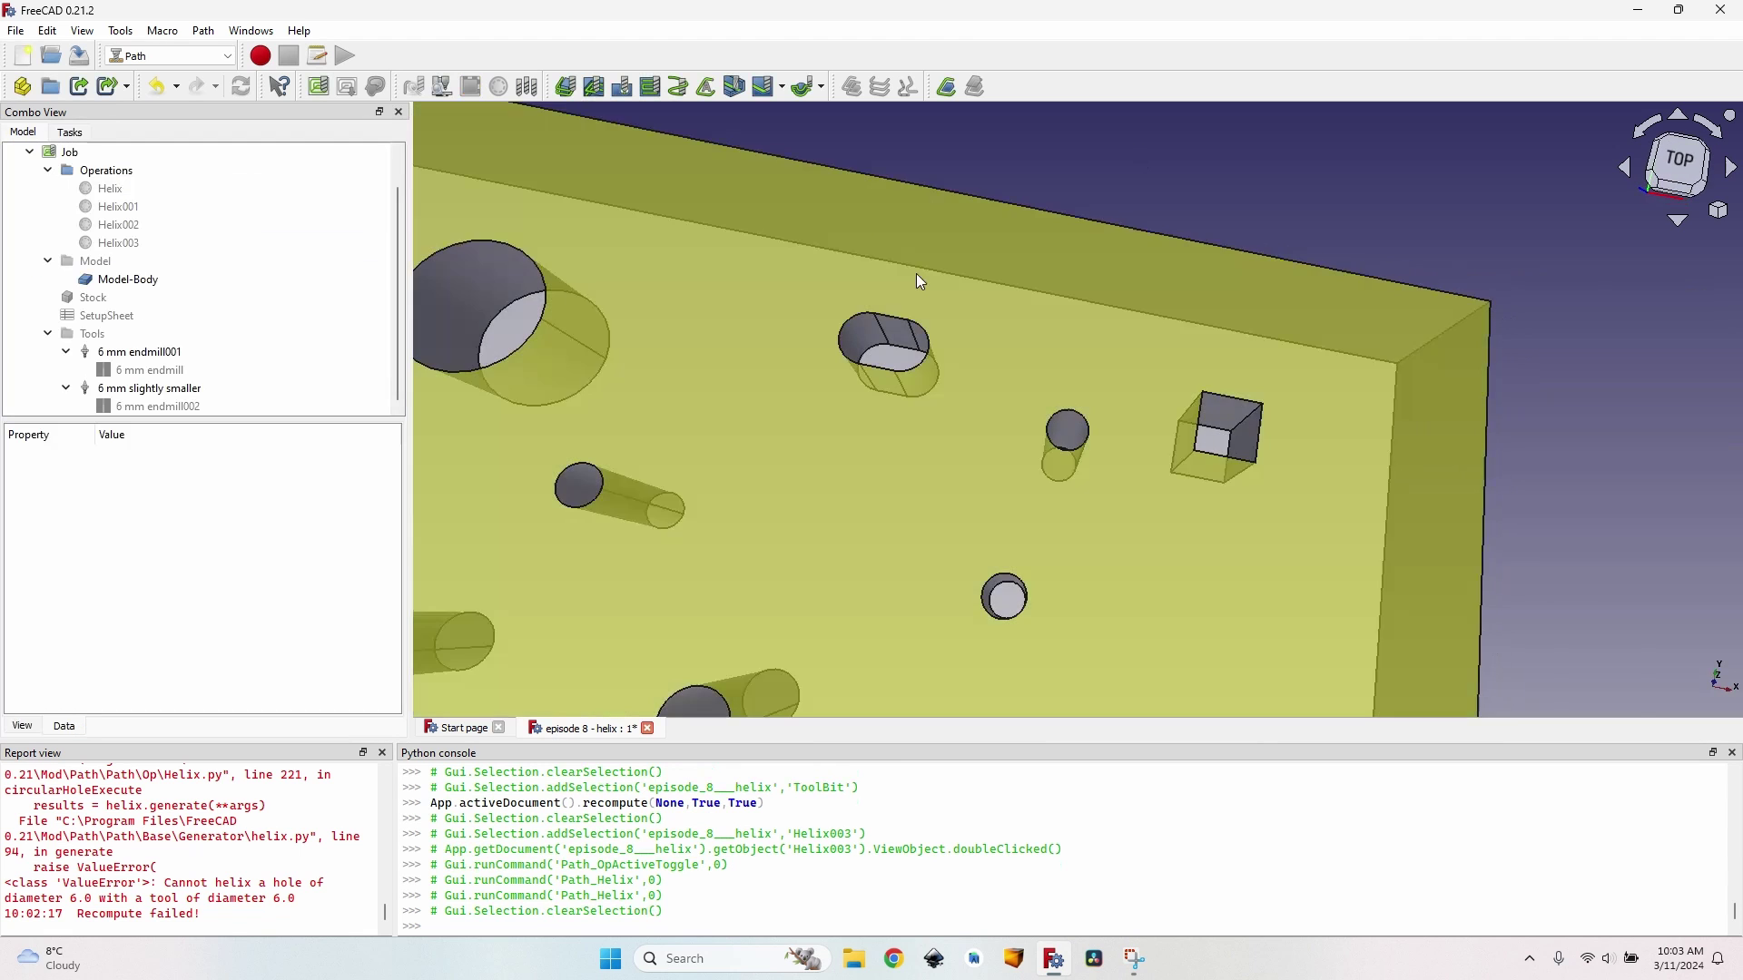
scroll(916, 278, up, 2)
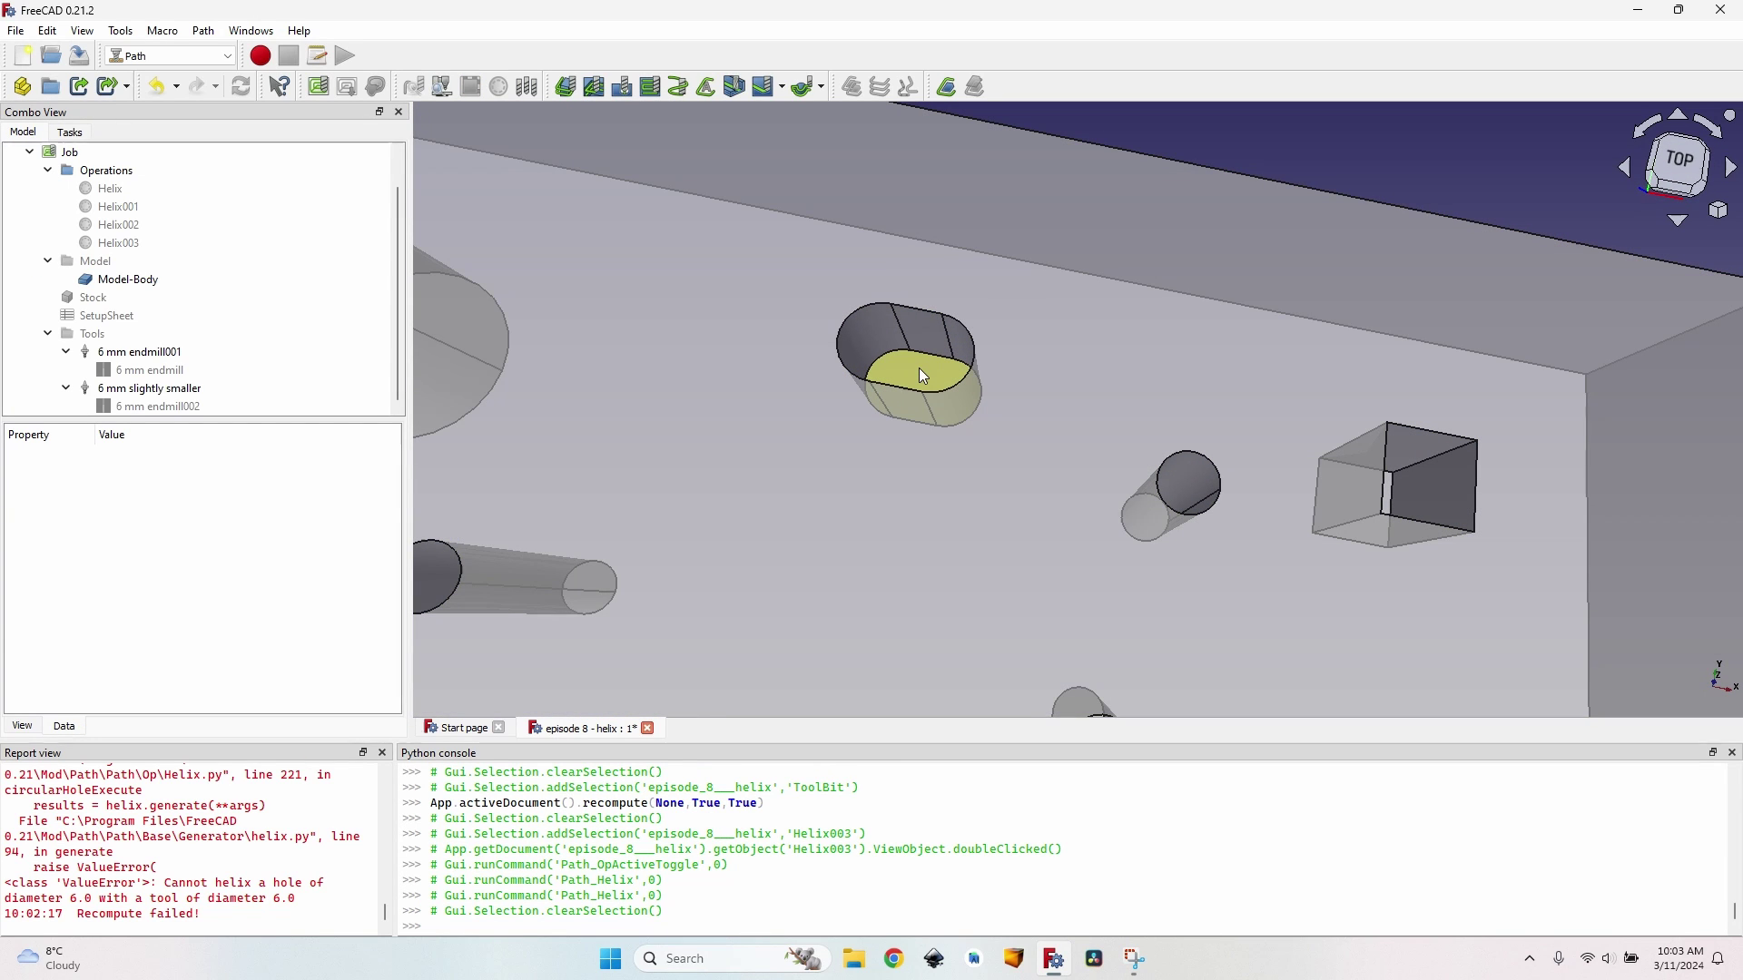
Create a Pocket Shape on the oval slot's floor with Offset pattern and 80% step over.
click(919, 367)
click(595, 87)
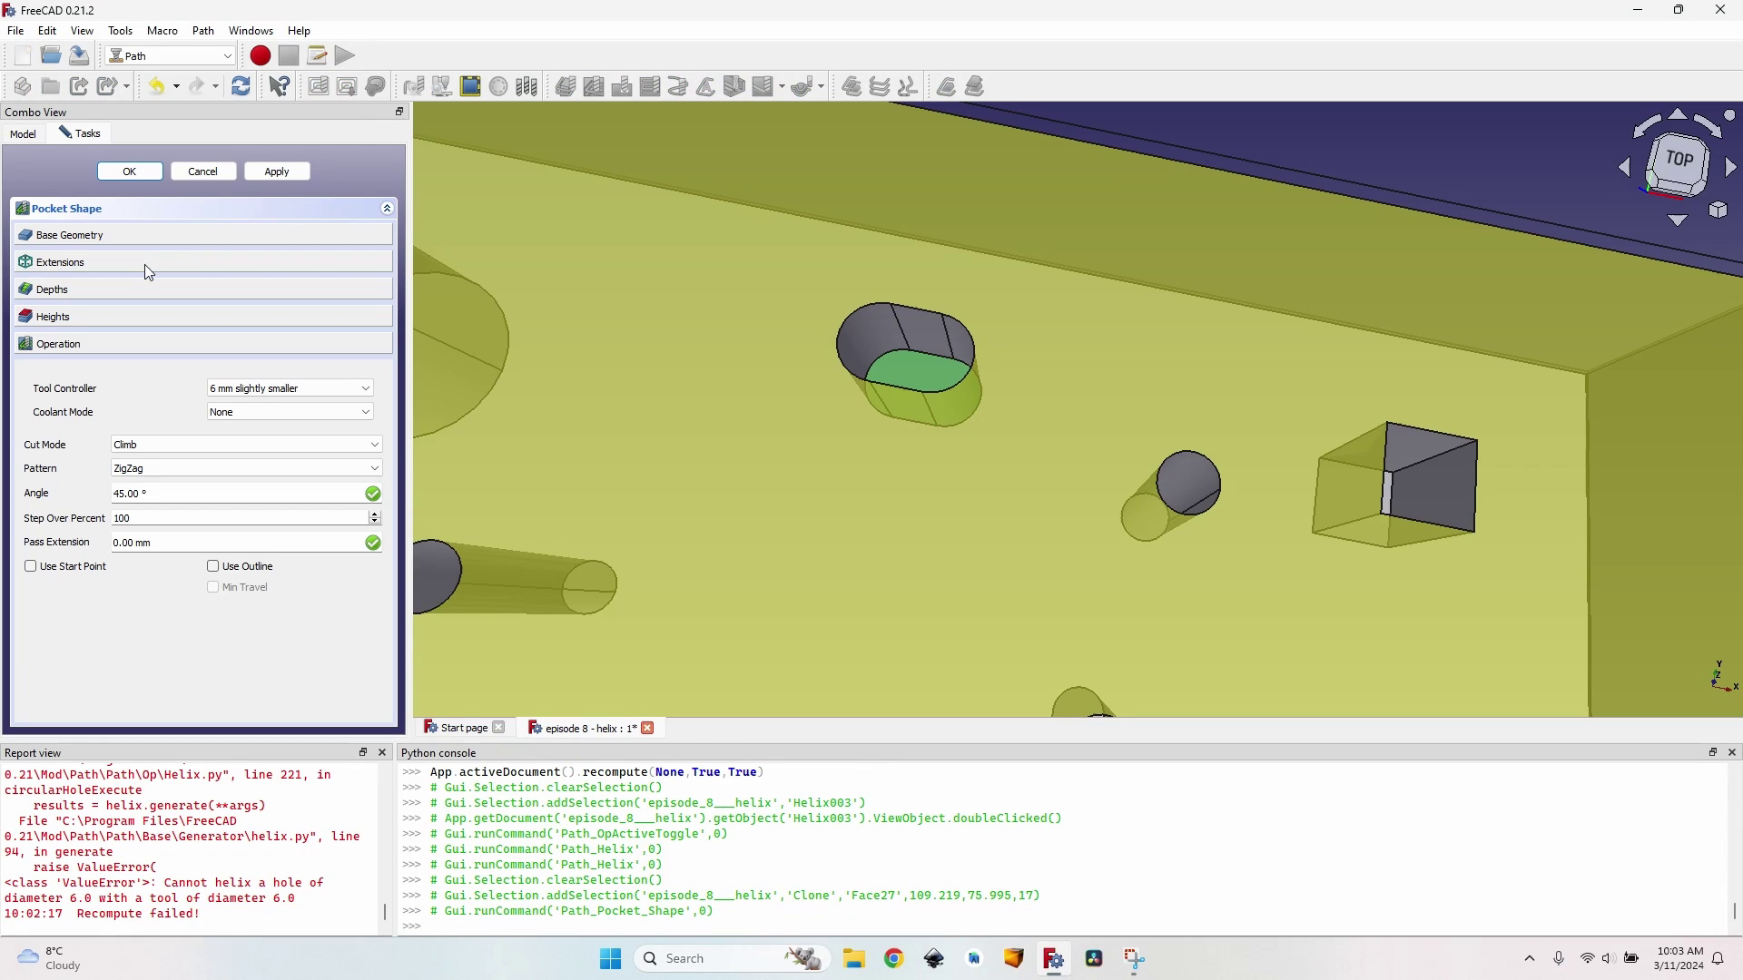
click(163, 468)
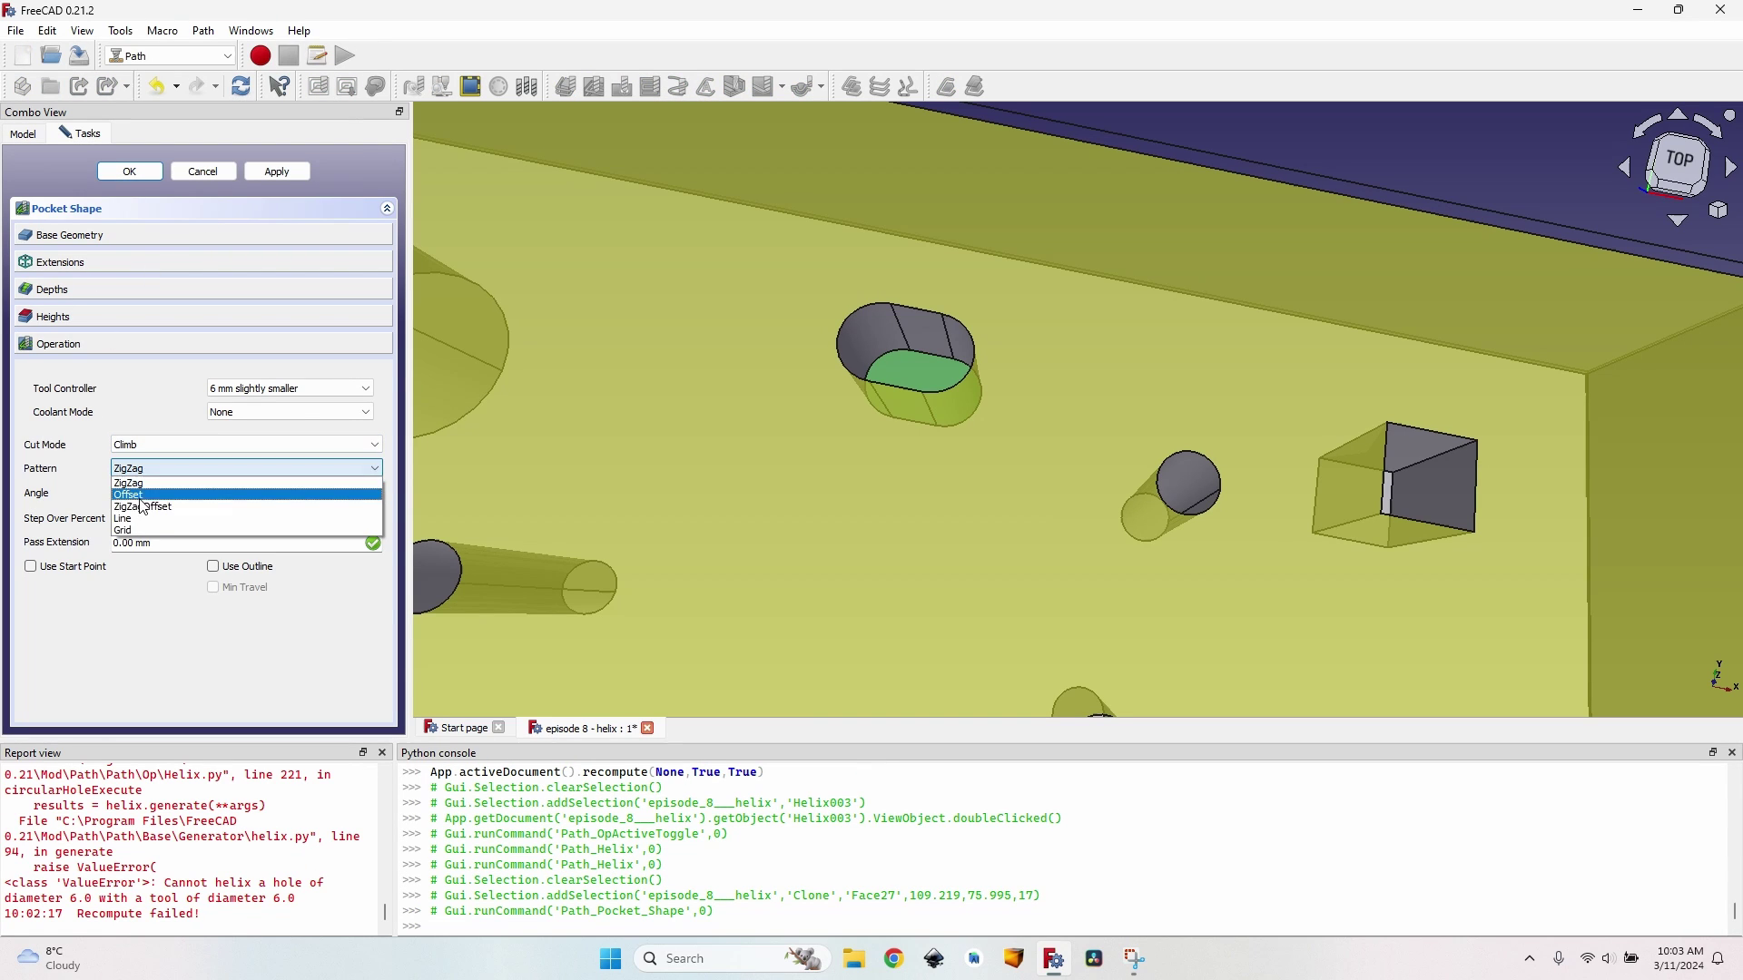
click(142, 497)
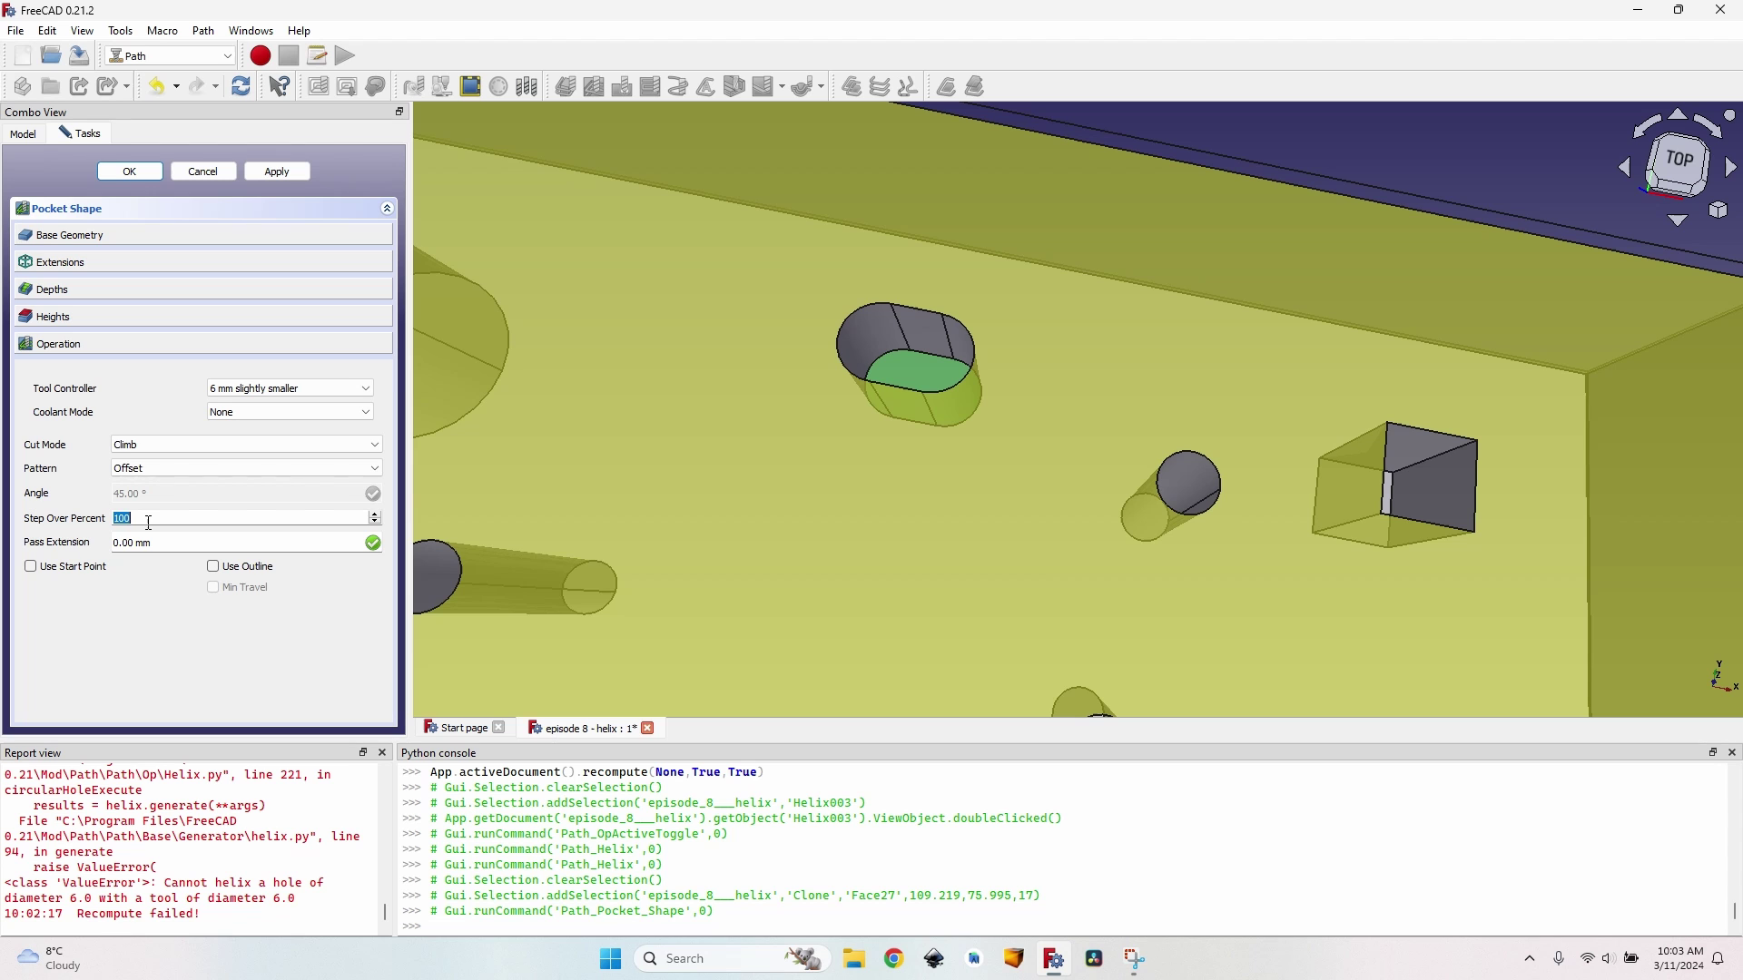
click(277, 171)
scroll(955, 343, up, 10)
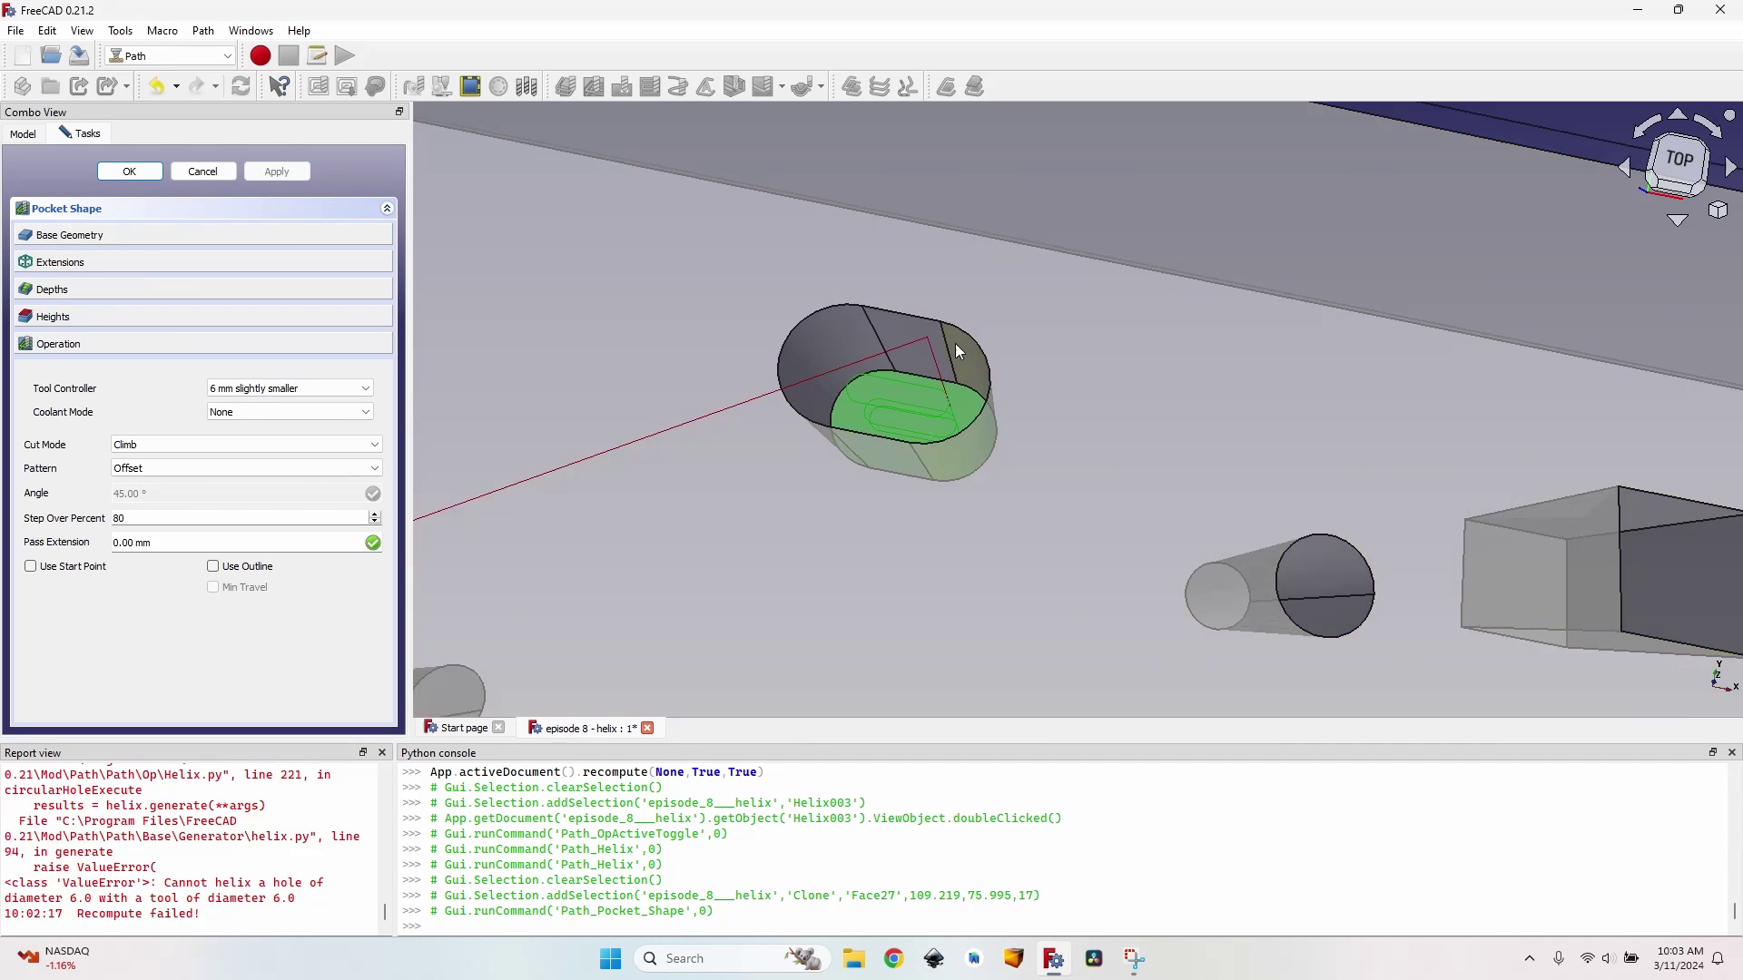
middle_drag(787, 484, 635, 417)
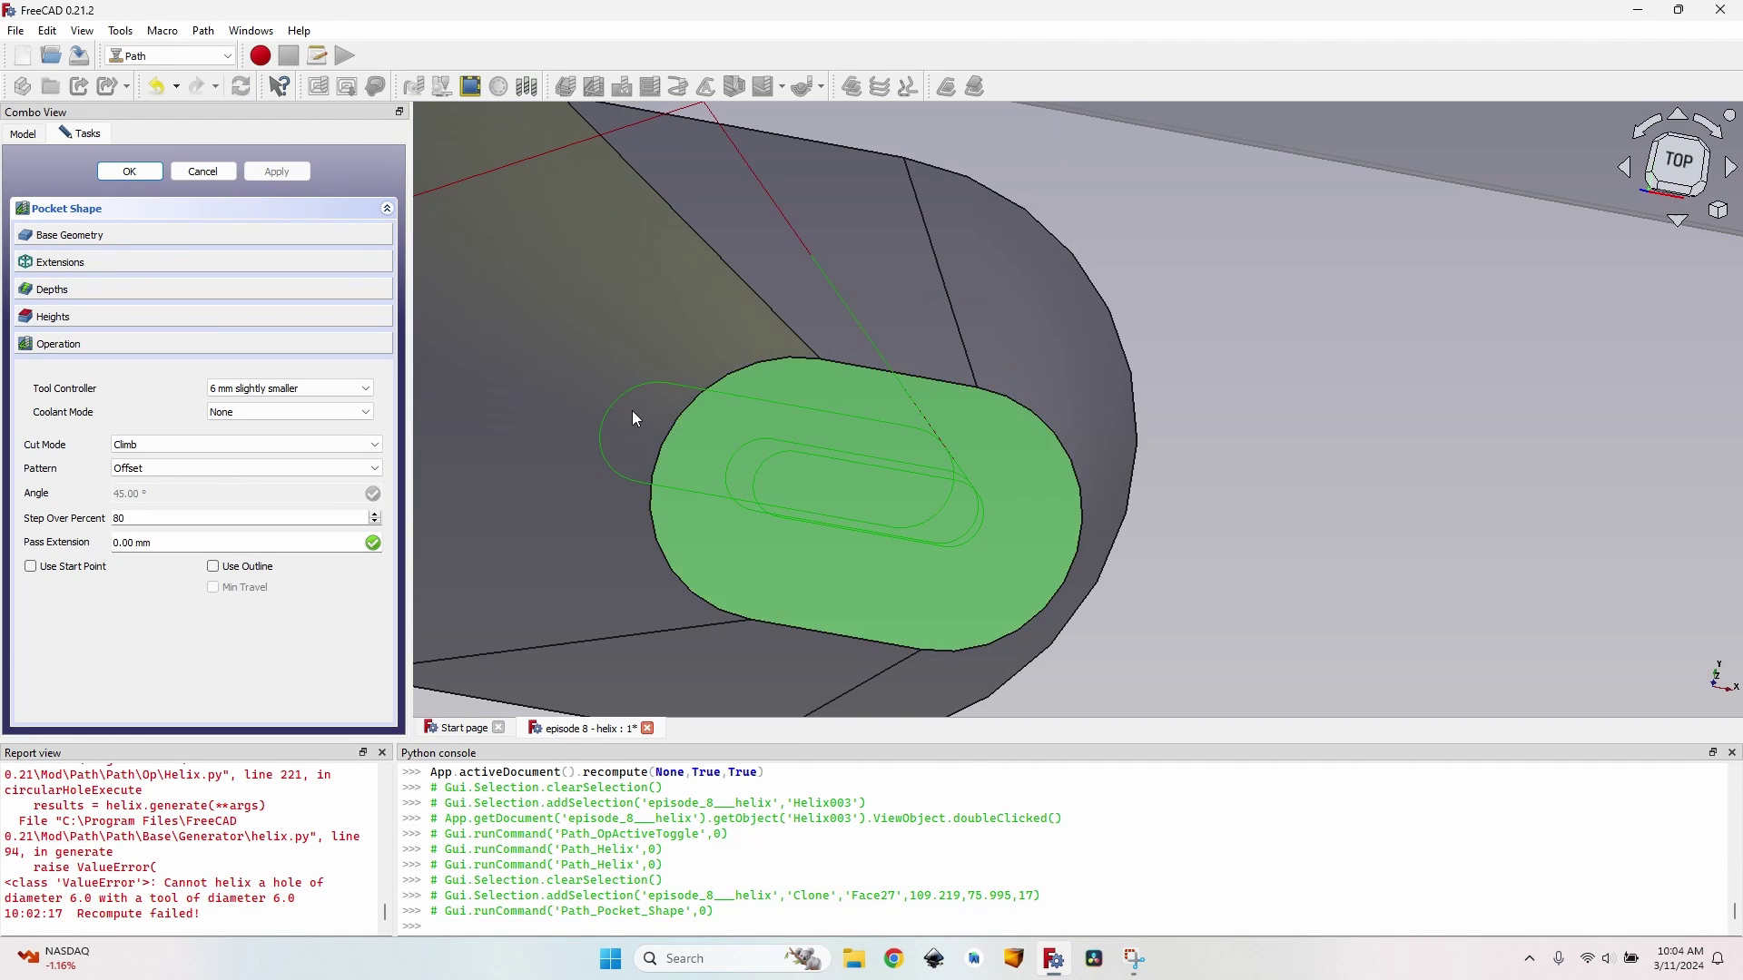
click(127, 173)
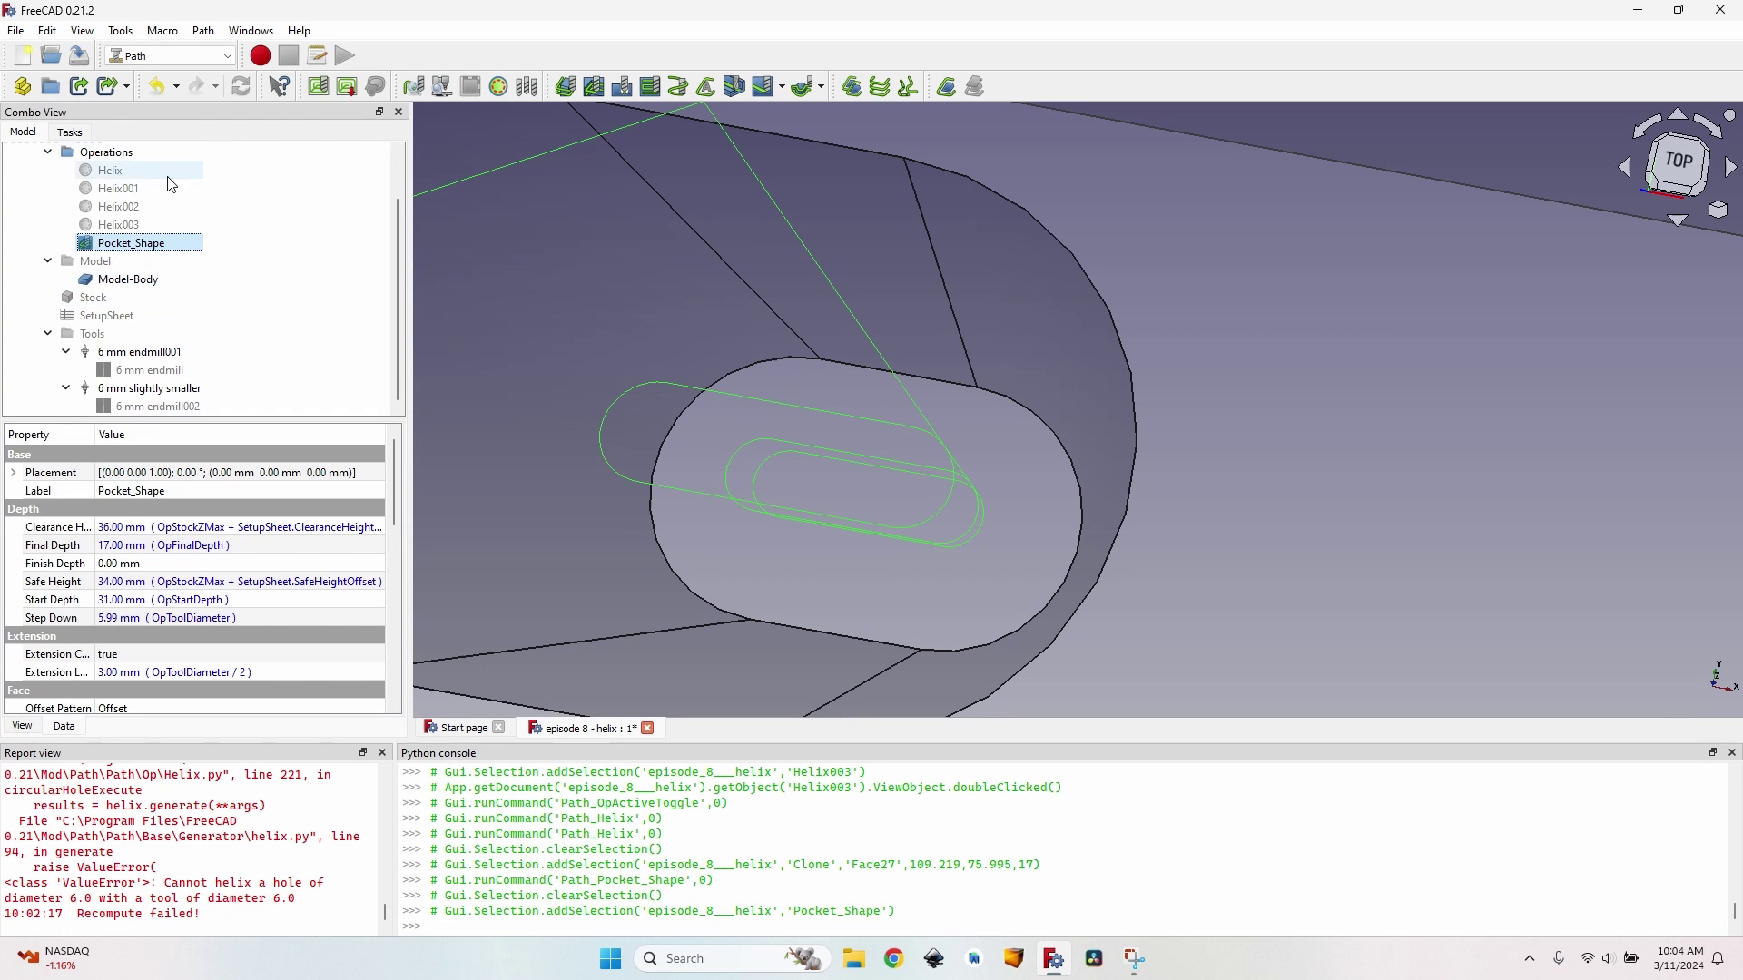
Add a RampEntry dressup to the Pocket_Shape operation.
click(203, 31)
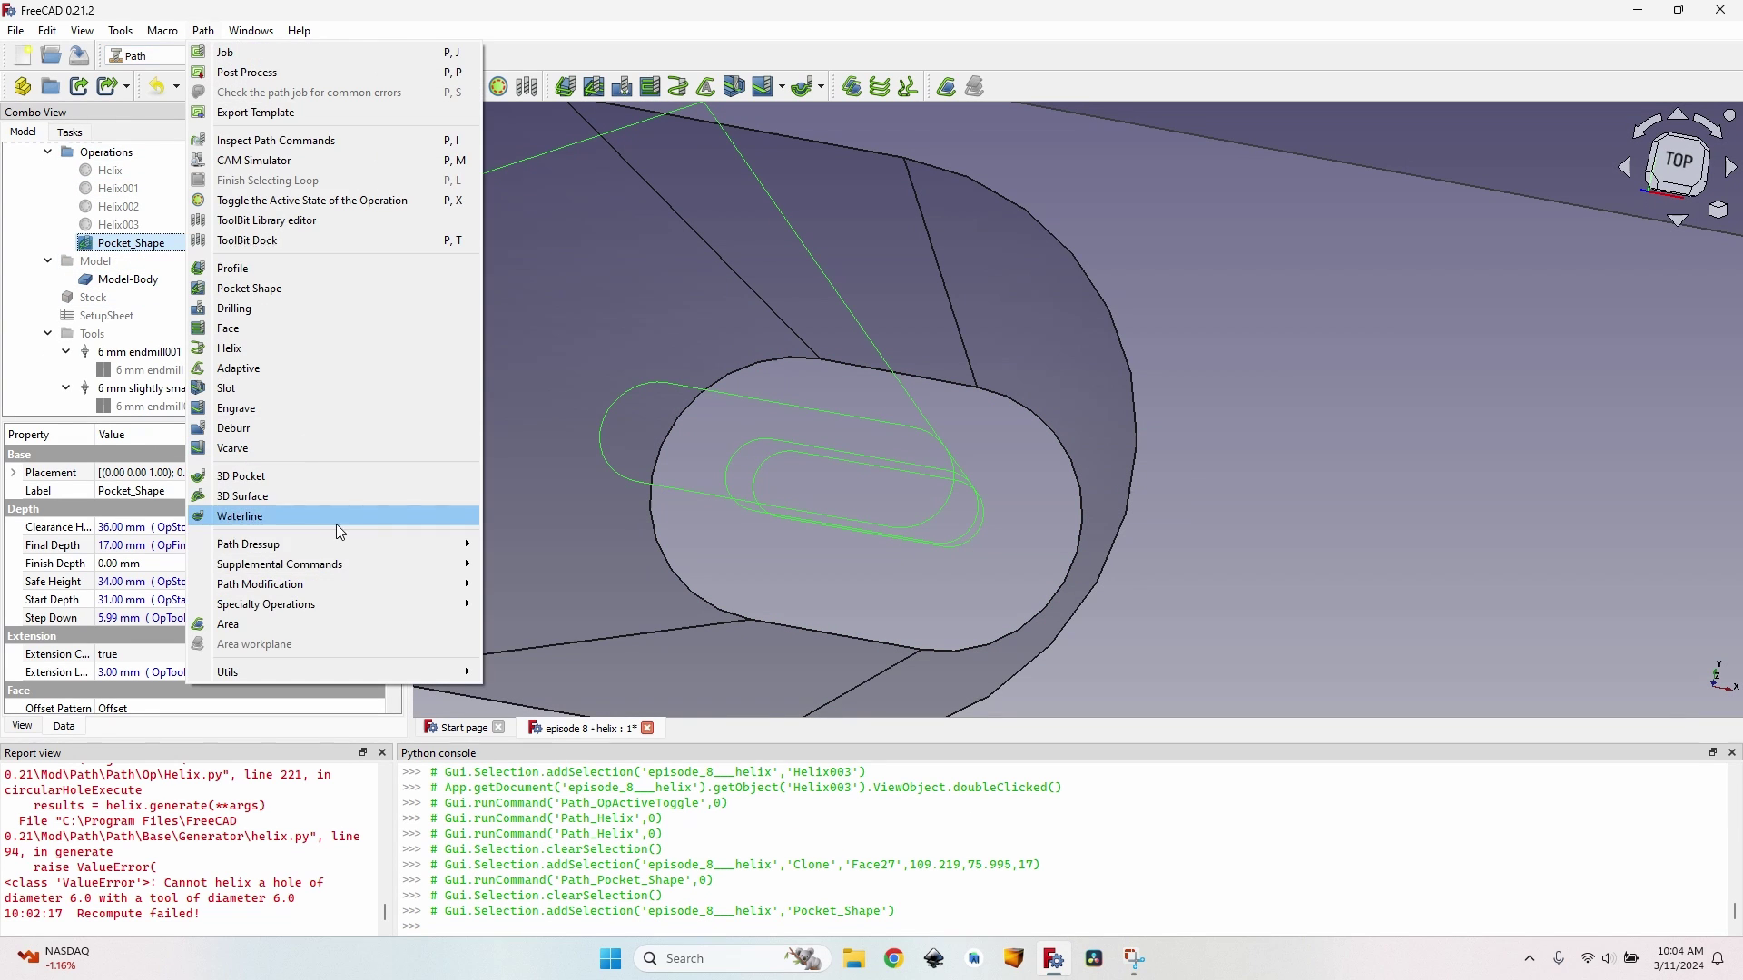
mouse_move(401, 541)
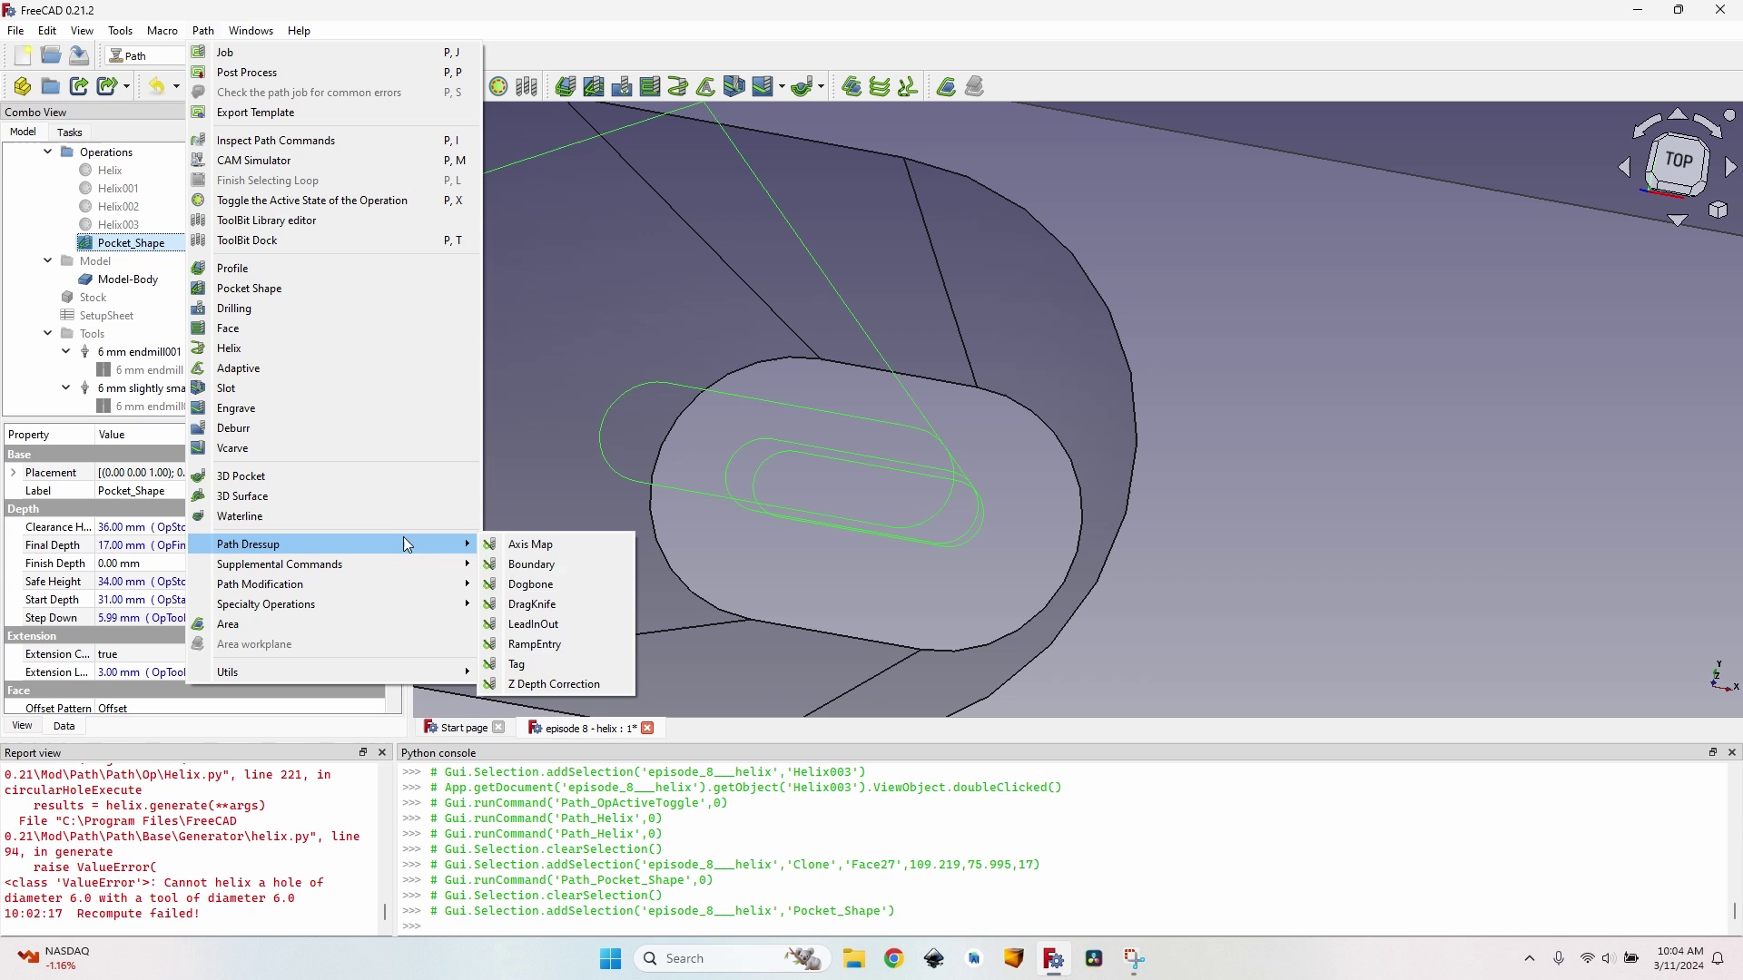
click(562, 645)
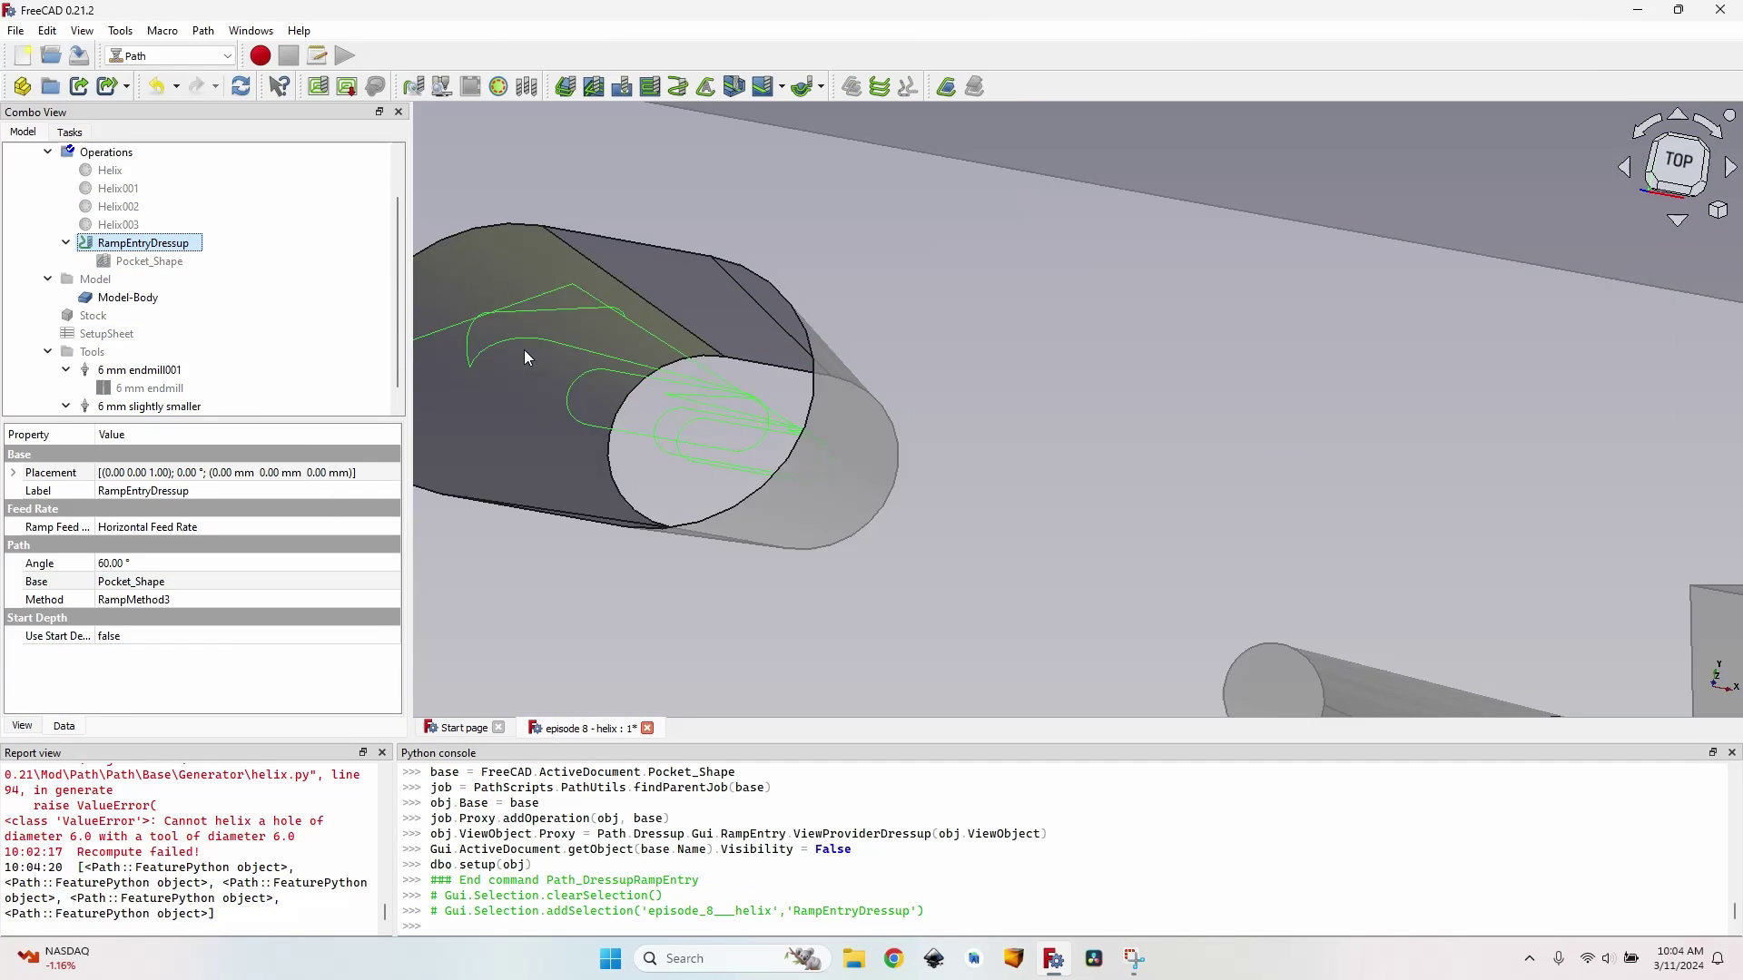
middle_drag(524, 351, 858, 339)
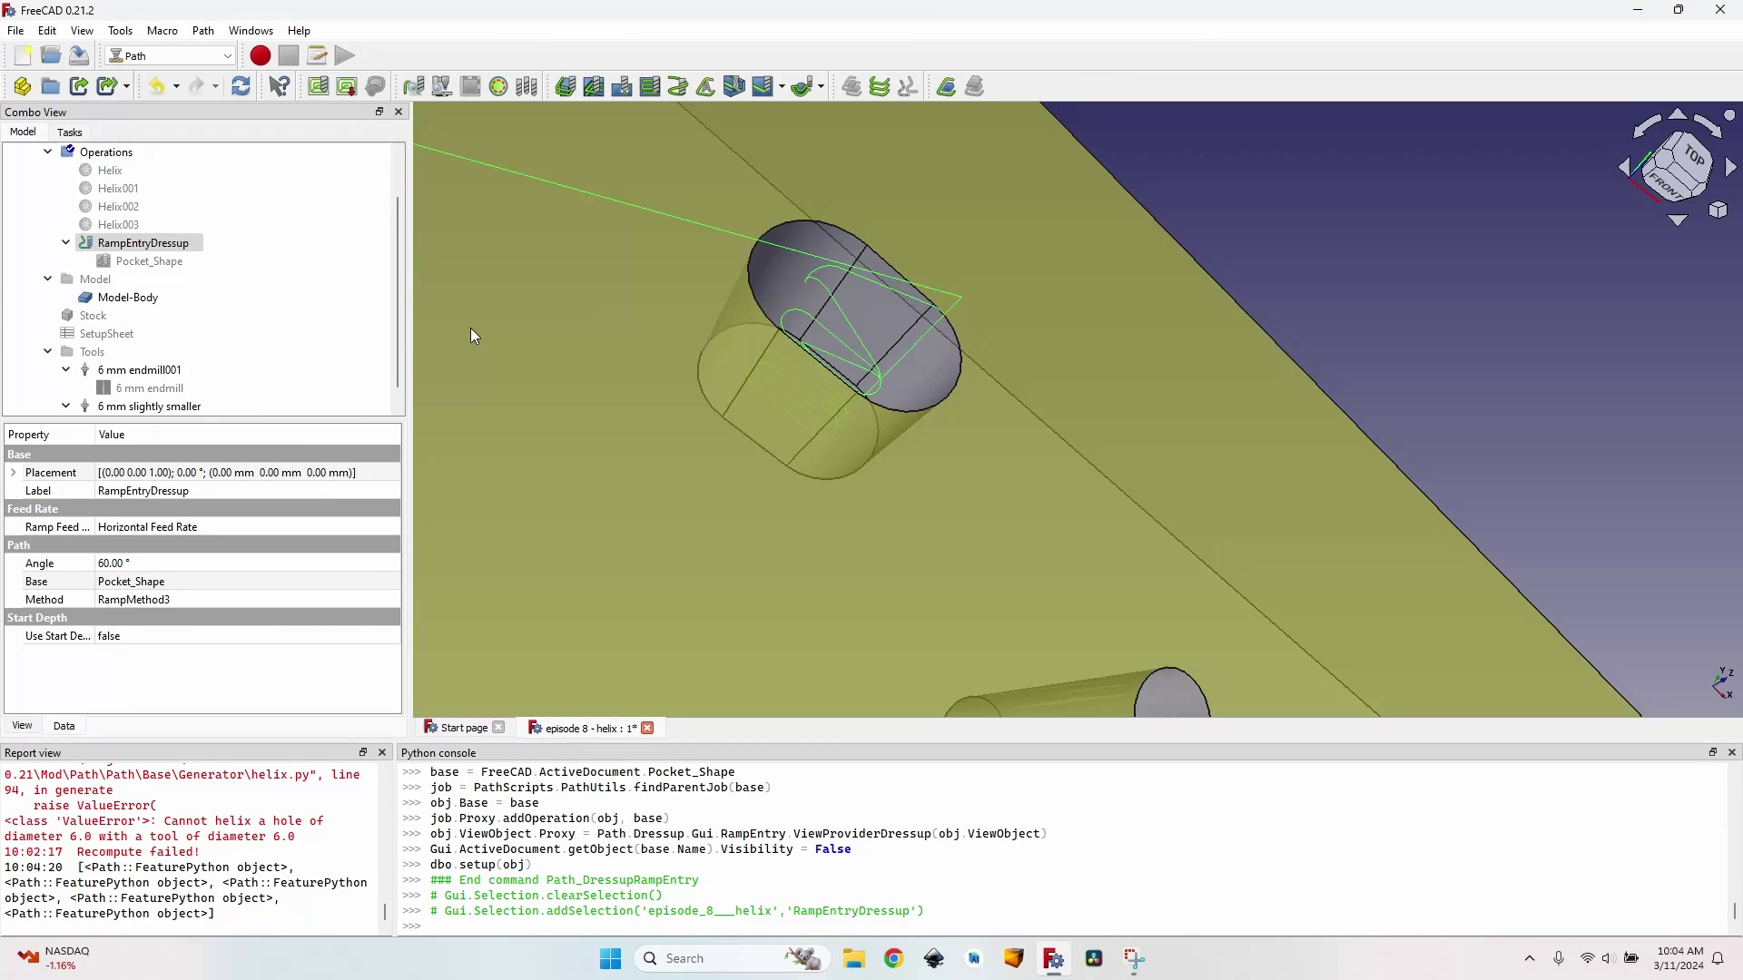
Switch the RampEntryDressup's ramp method to Helix.
click(123, 245)
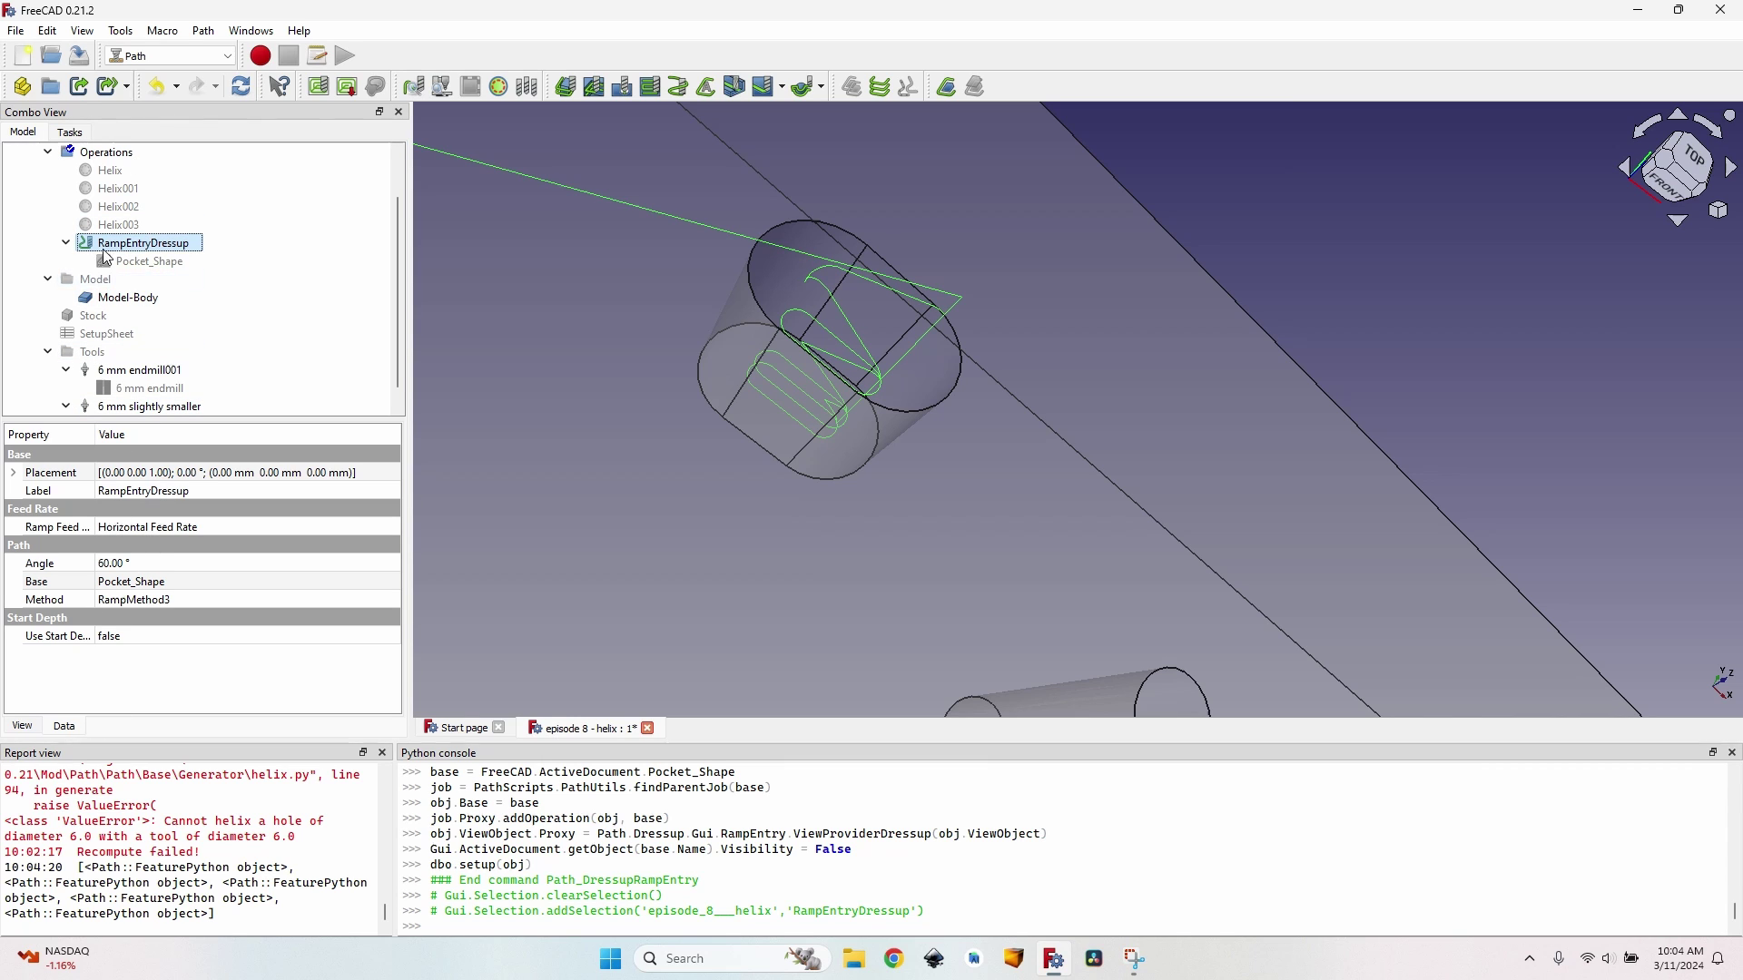
double_click(104, 247)
click(163, 600)
click(164, 600)
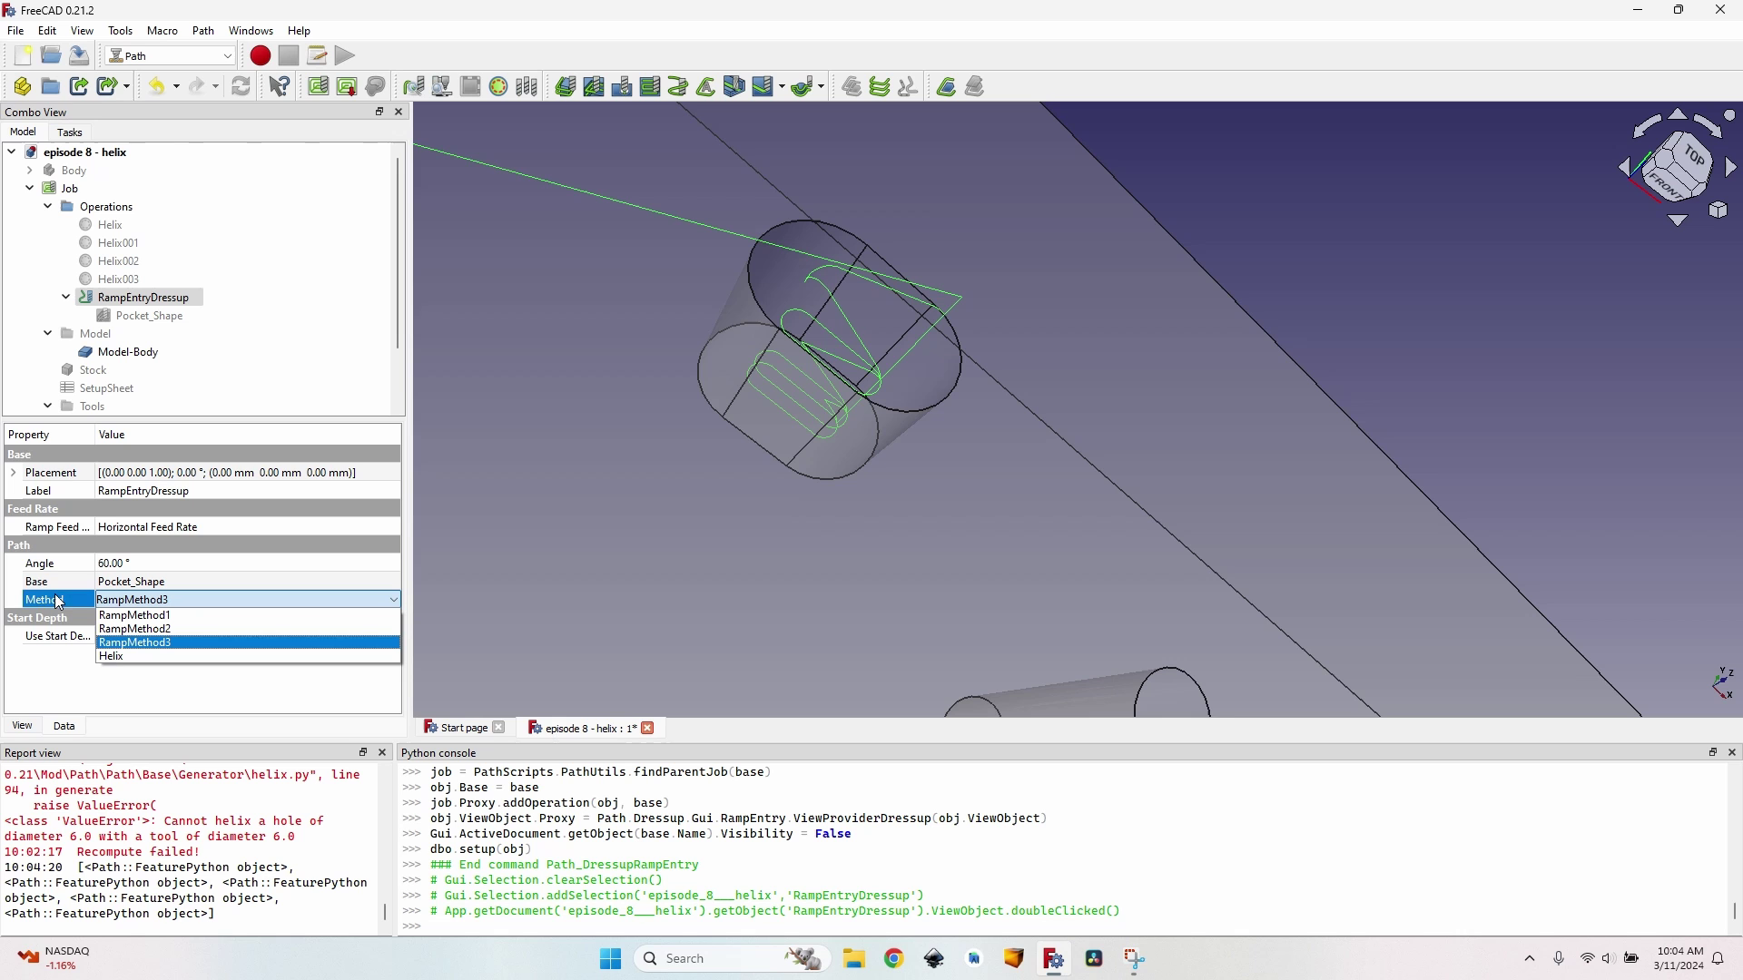
click(141, 658)
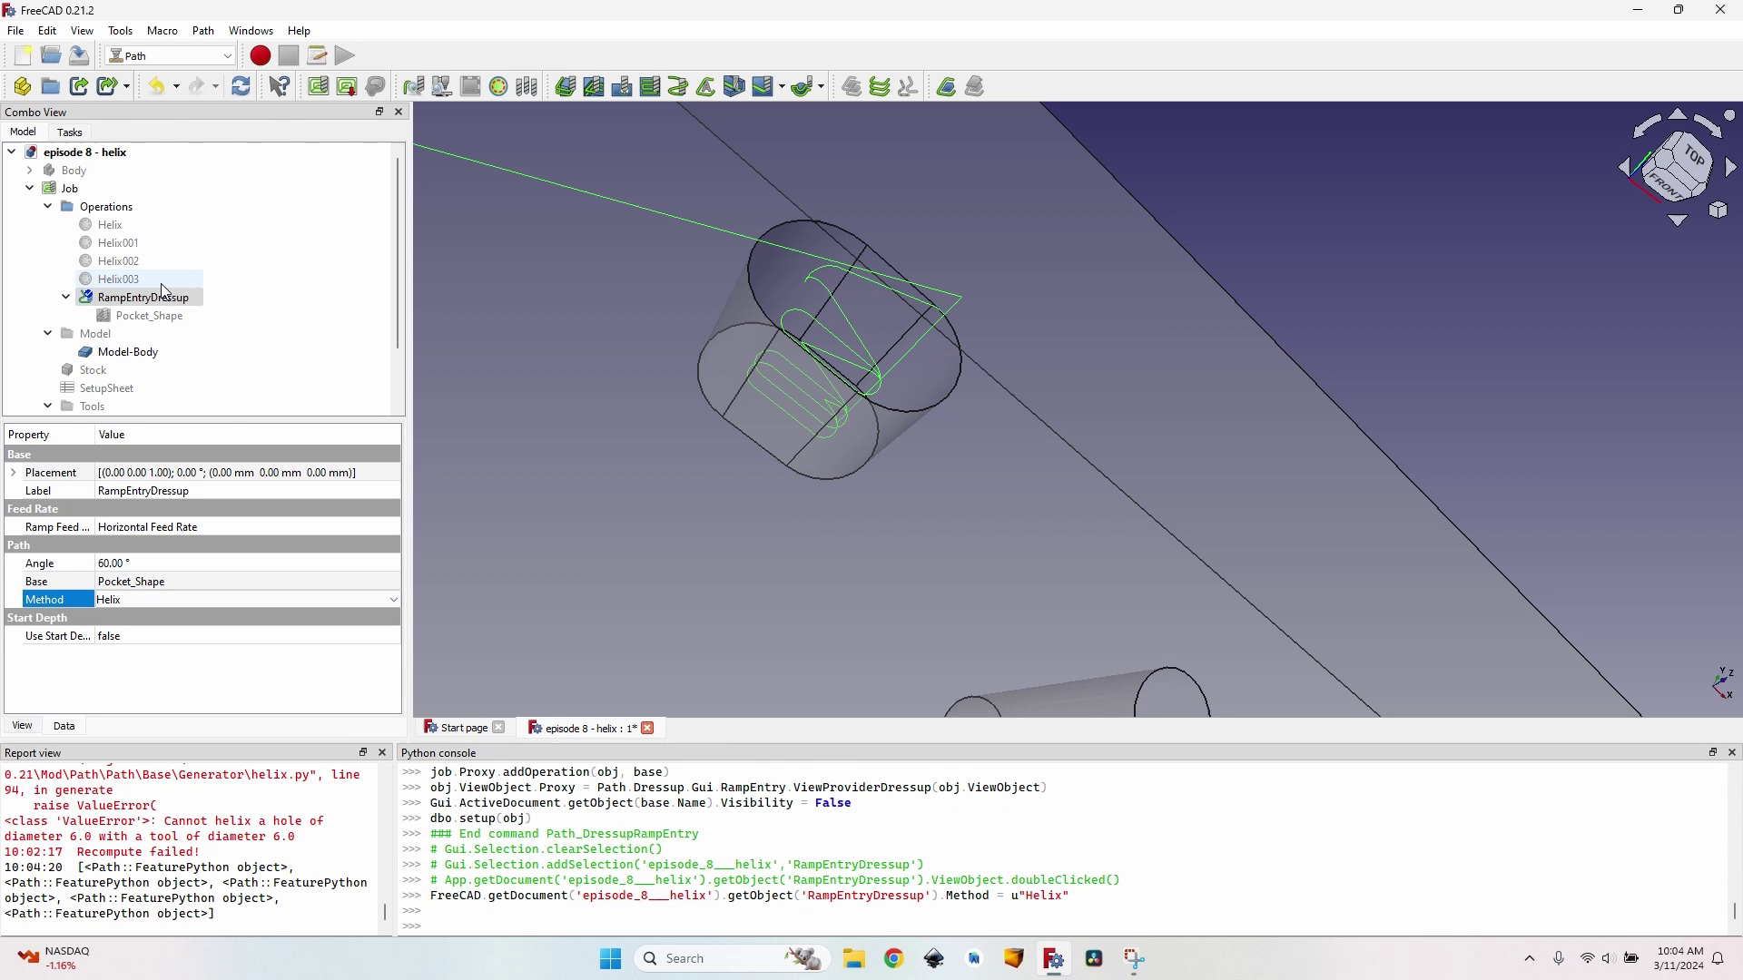
click(113, 279)
scroll(825, 325, up, 3)
middle_drag(847, 356, 1147, 285)
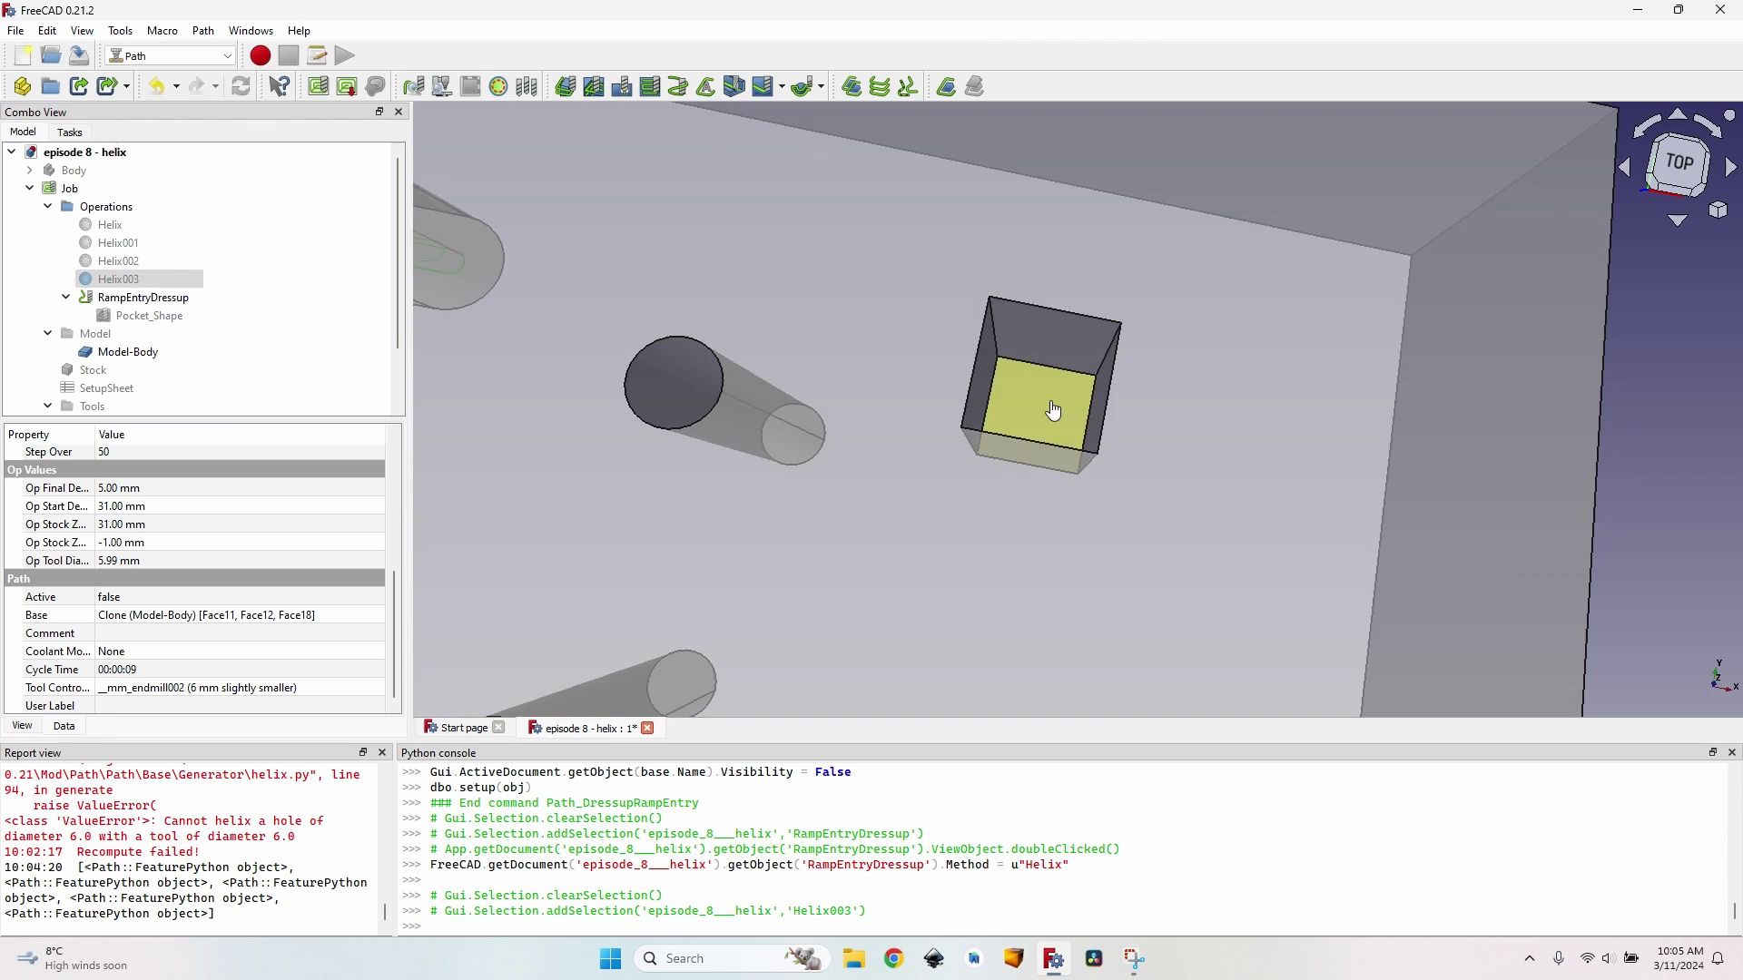
Add a Pocket Shape on the square pocket floor using 6 mm endmill001, Offset pattern, 80% step over.
click(1055, 411)
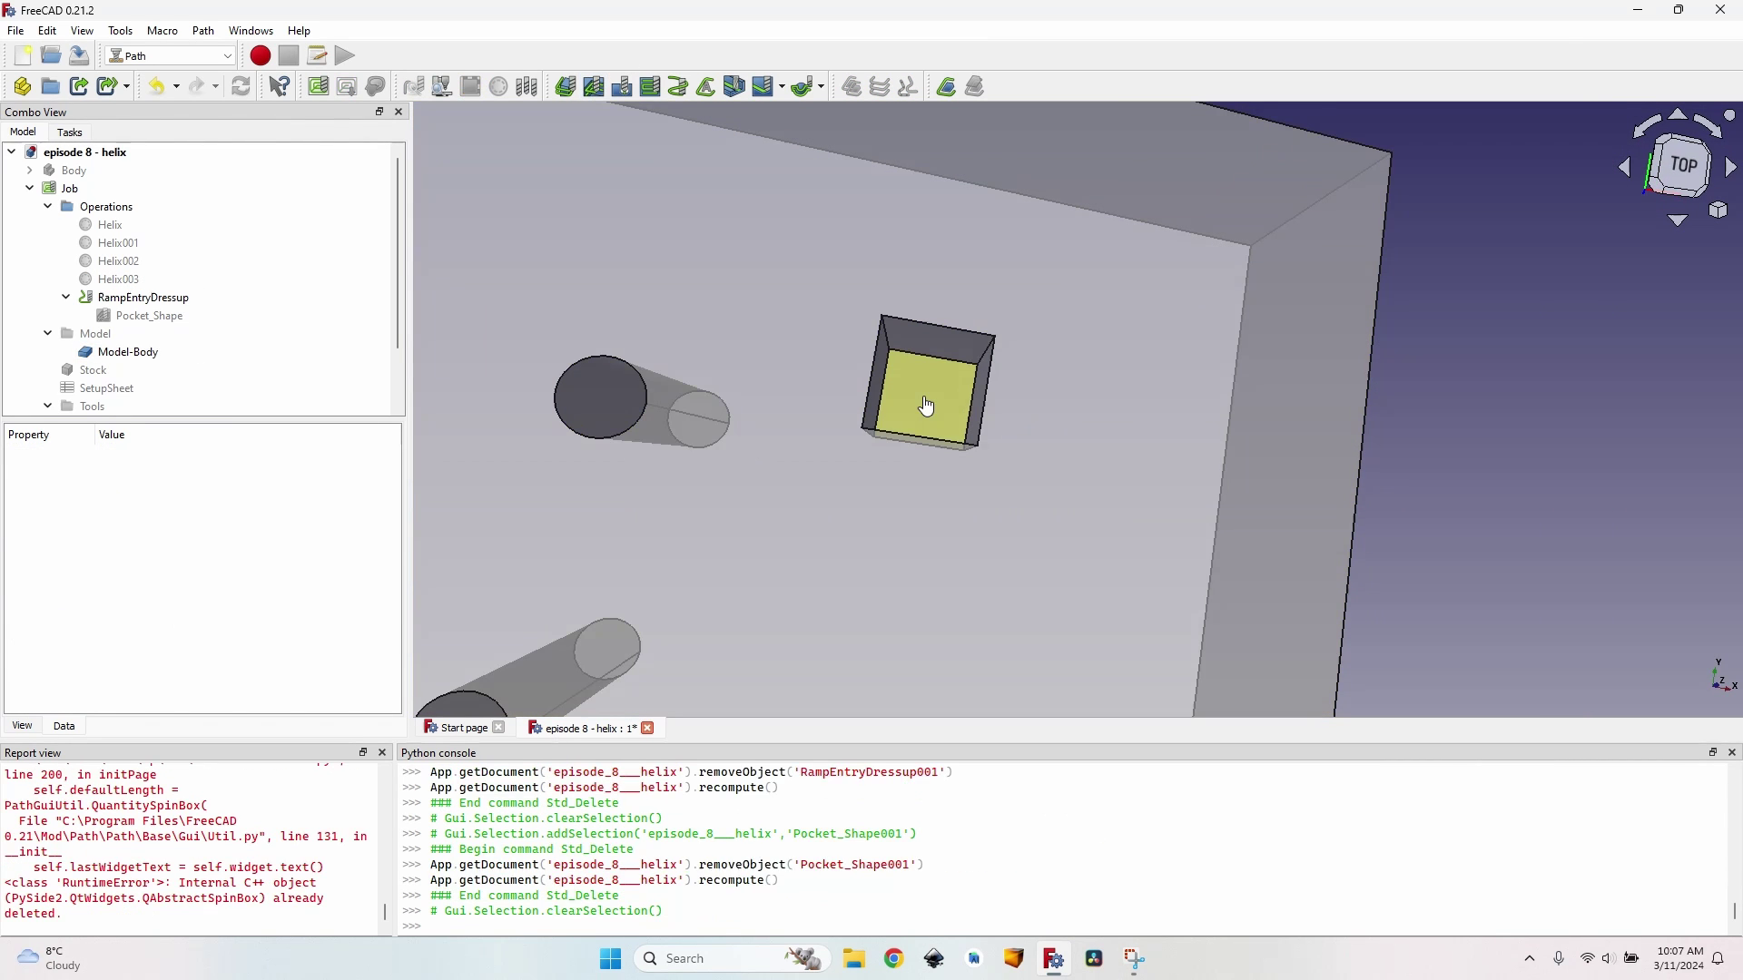
click(940, 402)
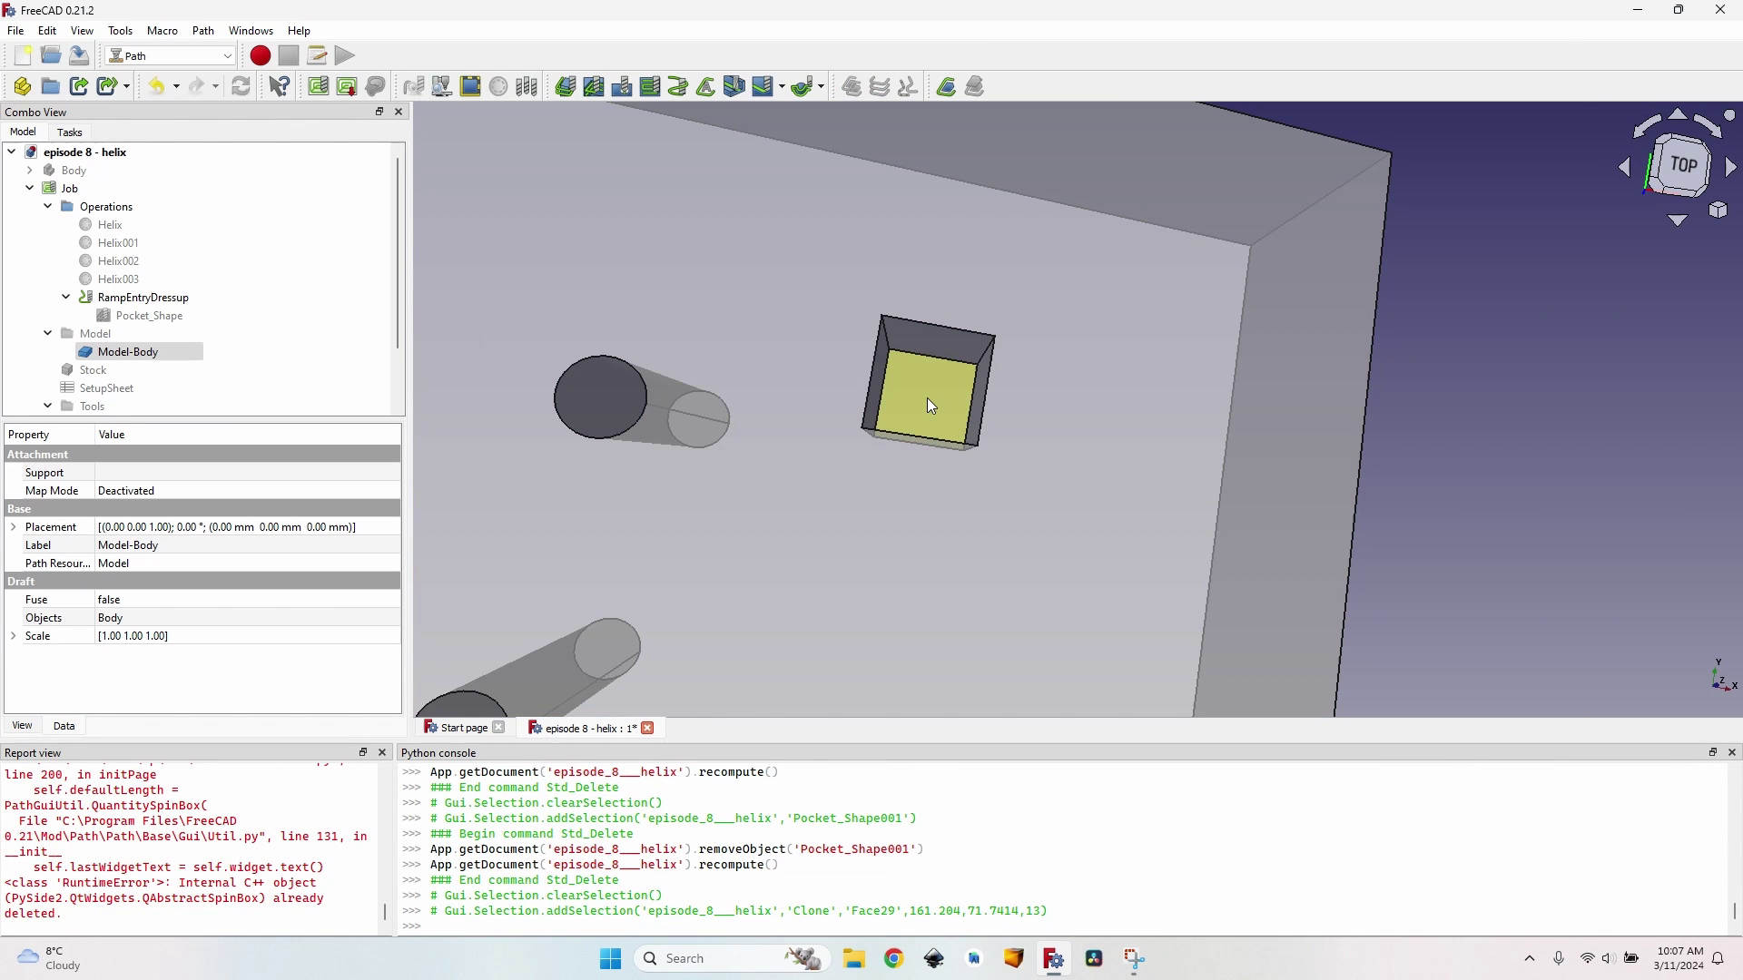
click(595, 87)
click(246, 389)
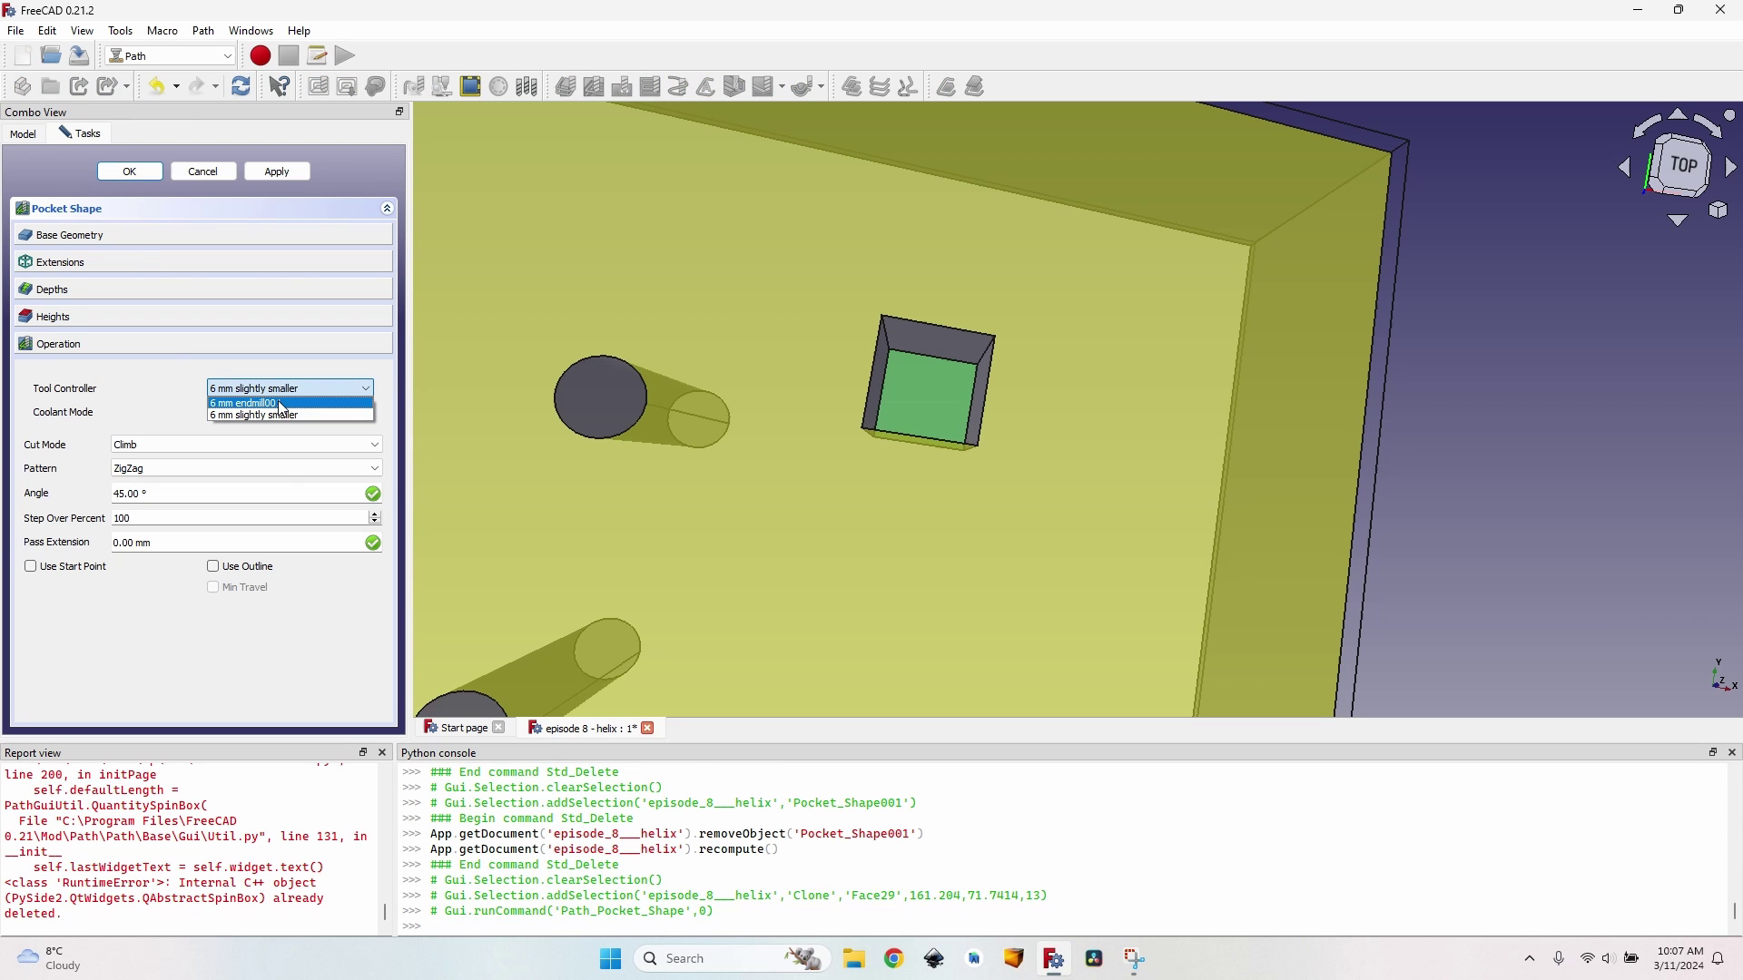
click(280, 405)
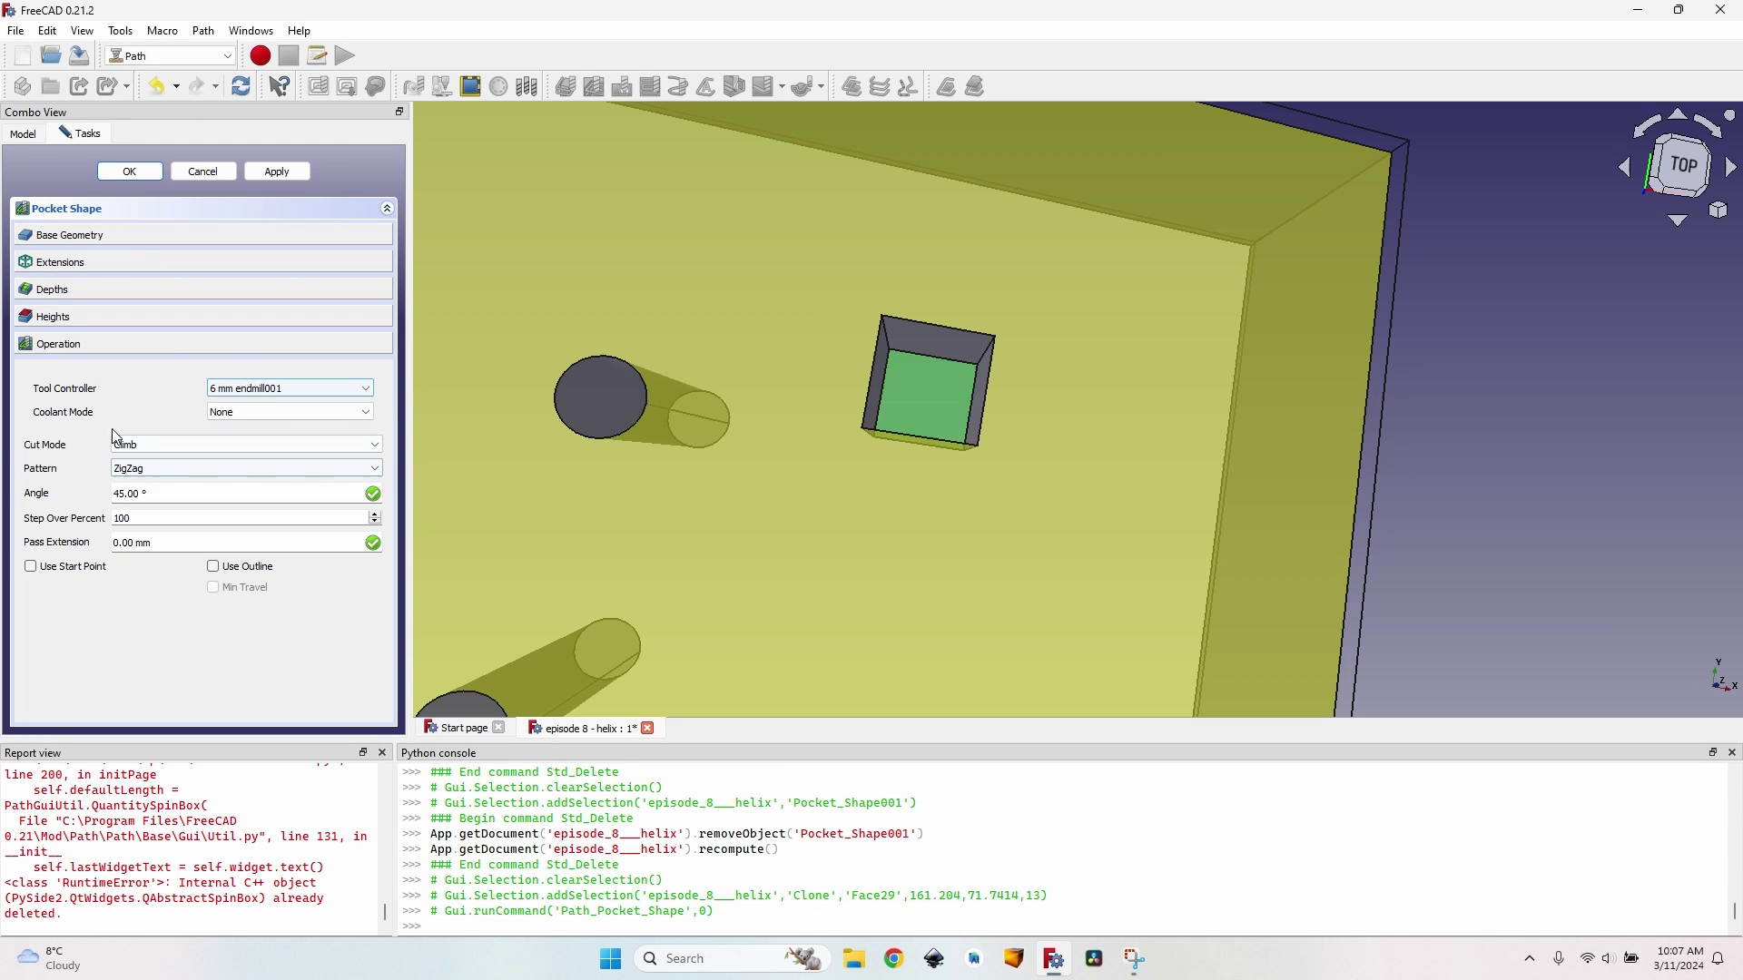
click(160, 469)
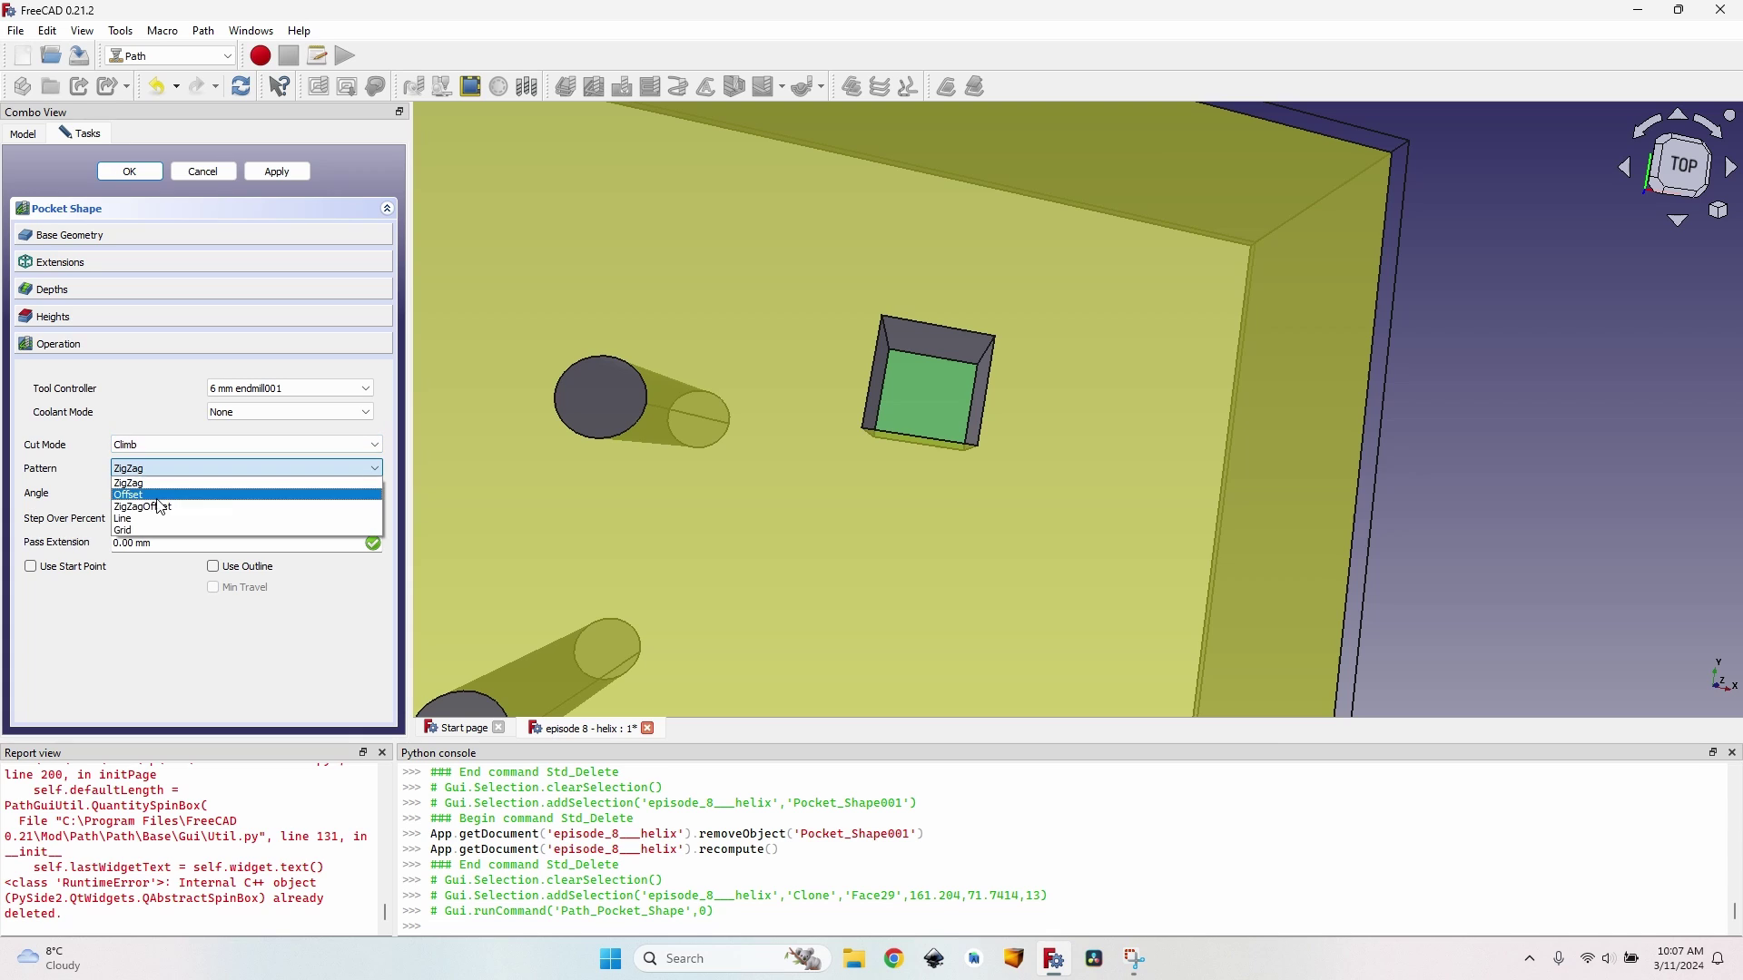
click(159, 491)
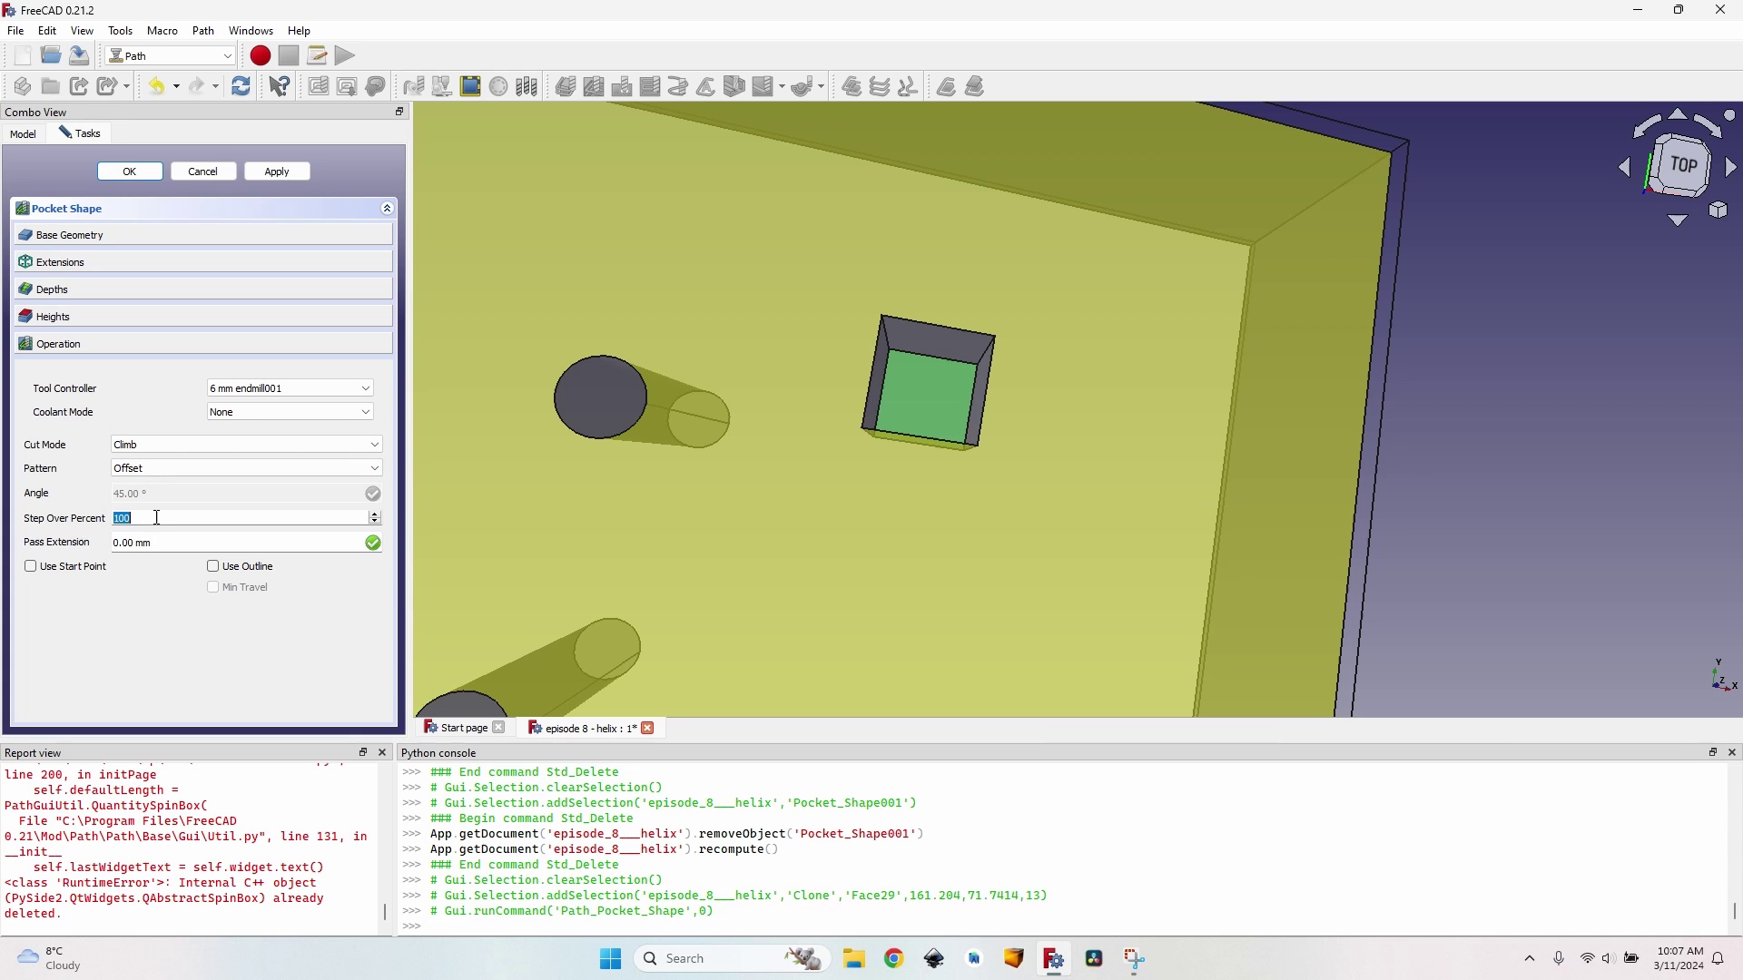
click(288, 175)
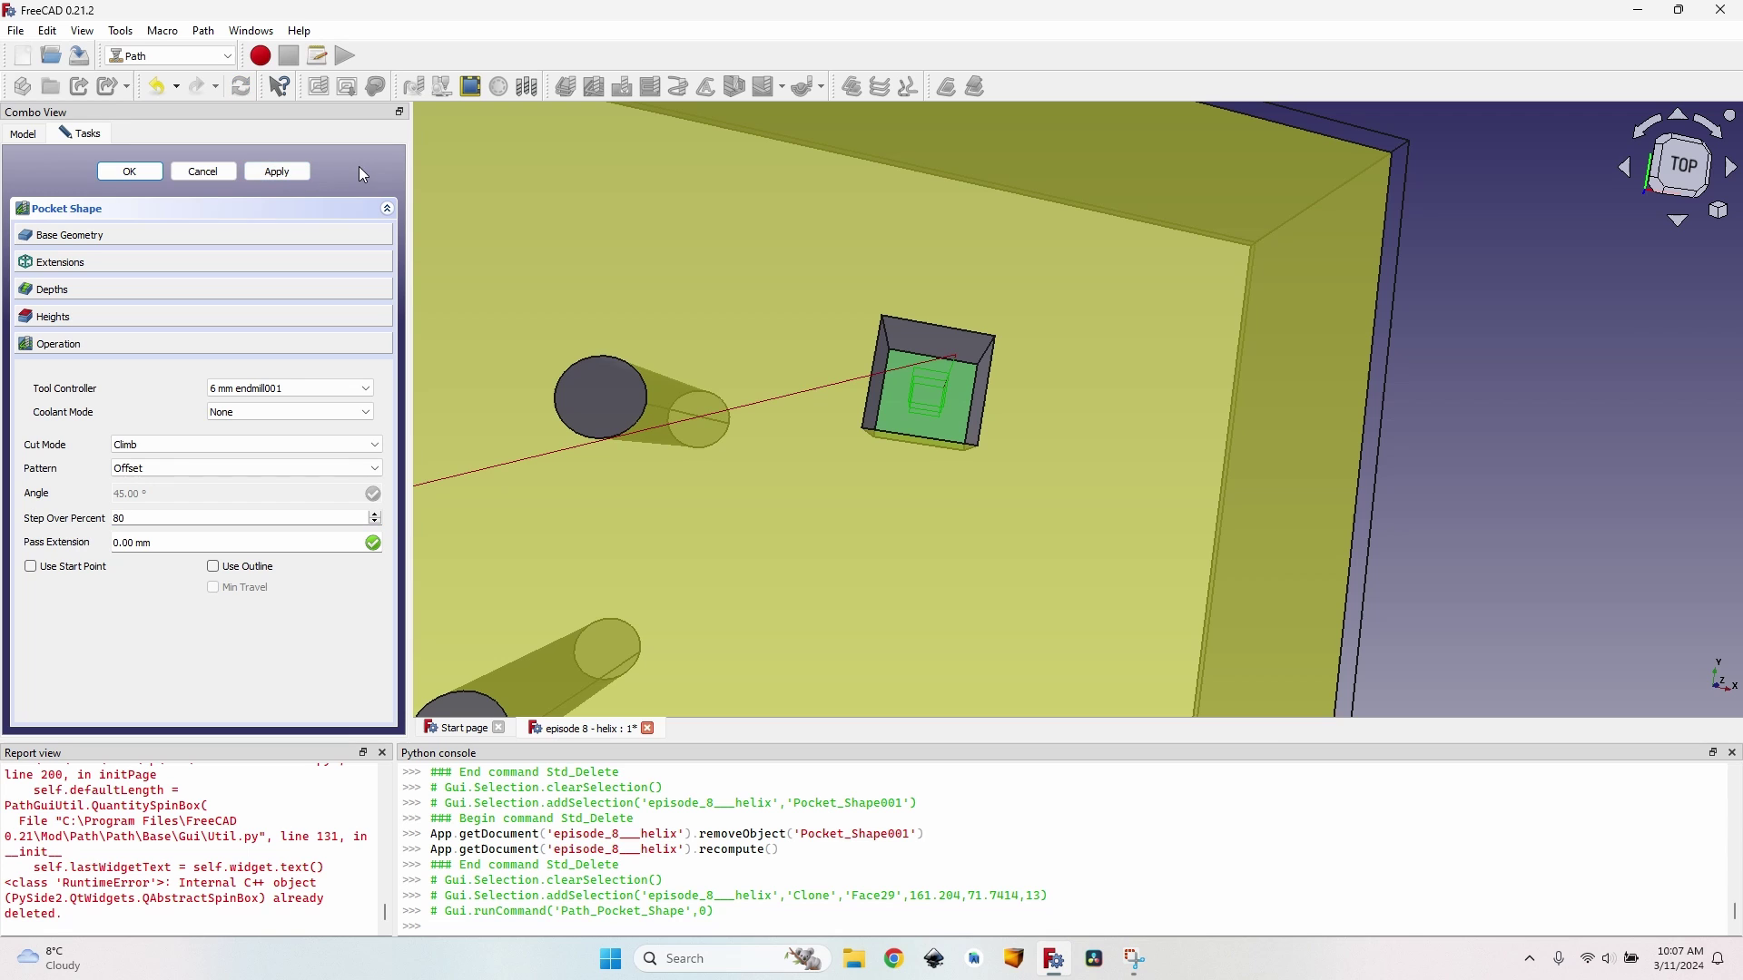
Add a RampEntry dressup to Pocket_Shape001 and inspect the square pocket's toolpath.
click(203, 178)
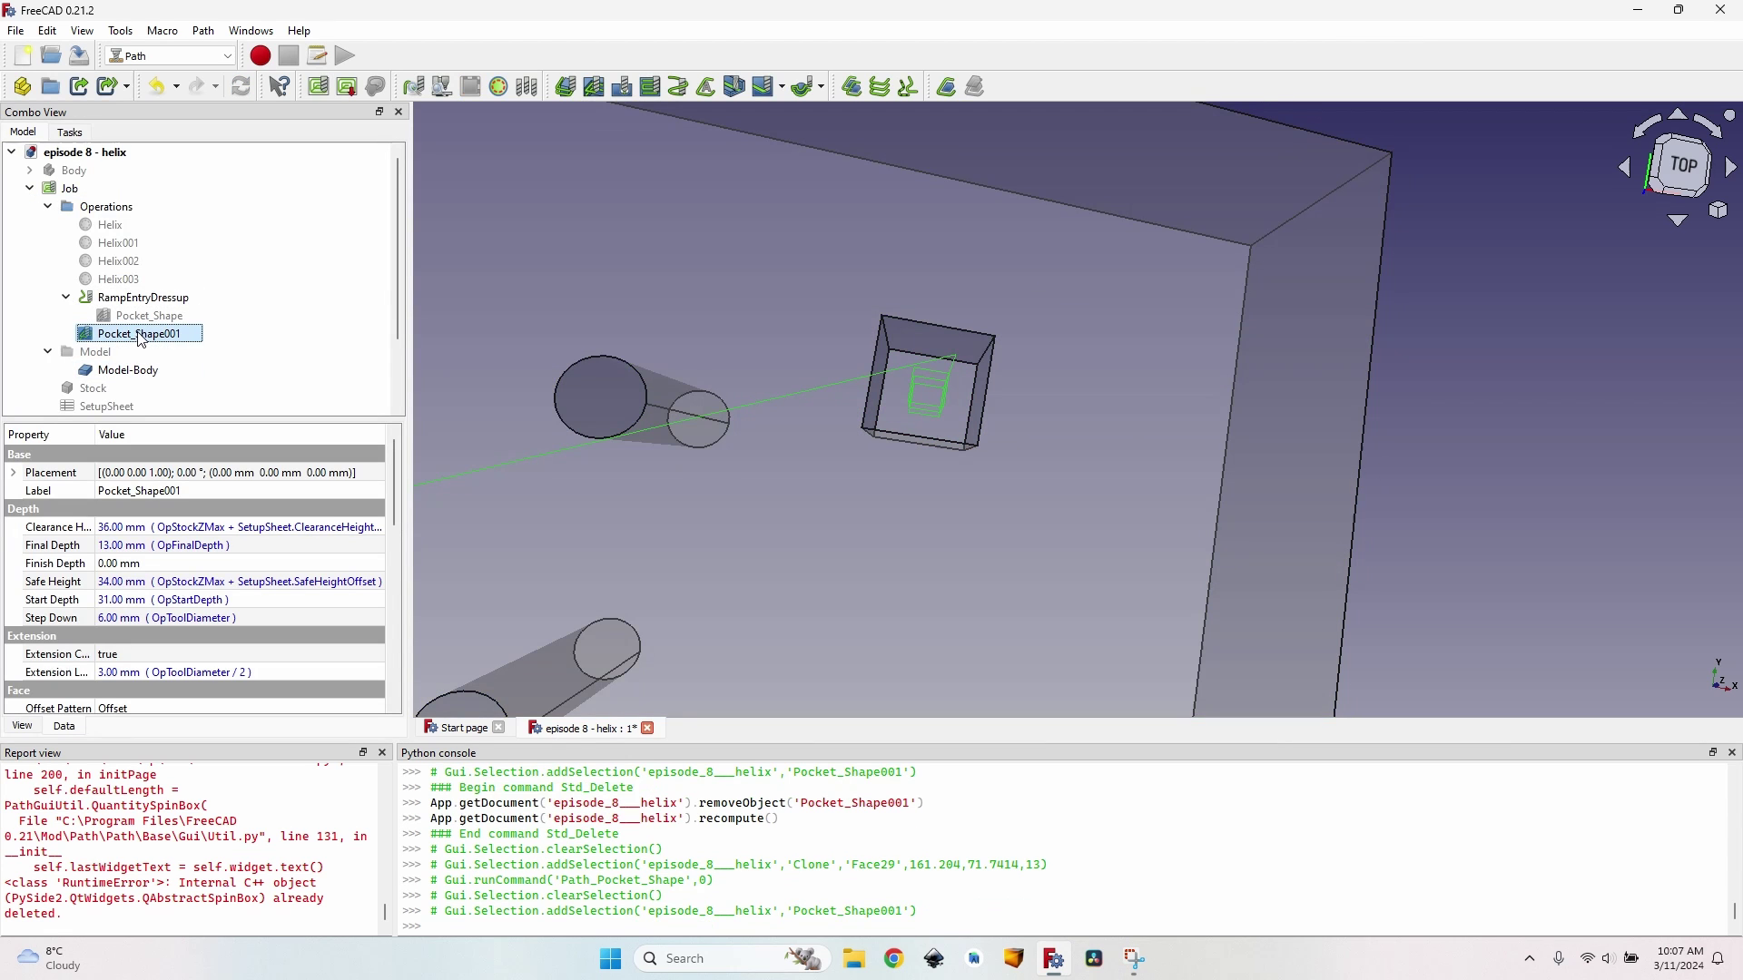
click(204, 31)
mouse_move(273, 544)
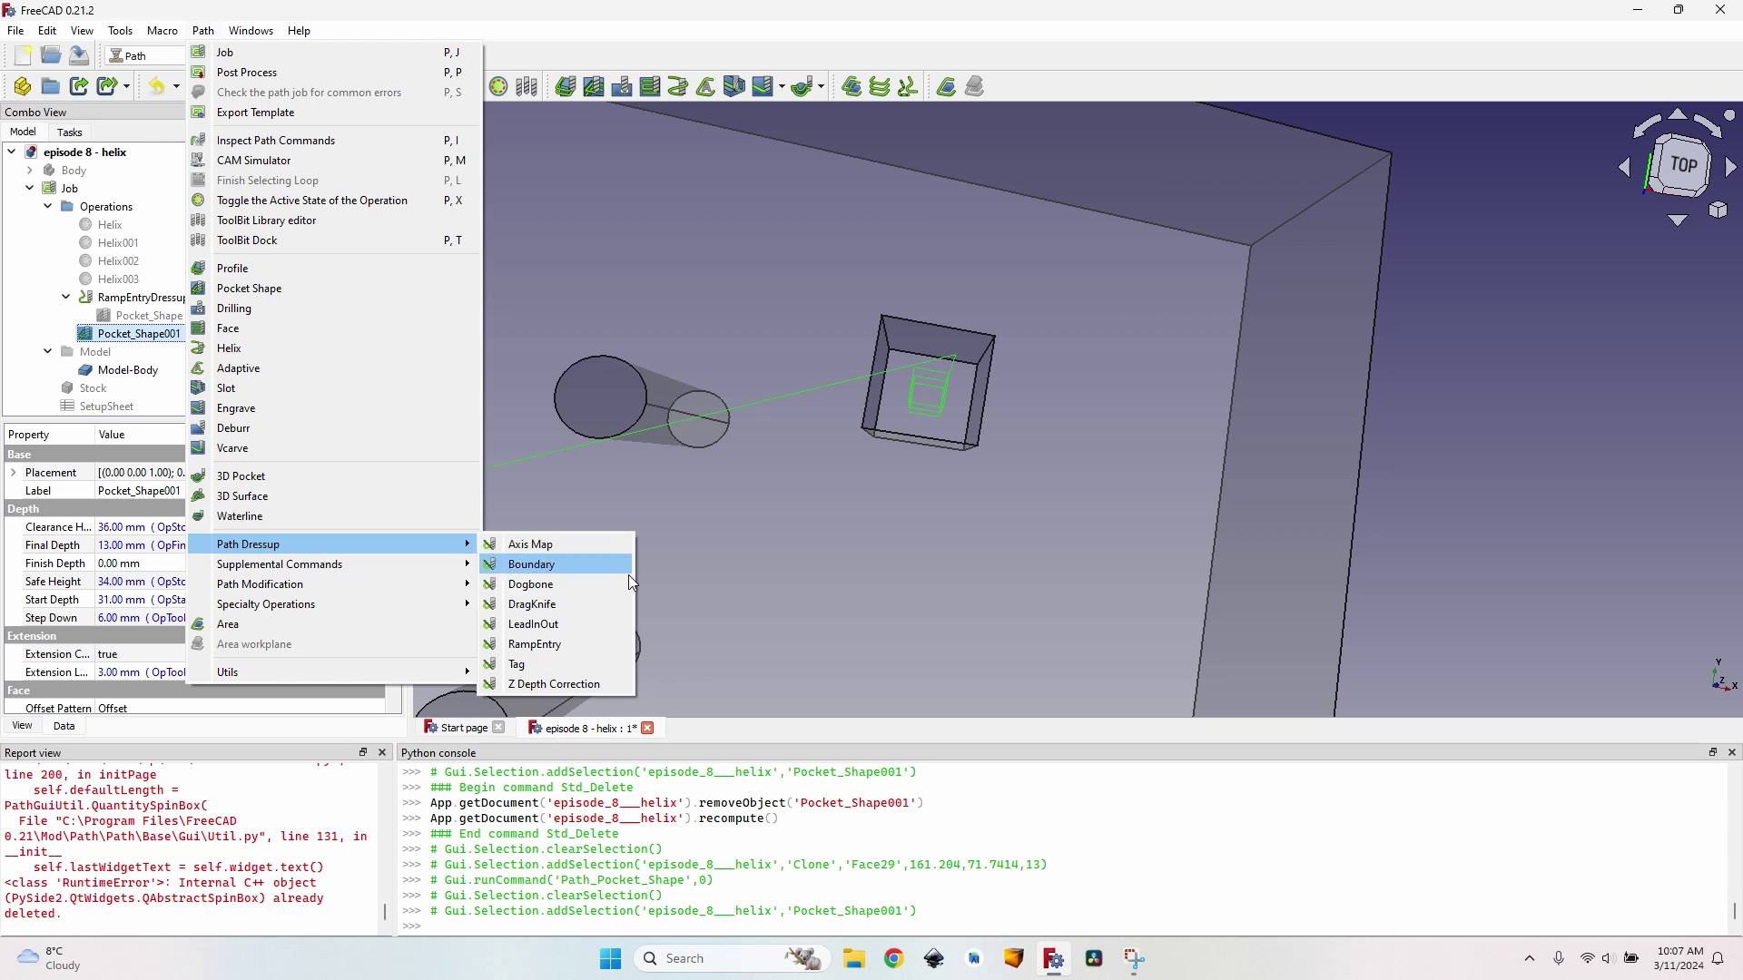
click(585, 641)
click(186, 332)
scroll(942, 385, up, 5)
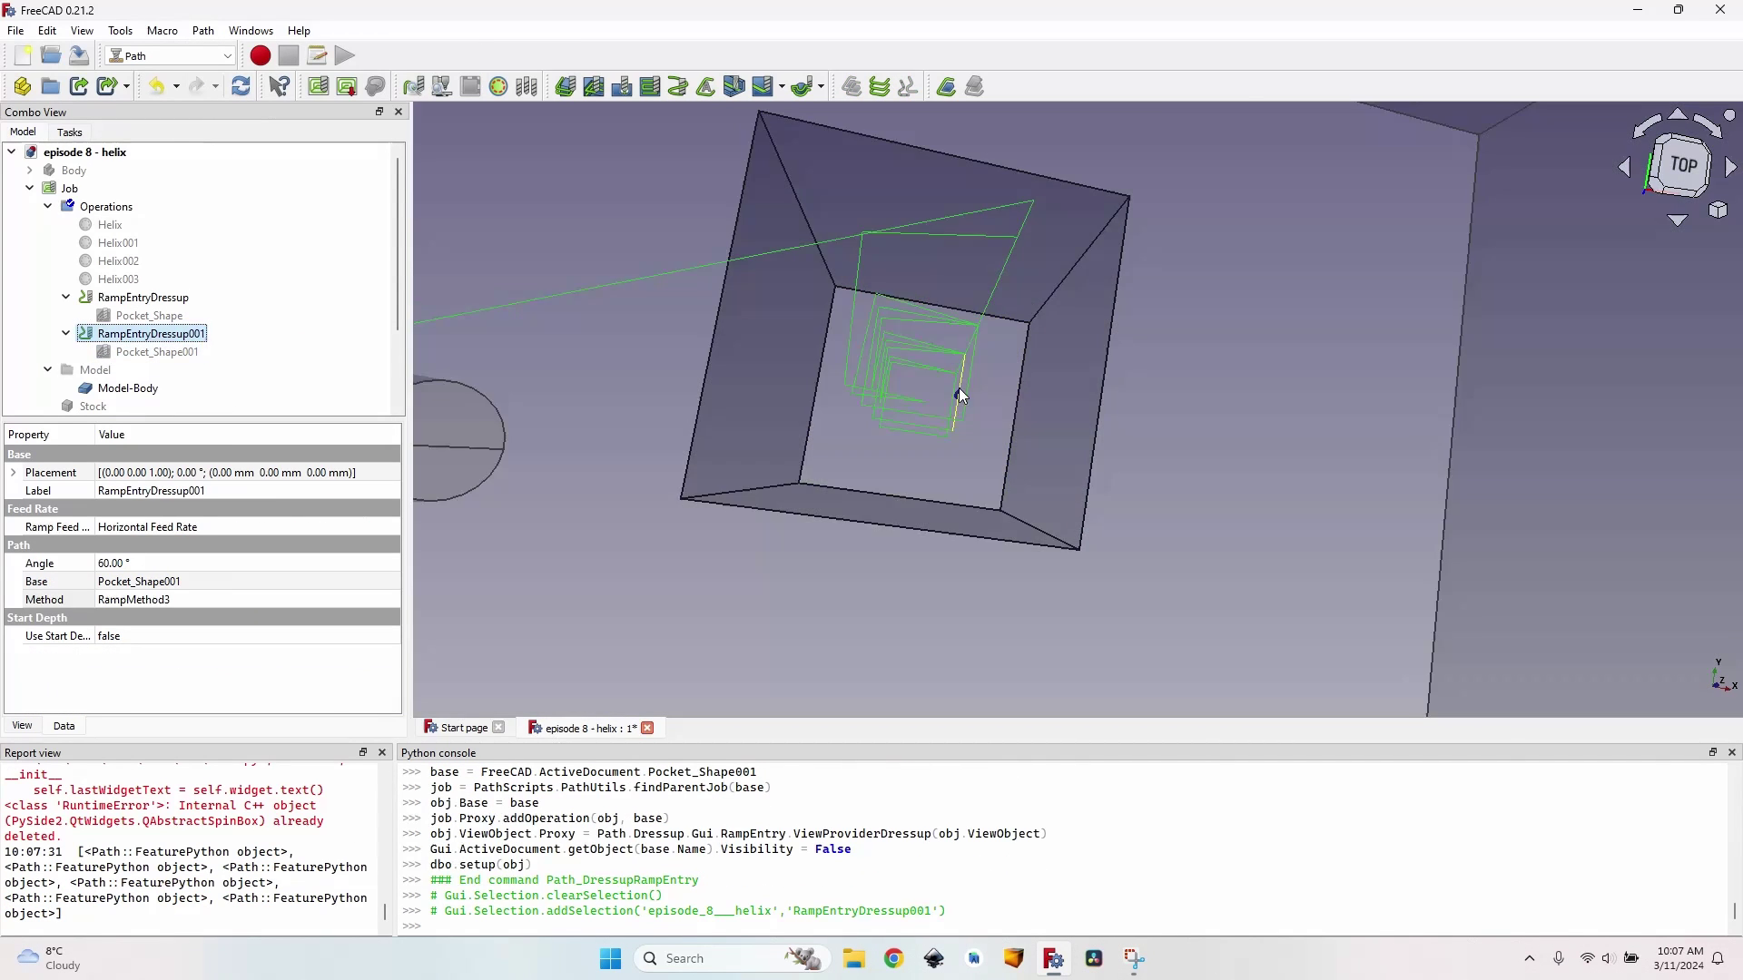
middle_drag(958, 388, 944, 232)
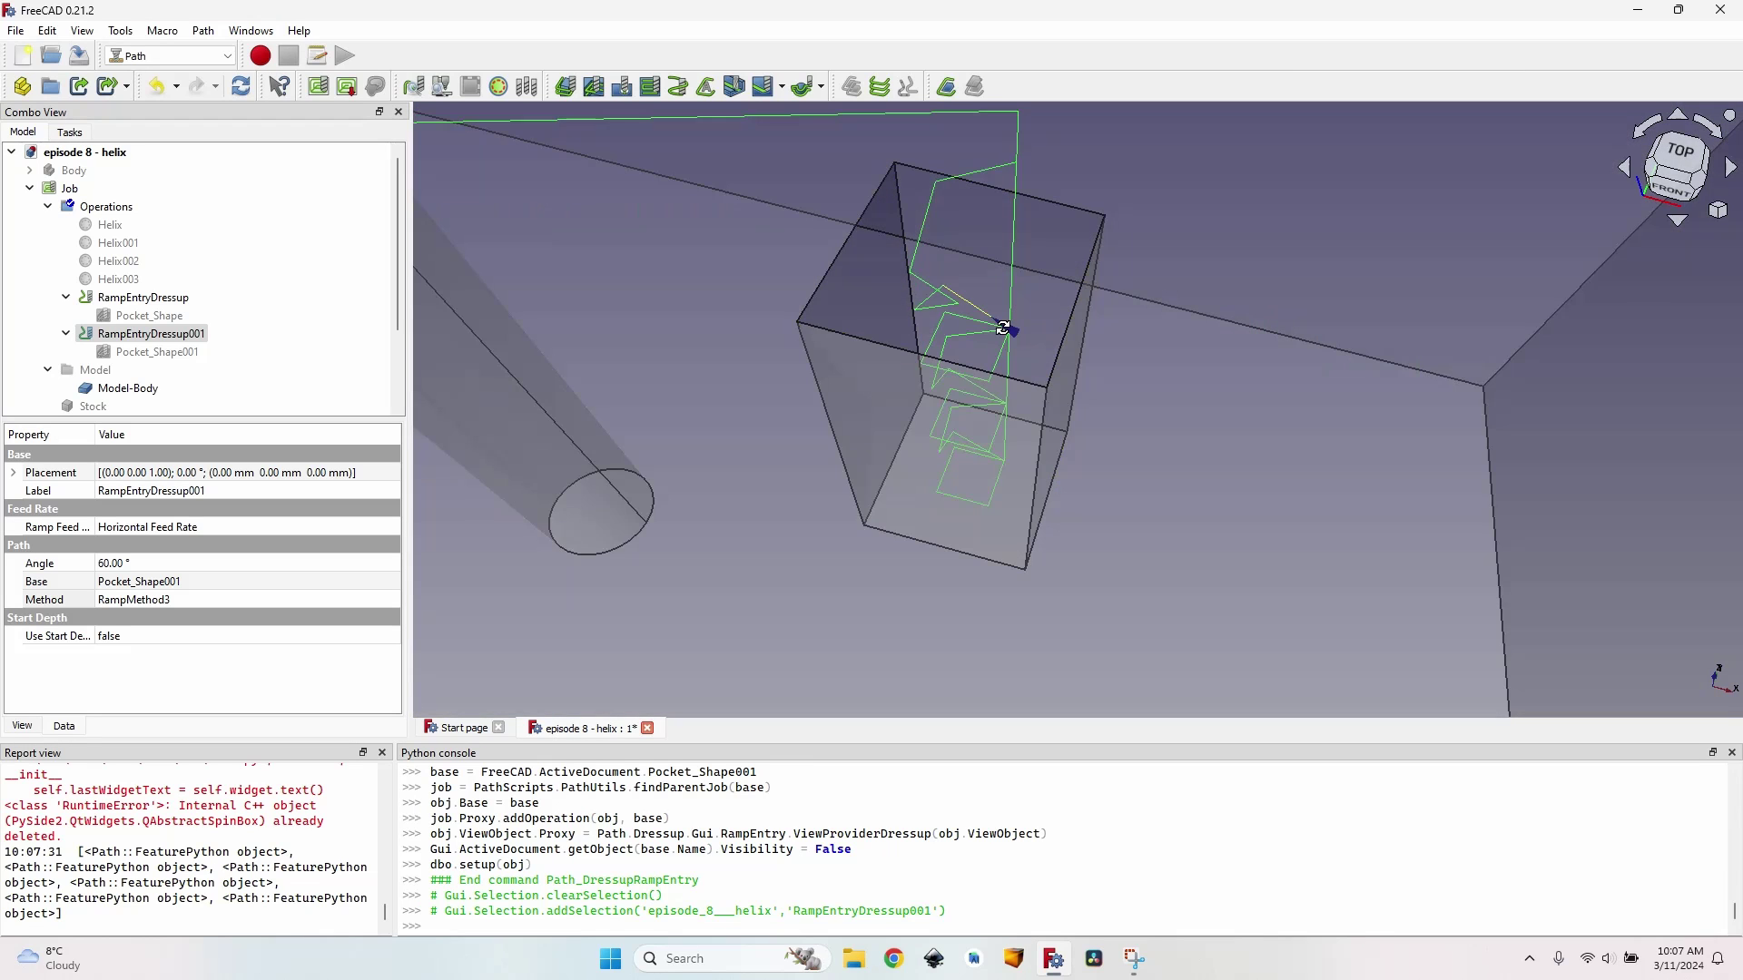
middle_drag(1003, 329, 1074, 262)
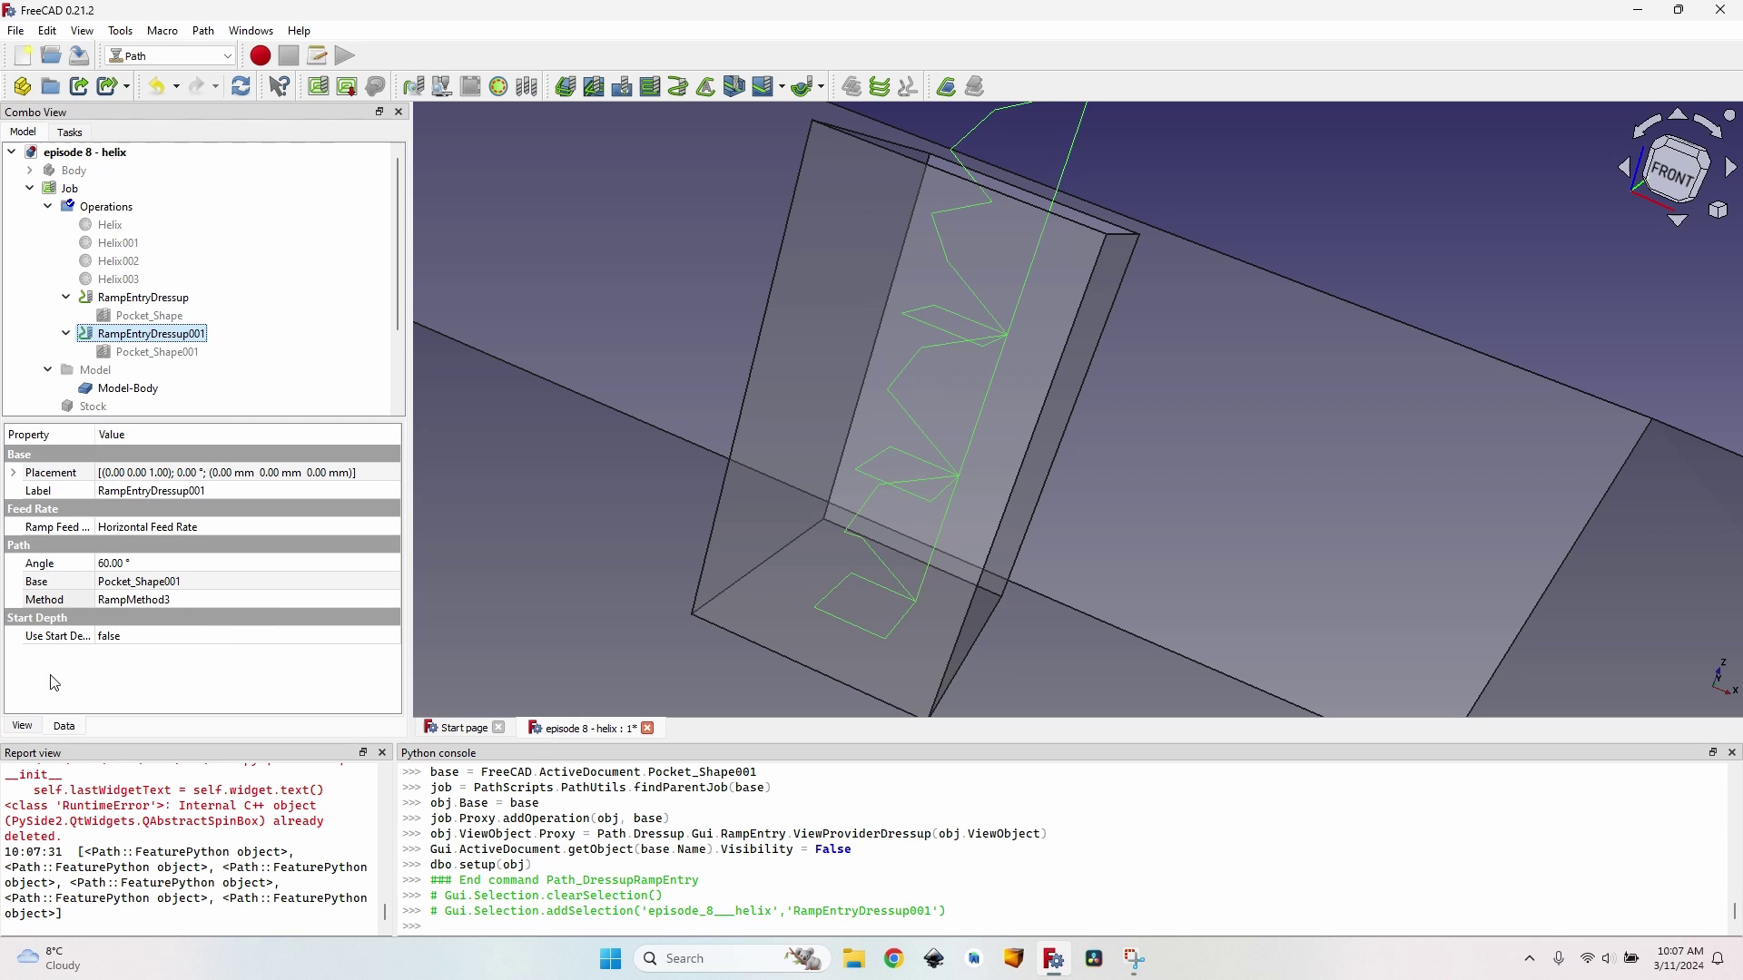
Set RampEntryDressup001's ramp method to Helix.
click(152, 603)
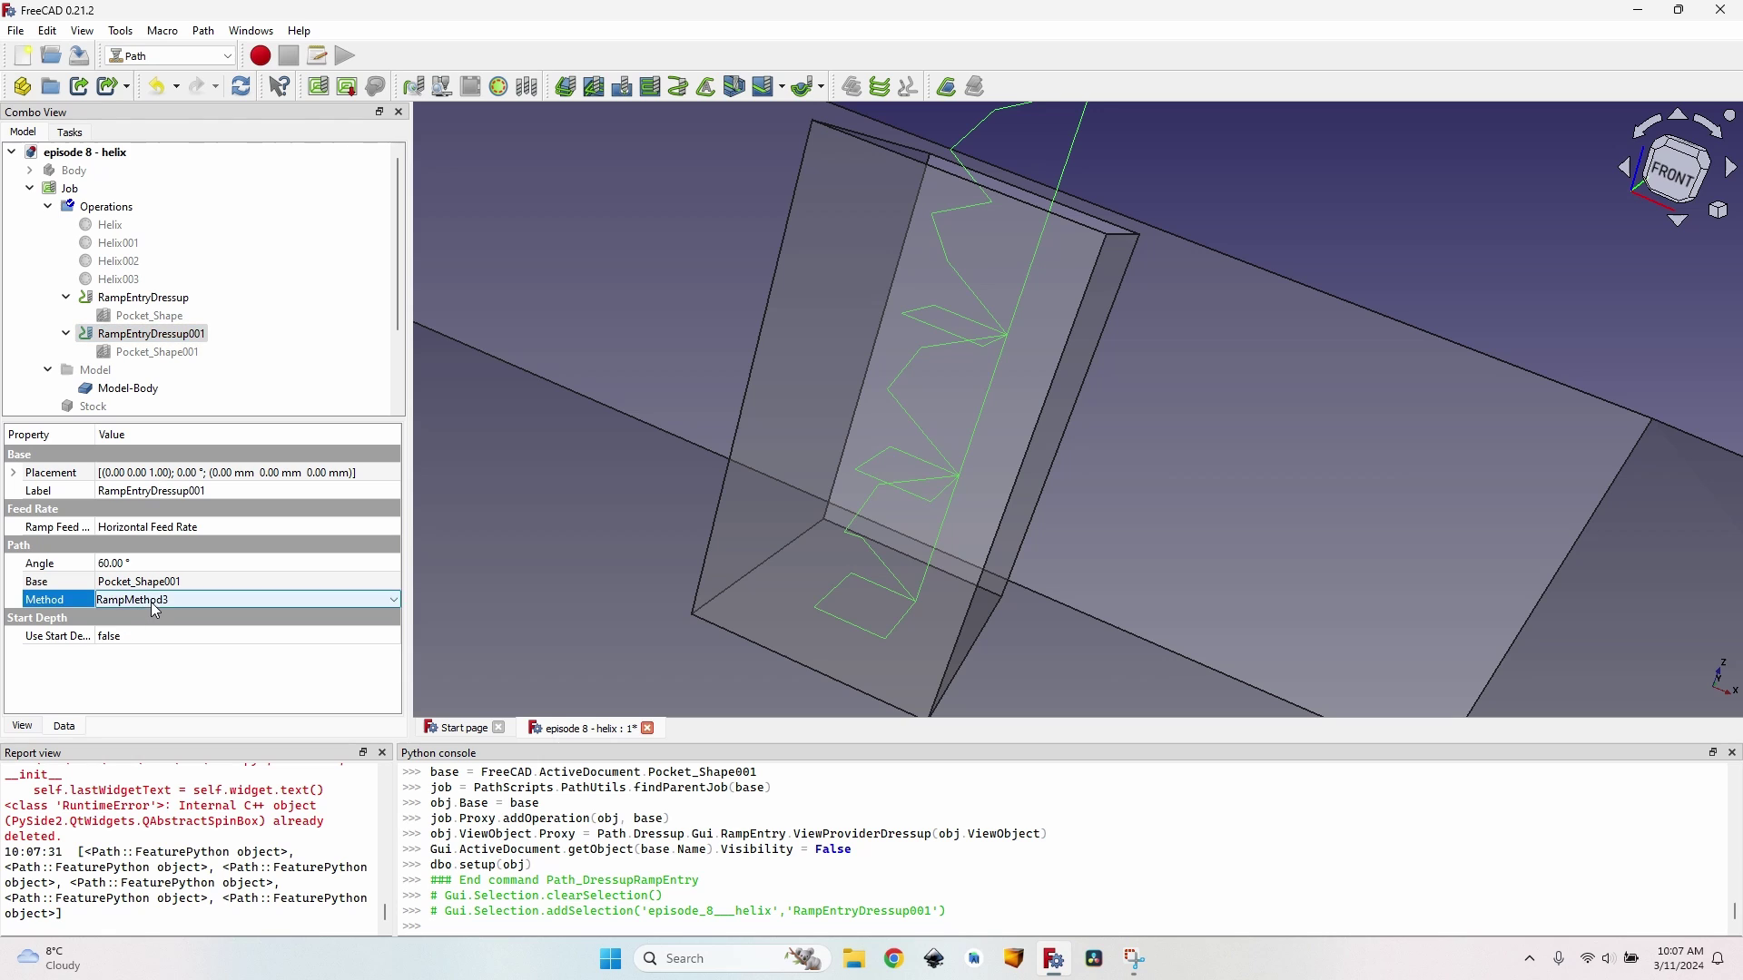
click(80, 586)
click(154, 606)
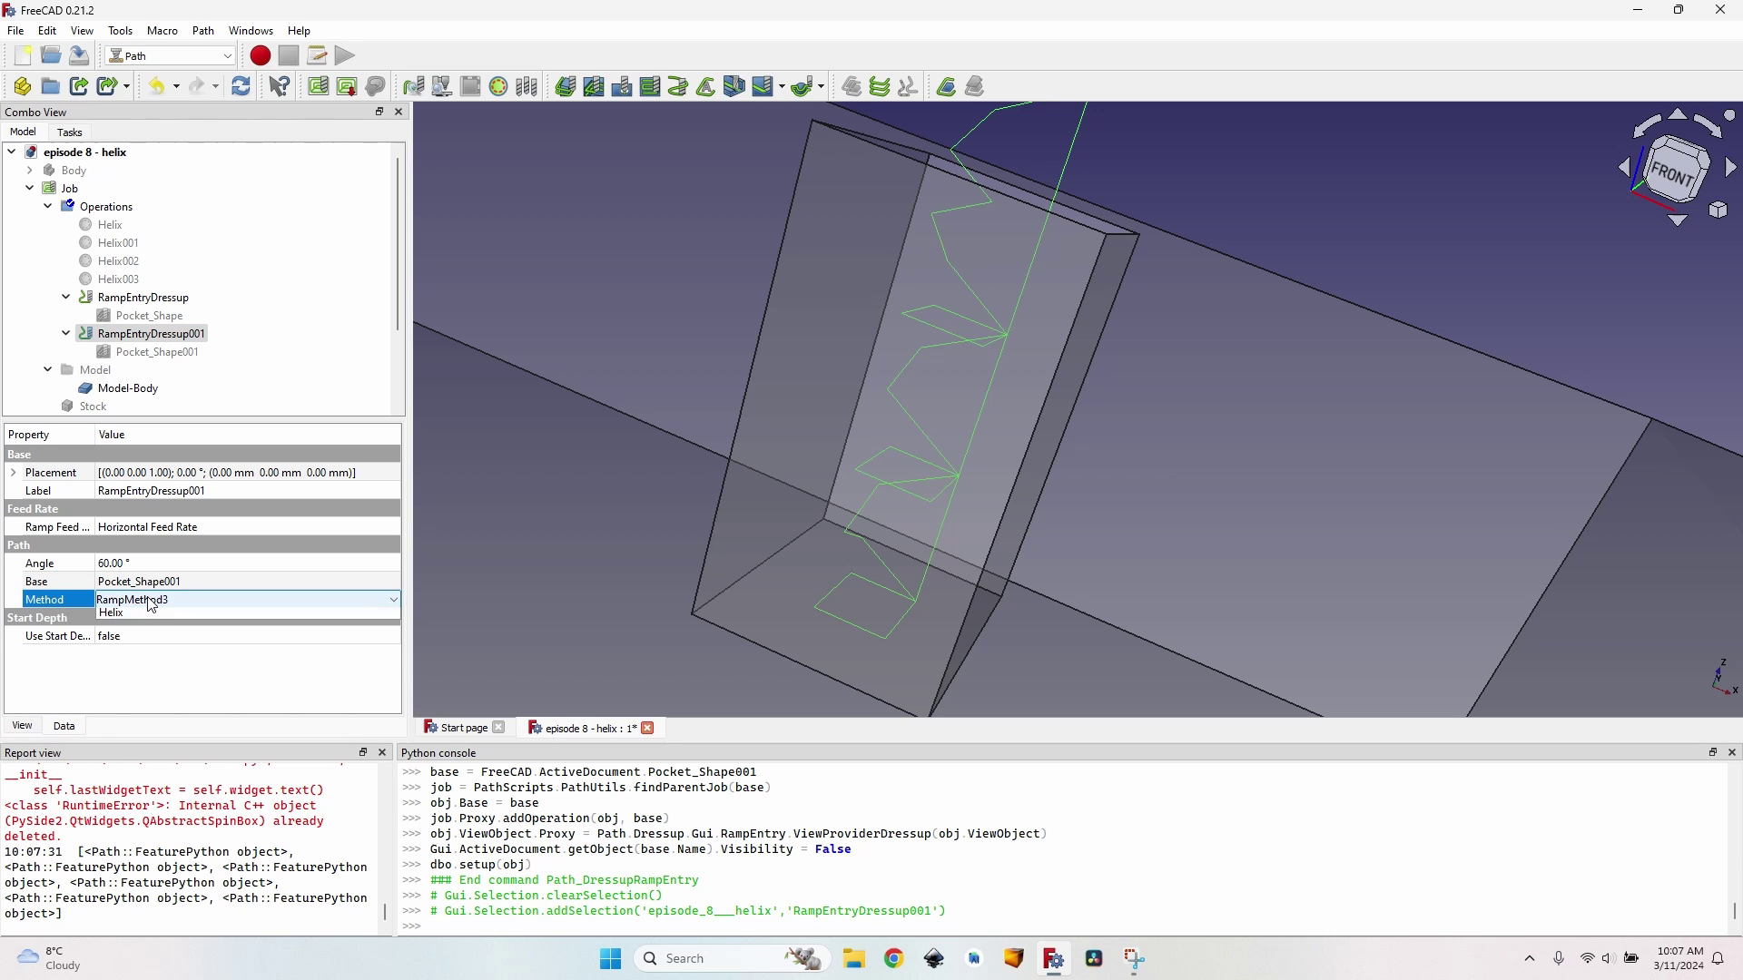
click(154, 601)
click(129, 650)
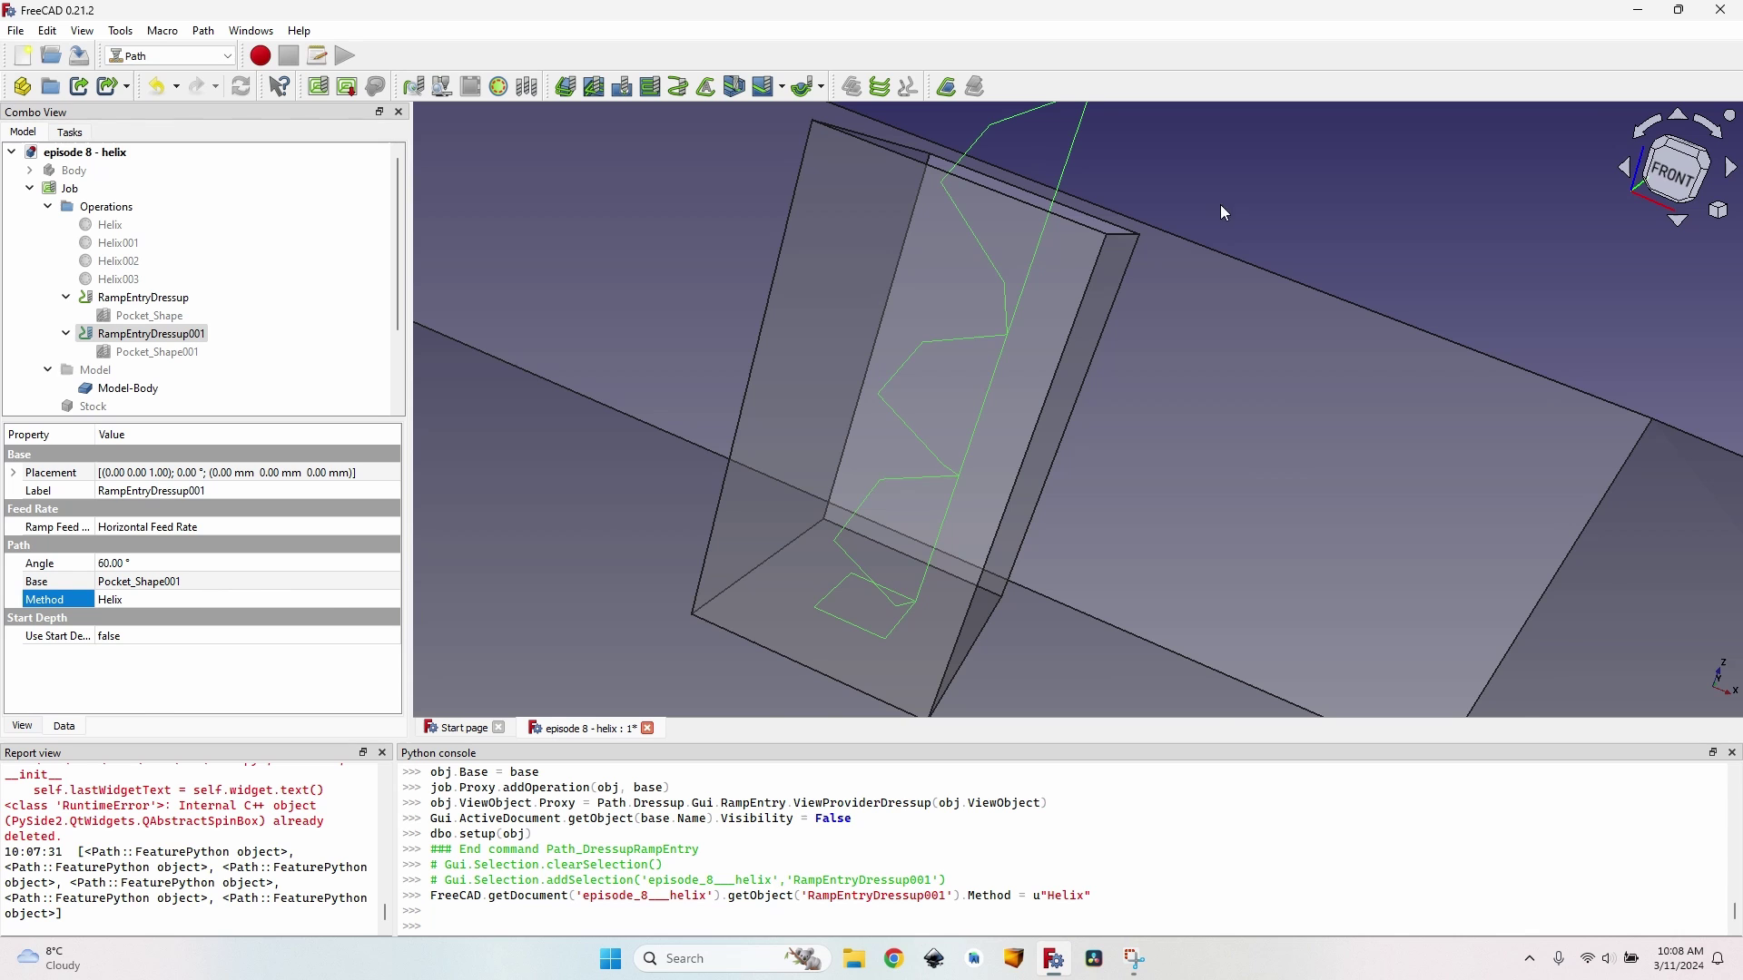
middle_drag(1222, 208, 1144, 301)
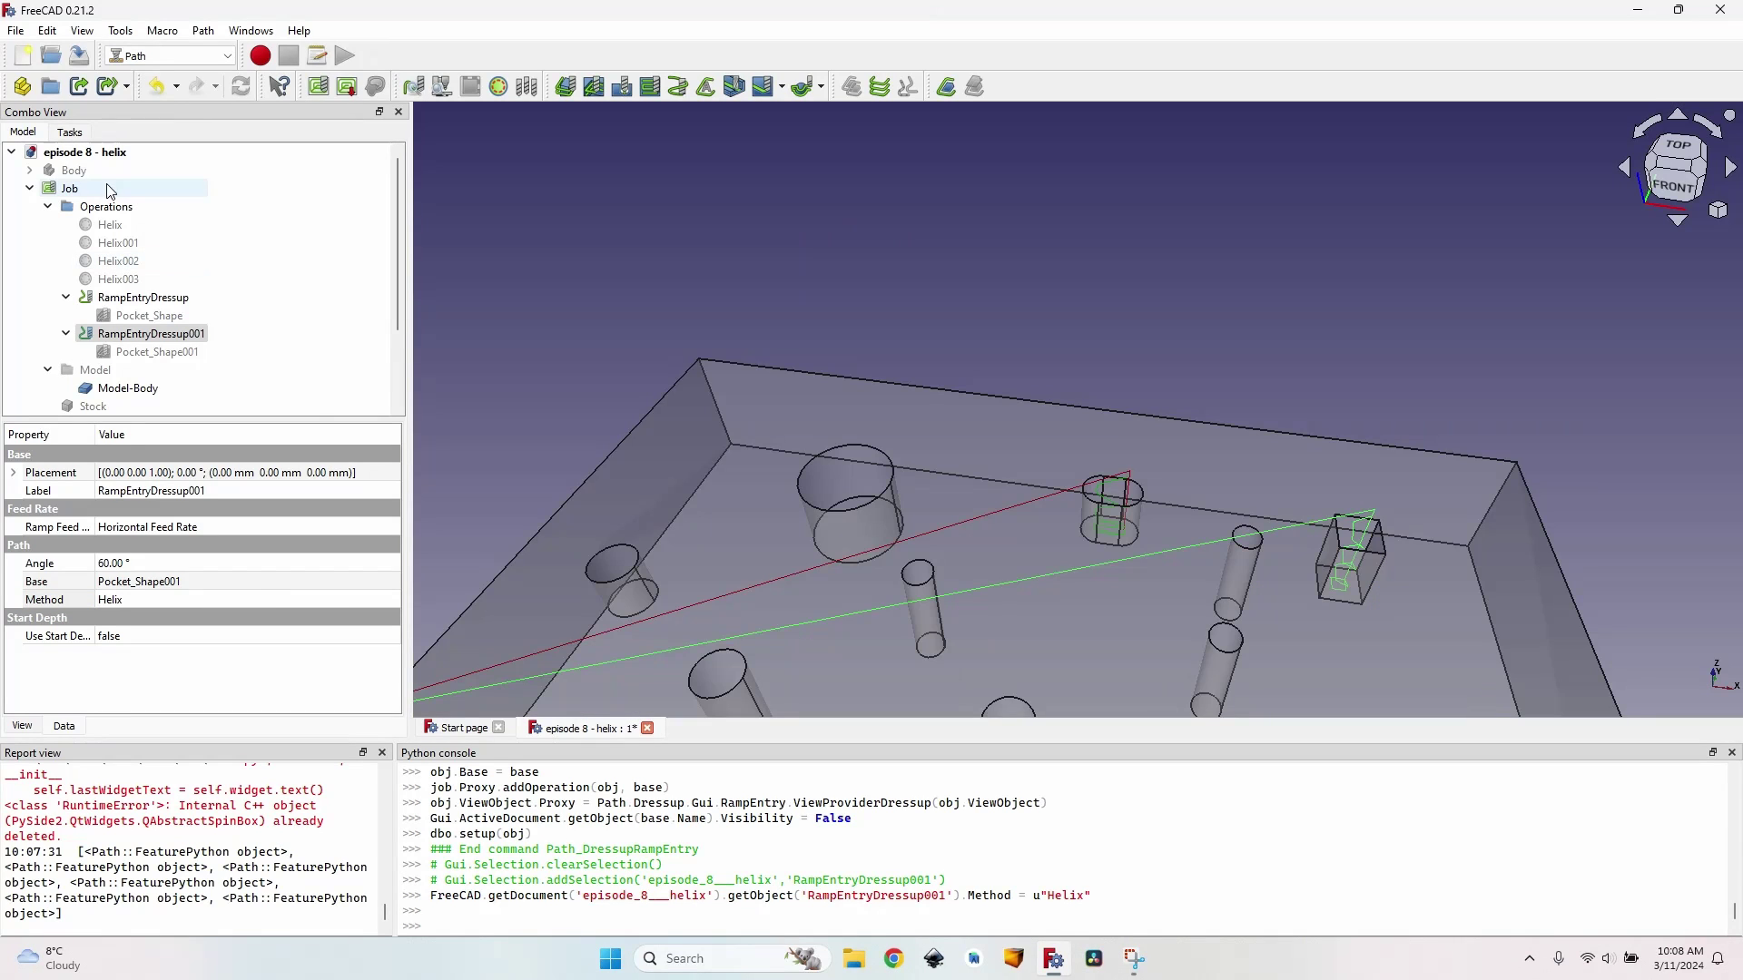
click(110, 192)
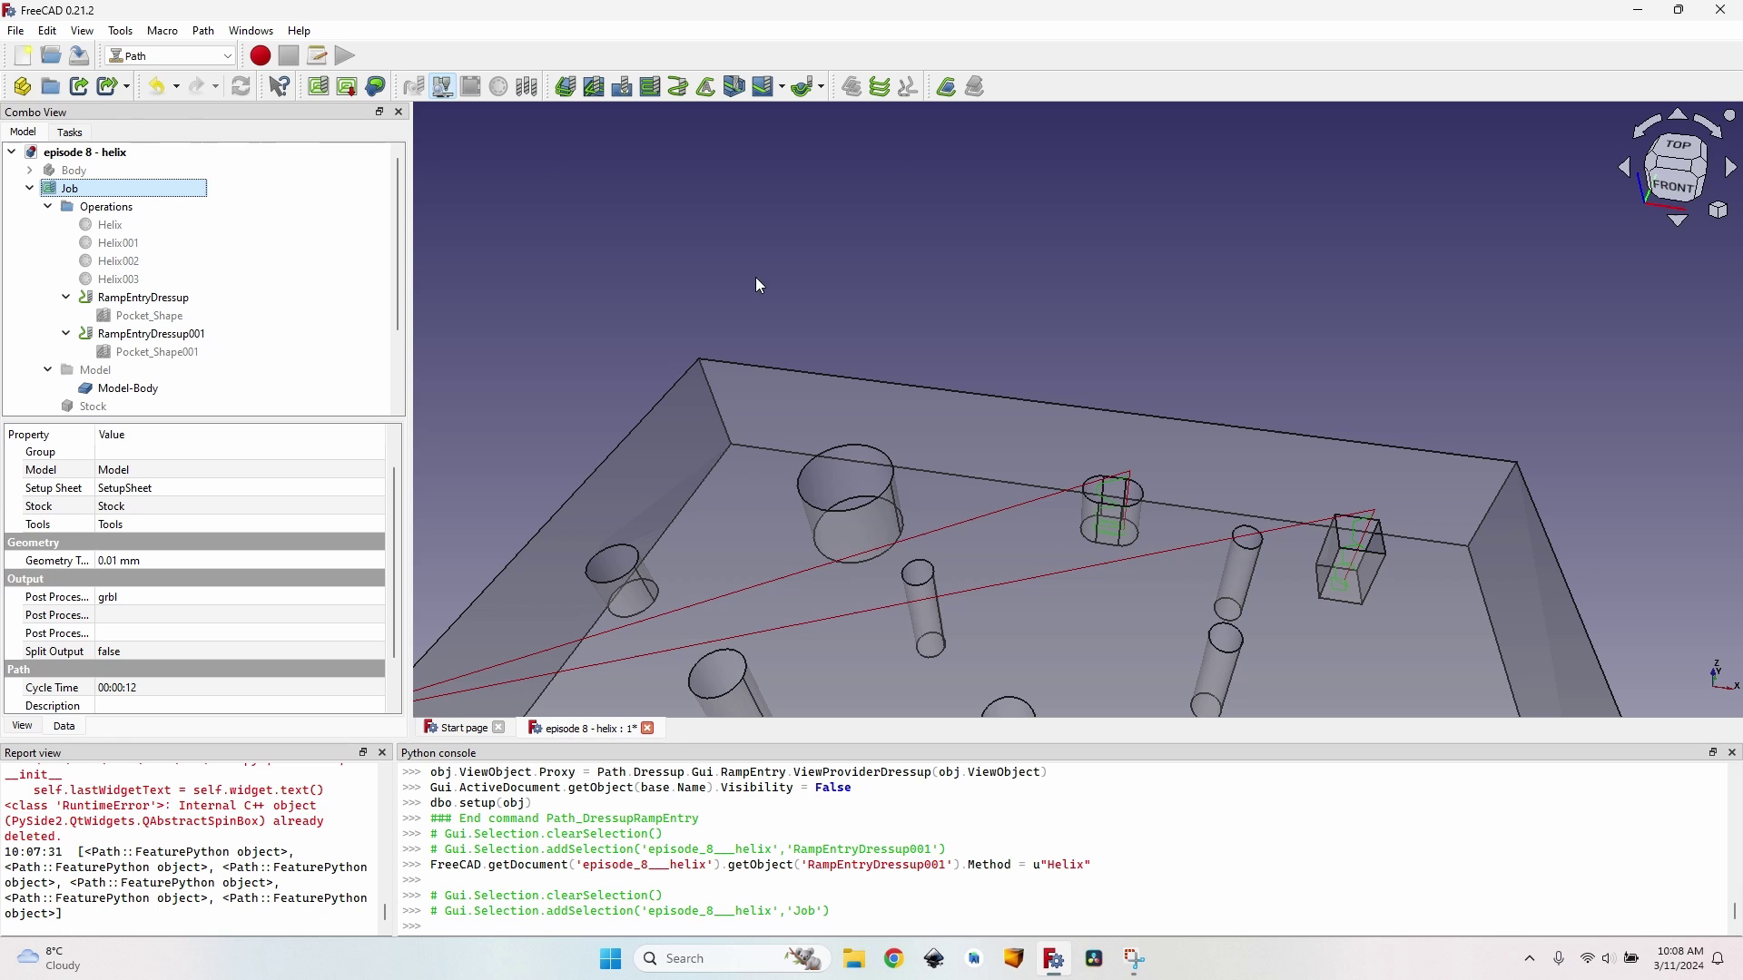
Try the Path Simulator, close it, and deactivate the first RampEntryDressup.
scroll(1031, 261, down, 2)
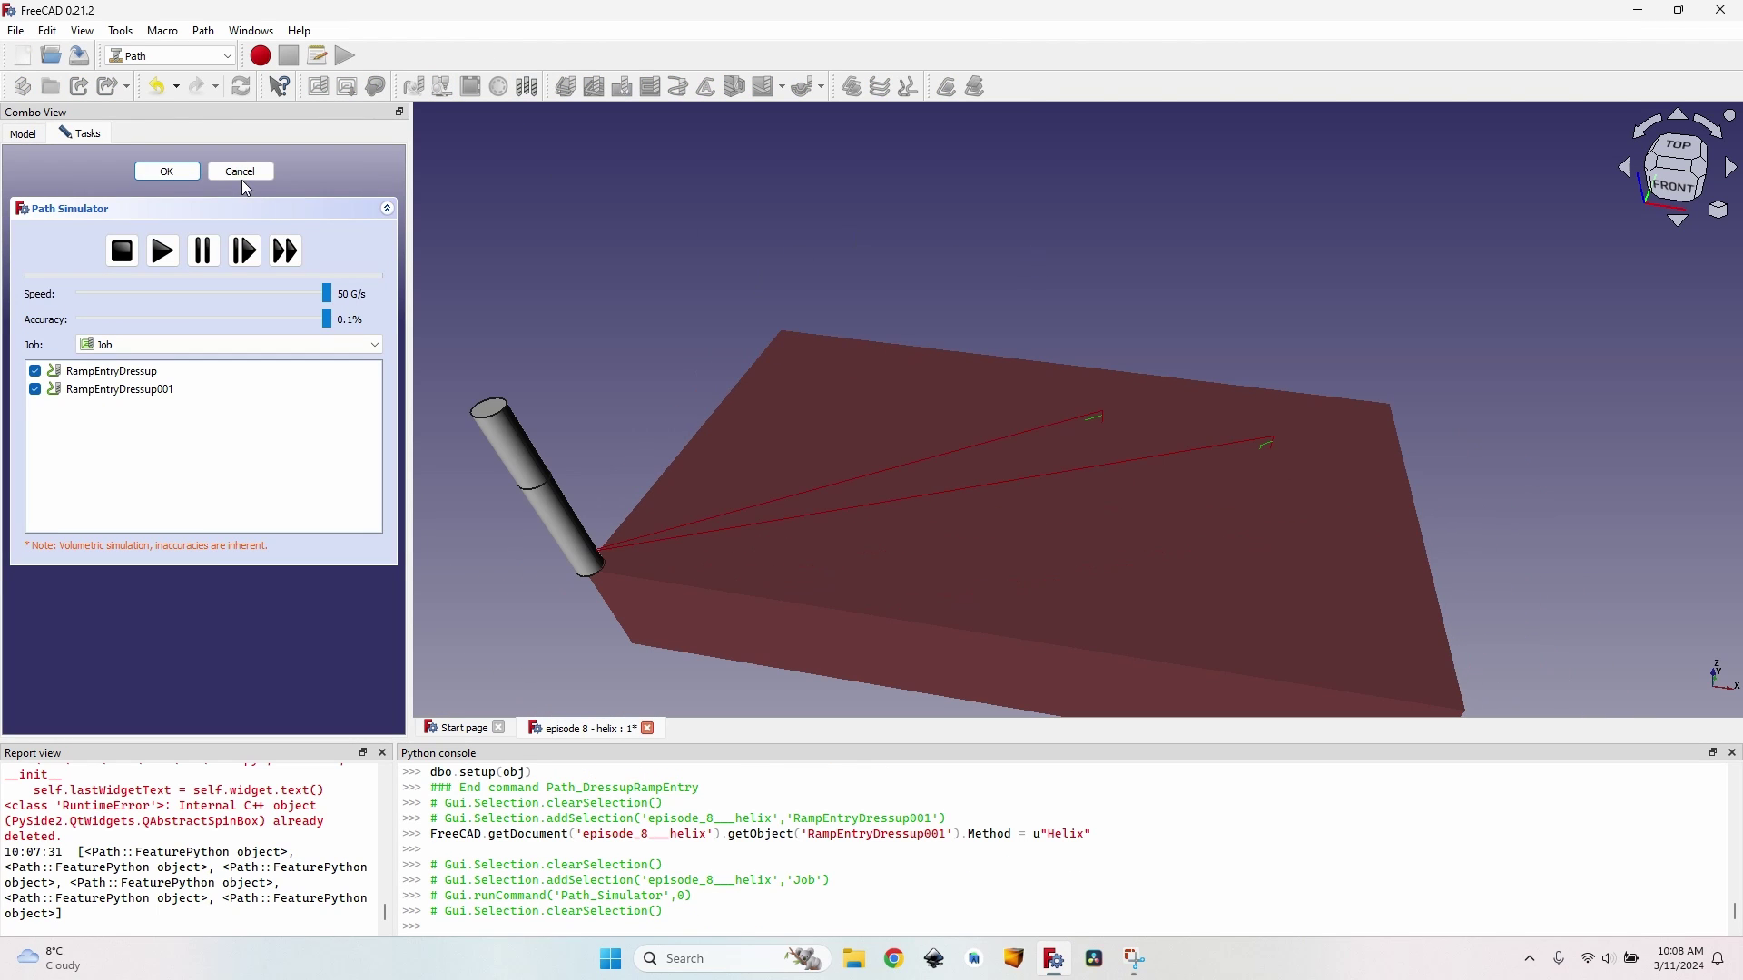
click(164, 256)
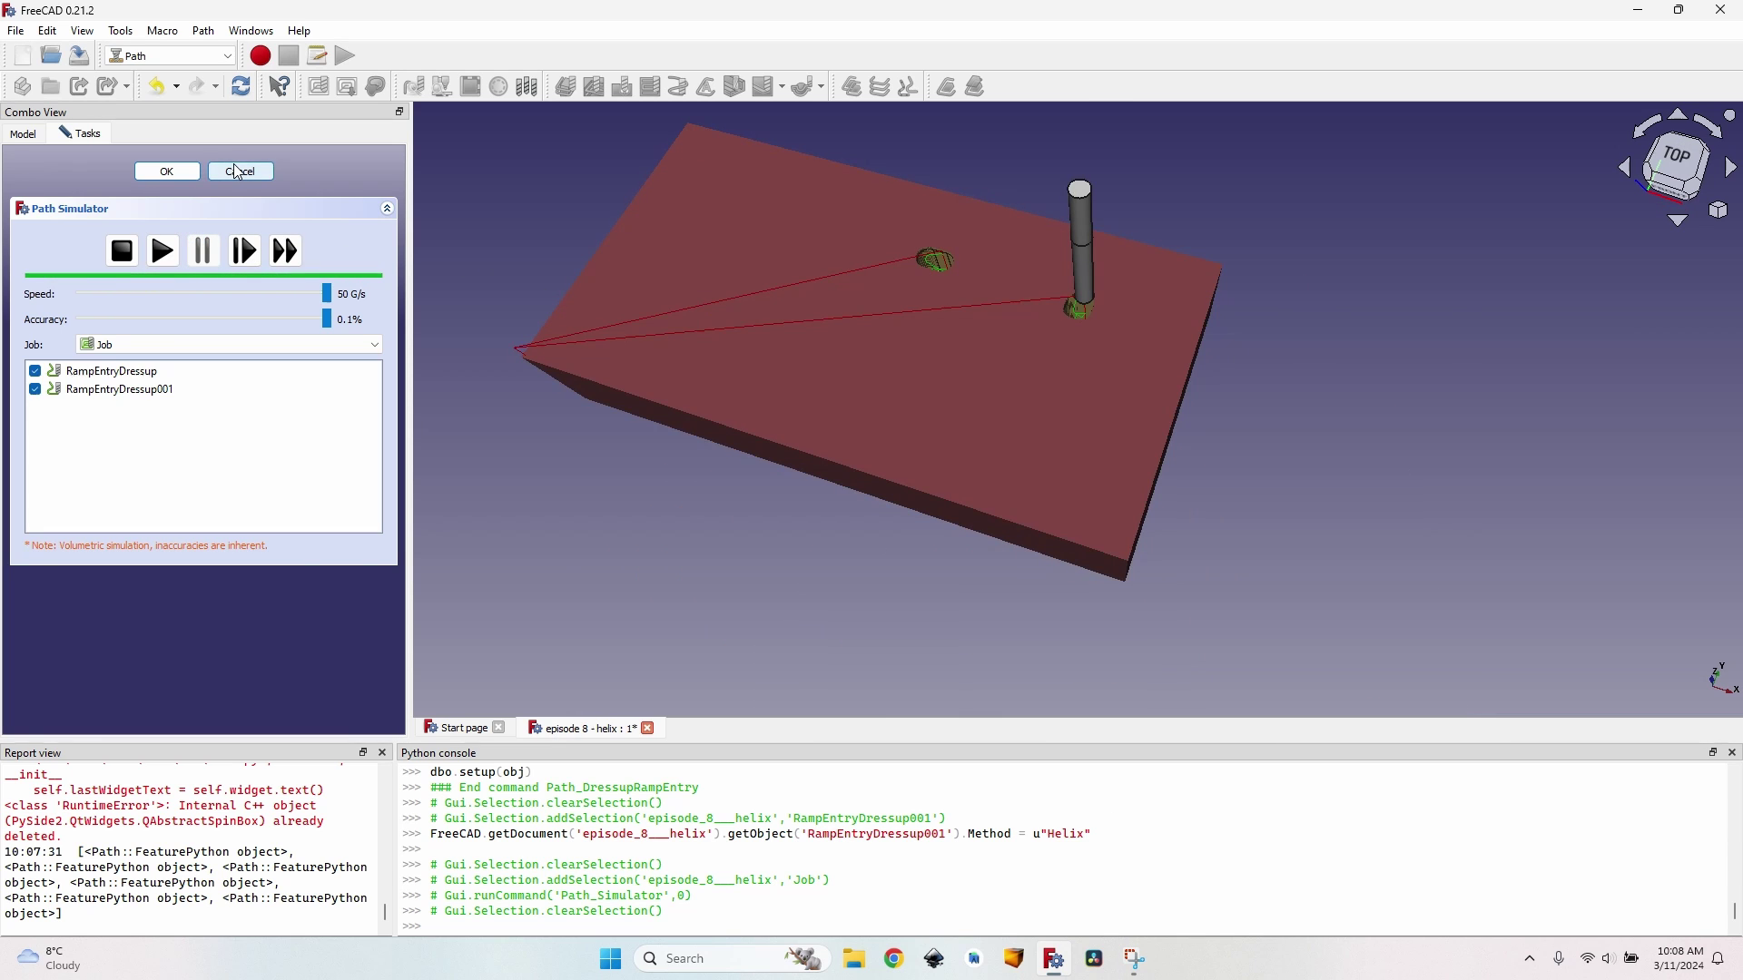
click(240, 171)
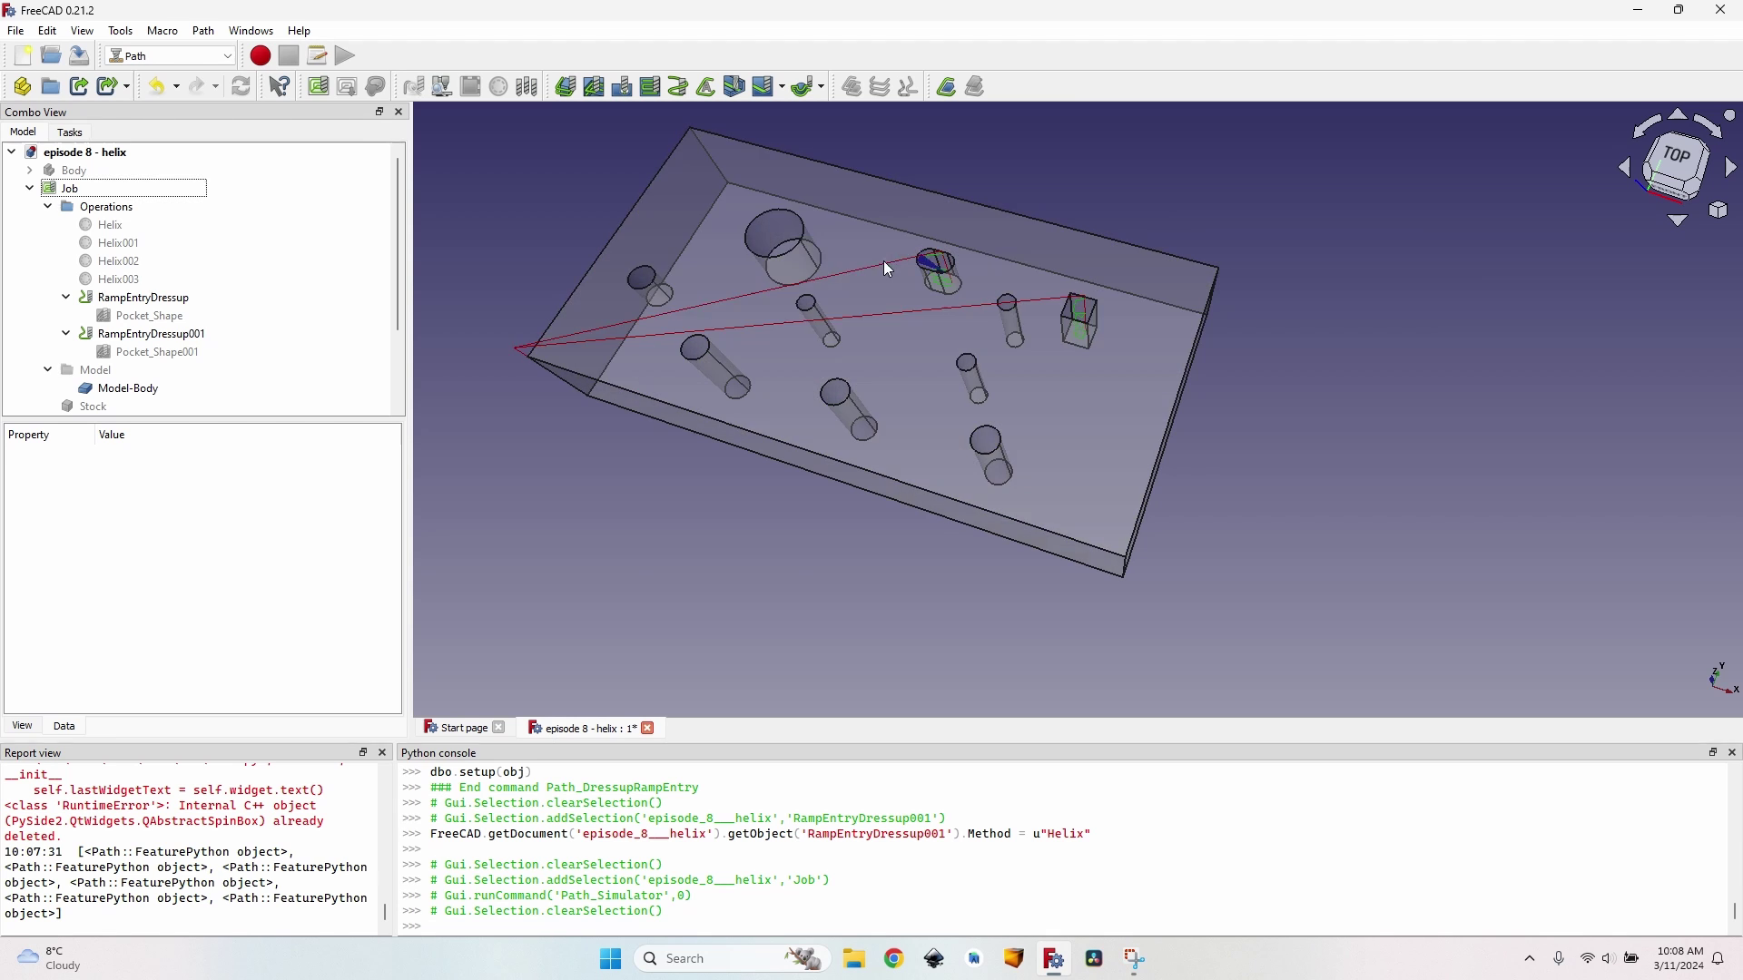
scroll(888, 270, up, 4)
click(173, 298)
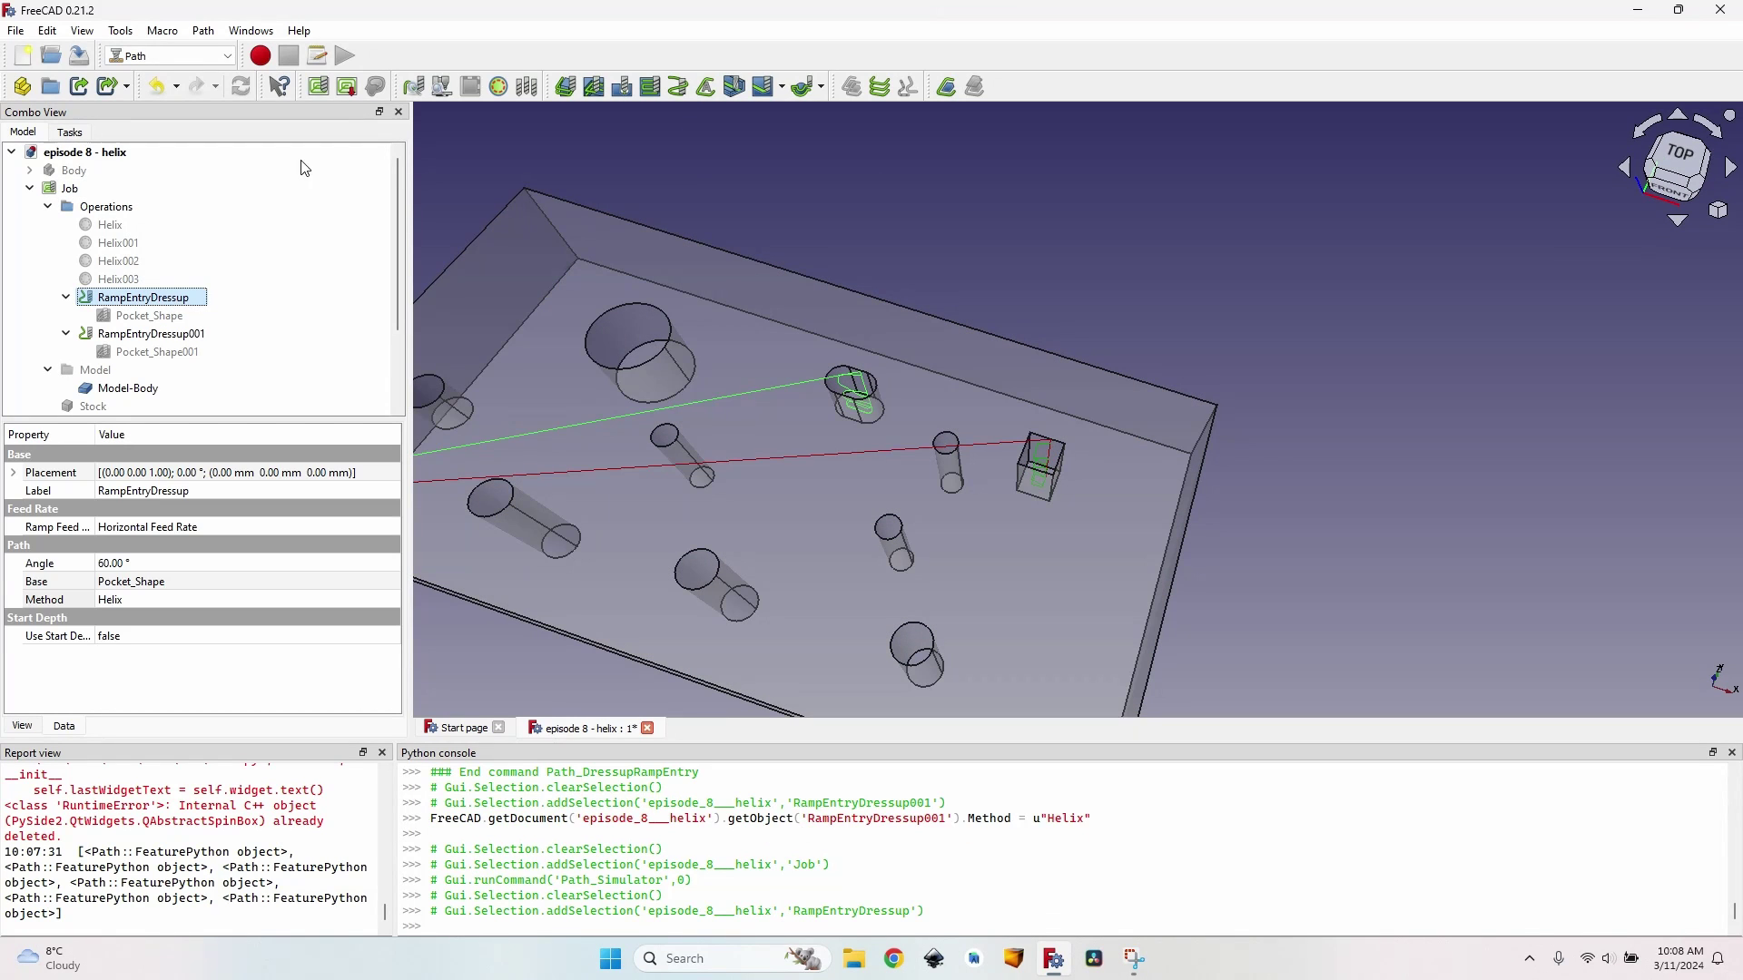
click(499, 86)
scroll(1222, 368, up, 3)
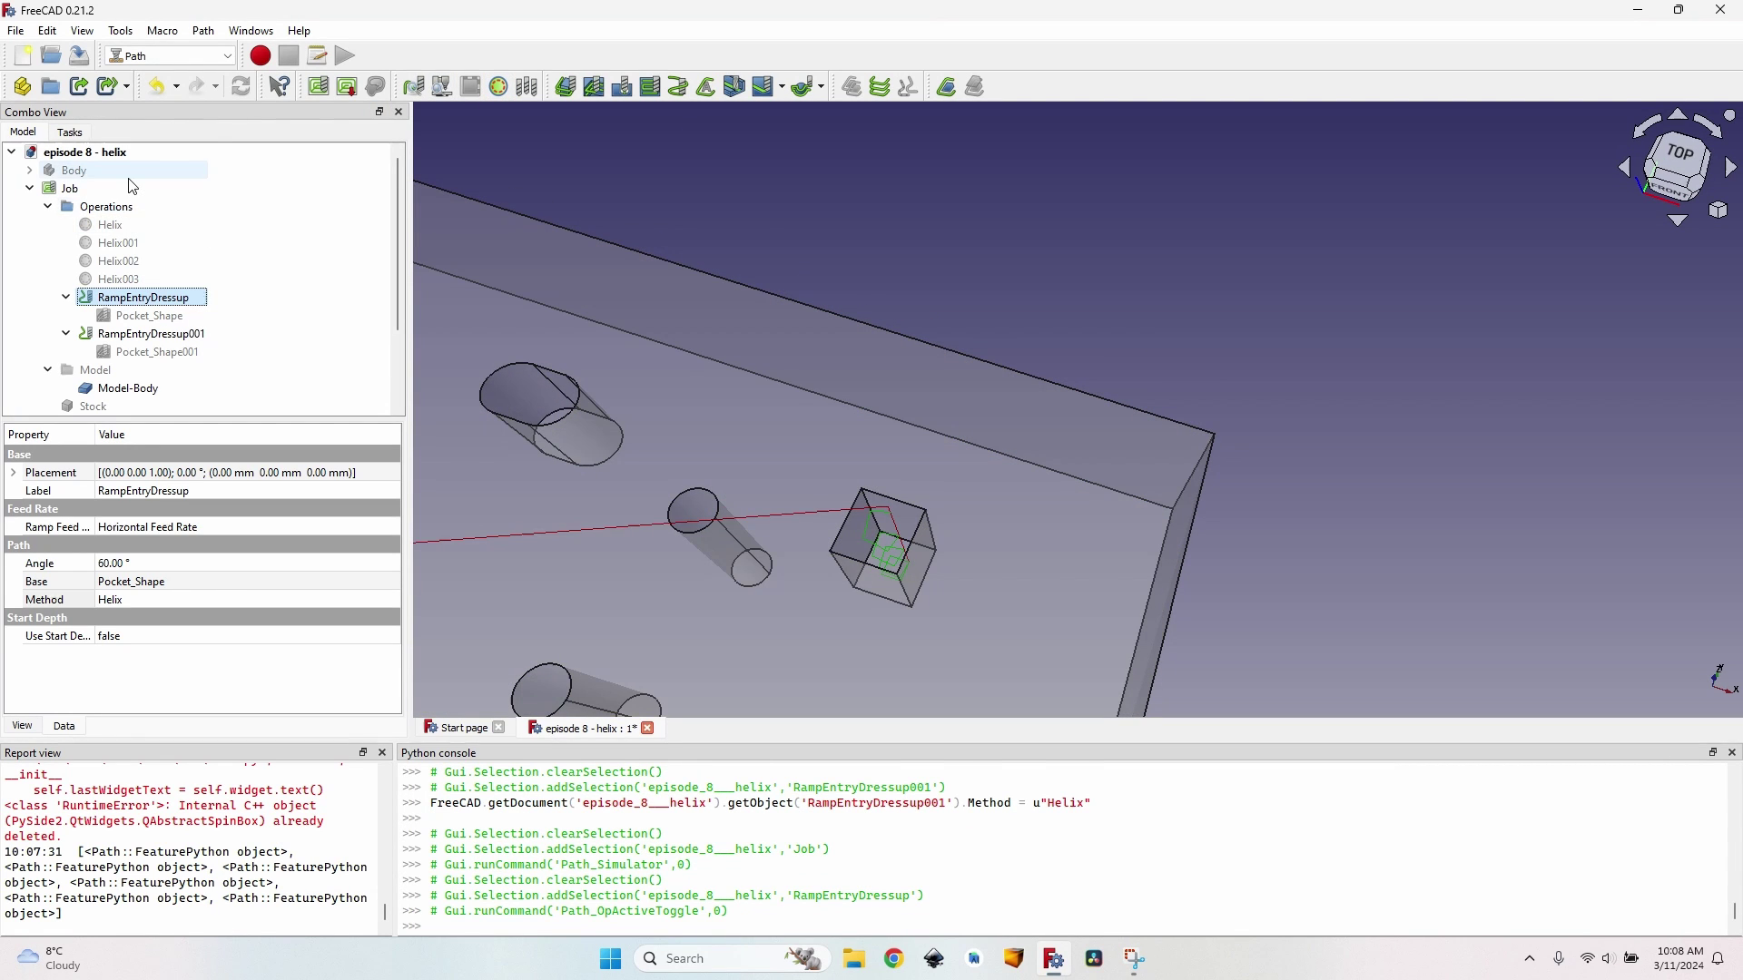
Simulate the Job at 10 G/s, milling only the square pocket.
click(125, 188)
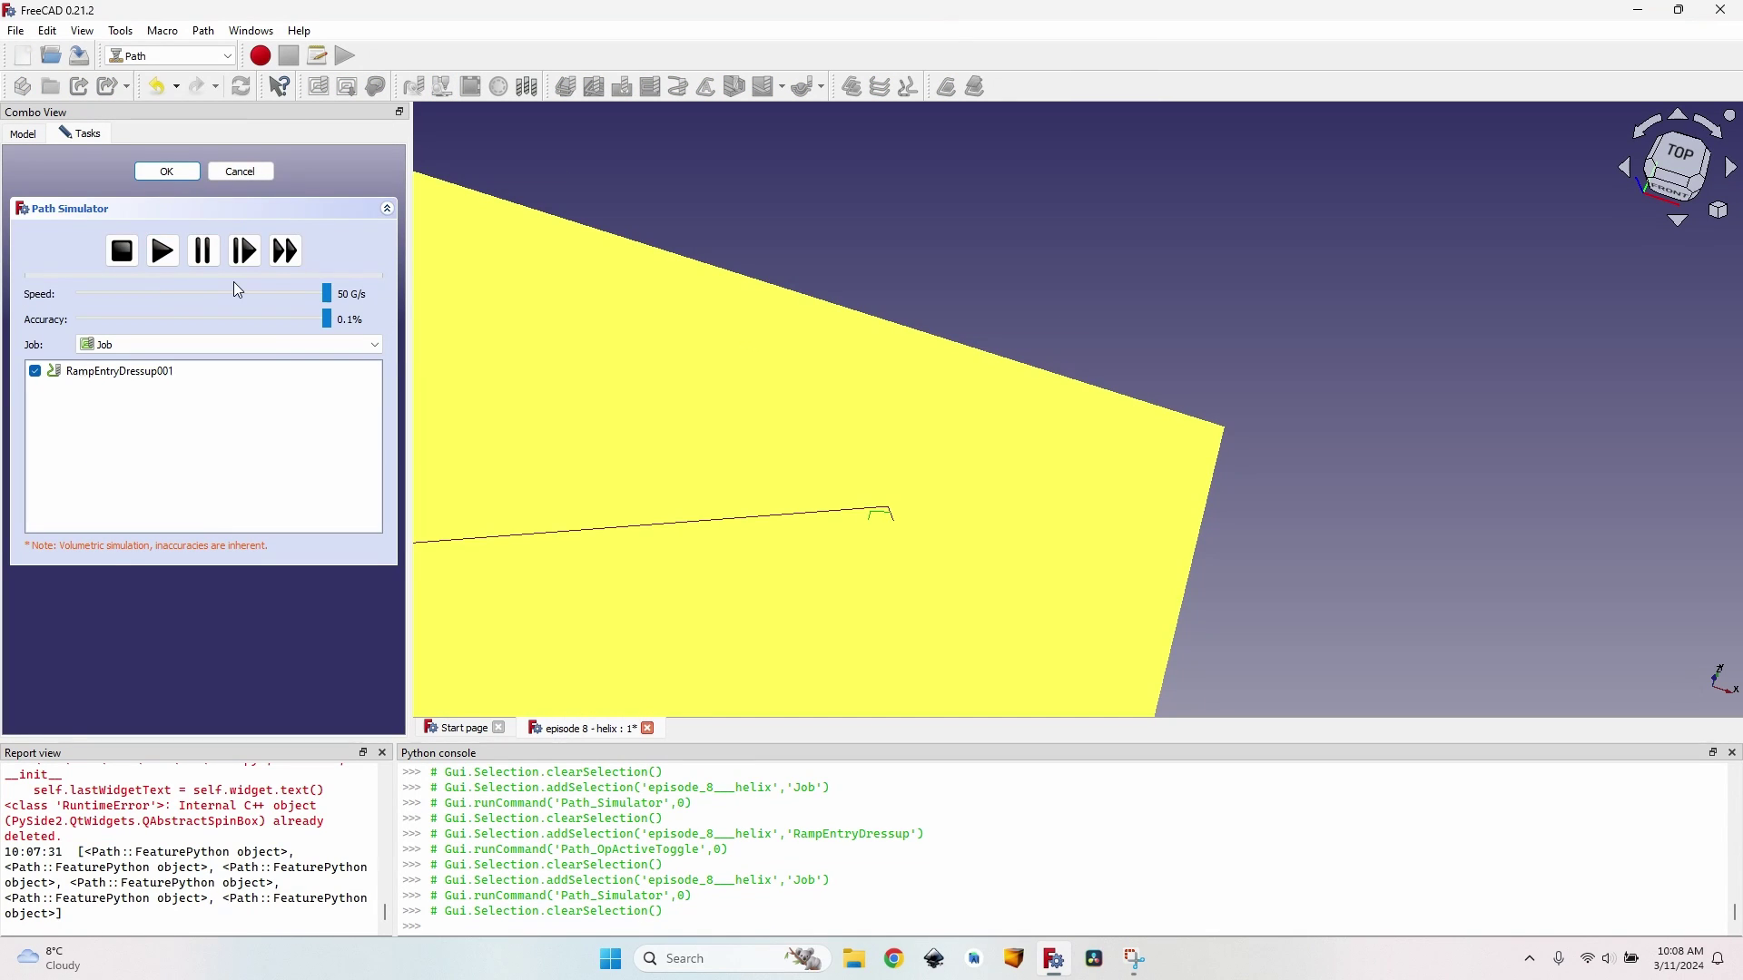
drag(175, 292, 125, 294)
click(162, 251)
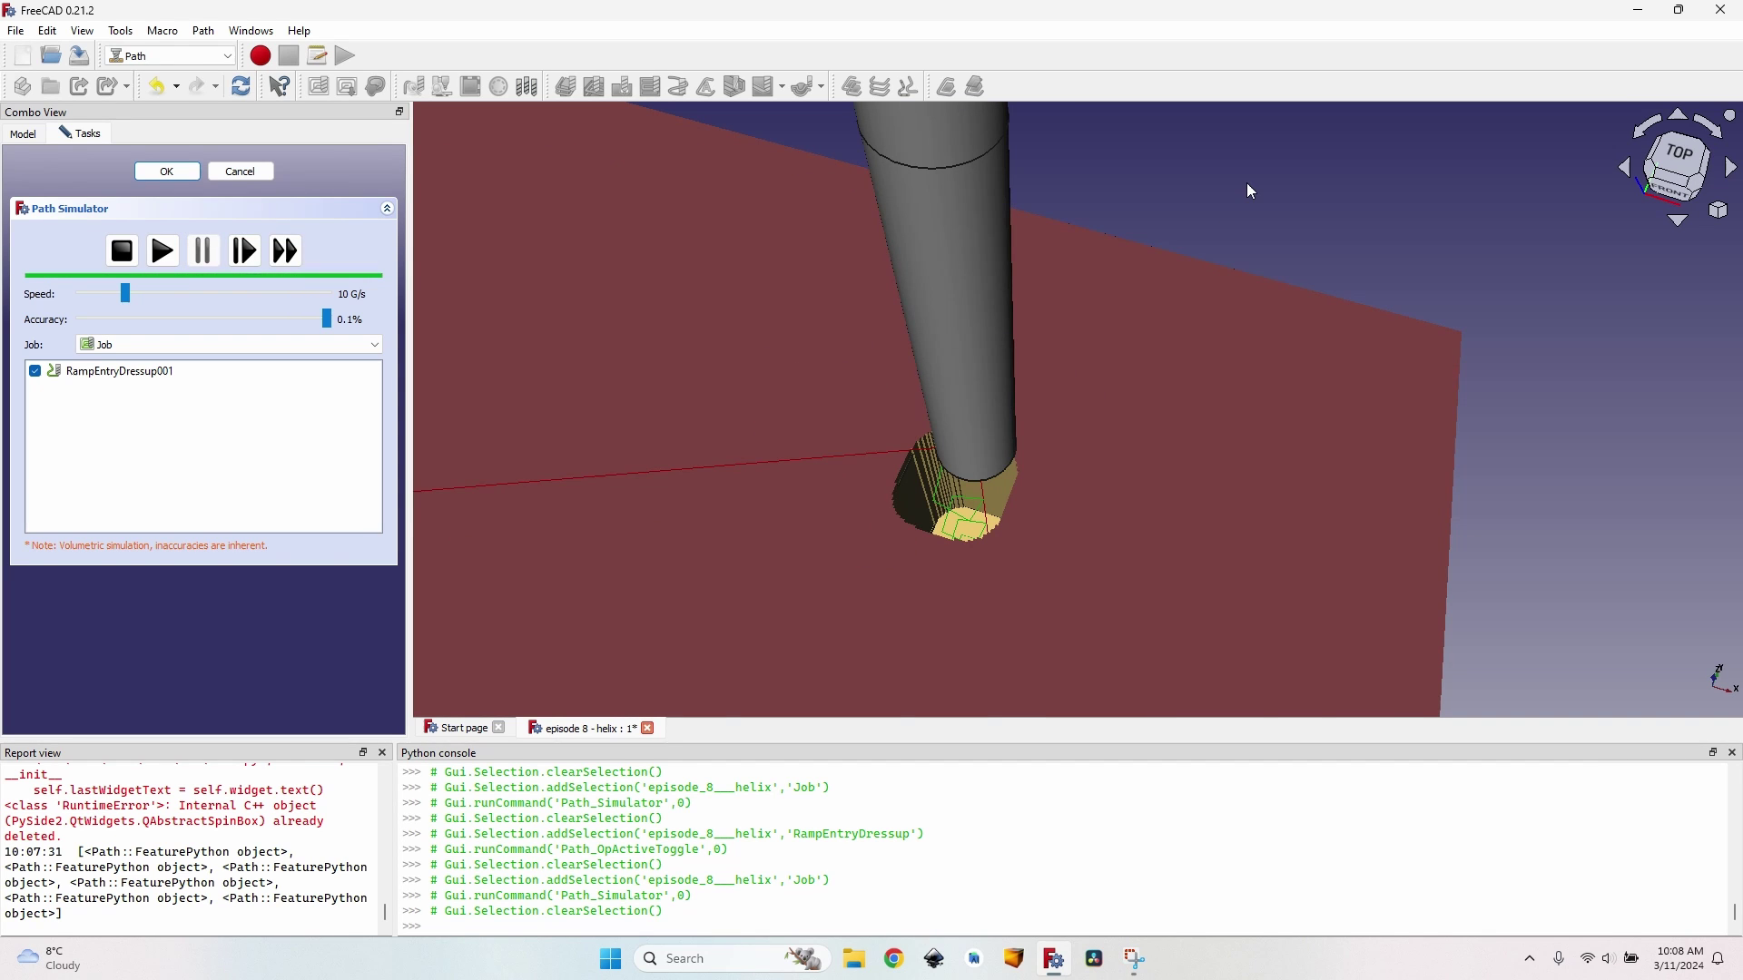
middle_drag(1114, 409, 1142, 456)
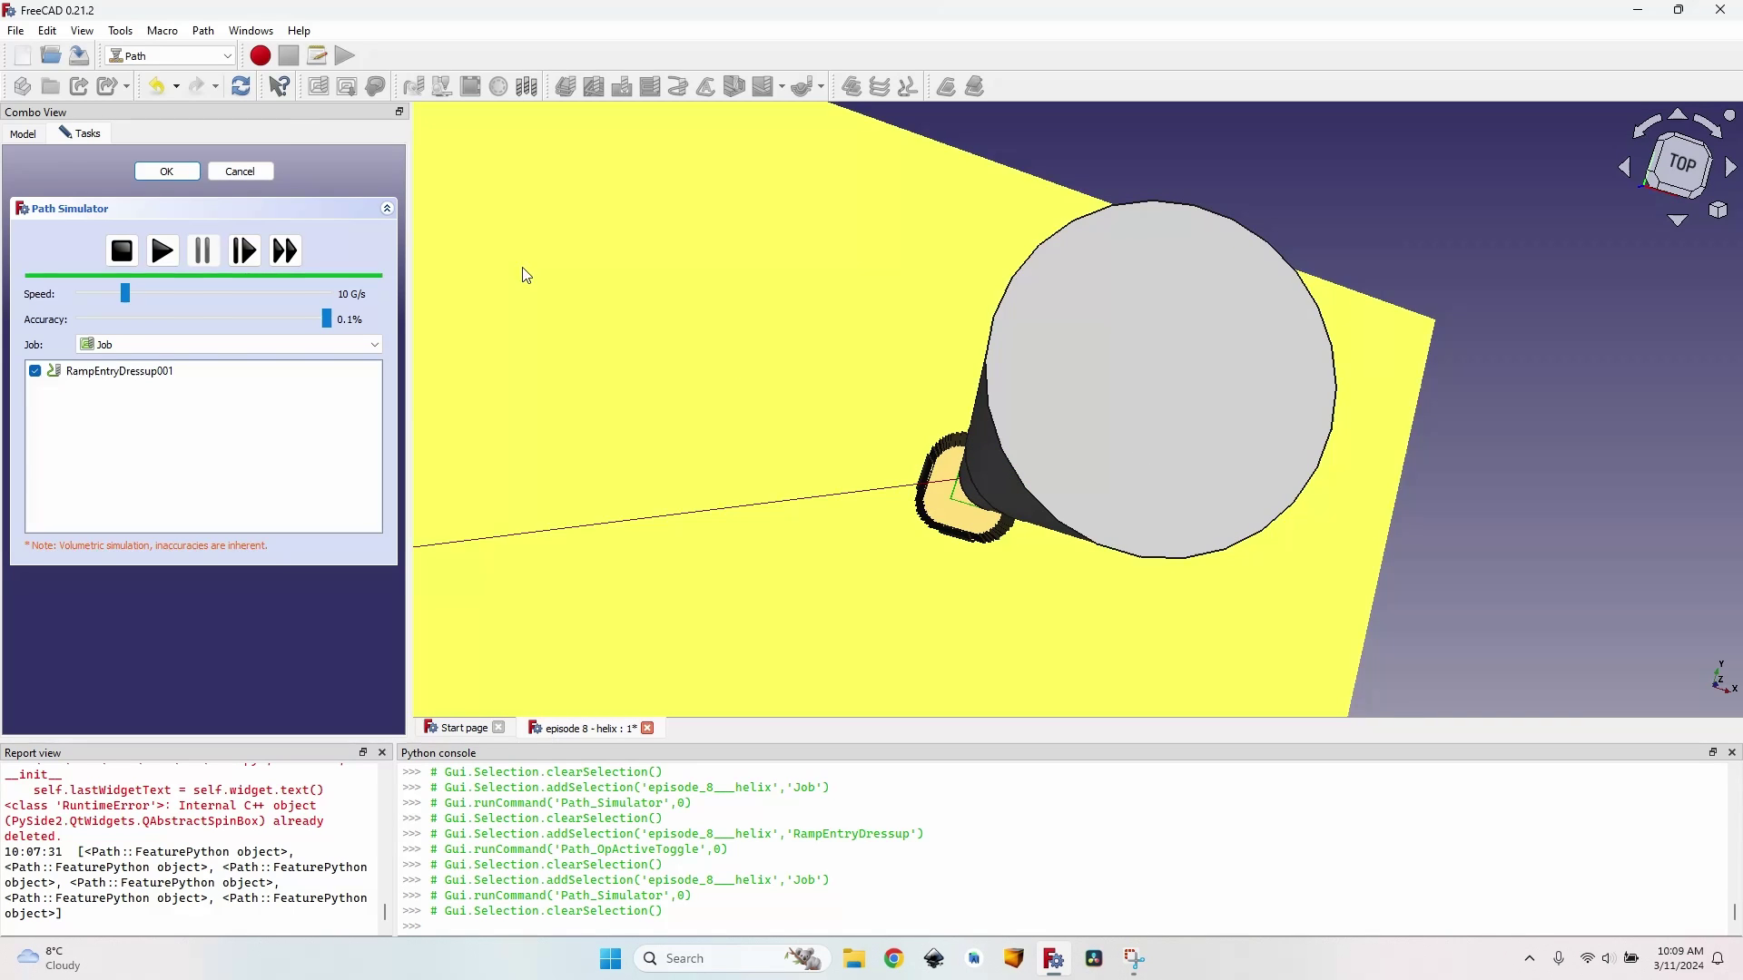
Close the simulator and reactivate Helix, Helix001, Helix002, Helix003 and RampEntryDressup.
click(163, 172)
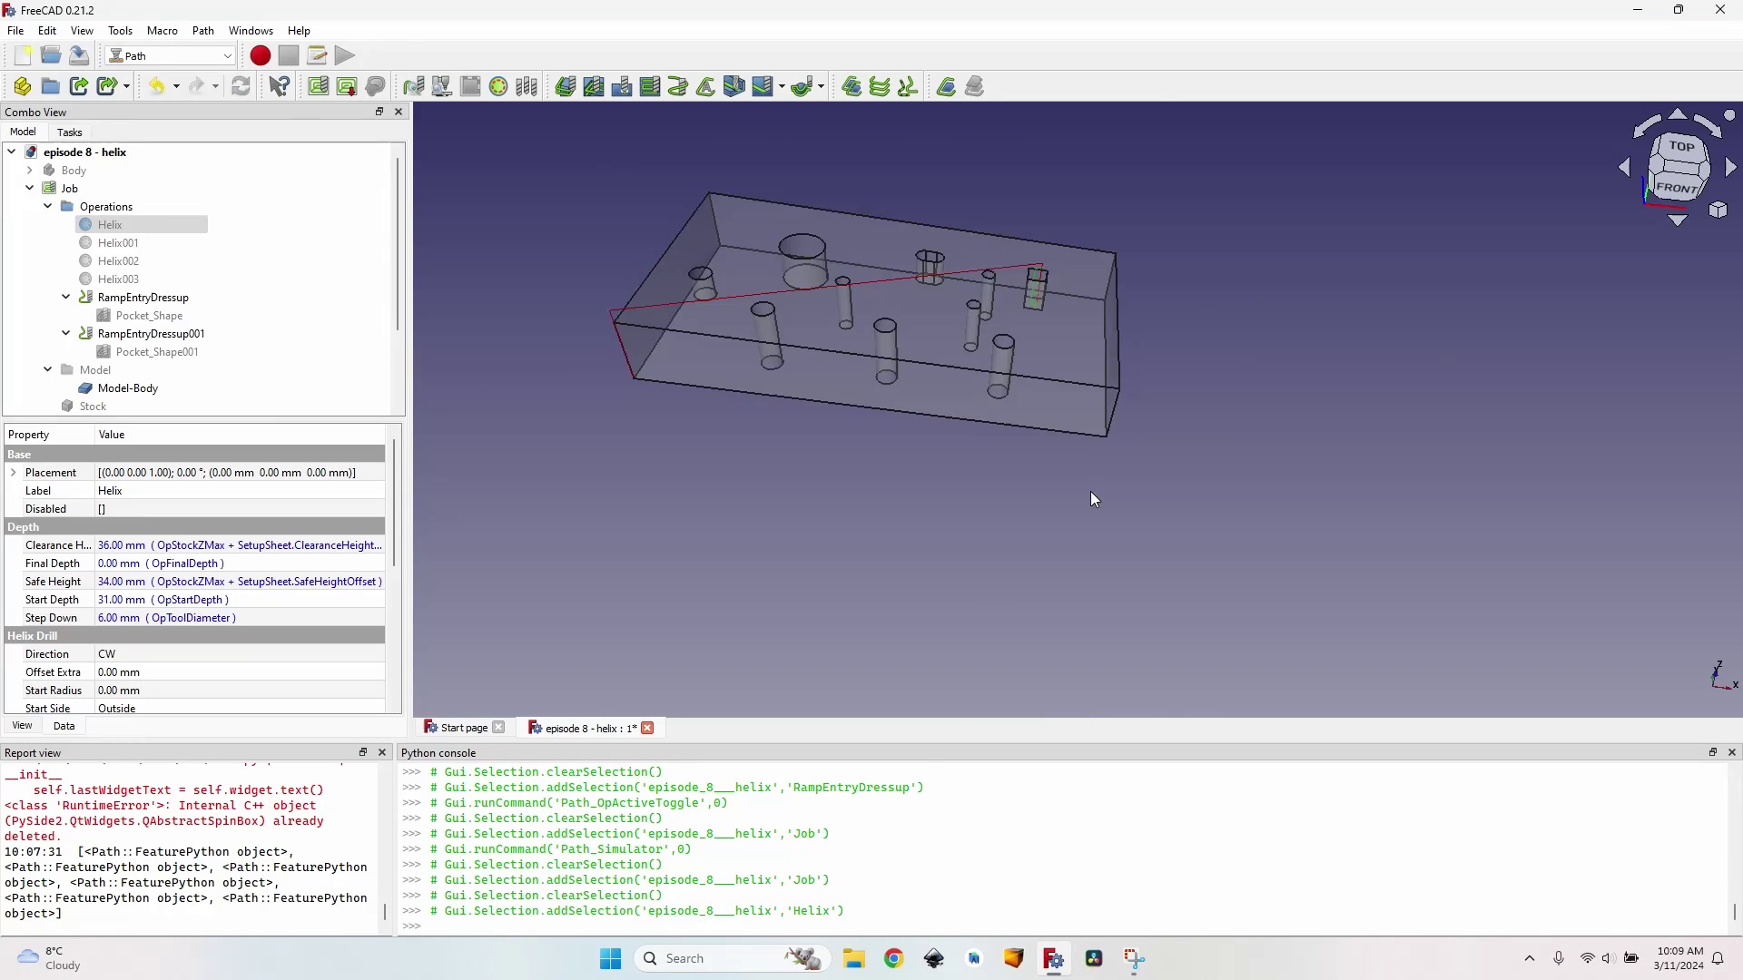
click(135, 225)
click(508, 90)
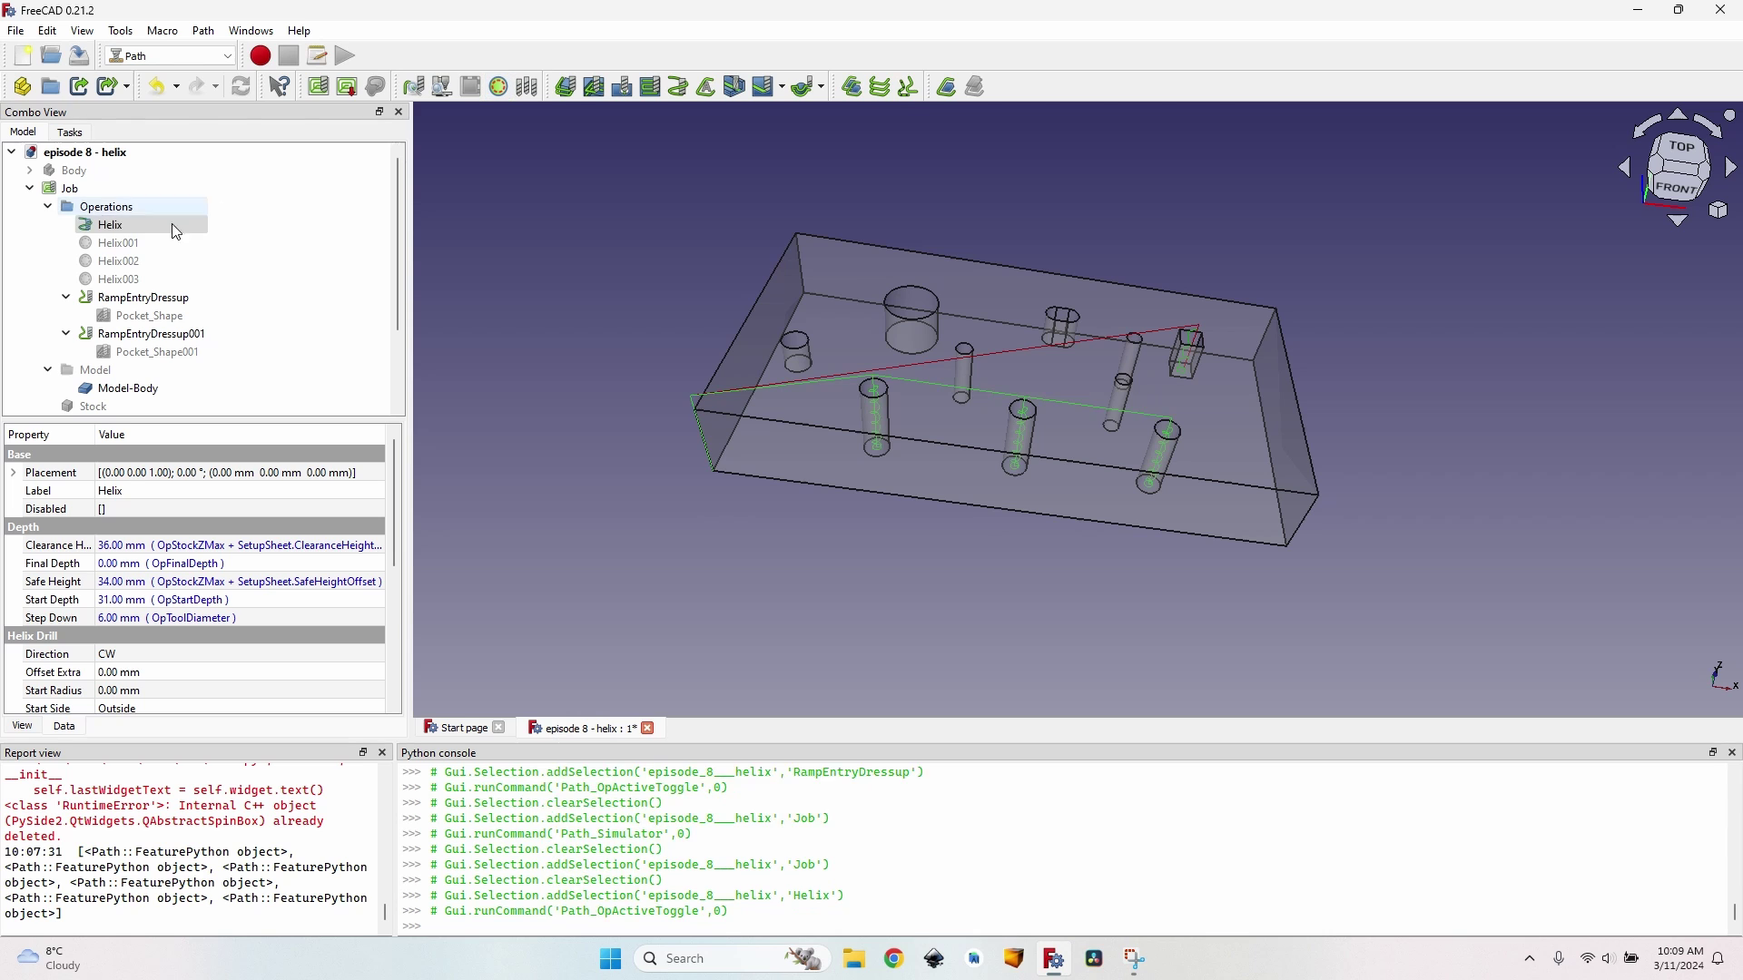
key(Down)
click(504, 88)
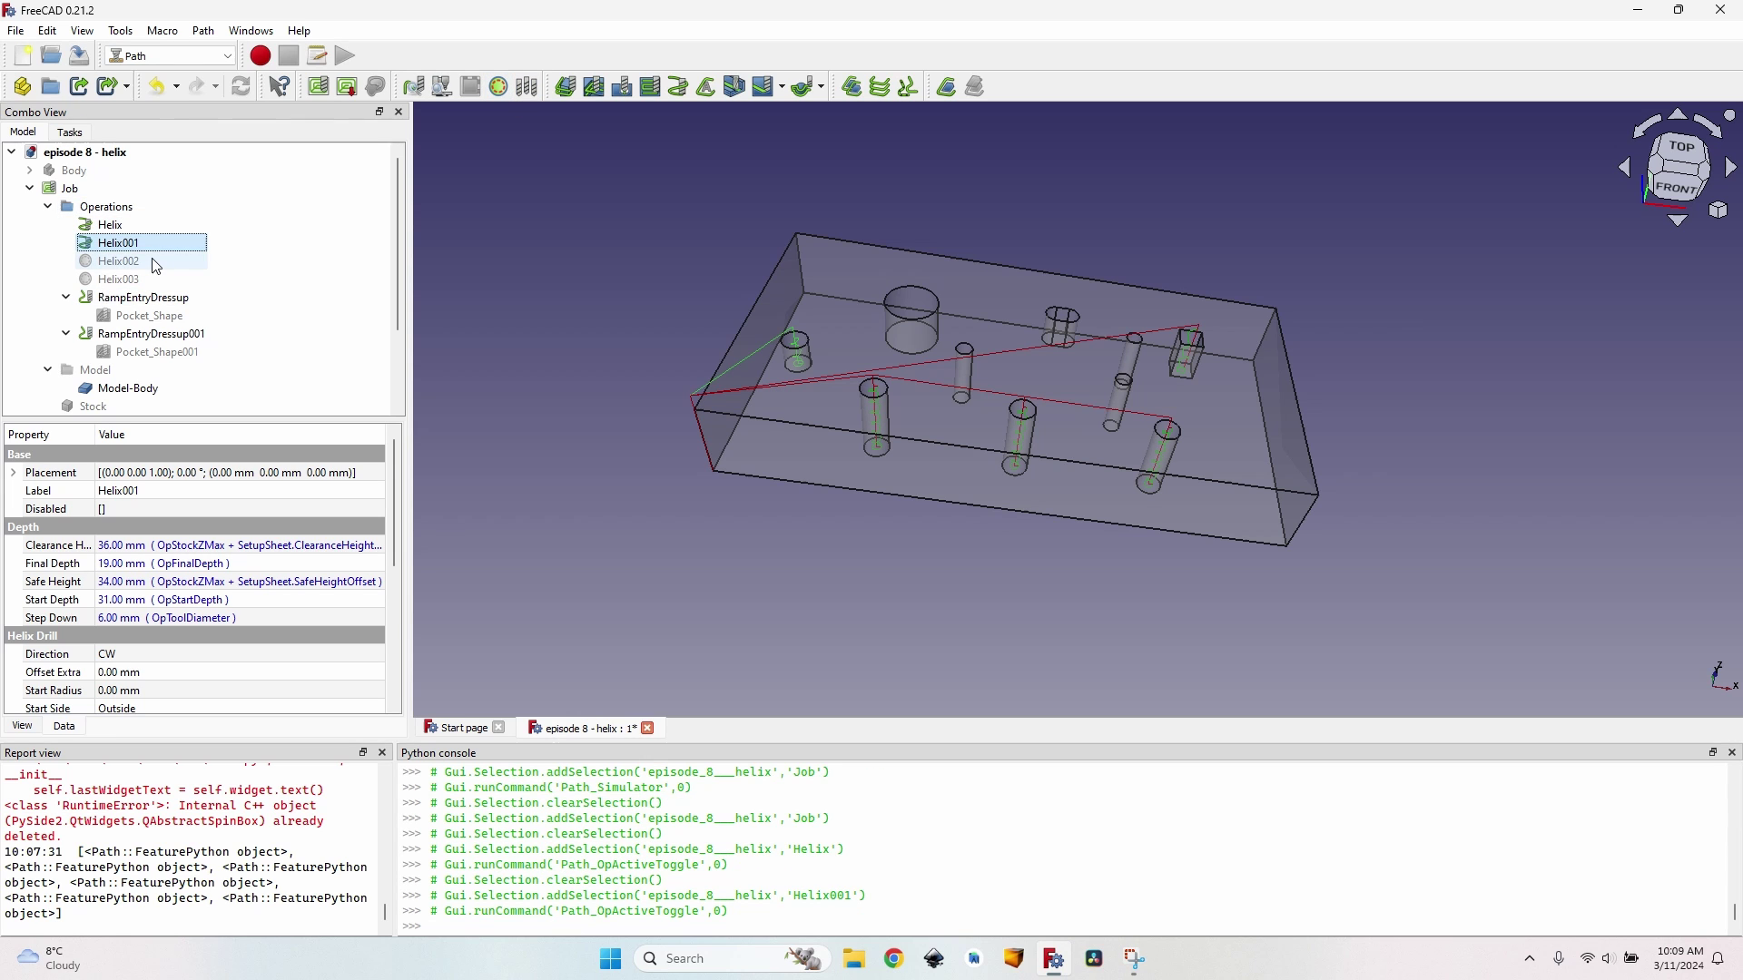
click(153, 261)
click(497, 93)
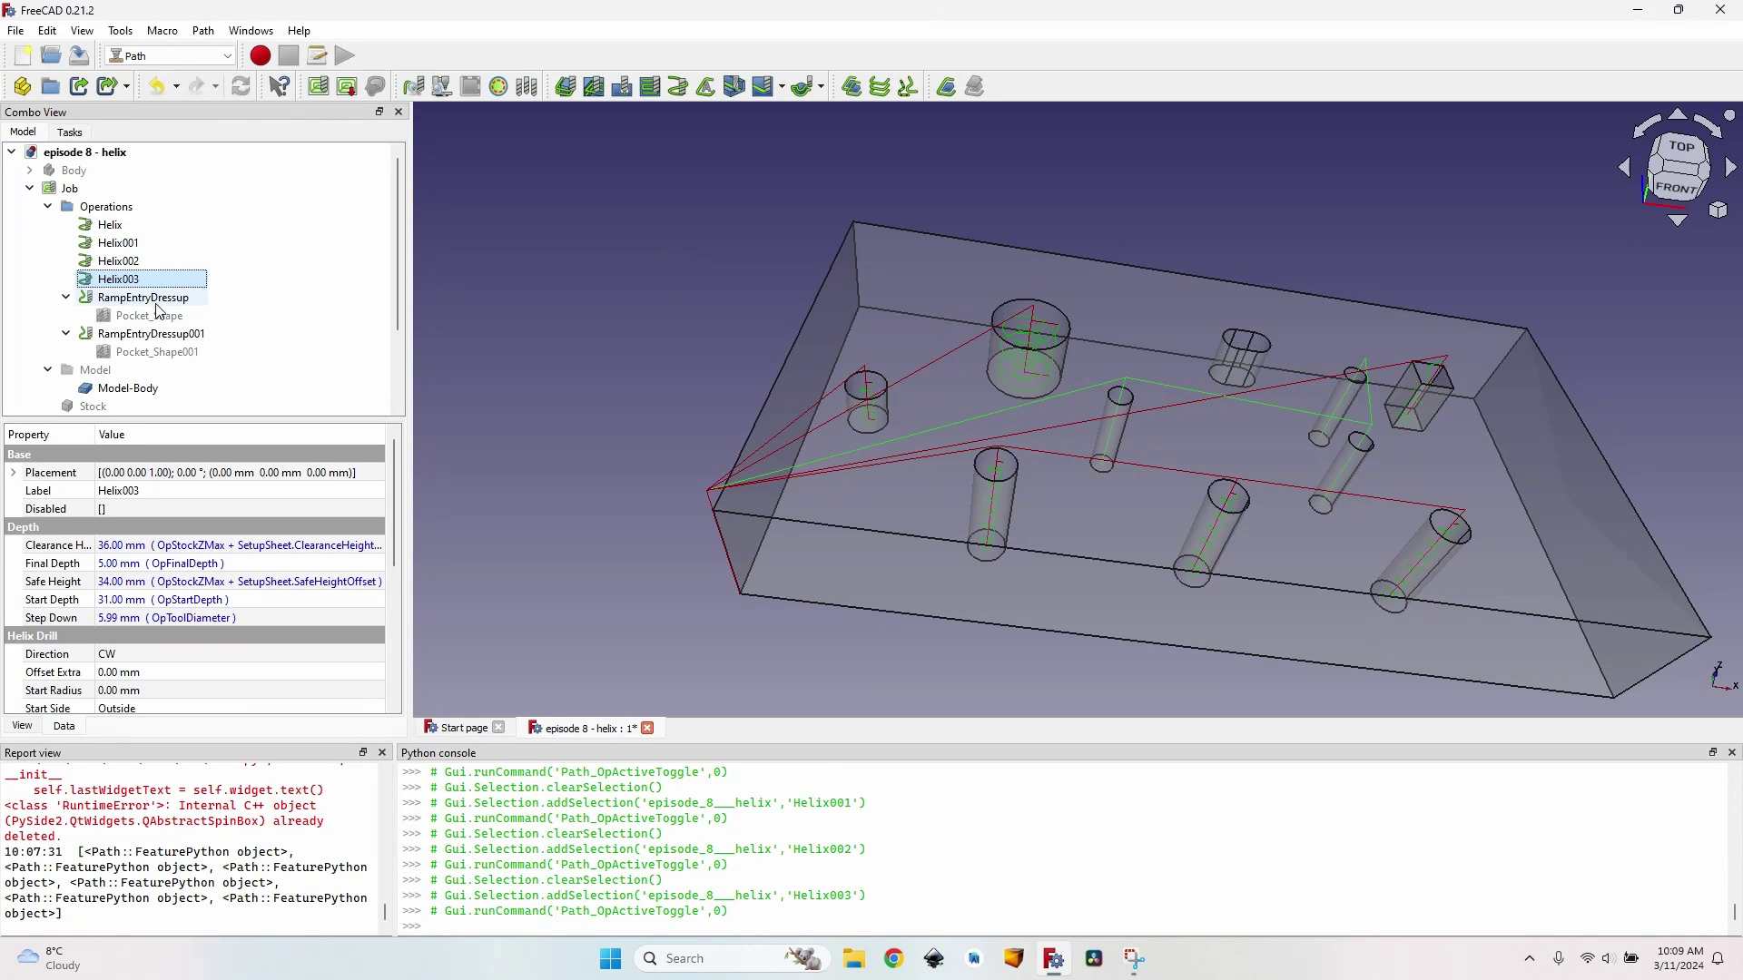
click(157, 303)
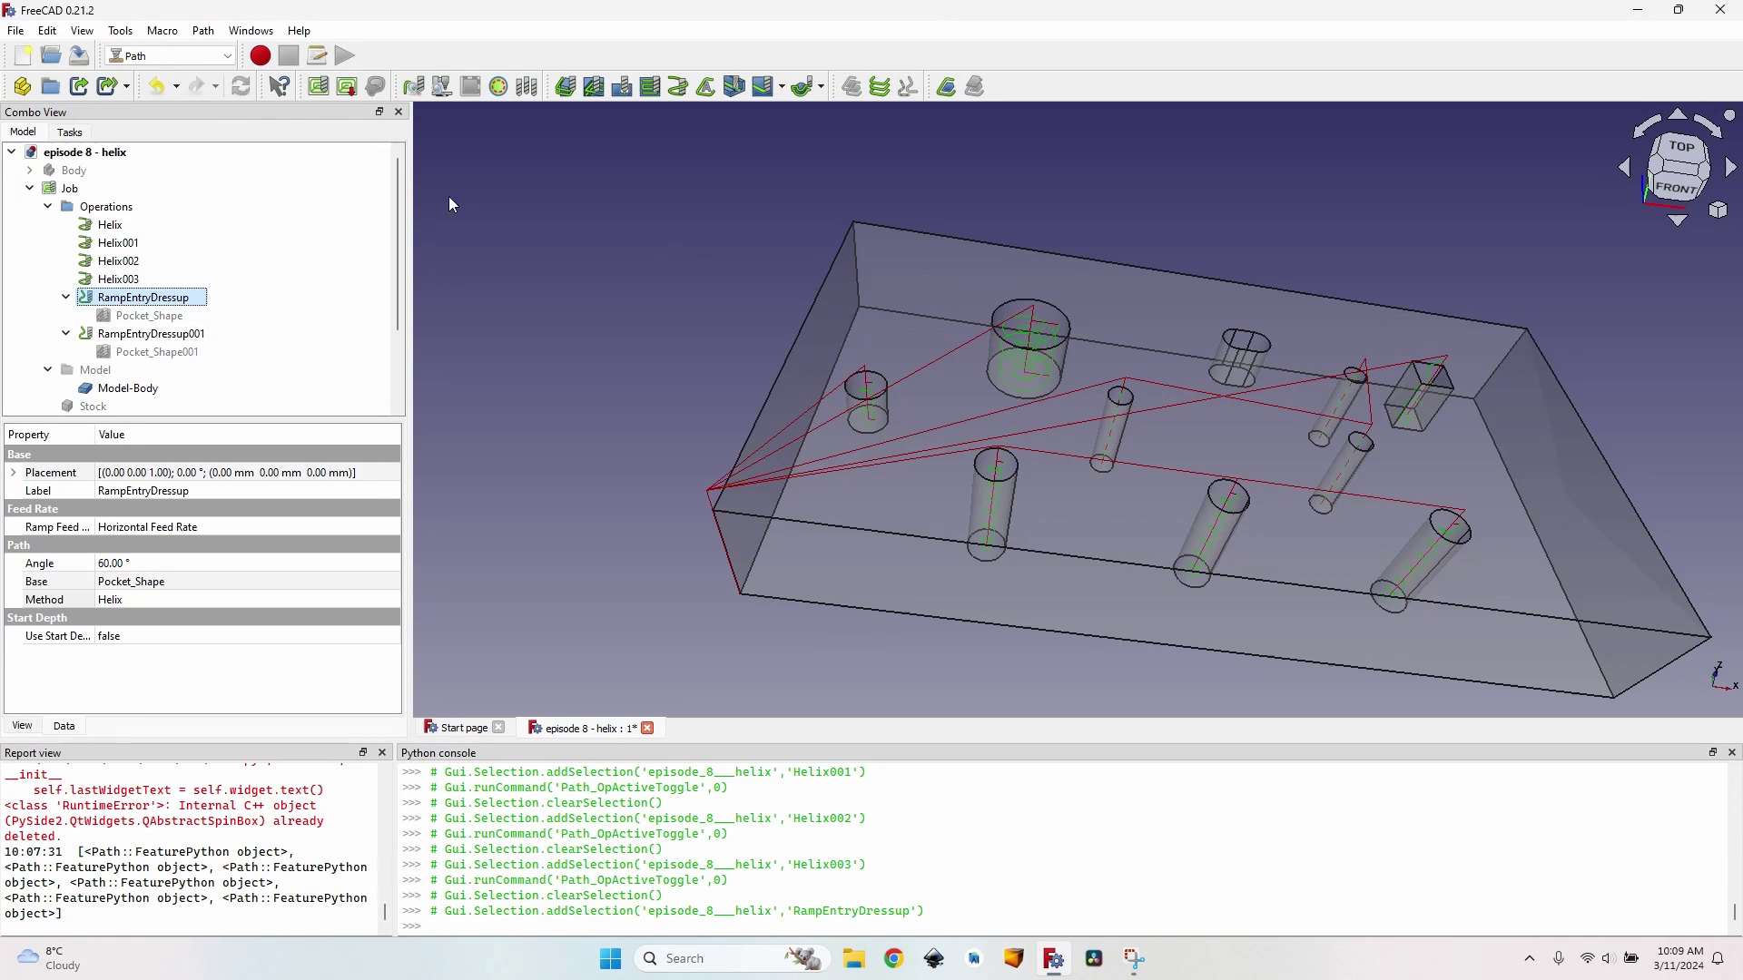
click(498, 89)
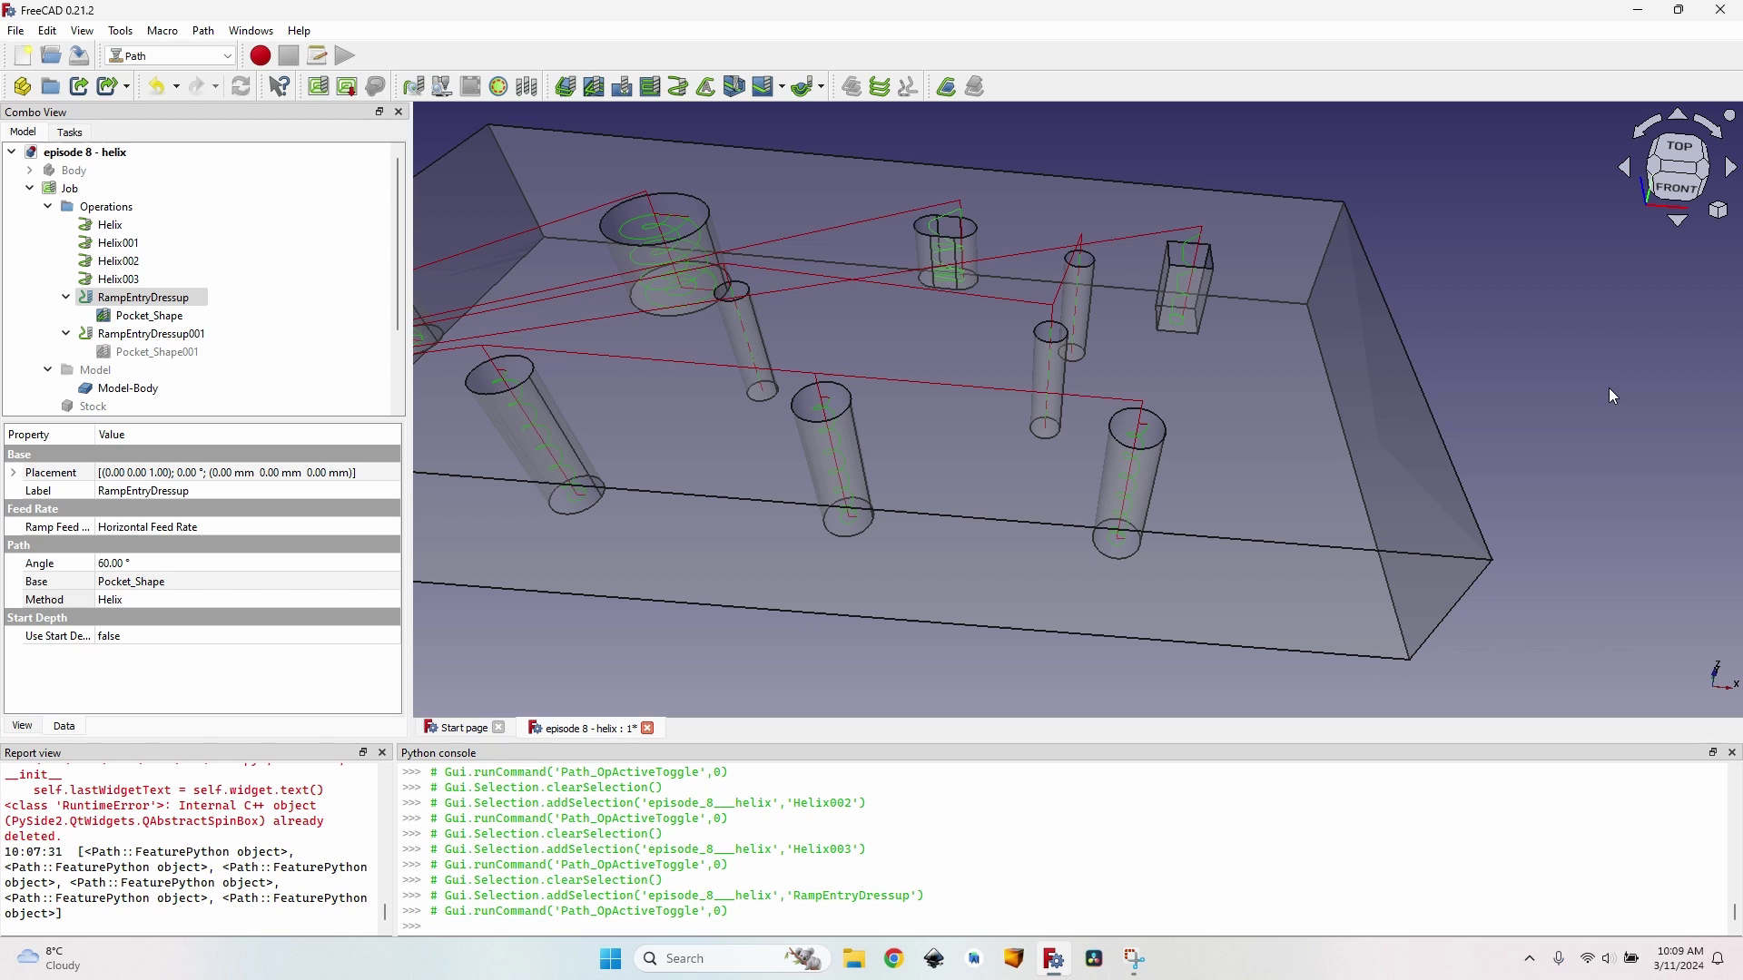